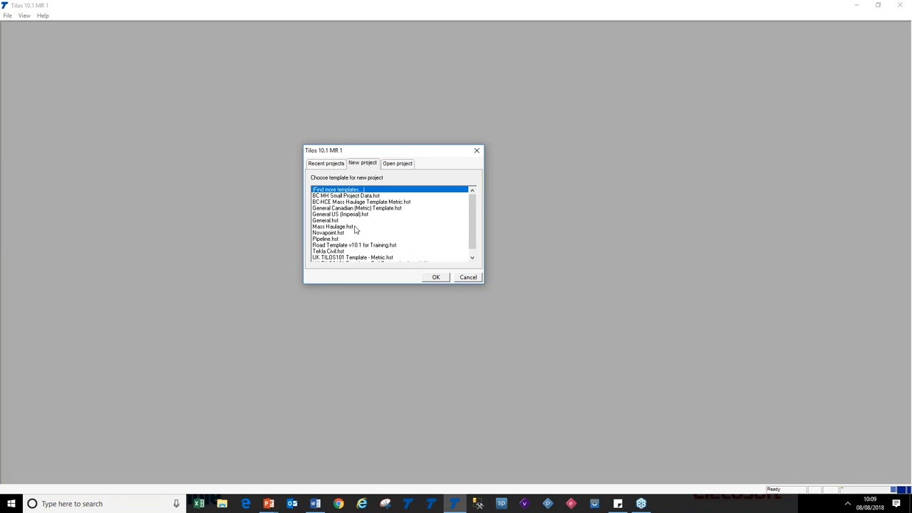
Open the A36 Dual Carriageway.hsp project from the recent projects list in the start dialog
click(404, 165)
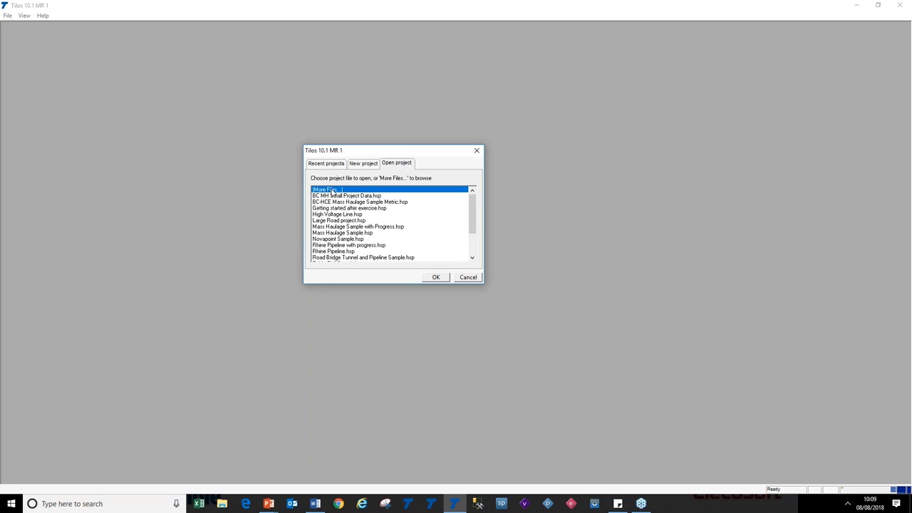
click(327, 165)
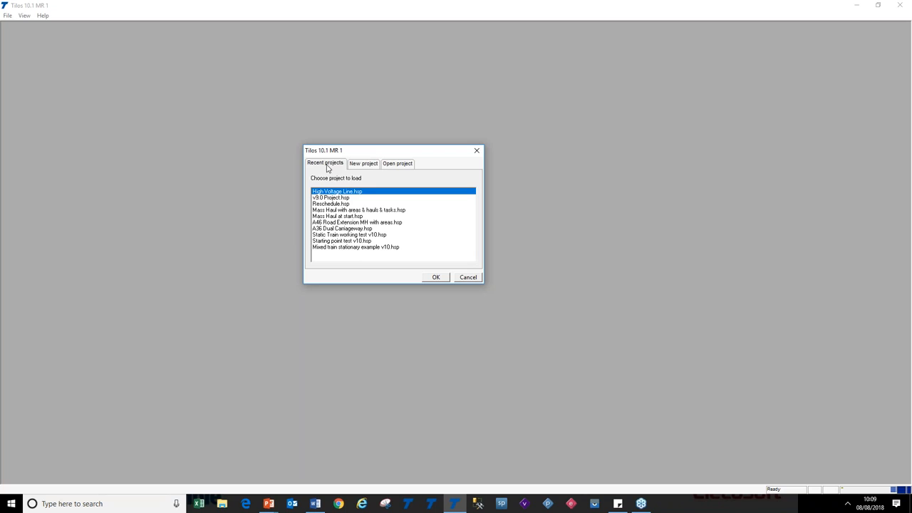
click(361, 229)
click(437, 279)
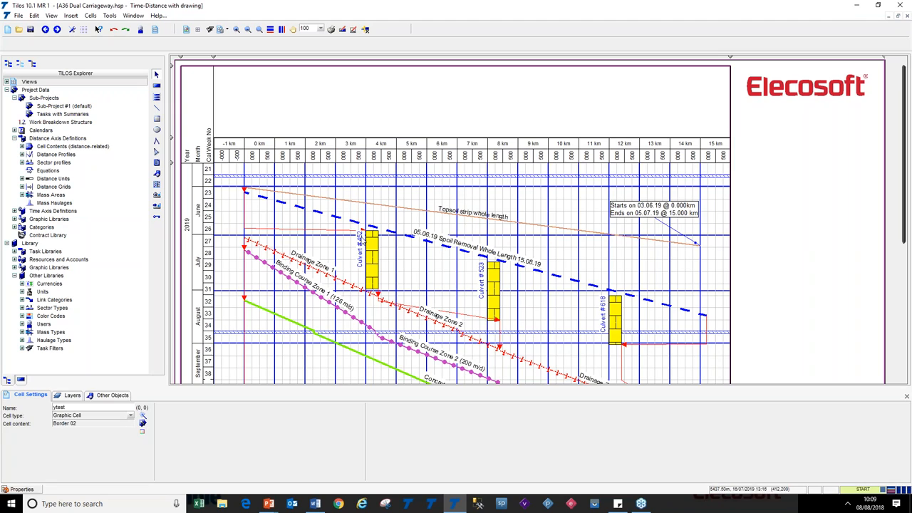
Close the project without saving changes
click(19, 16)
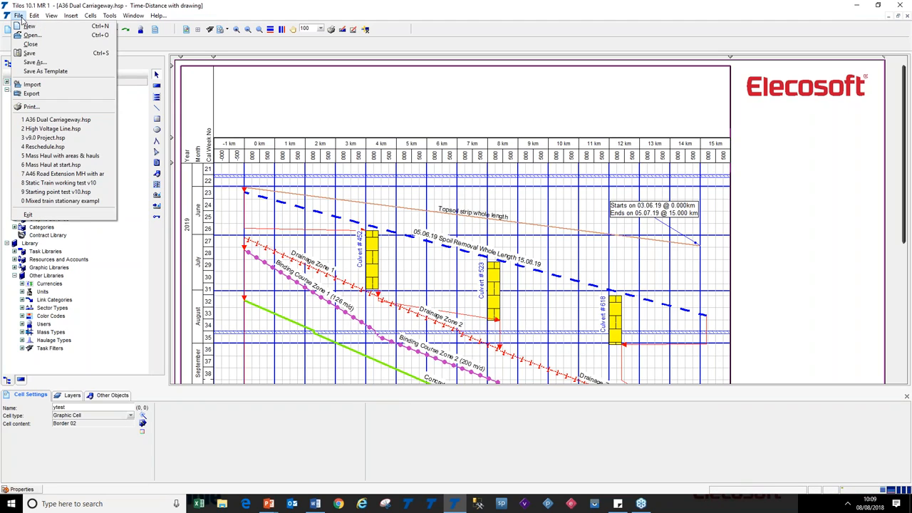
click(30, 44)
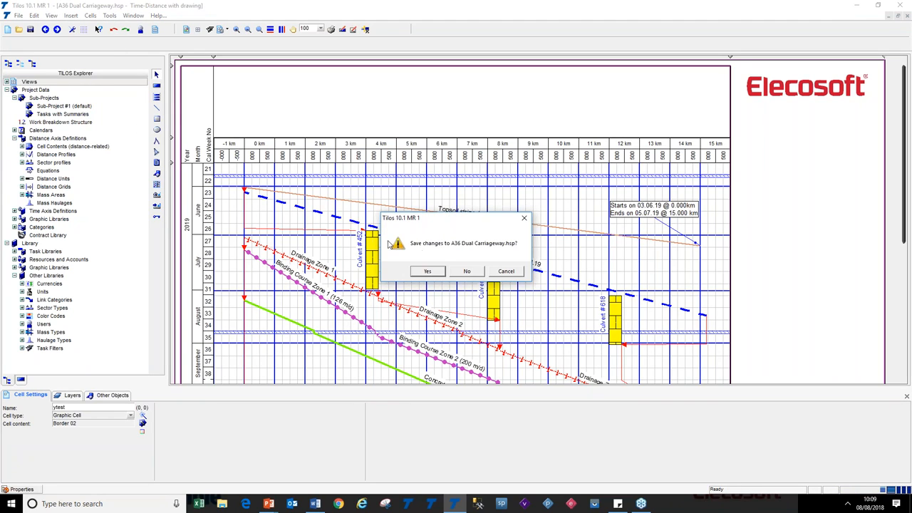
click(468, 272)
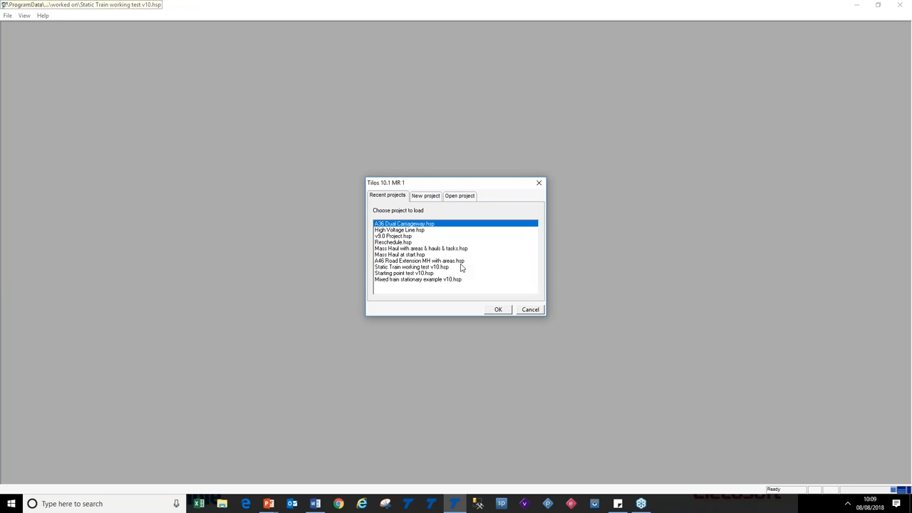
Dismiss the start dialog and reopen A36 Dual Carriageway.hsp from the recent files list
click(531, 309)
click(7, 14)
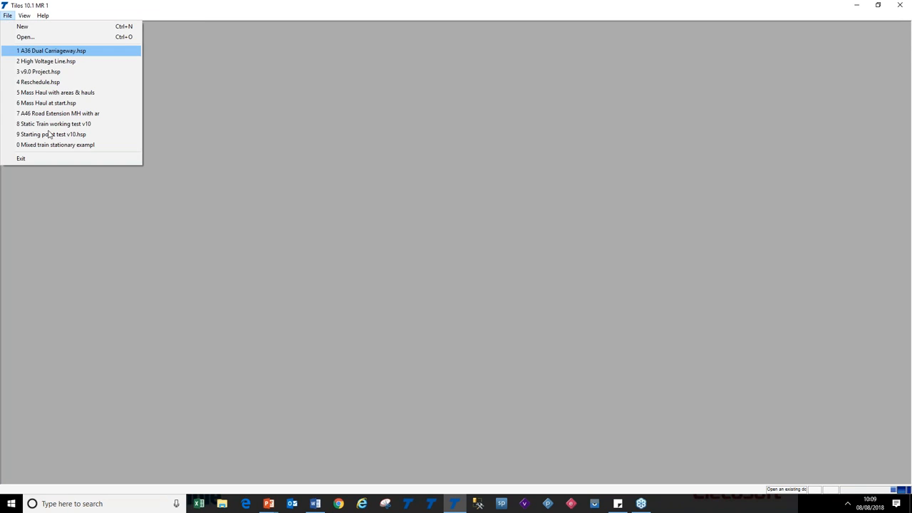
click(58, 53)
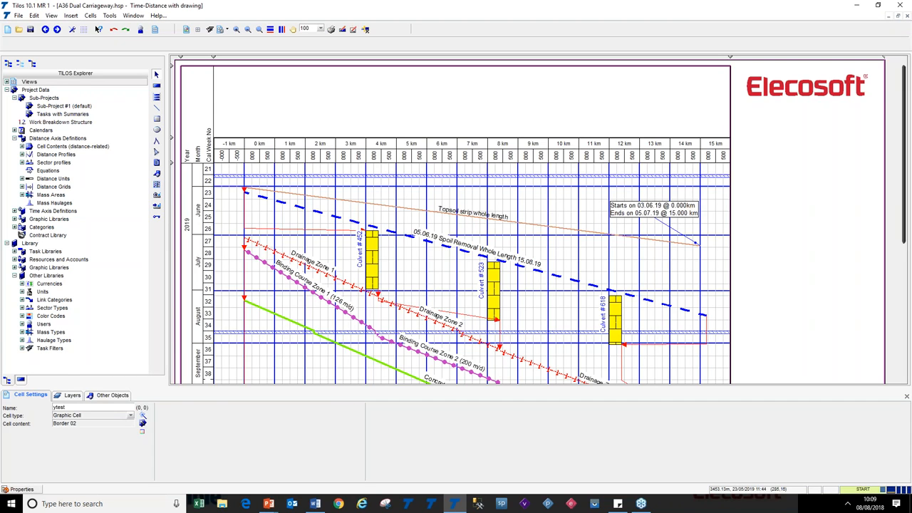
key(alt+Tab)
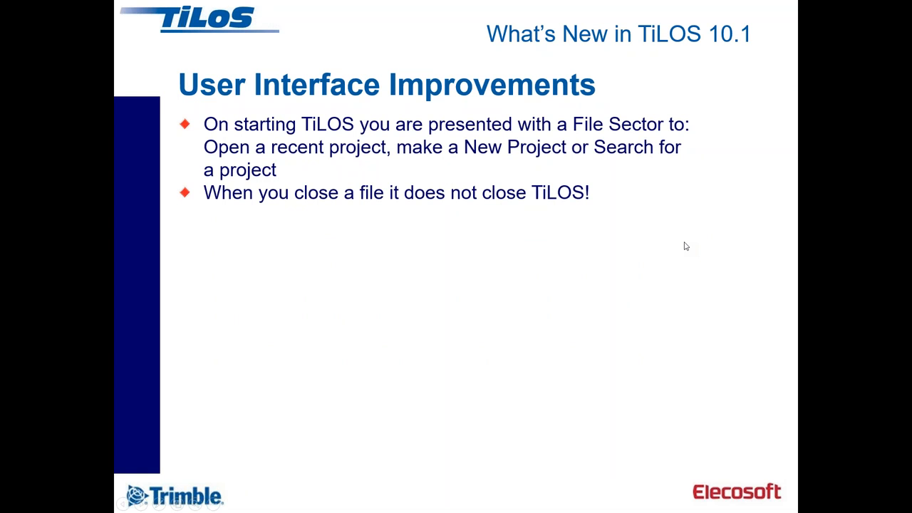
click(684, 242)
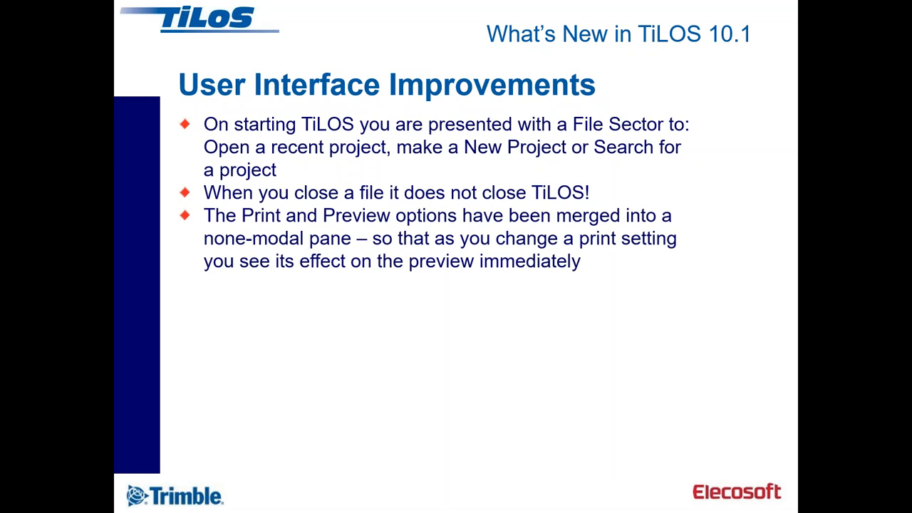
key(alt+Tab)
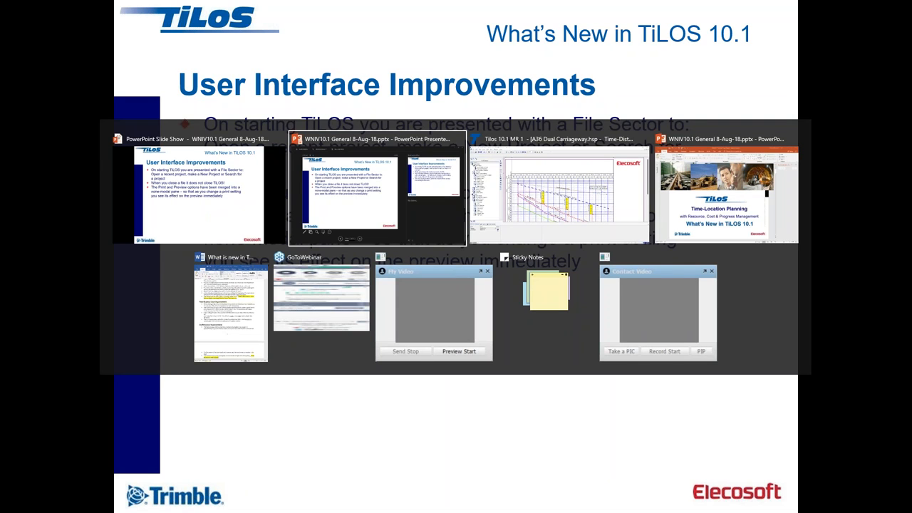
key(alt+Tab)
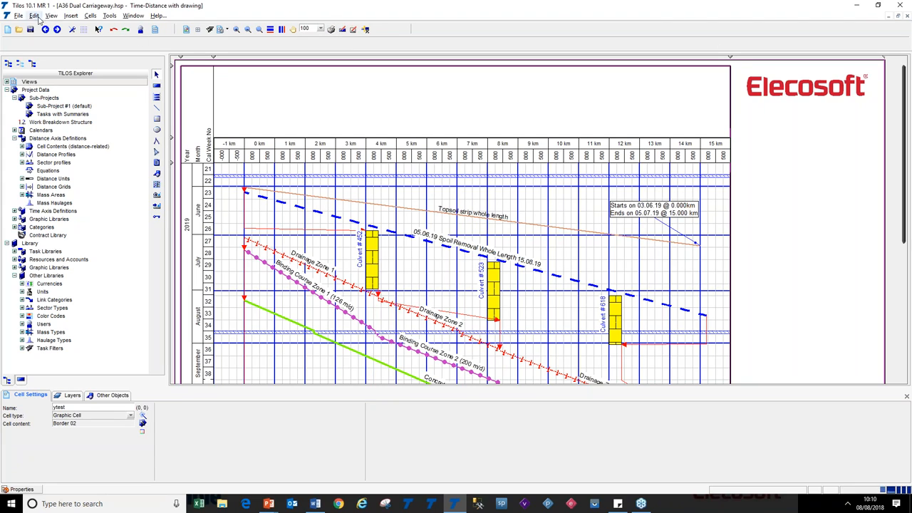
Open the Print pane and review the A3 page size and printer setup options
click(19, 16)
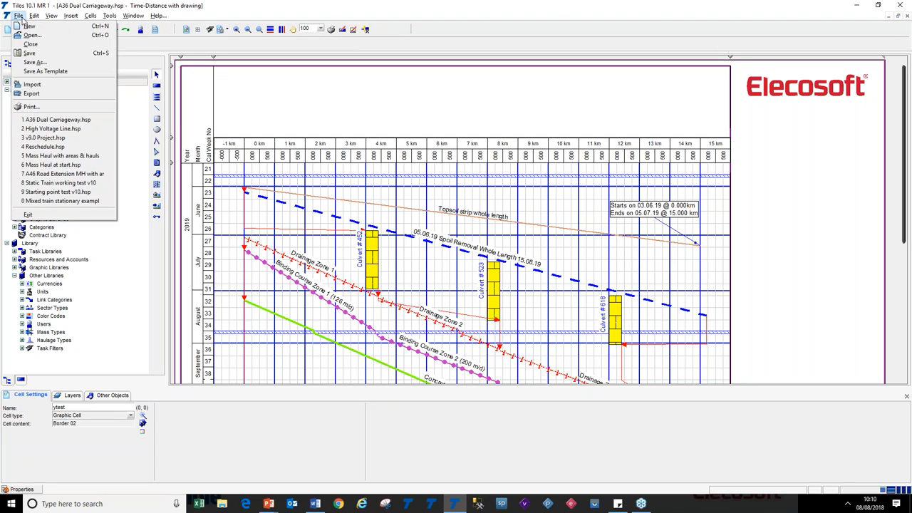
click(77, 109)
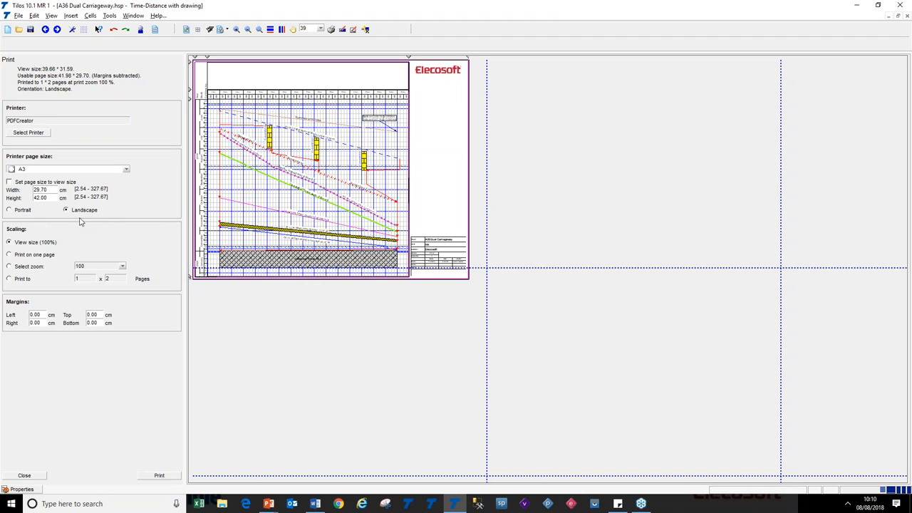
click(125, 170)
click(122, 211)
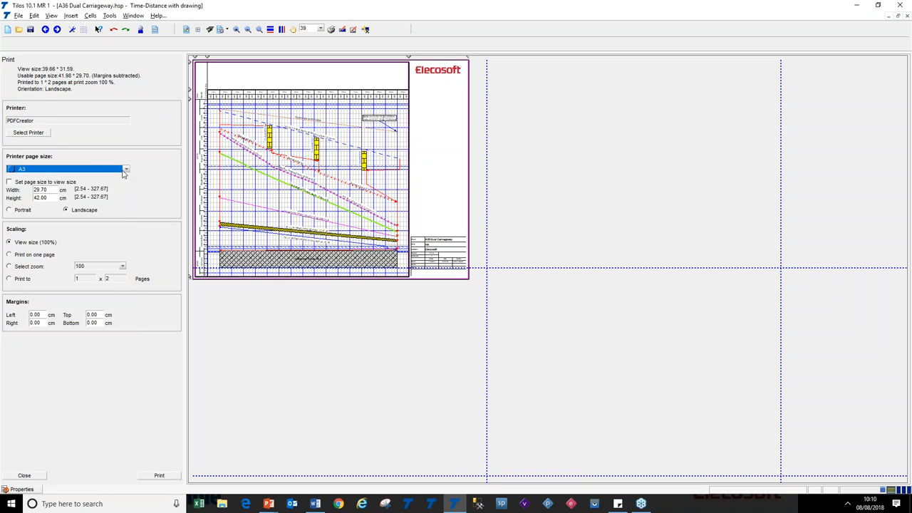
click(42, 133)
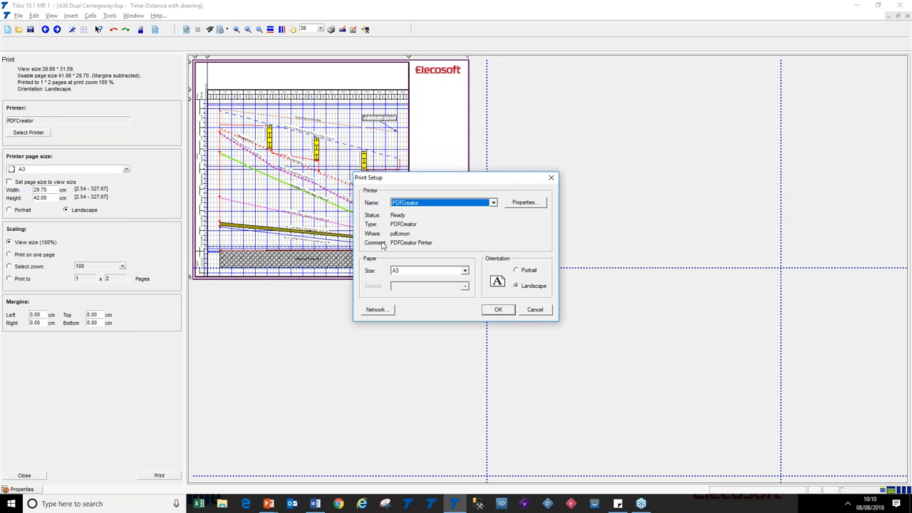
click(545, 311)
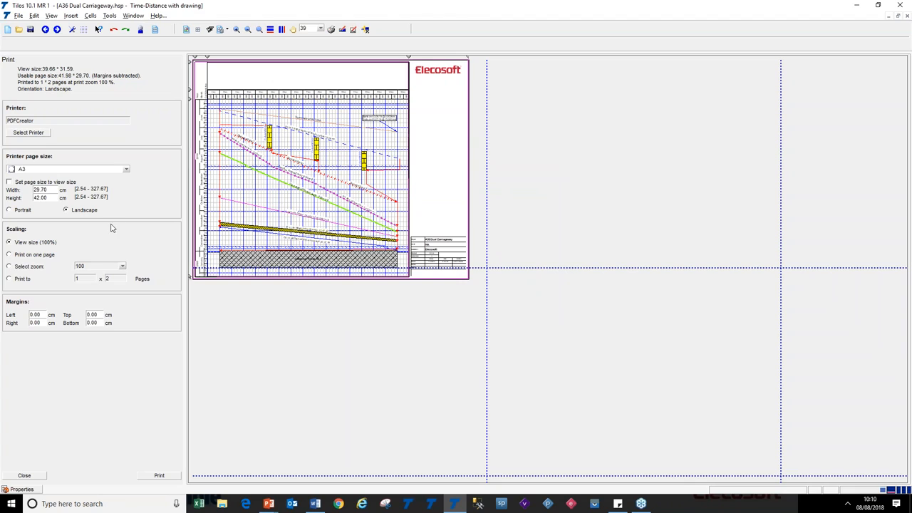
Extend the view's right and bottom borders in the print preview to enlarge the printed area
drag(408, 57, 424, 57)
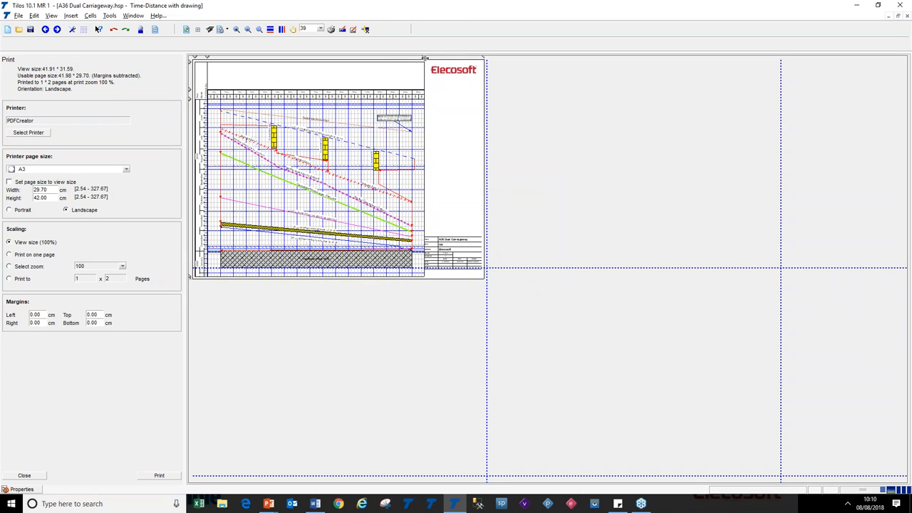
drag(193, 276, 195, 264)
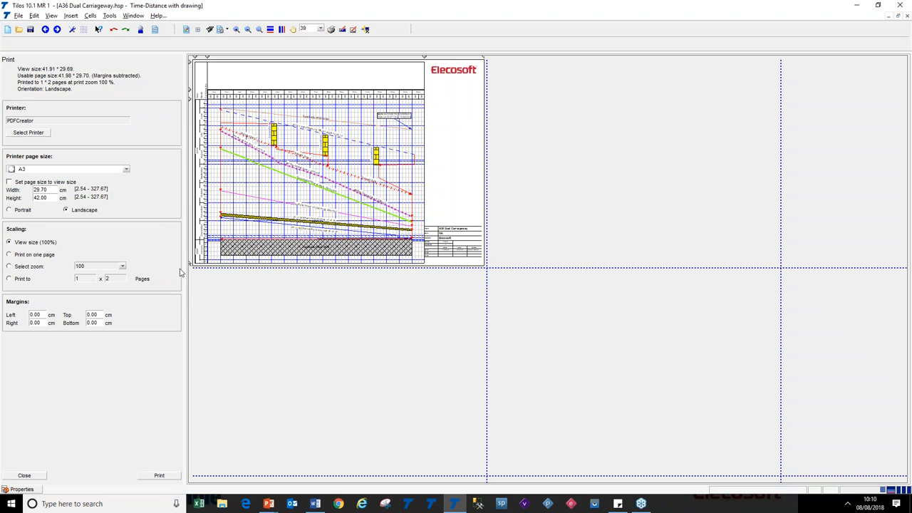
drag(190, 264, 191, 289)
drag(424, 57, 453, 57)
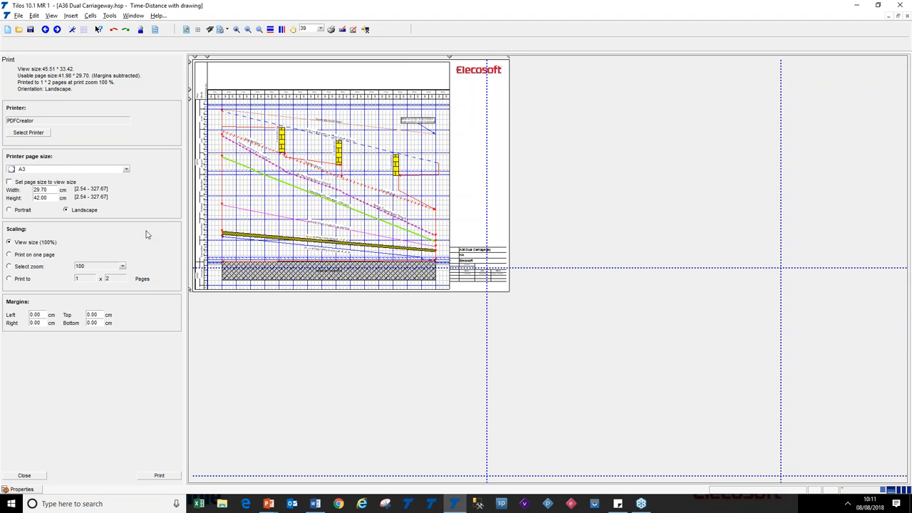
Preview the print fitted on one page, then return scaling to View size (100%)
click(37, 257)
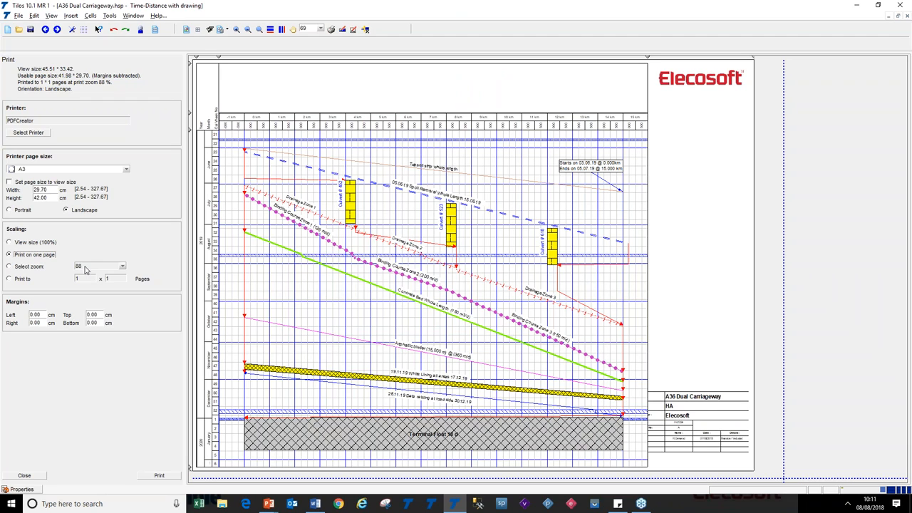
click(42, 243)
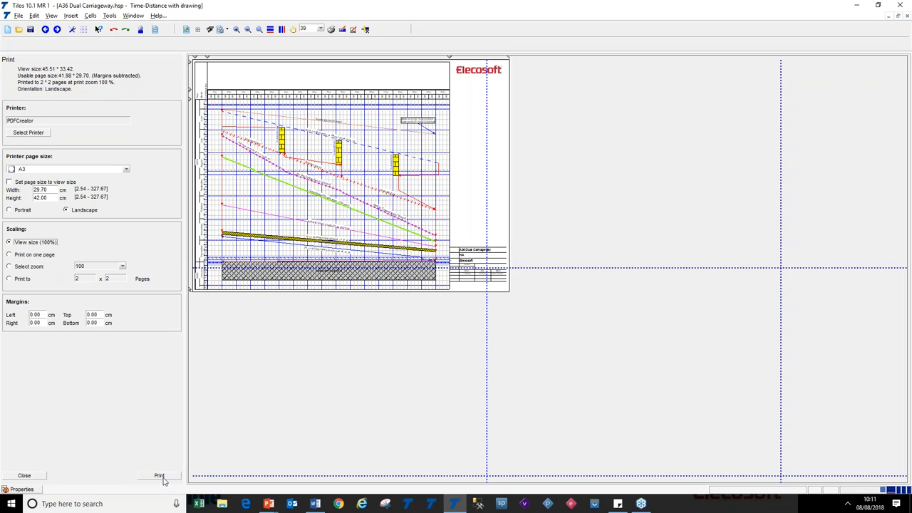
Close the Print pane and set the view zoom to 100%
click(25, 476)
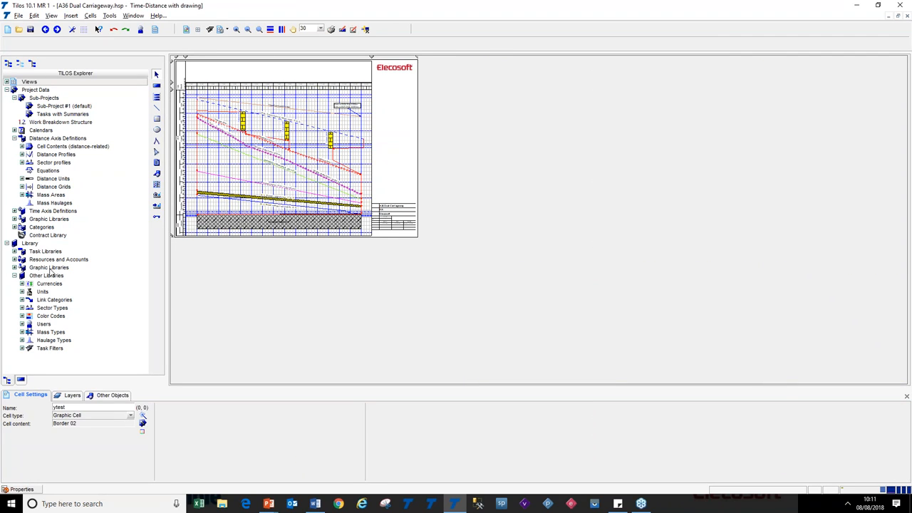
click(321, 29)
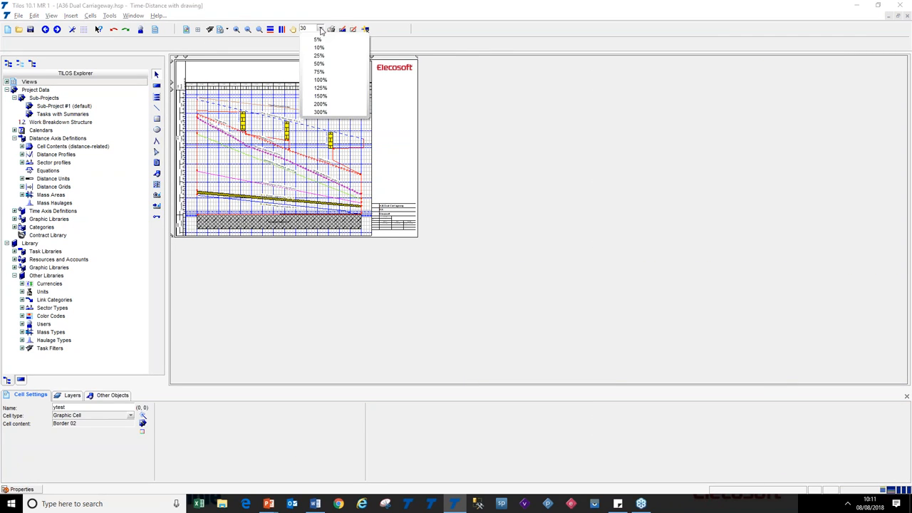
click(329, 84)
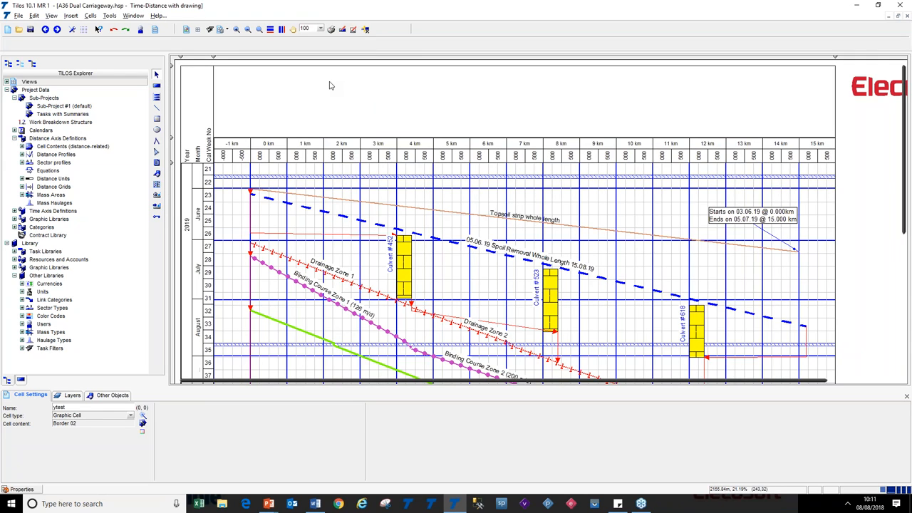
key(alt+Tab)
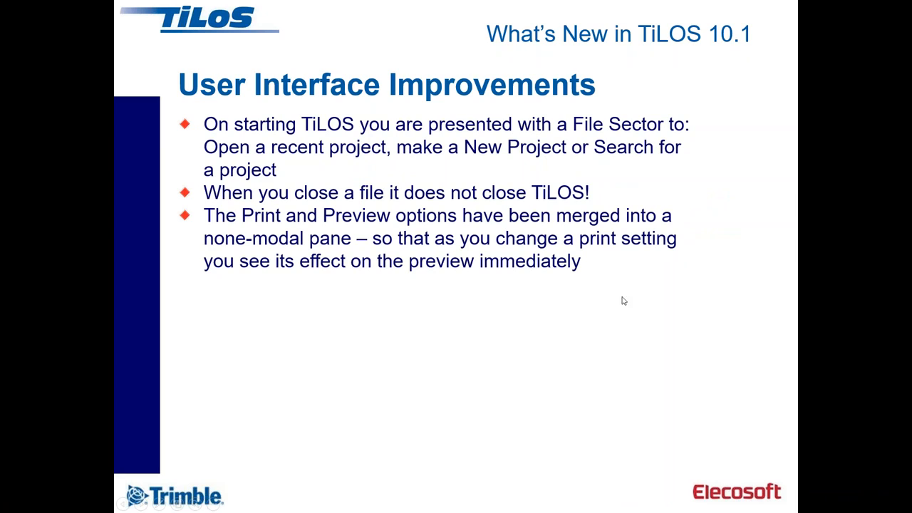
click(658, 275)
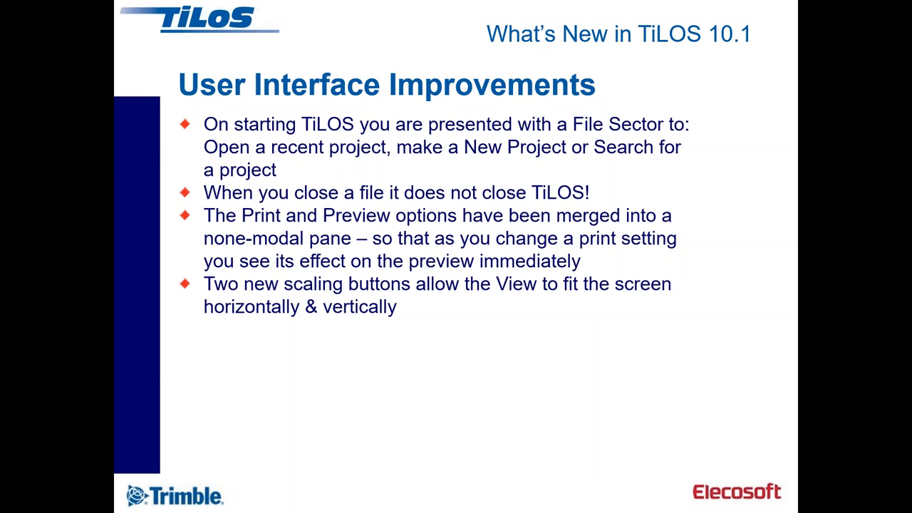
key(alt+Tab)
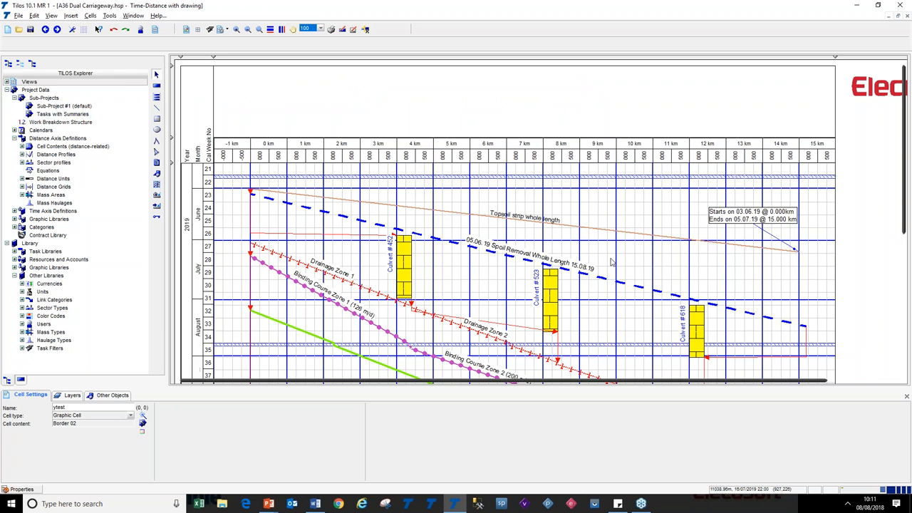
Fit the view to page width and page height, then step back to the page-width zoom
click(270, 30)
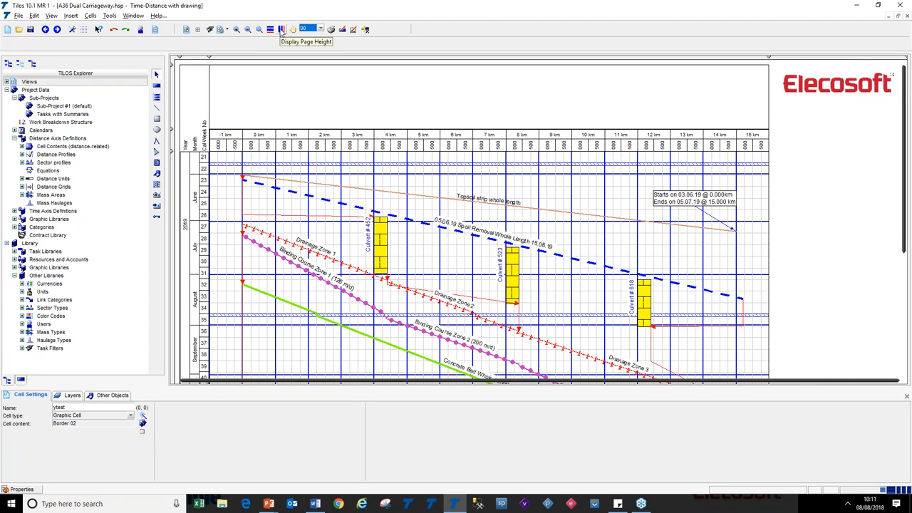
click(281, 30)
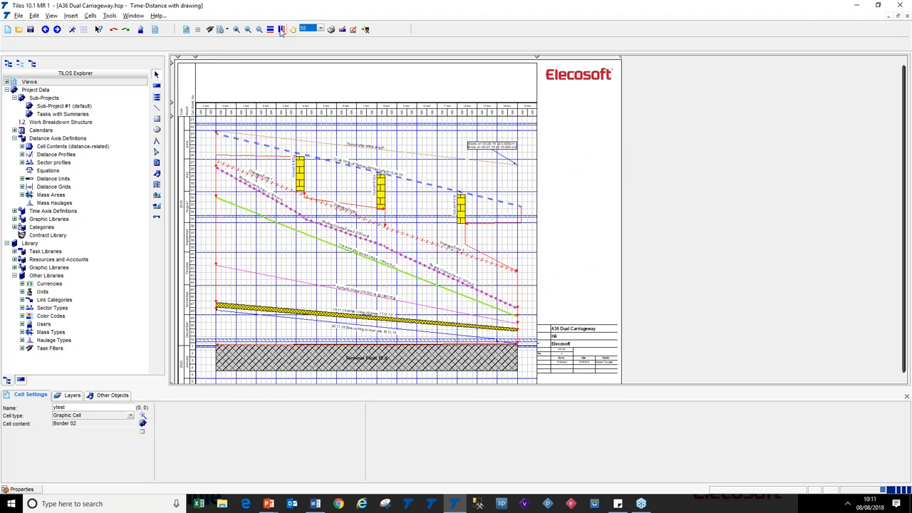
click(114, 30)
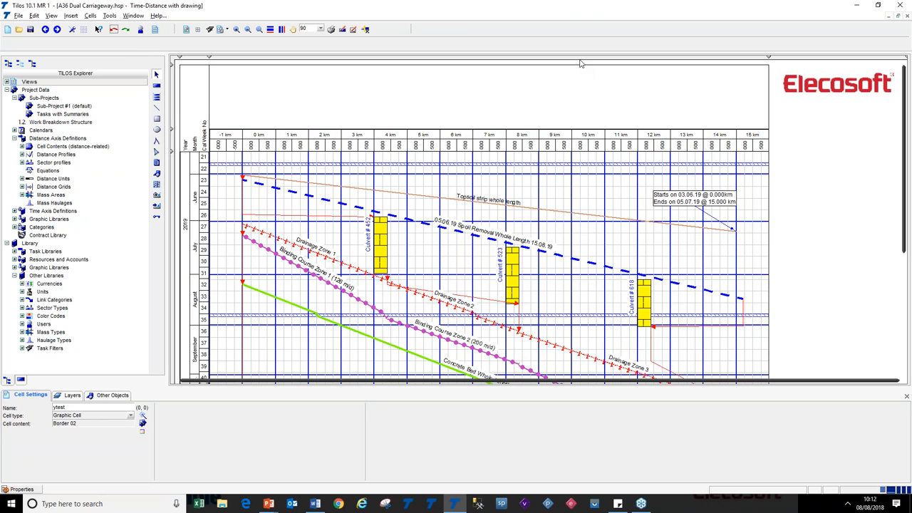
key(alt+Tab)
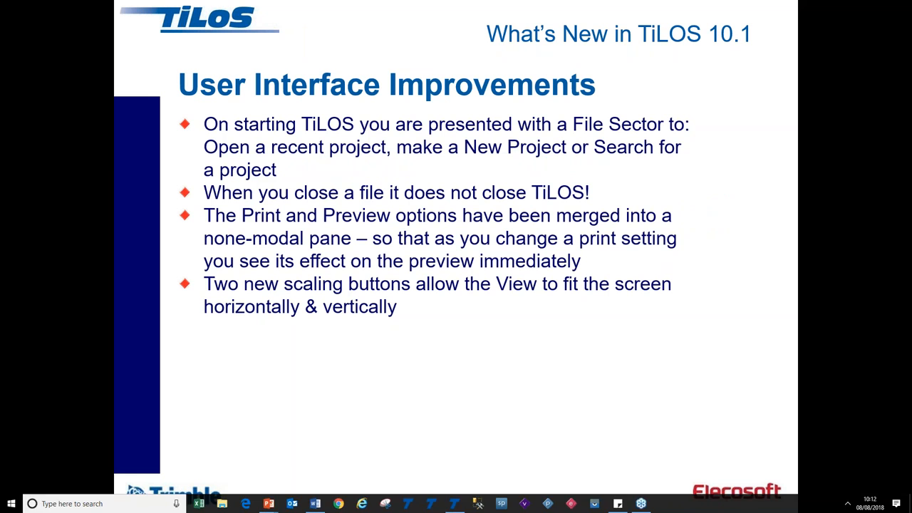
click(533, 191)
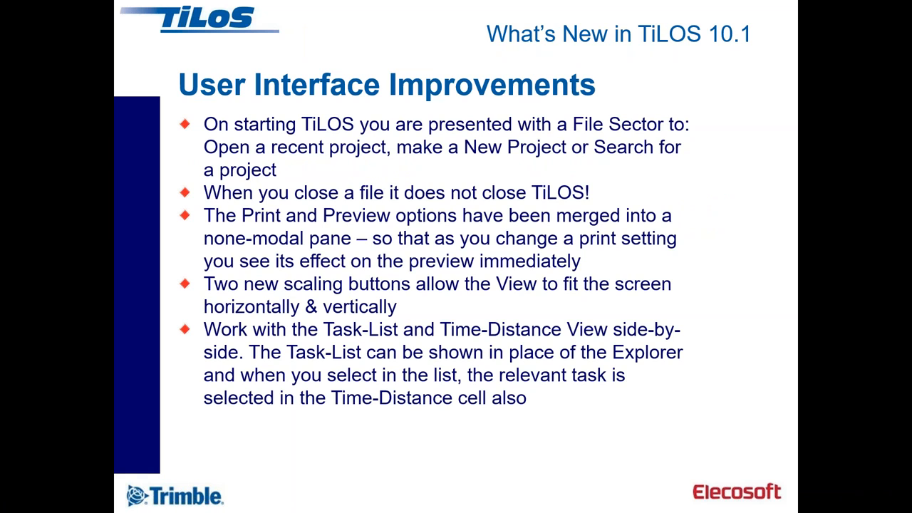
key(alt+Tab)
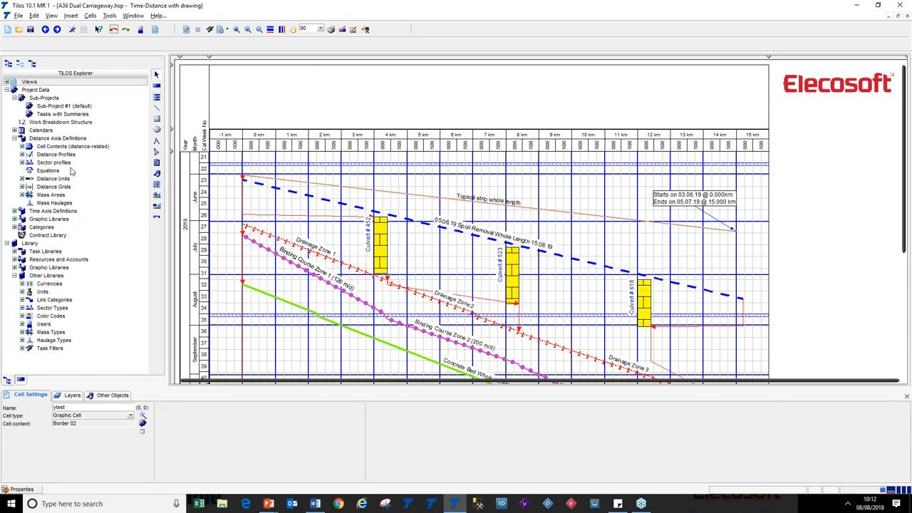
Show the task list in place of the explorer pane
click(20, 382)
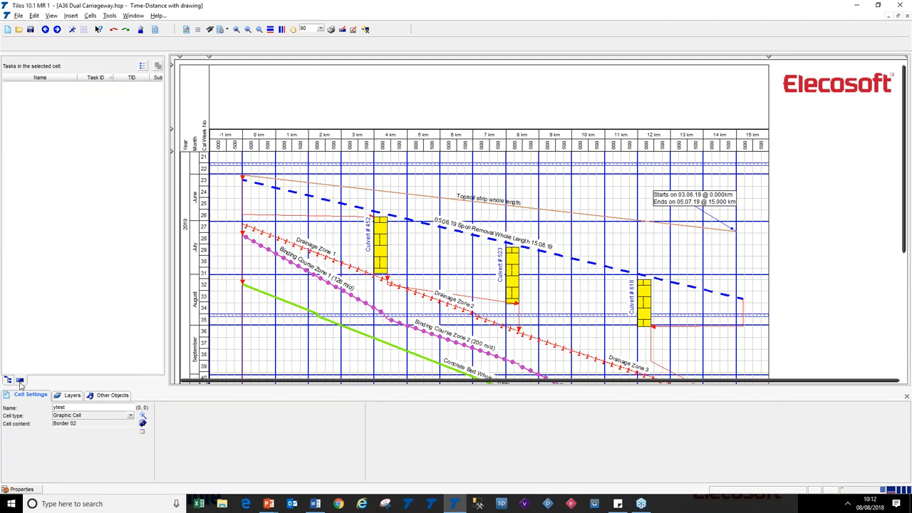
Select the time-distance cell and show its tasks in the task list pane in place of the explorer
click(10, 382)
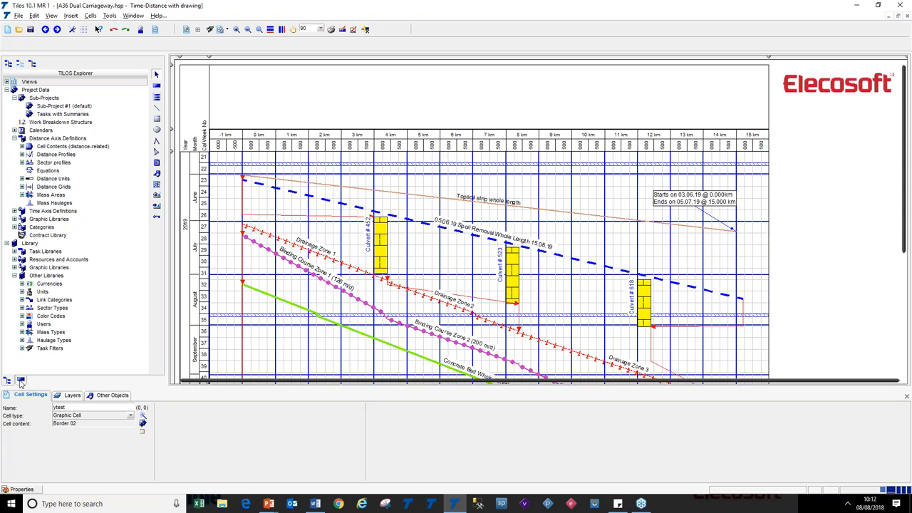
click(228, 253)
click(279, 188)
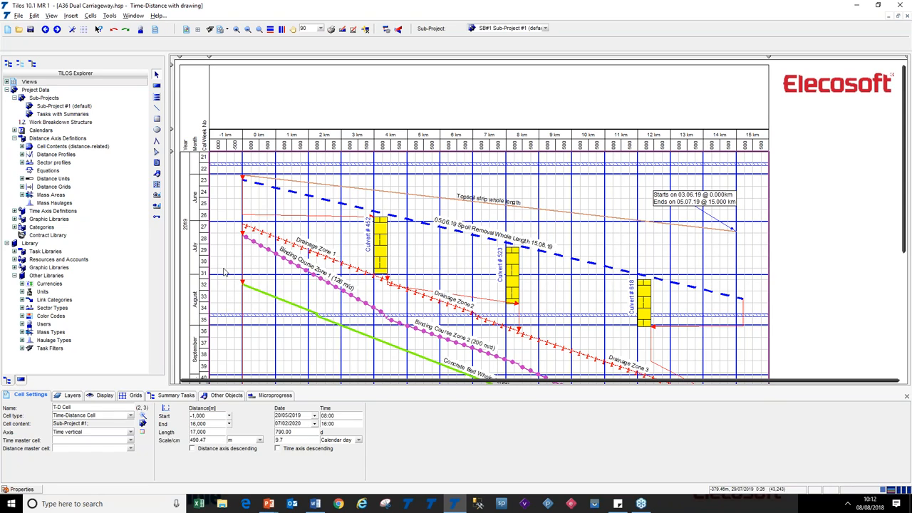
click(21, 381)
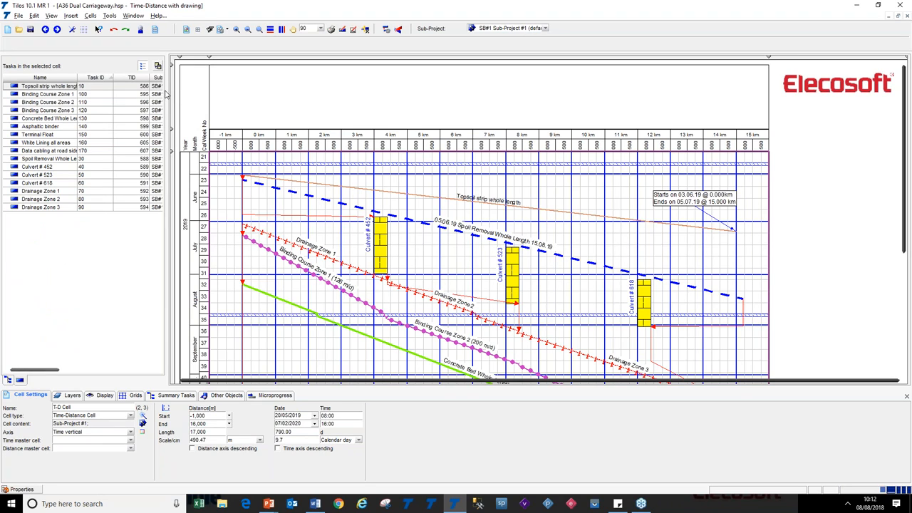
Widen the task list pane and select the Concrete Bed Whole Length and White Lining all areas tasks in the list
drag(168, 91, 234, 90)
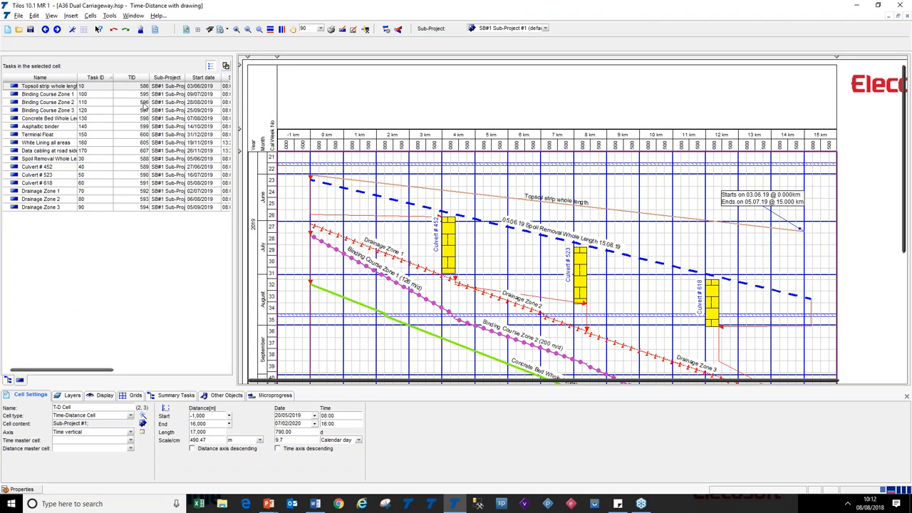
right_click(144, 77)
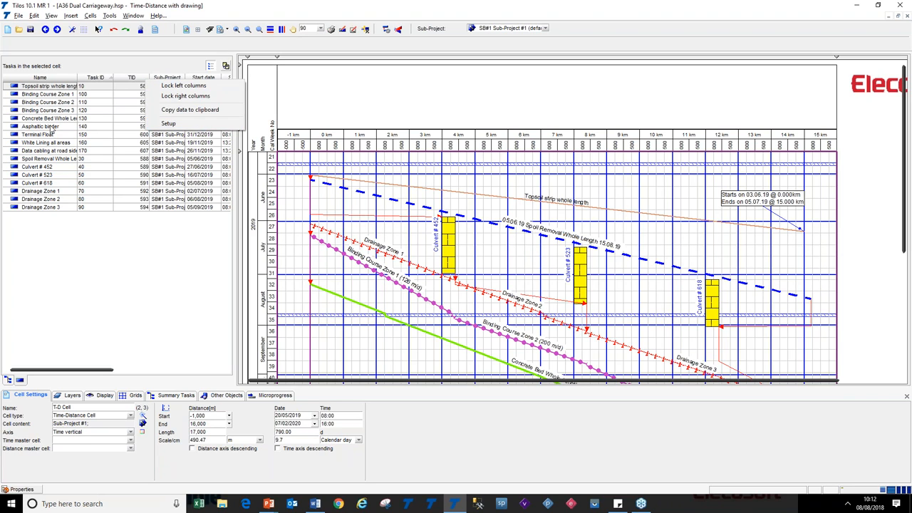
click(53, 119)
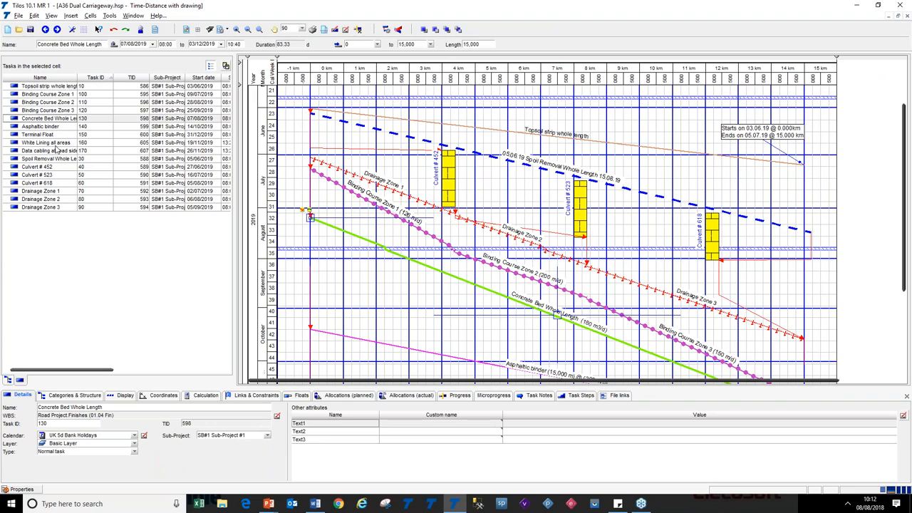
click(55, 143)
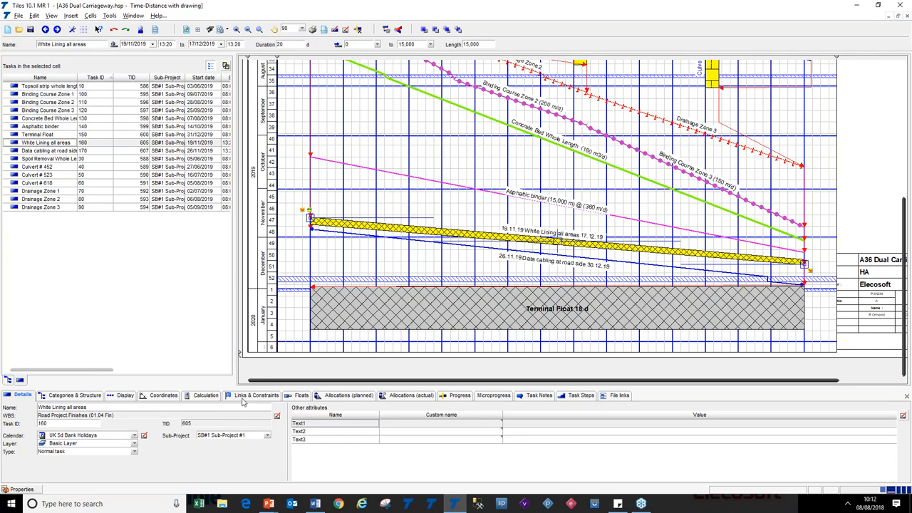
Open the start-date calendar of the White Lining all areas task and dismiss it
click(202, 145)
click(216, 143)
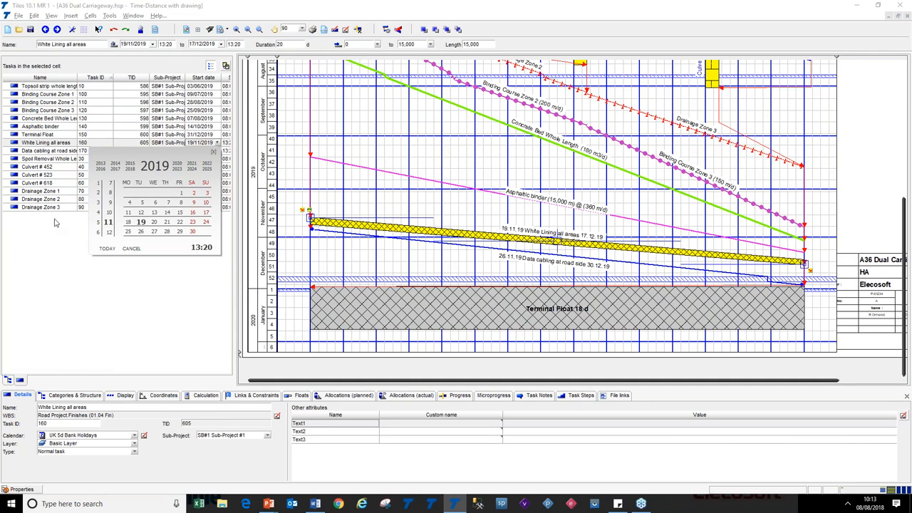
click(78, 277)
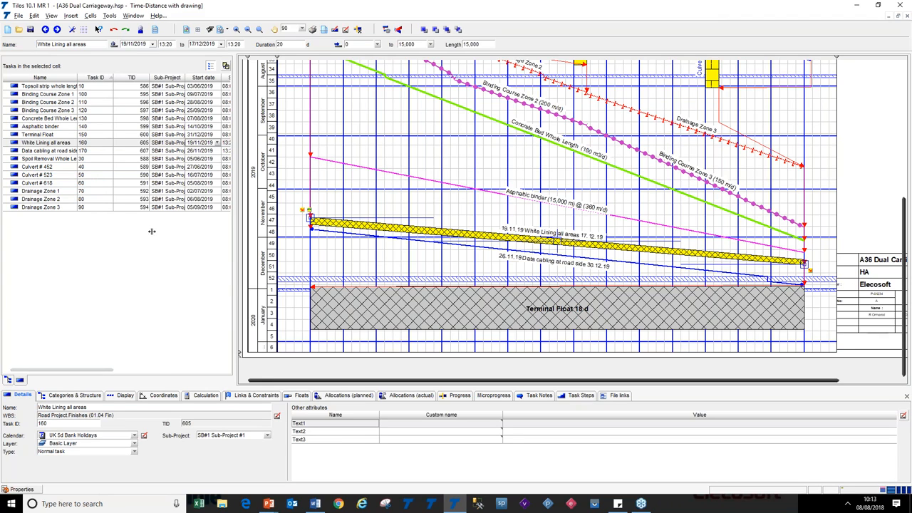
Narrow the task list pane and switch back to the TILOS Explorer
drag(235, 231, 151, 231)
click(8, 381)
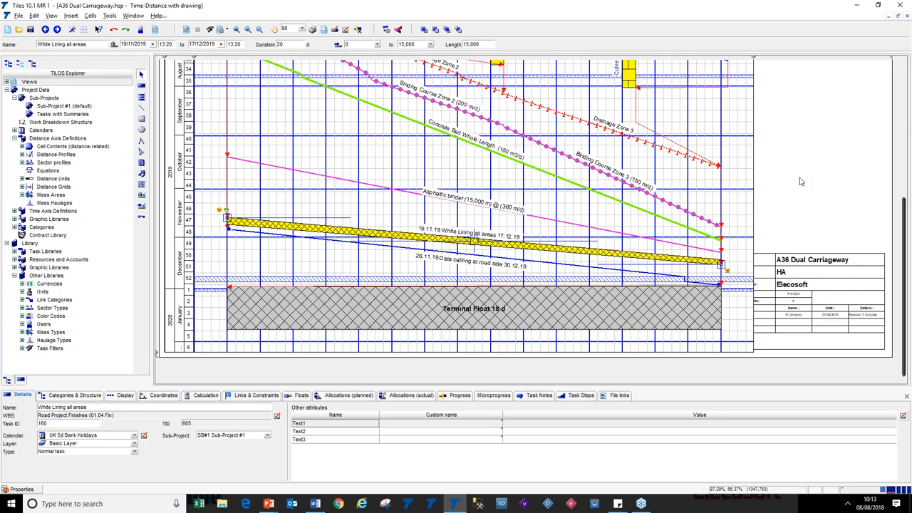
Switch to the slide show, reveal the next bullet about creating predecessors, and return to TiLOS
key(alt+Tab)
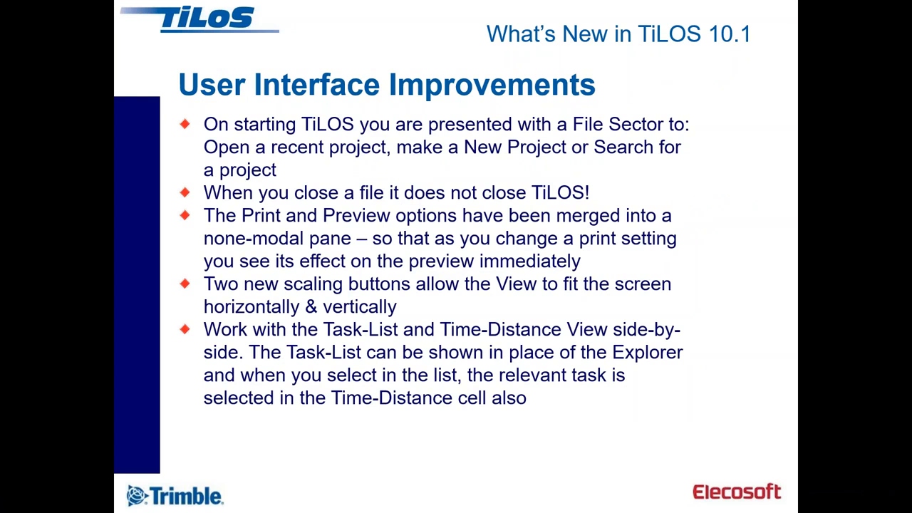
click(541, 270)
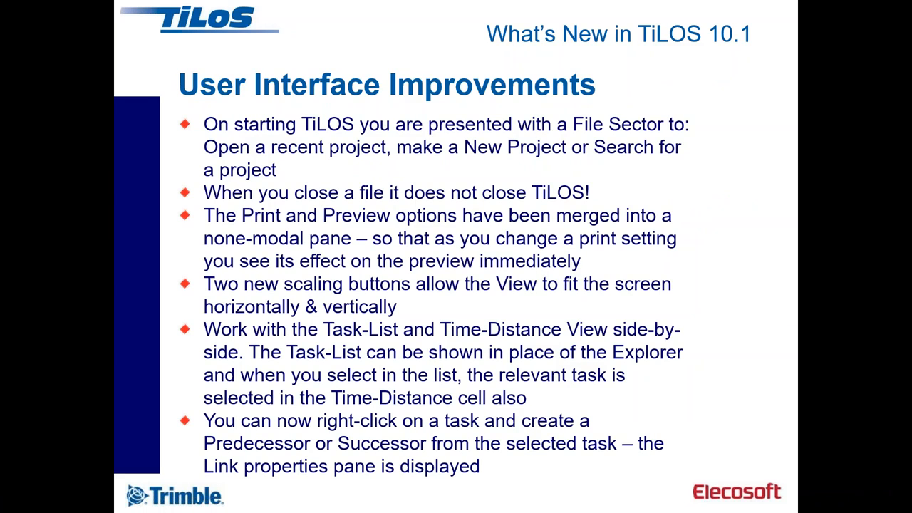
key(alt+Tab)
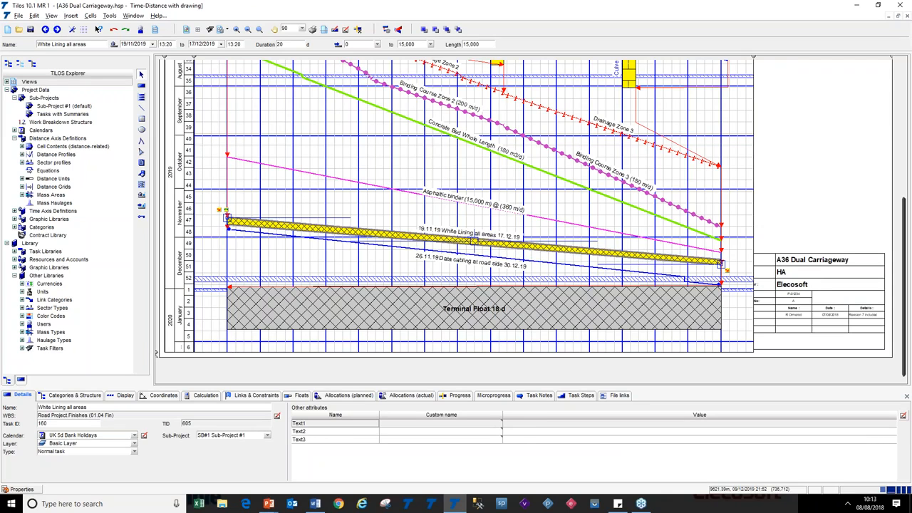
Try to create a predecessor for the Concrete Bed Whole Length task, cancel the New Link dialog and delete the leftover link
scroll(555, 189, up, 3)
scroll(556, 189, up, 5)
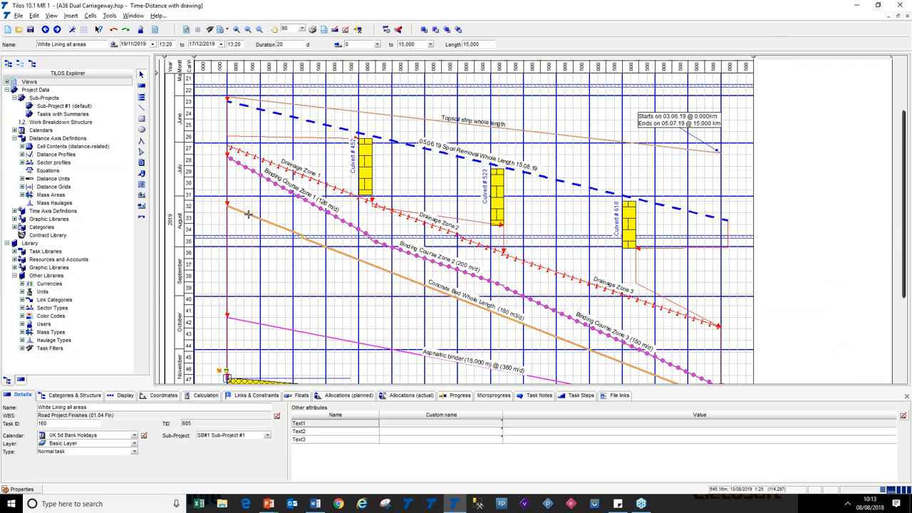
click(250, 213)
right_click(249, 215)
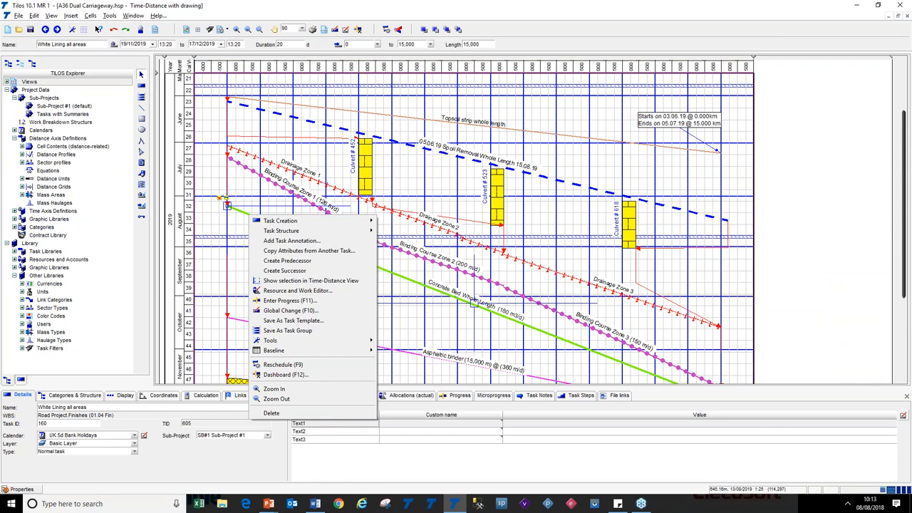
click(322, 260)
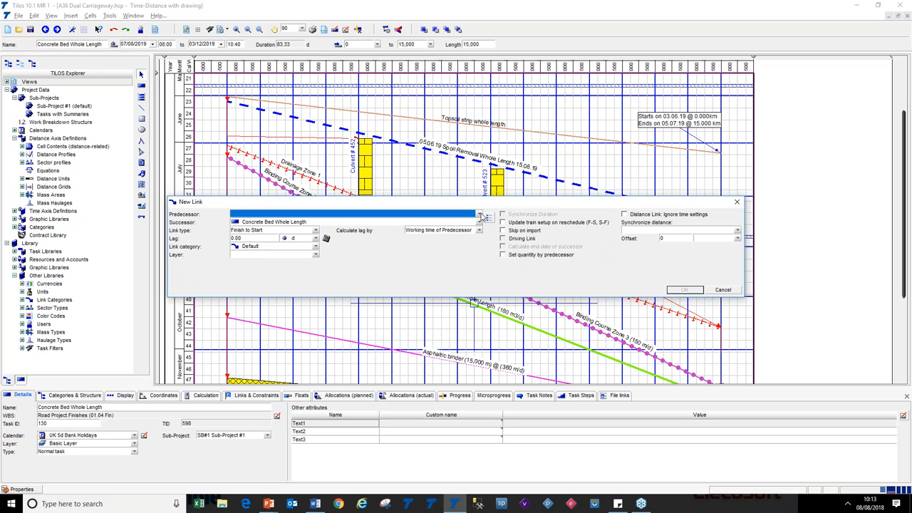
click(480, 215)
click(482, 215)
click(718, 291)
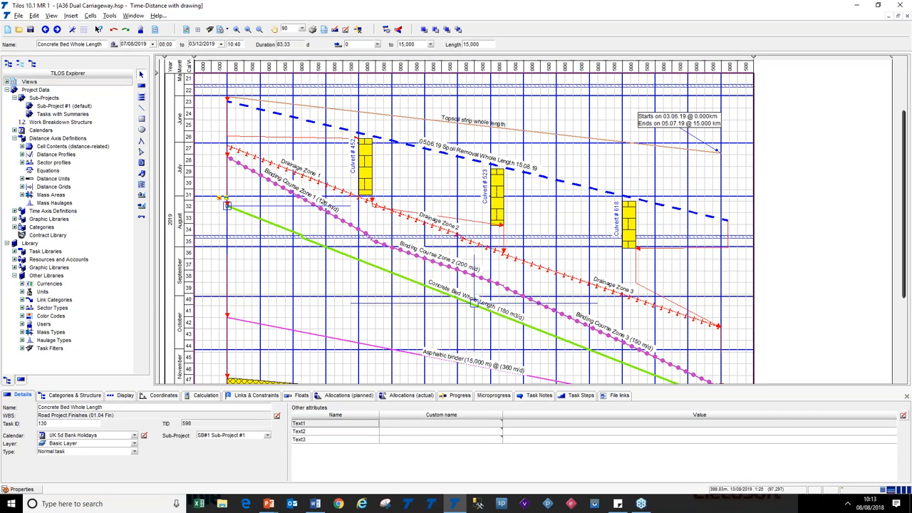
click(225, 258)
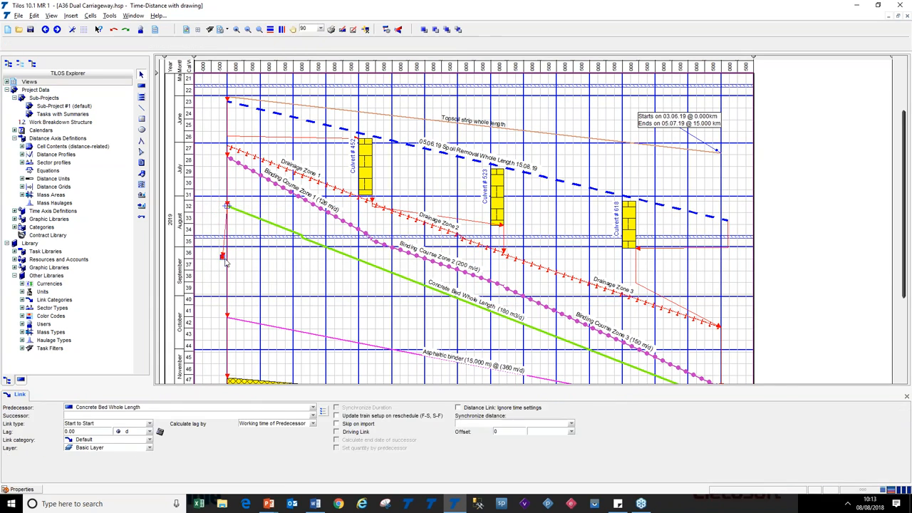
key(Delete)
Select the Concrete Bed Whole Length task and show its Links & Constraints
click(229, 207)
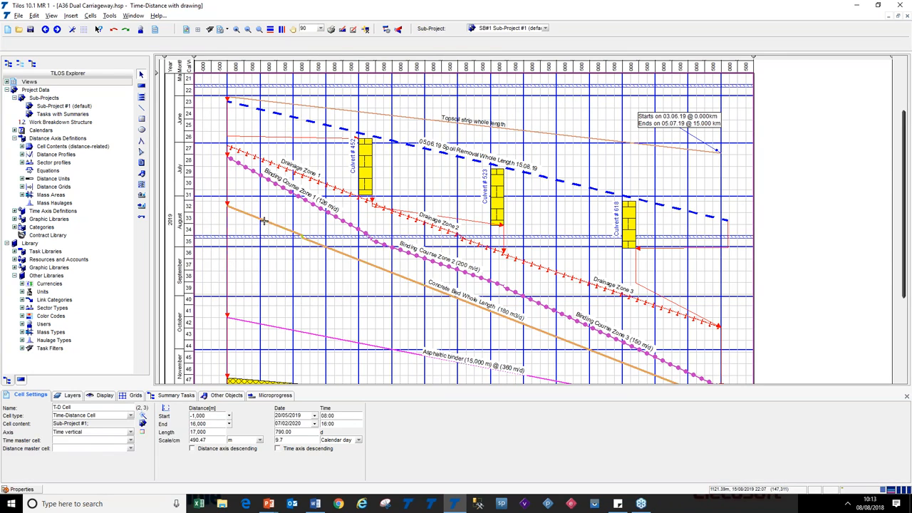
click(252, 396)
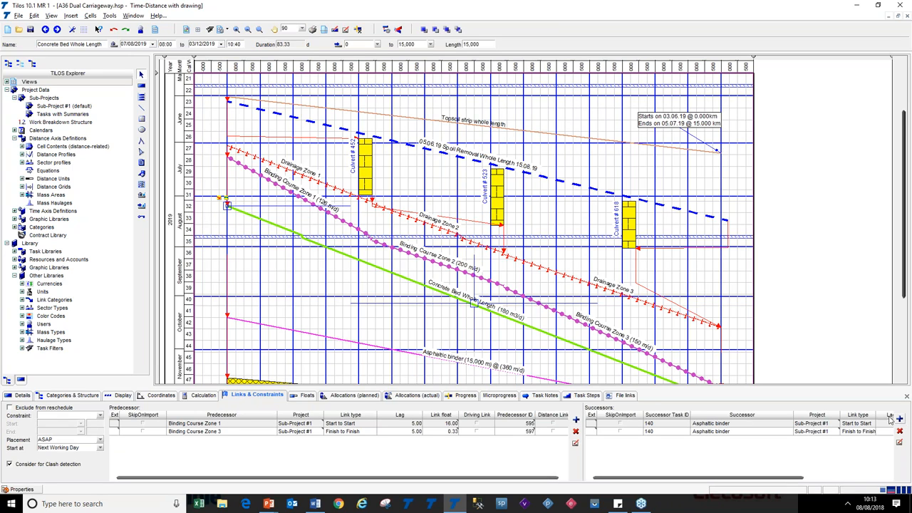
Switch to the presentation, advance to the User Interface Improvements #2 slide, and return to TiLOS
key(alt+Tab)
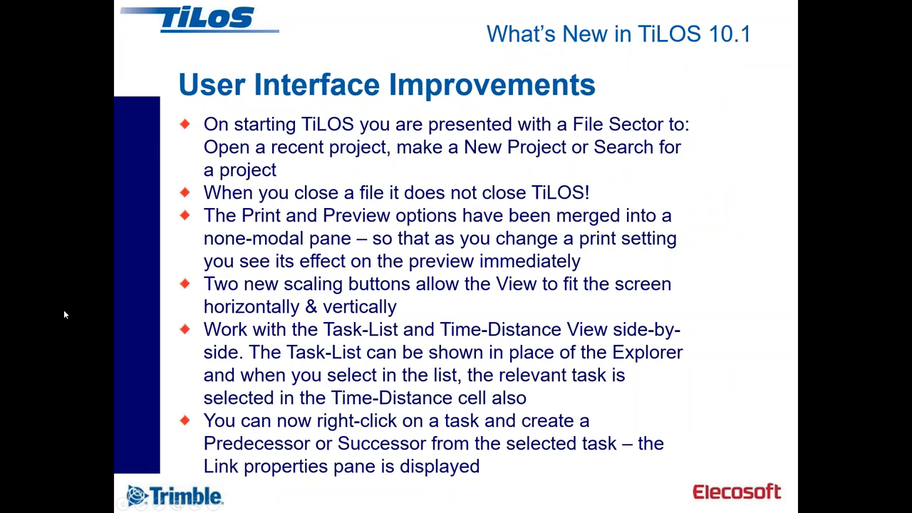
key(Right)
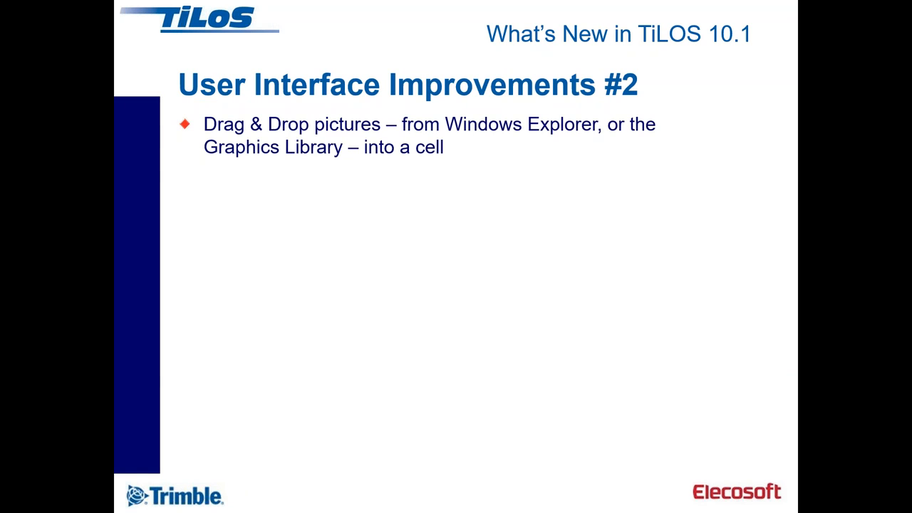
key(alt+Tab)
key(Tab)
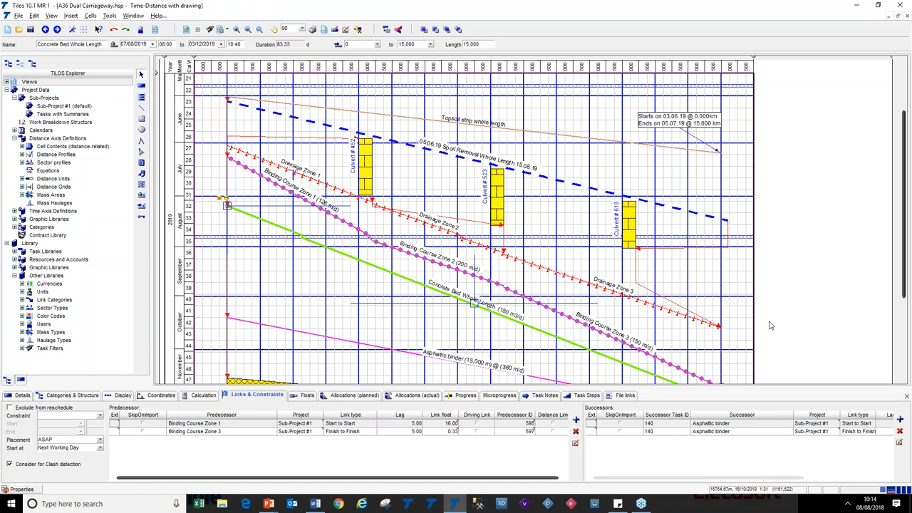
Select the Map cell above the chart and drag the Road schematic graphic from the Graphics library into it
click(818, 293)
scroll(818, 293, up, 2)
scroll(818, 293, up, 1)
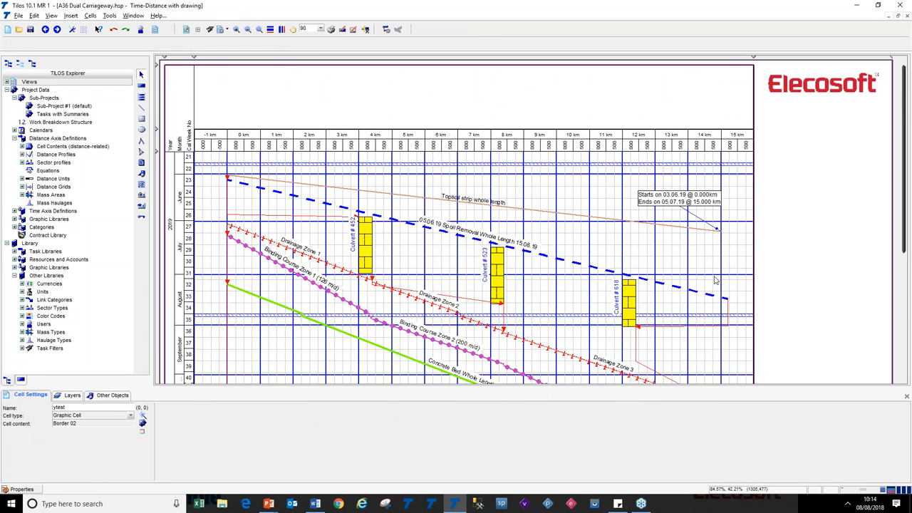
click(342, 95)
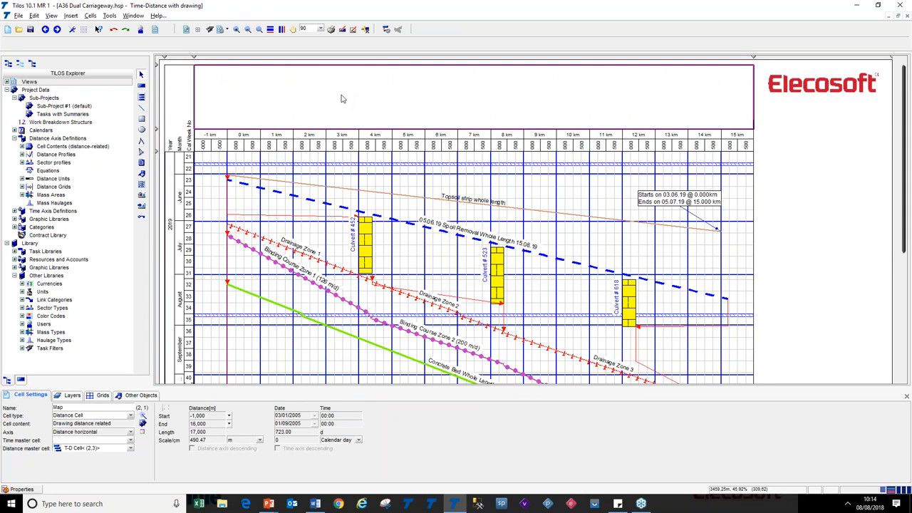
click(14, 275)
click(14, 267)
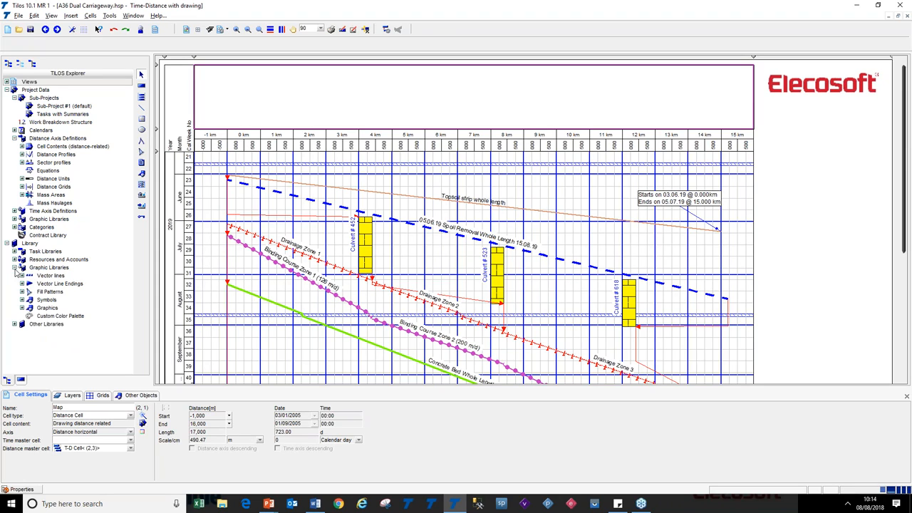
click(23, 308)
drag(133, 251, 132, 314)
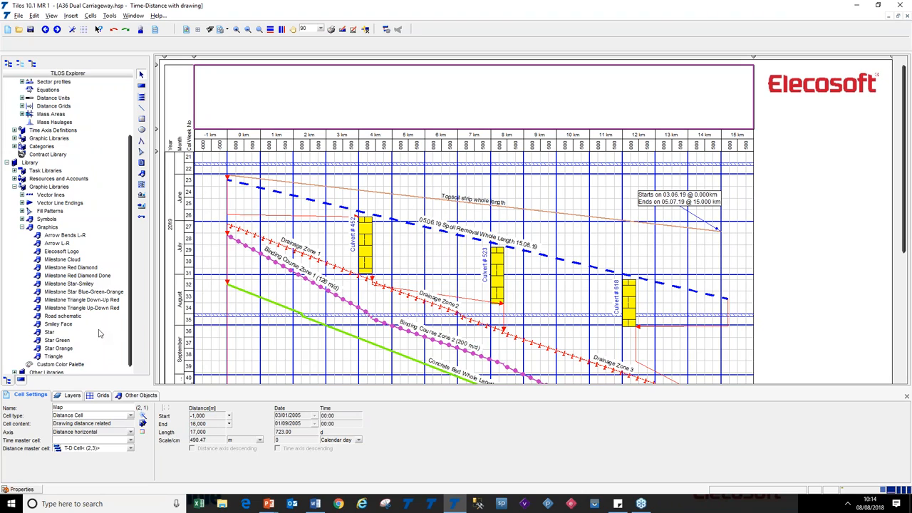
drag(45, 319, 205, 79)
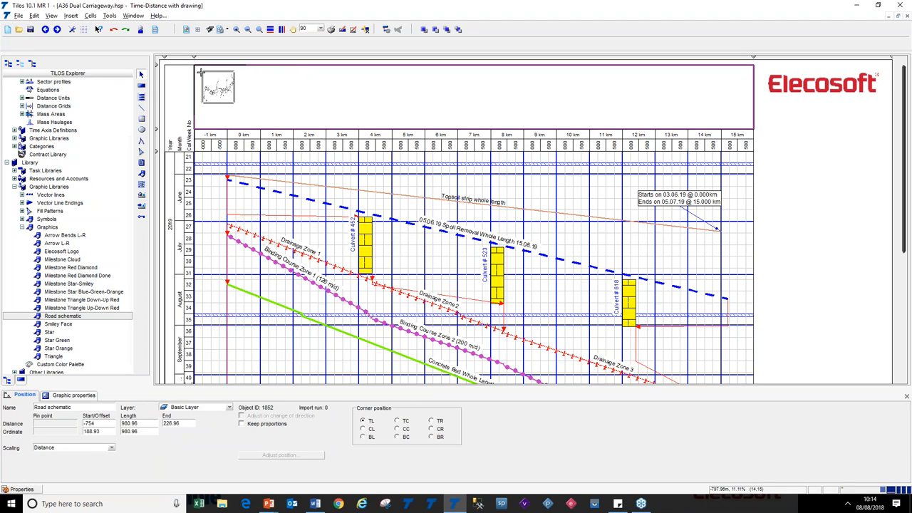
Stretch the Road schematic across the Map cell to about 16,400 long and save the project
click(222, 103)
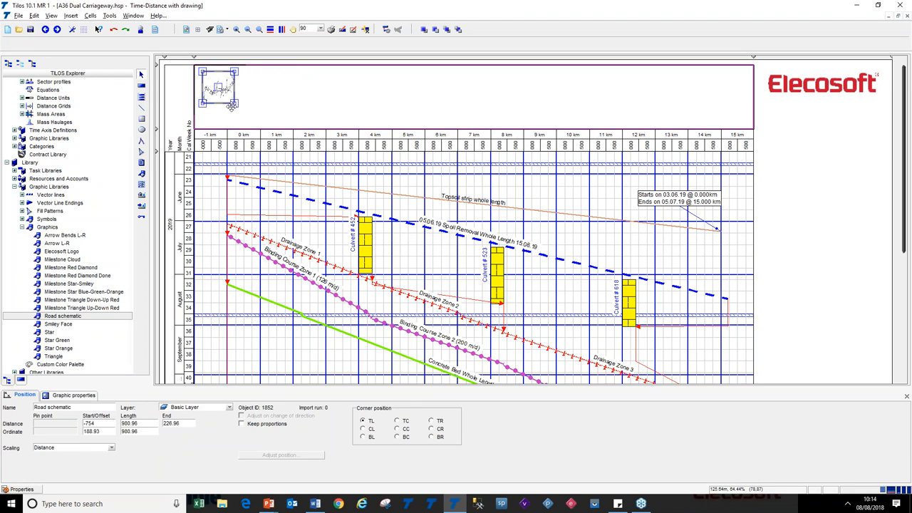
drag(234, 103, 742, 122)
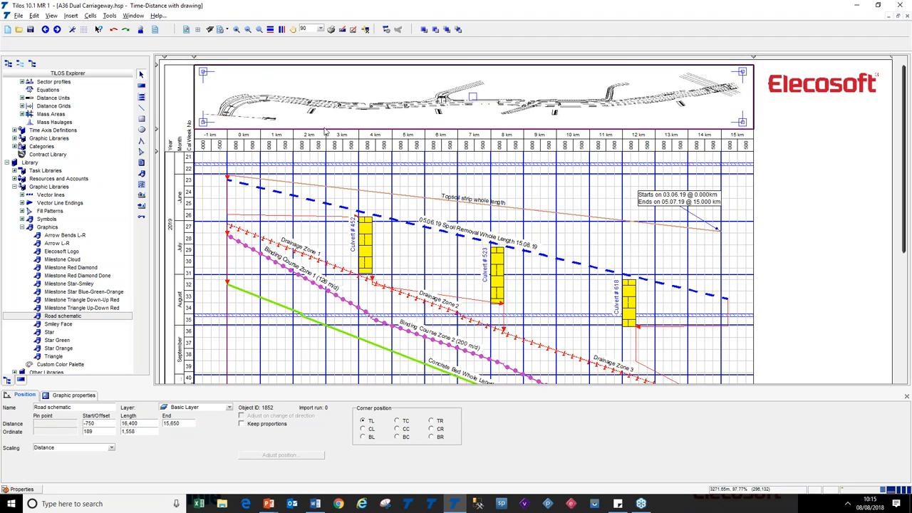
click(30, 31)
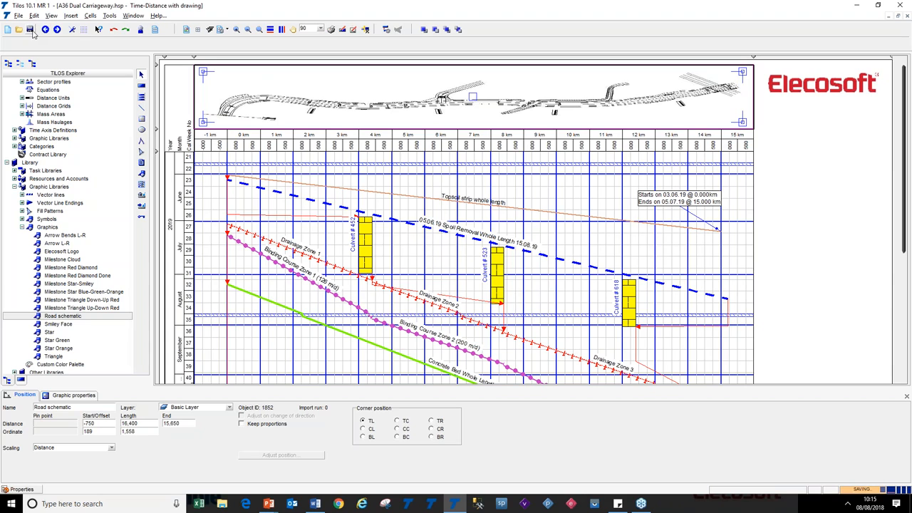
Switch to the slide show, reveal the bullet on hierarchical library items, and return to the drawing
key(alt+Tab)
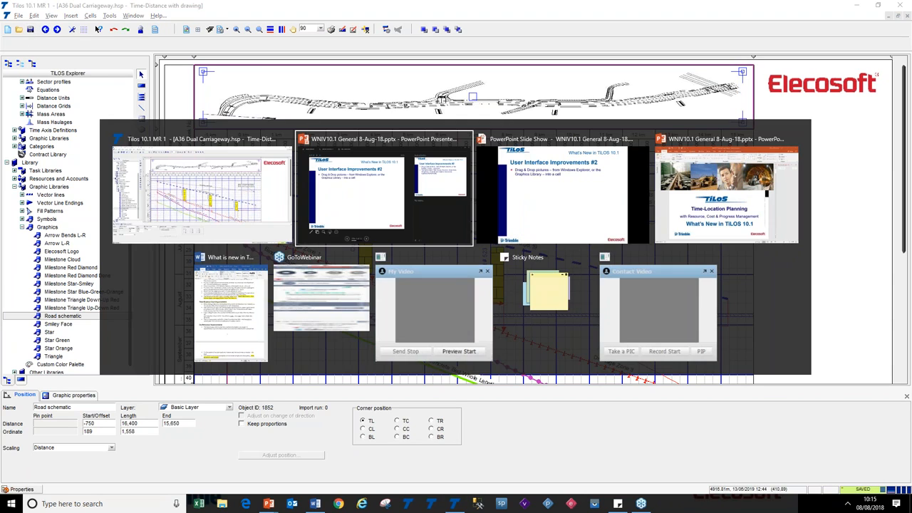
key(Right)
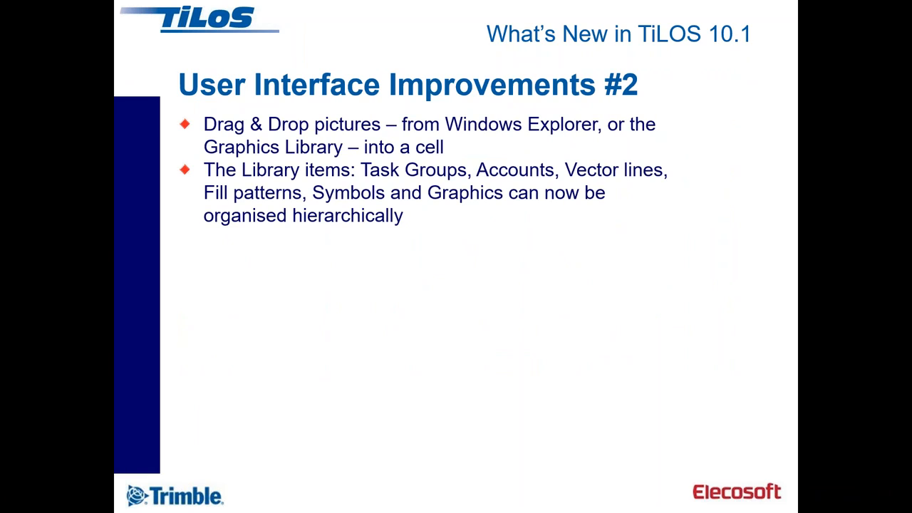
key(alt+Tab)
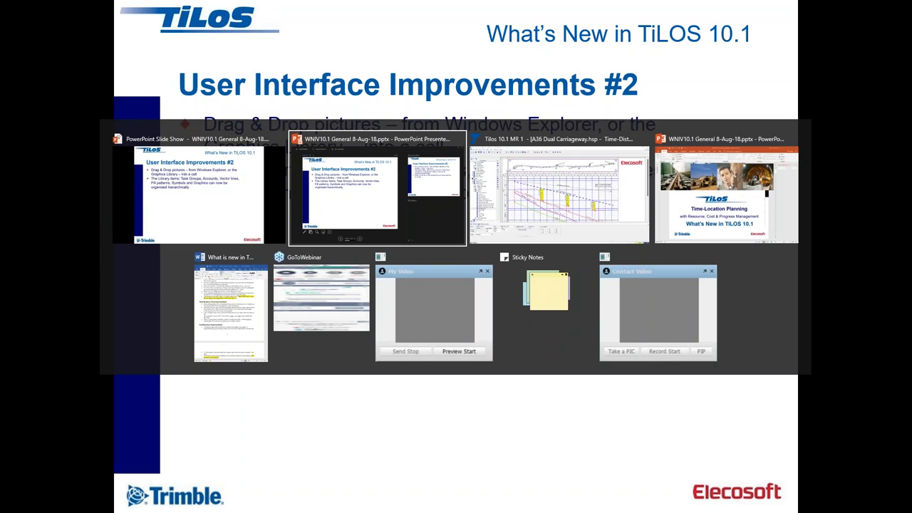
key(alt+Tab)
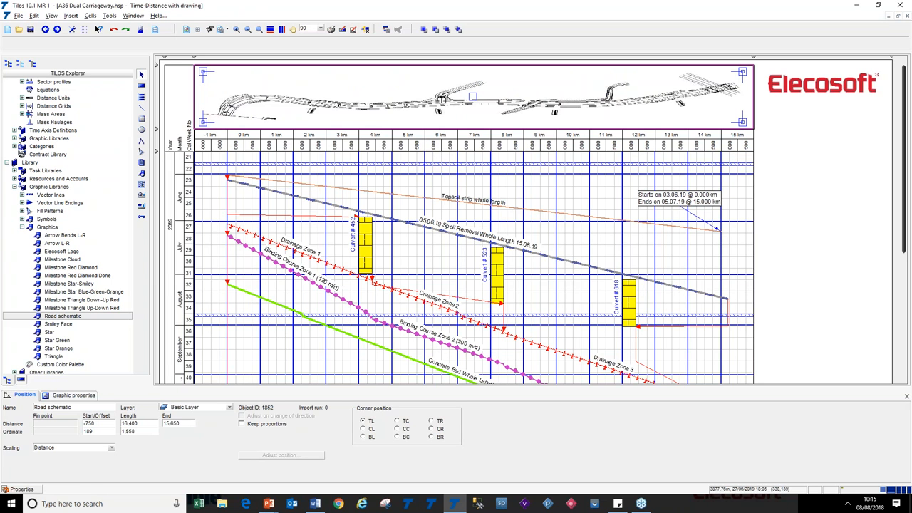
Open the Vector lines library and inspect the Plain Lines group with its nested sub-items
click(23, 226)
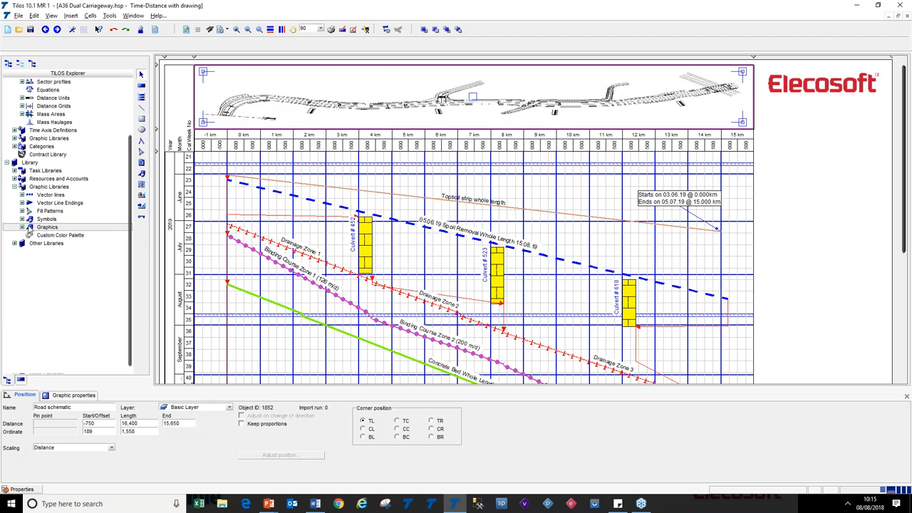
click(22, 194)
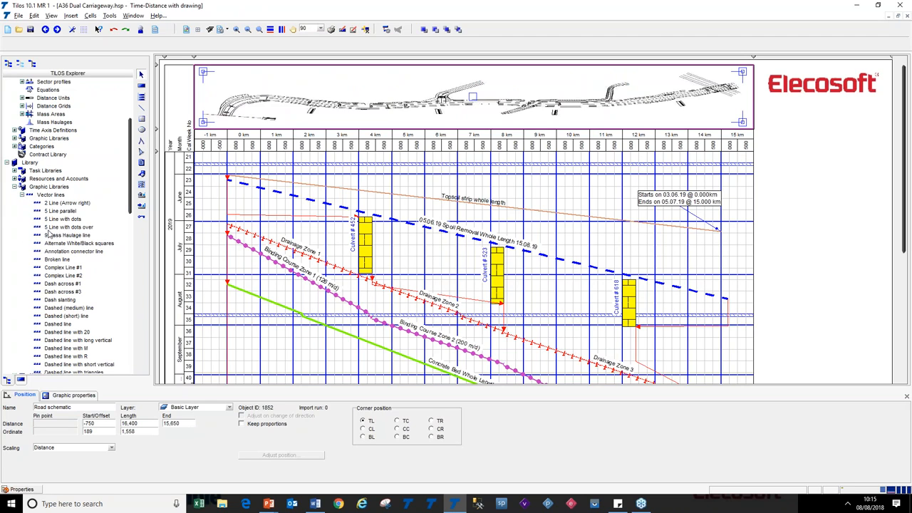
drag(130, 183, 135, 214)
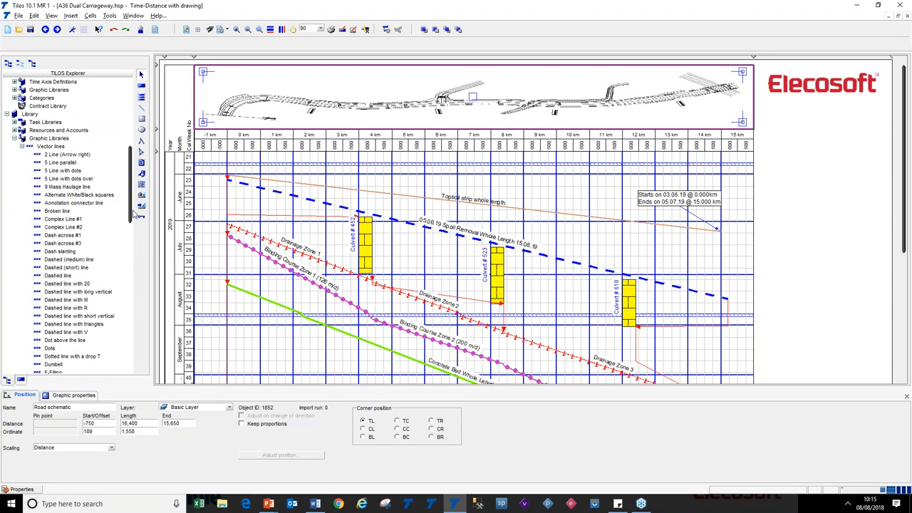
double_click(50, 147)
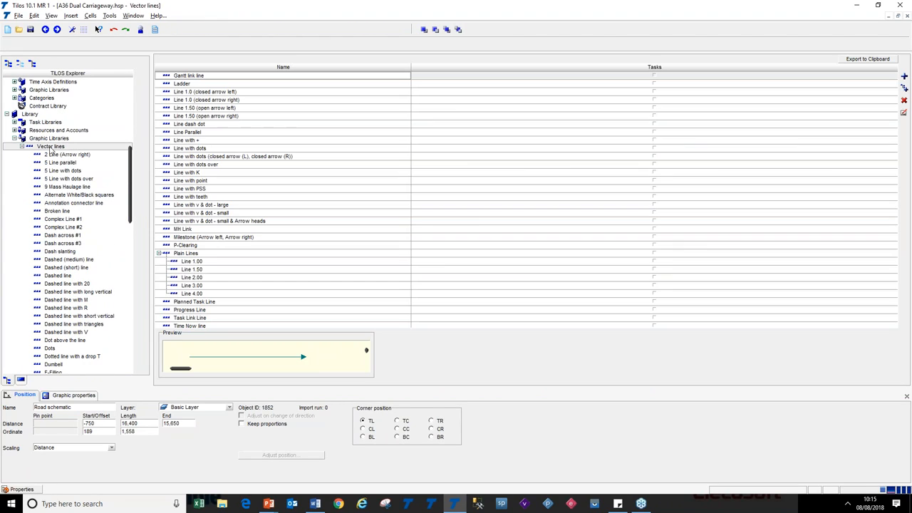
click(159, 253)
click(160, 255)
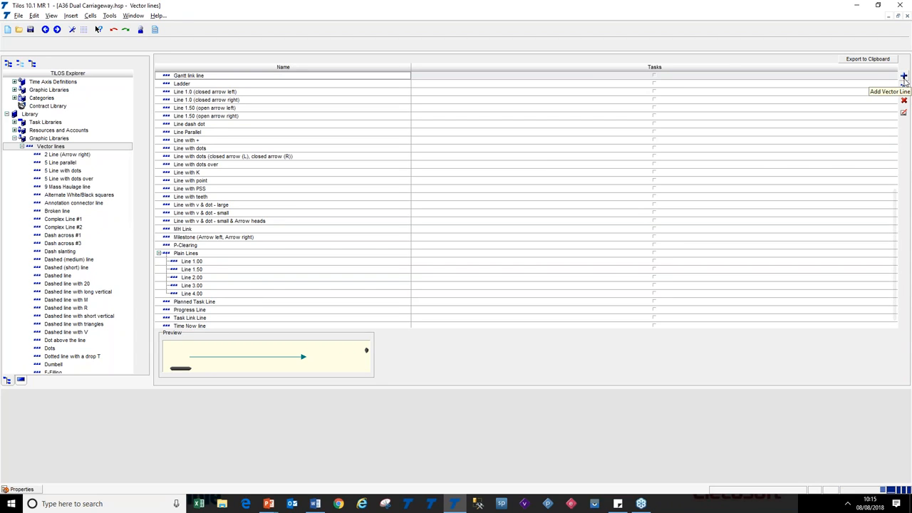
click(225, 310)
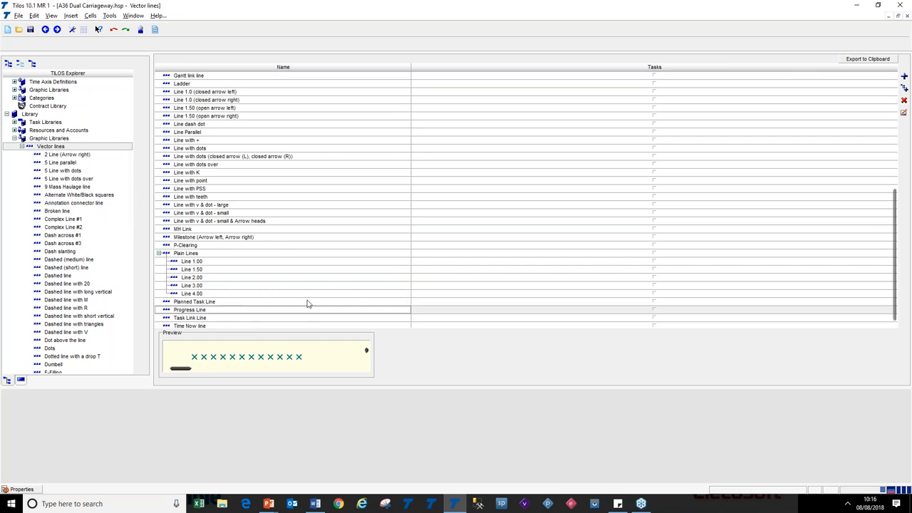
Add a new vector line to the library and rename it Dotted Lines
click(904, 87)
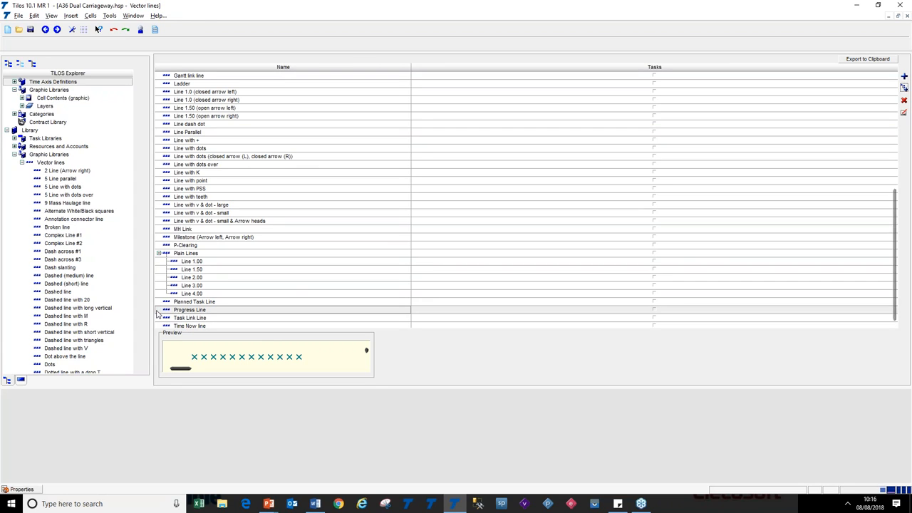
click(904, 76)
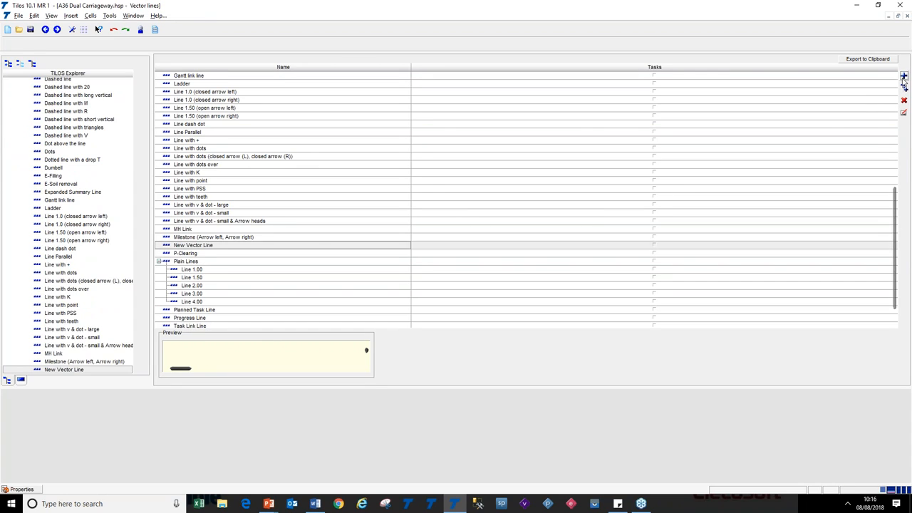
click(280, 248)
text(Dotted Lin)
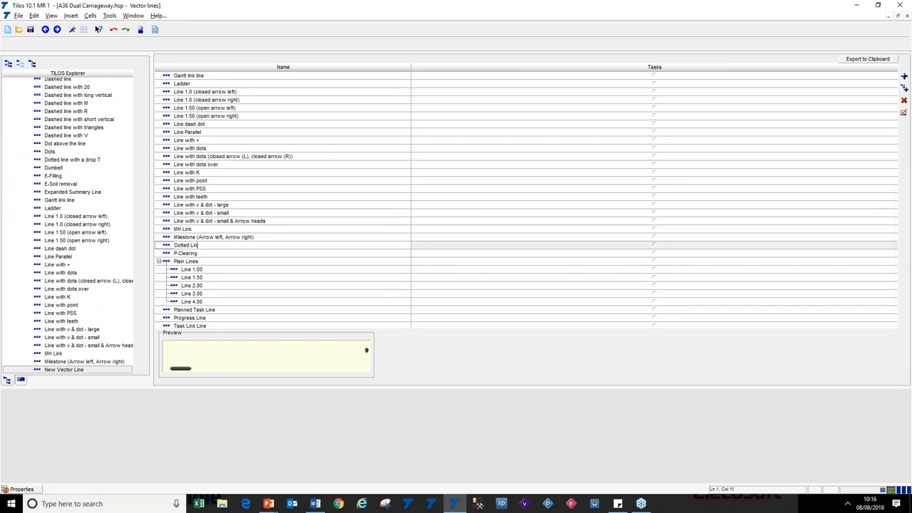
text(es)
key(Return)
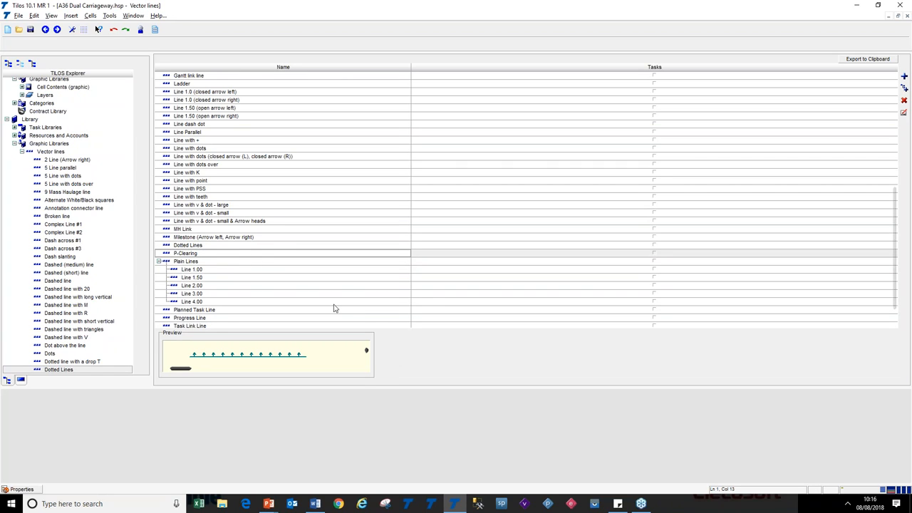
Add a sub-level vector line under Dotted Lines and drag Dot above the line into that group
click(251, 246)
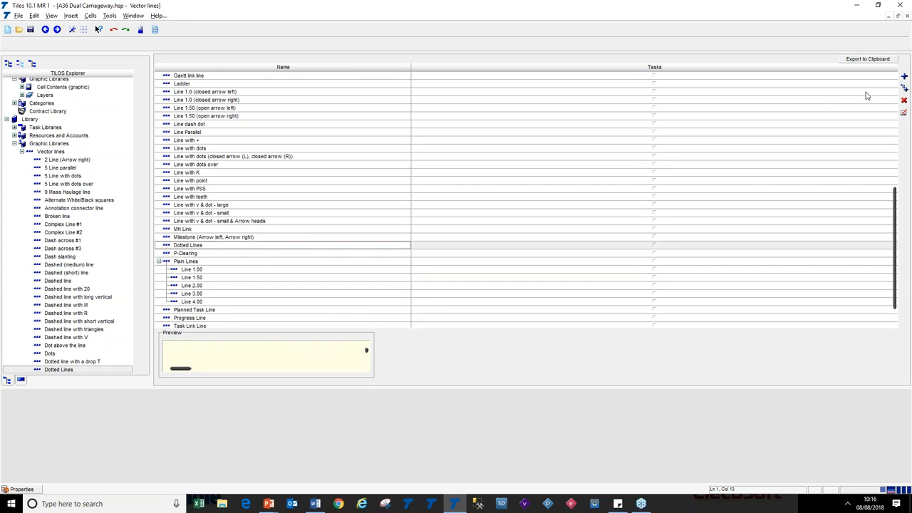
click(903, 90)
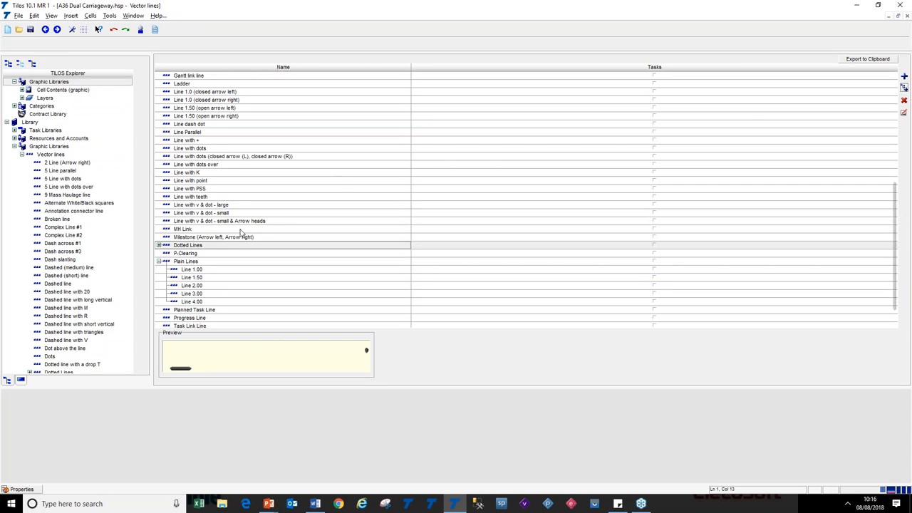
click(159, 245)
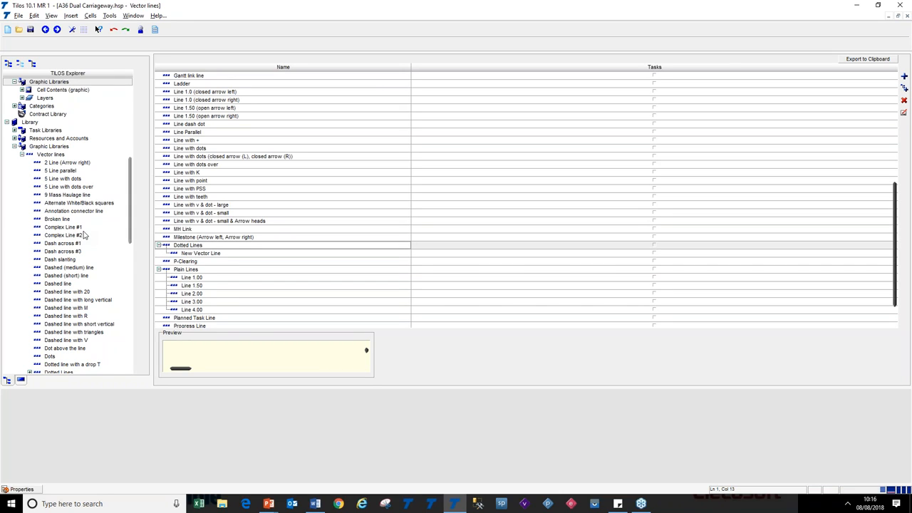
click(68, 349)
drag(69, 352, 228, 261)
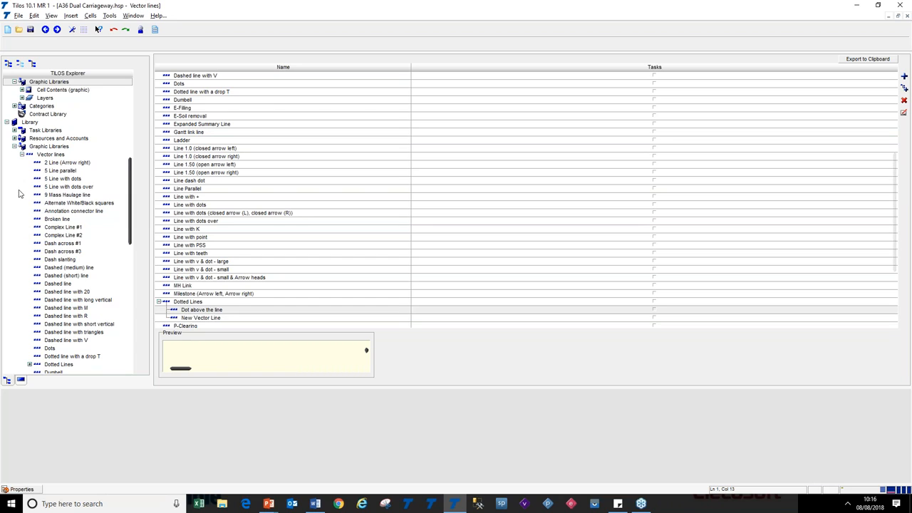
Browse the Fill Patterns, Symbols and Graphics libraries in the explorer tree, then return to the time-distance drawing
click(22, 154)
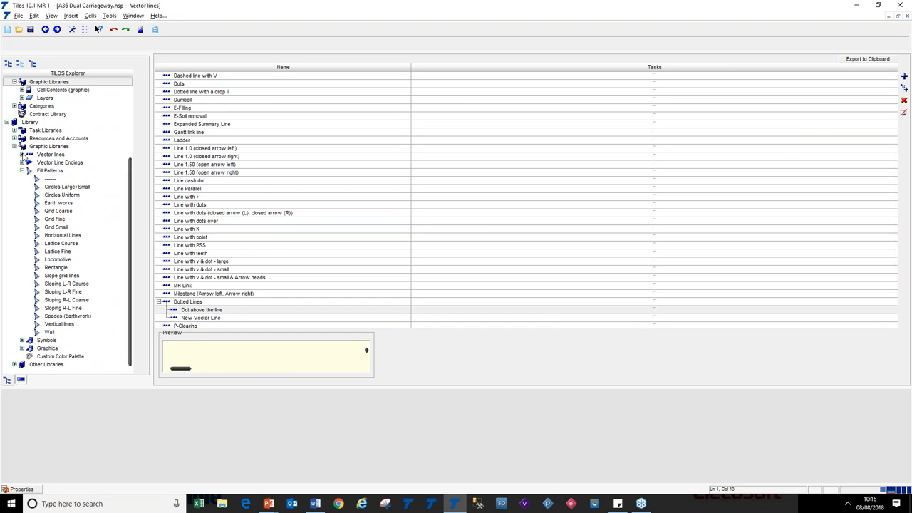
click(22, 170)
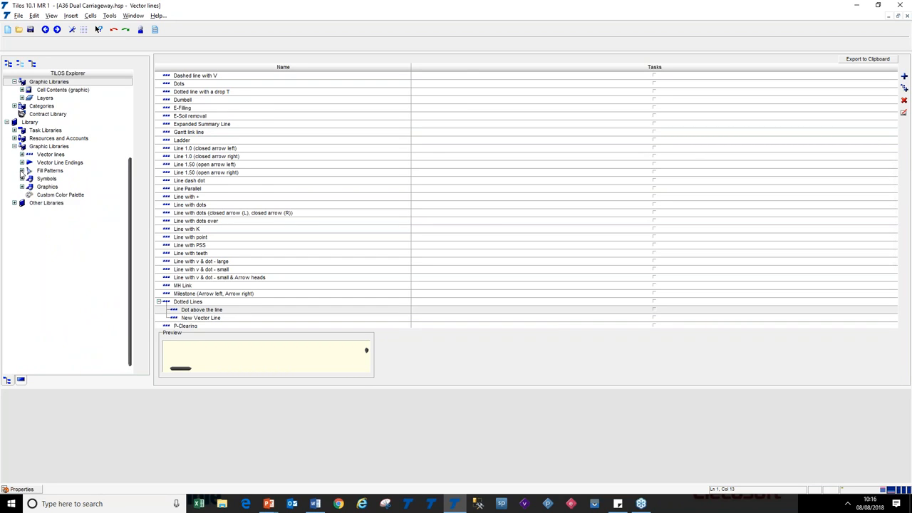
click(22, 179)
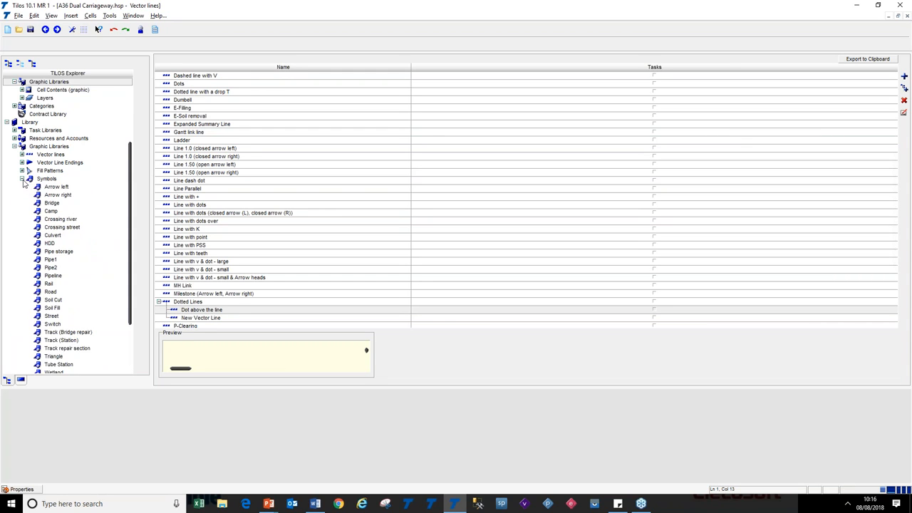
click(22, 179)
click(22, 186)
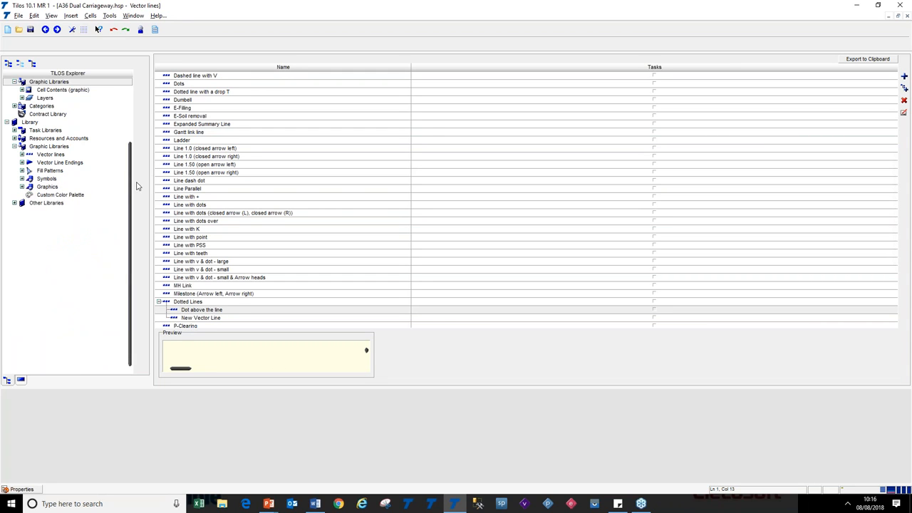
drag(131, 181, 134, 107)
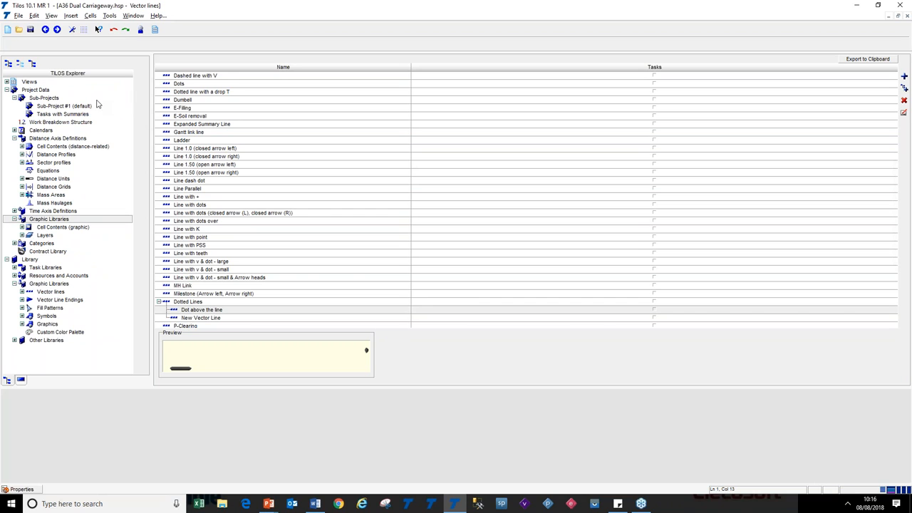
click(45, 29)
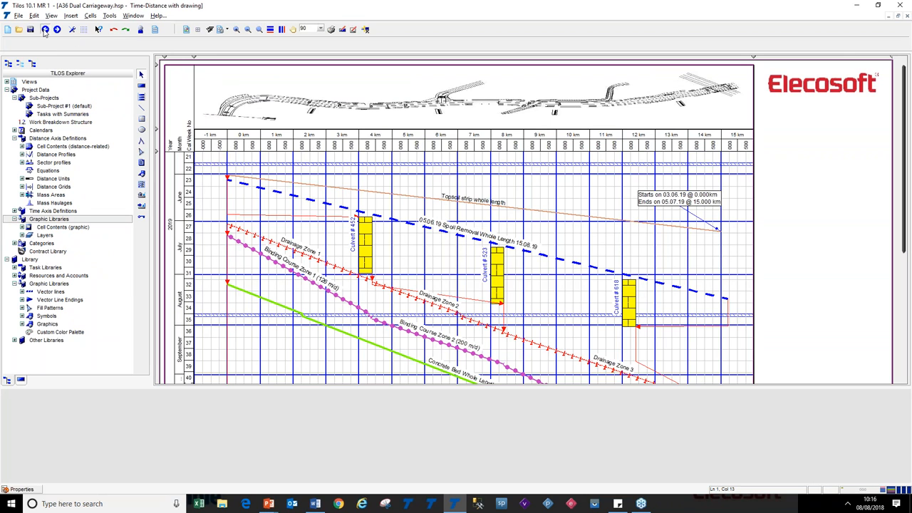
Switch to the slide show, reveal the bullet on the filter indicator, and return to TiLOS
key(alt+Tab)
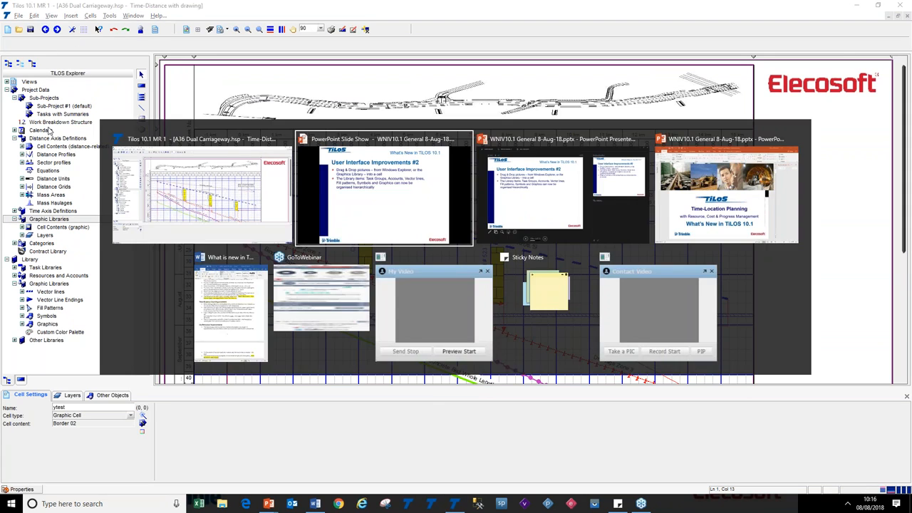
key(Right)
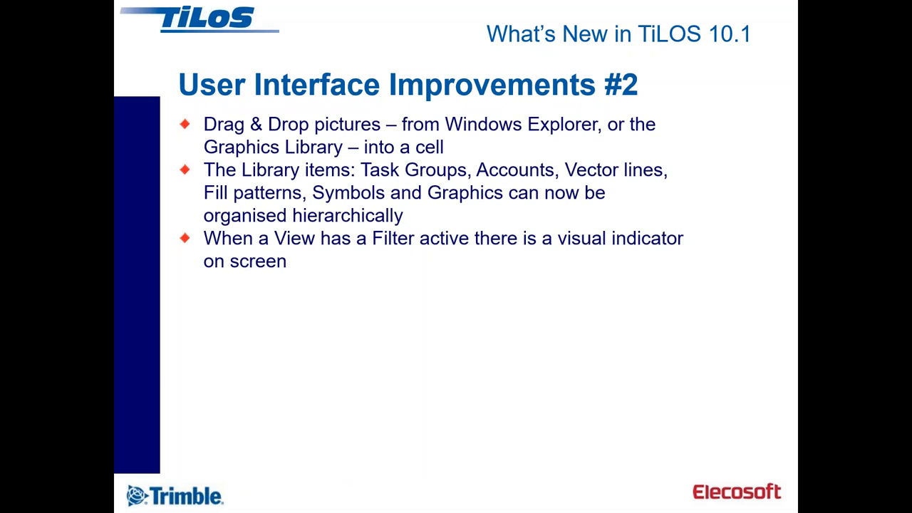
key(alt+Tab)
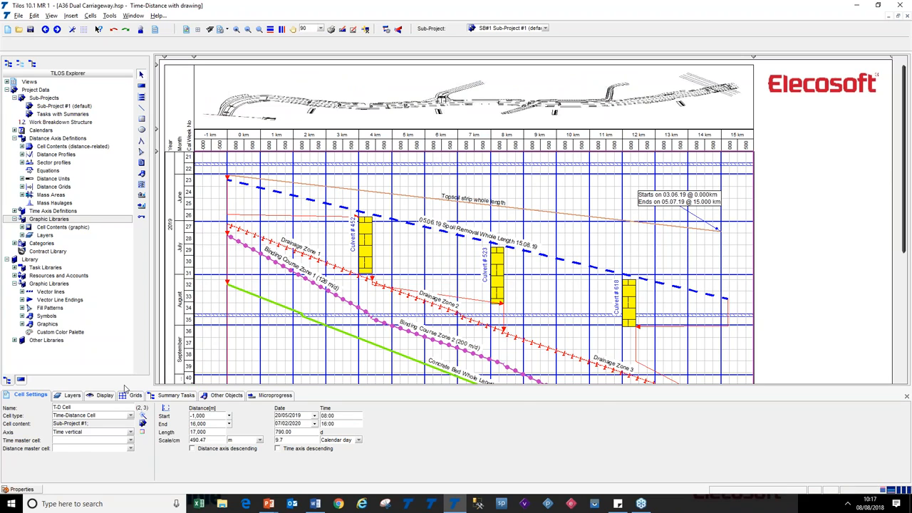
Filter the time-distance view to show only the Zone 1 tasks
click(106, 396)
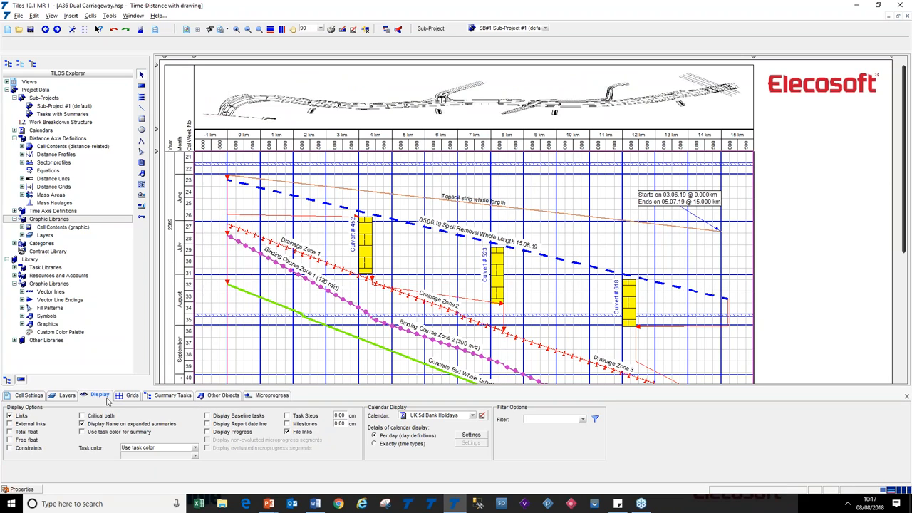
click(582, 420)
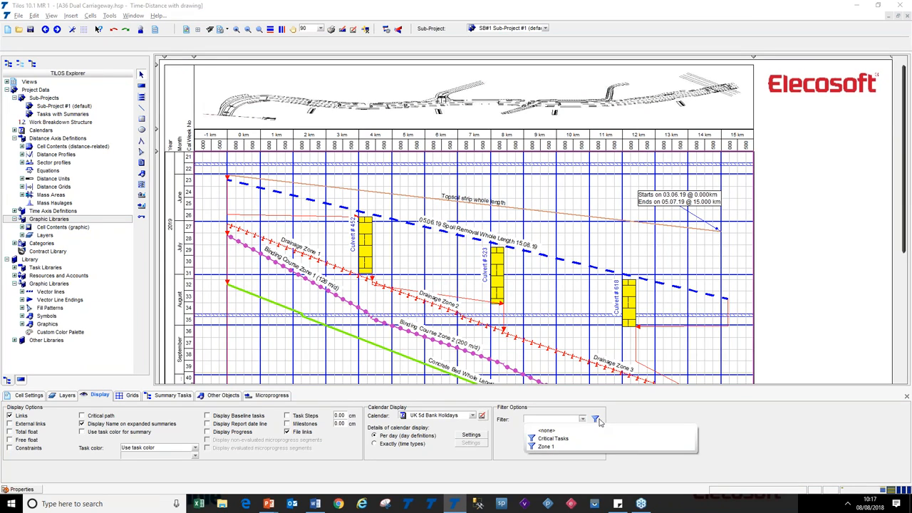
click(597, 417)
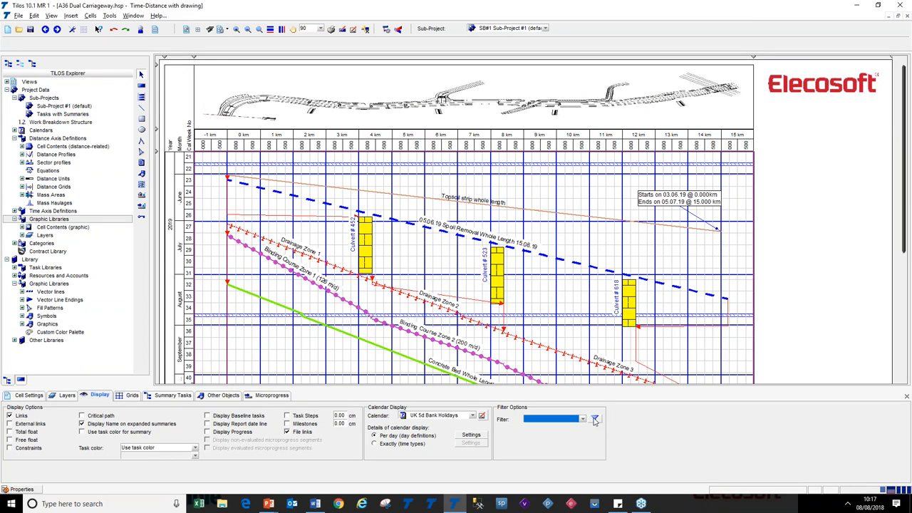
click(582, 419)
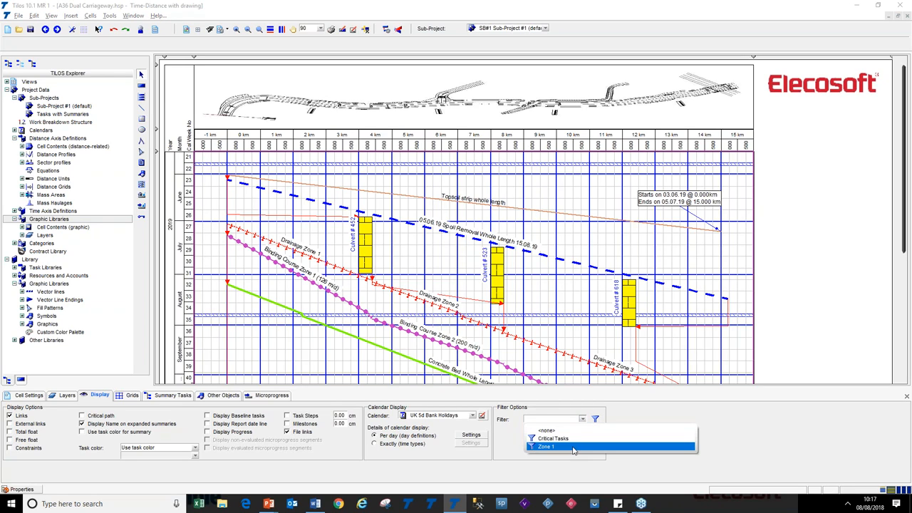
click(574, 446)
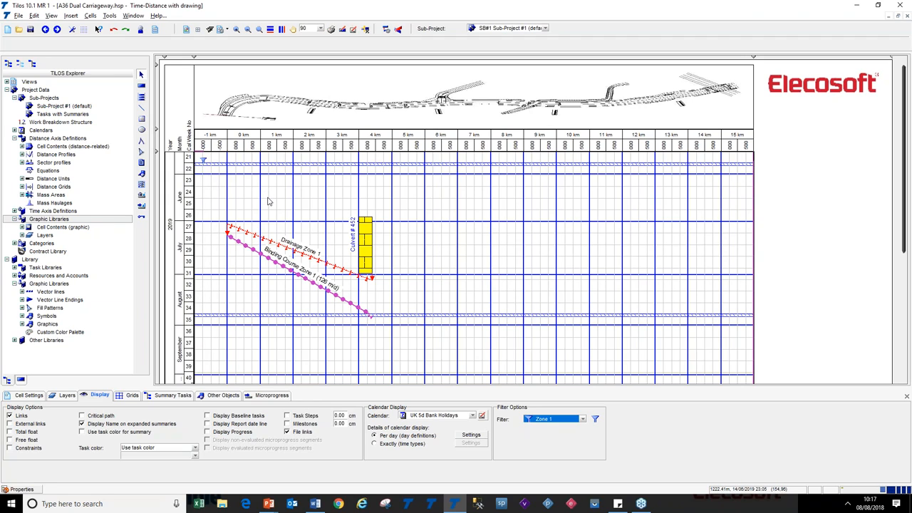
Remove the active filter from the time-distance view through Set Filter
right_click(224, 174)
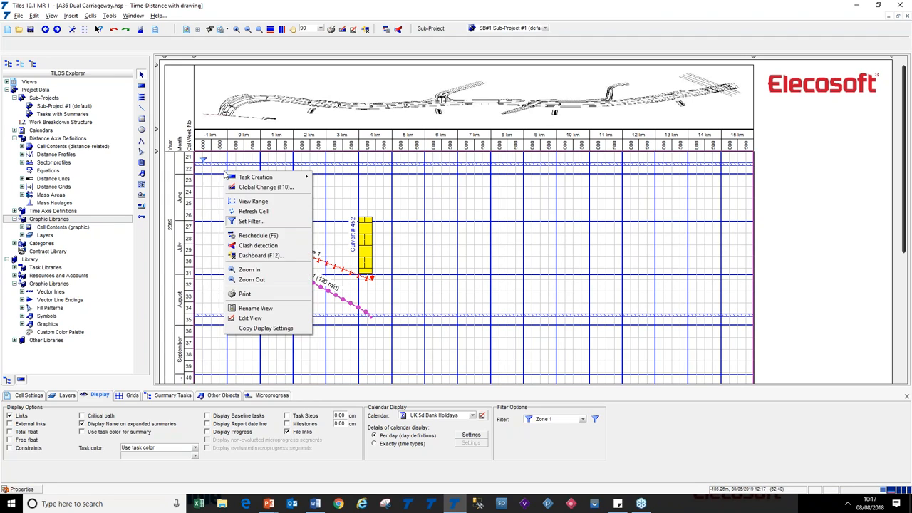
click(269, 223)
click(570, 341)
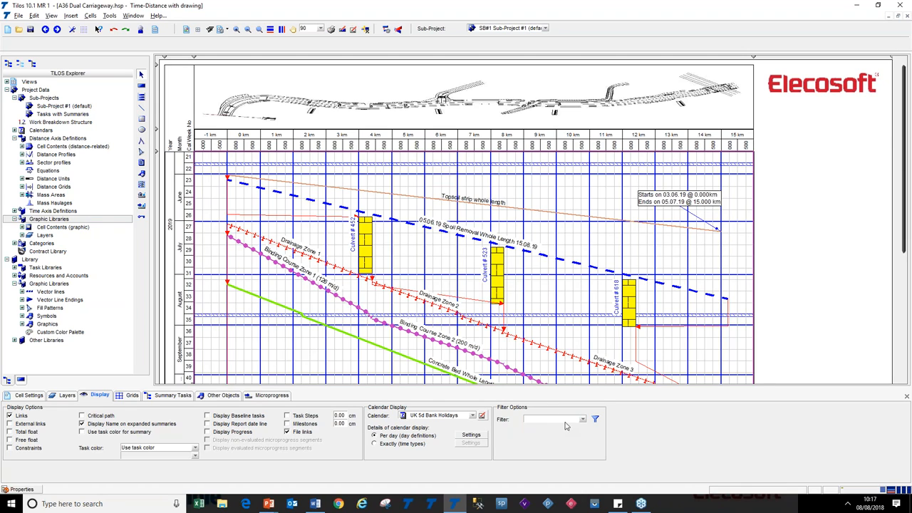
click(581, 419)
click(581, 420)
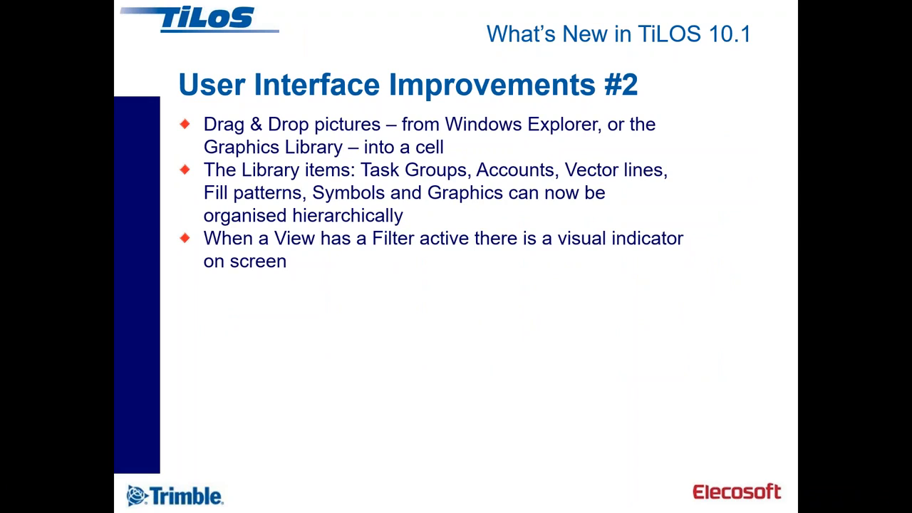
Reveal the slide bullet about default time-distance views and return to TiLOS
click(421, 290)
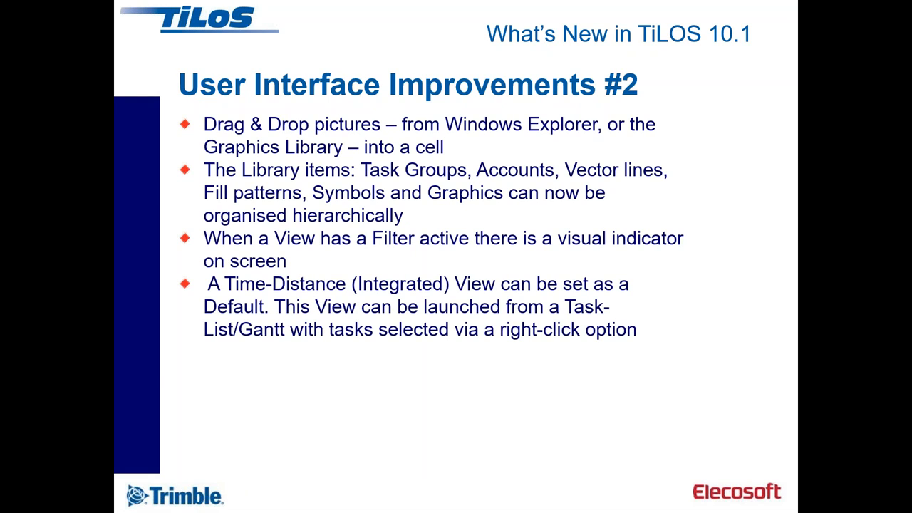
key(alt+Tab)
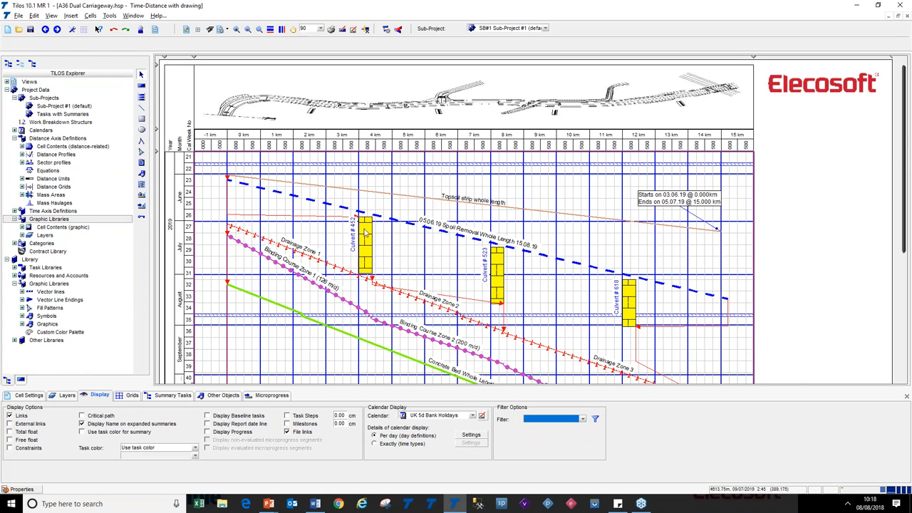
Collapse Project Data and expand the Views folder in the explorer tree
click(6, 90)
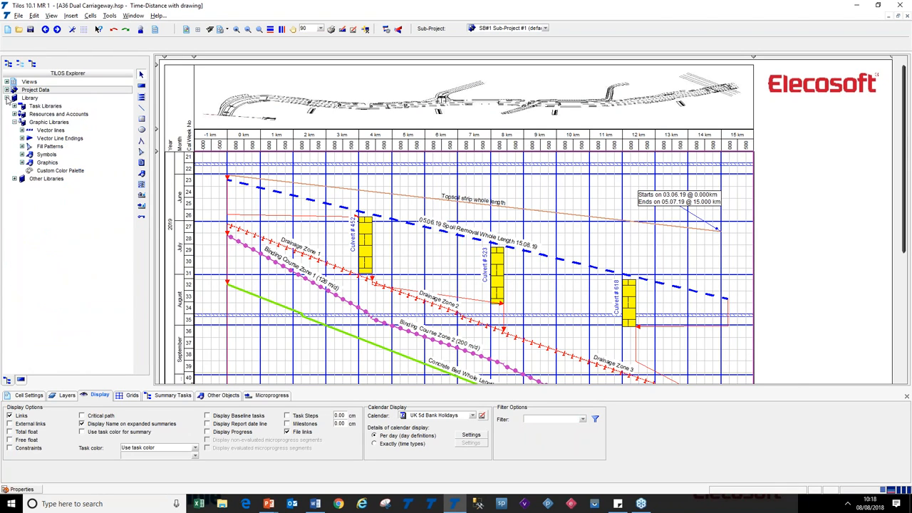
click(7, 83)
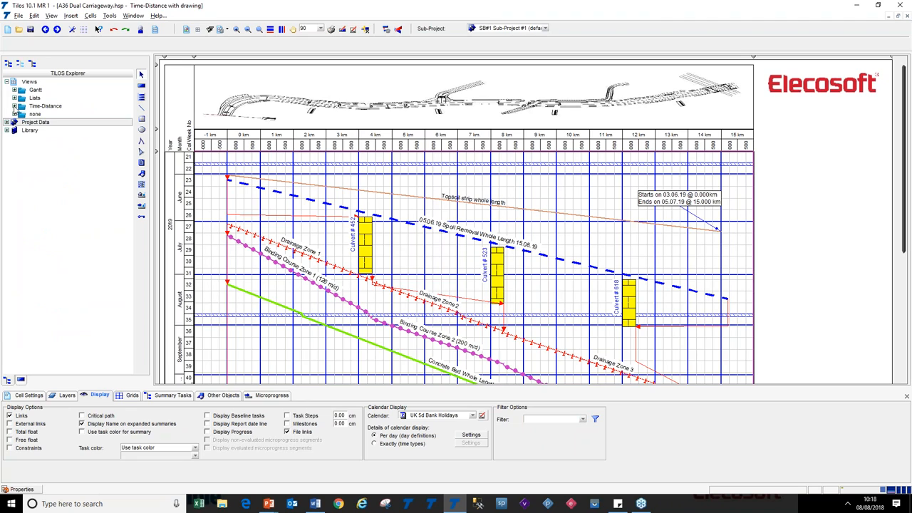
Open the layout settings of the New TD Default (Copy) view to inspect its default view for tasks presentation option, then cancel
click(14, 105)
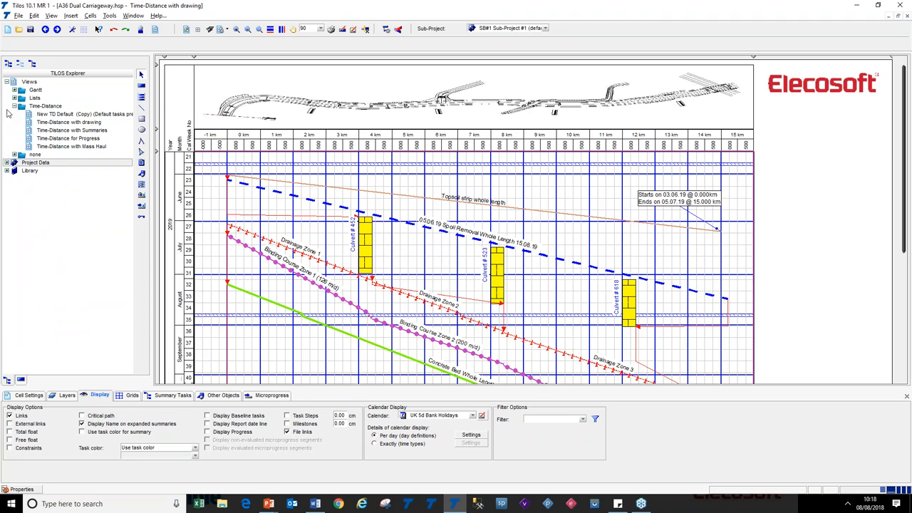
right_click(71, 116)
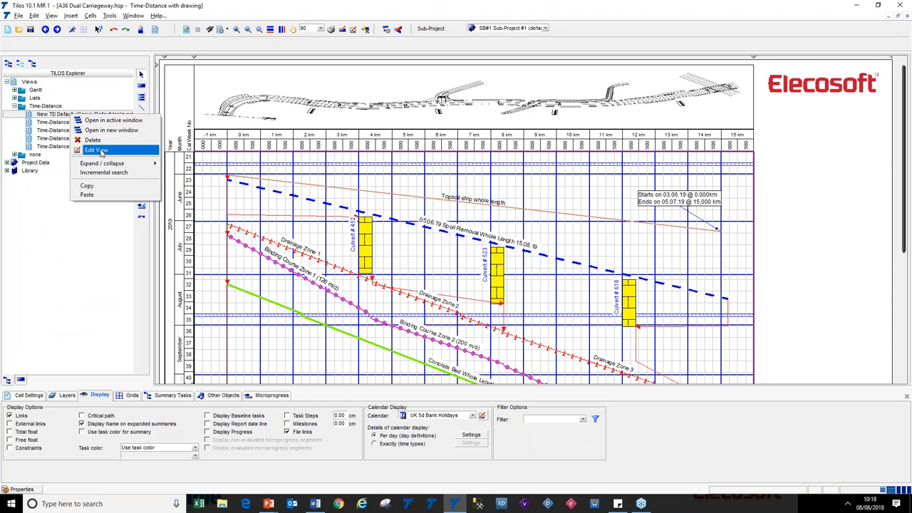
click(135, 154)
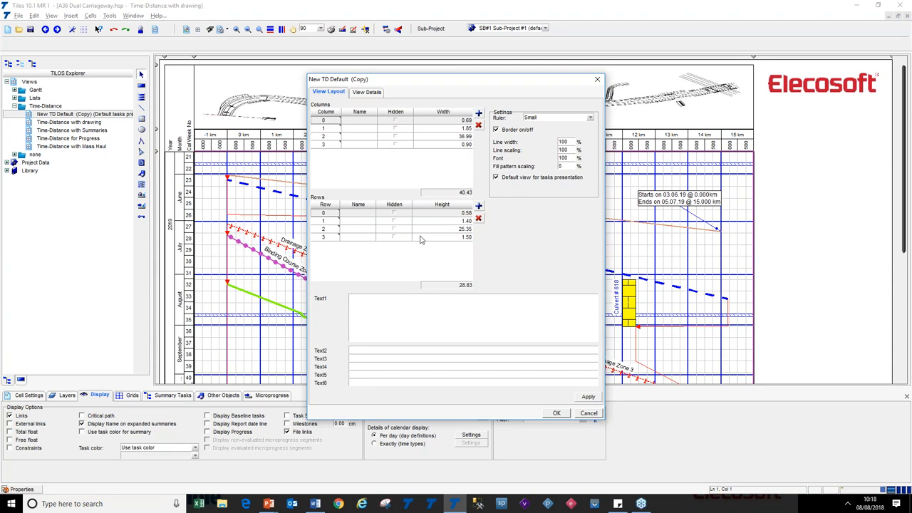
click(517, 180)
click(589, 413)
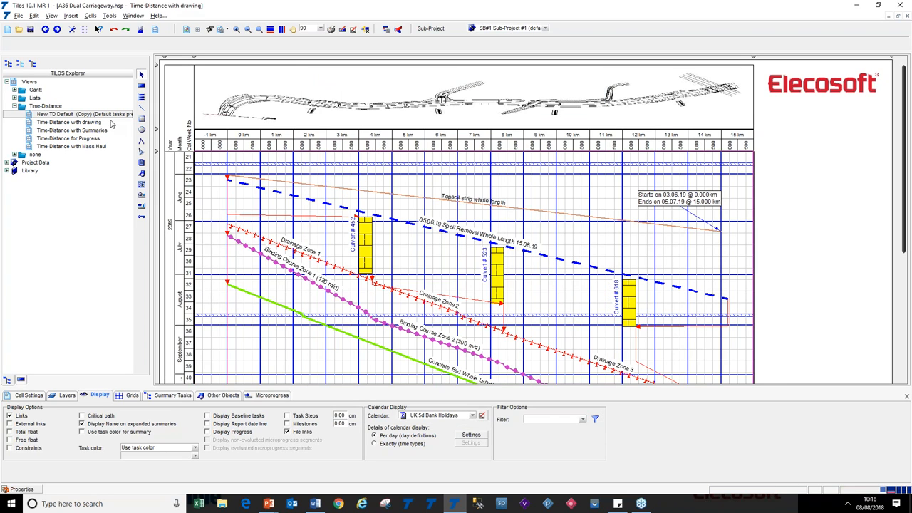
Open the Basic task list, select Drainage Zone 1 through Binding Course Zone 3, and show the selection in the time-distance view
click(15, 98)
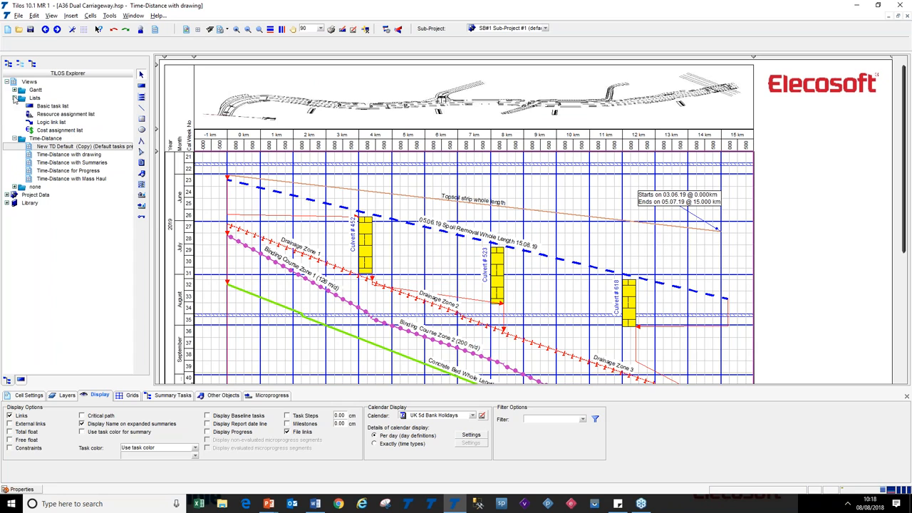
double_click(31, 108)
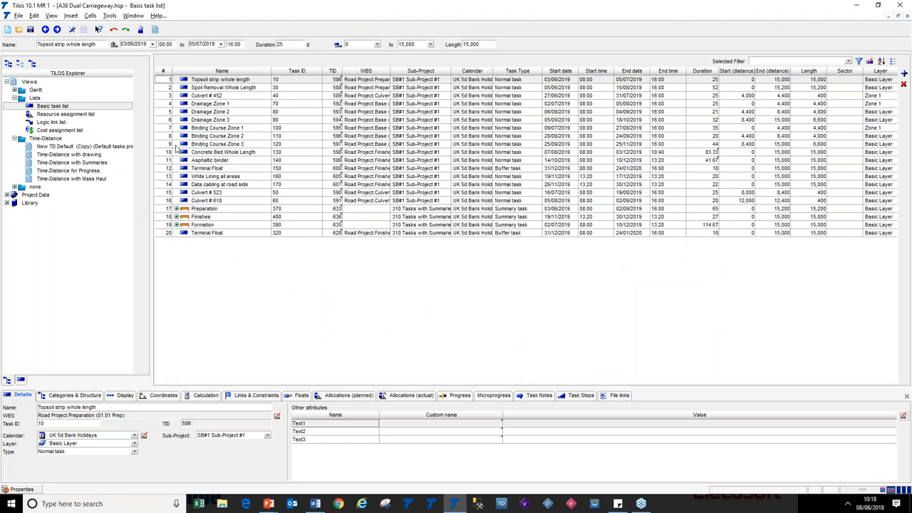
click(169, 103)
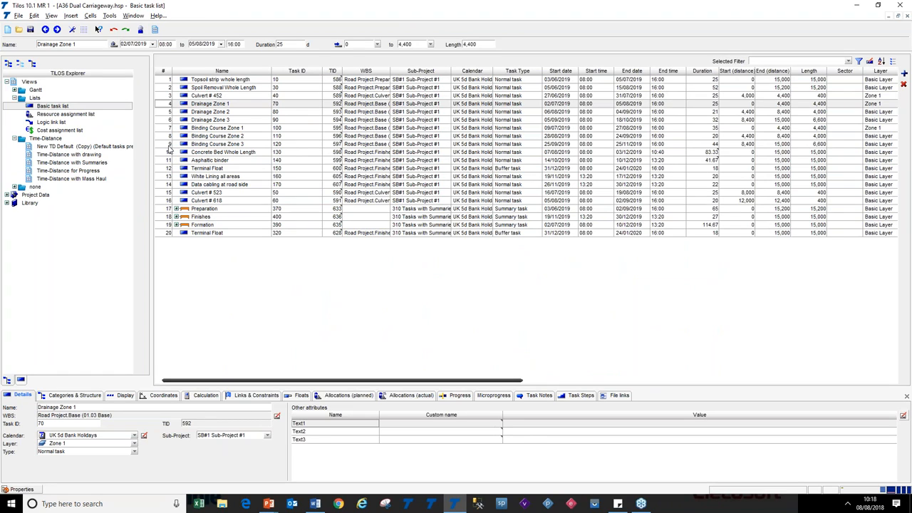
shift+click(169, 144)
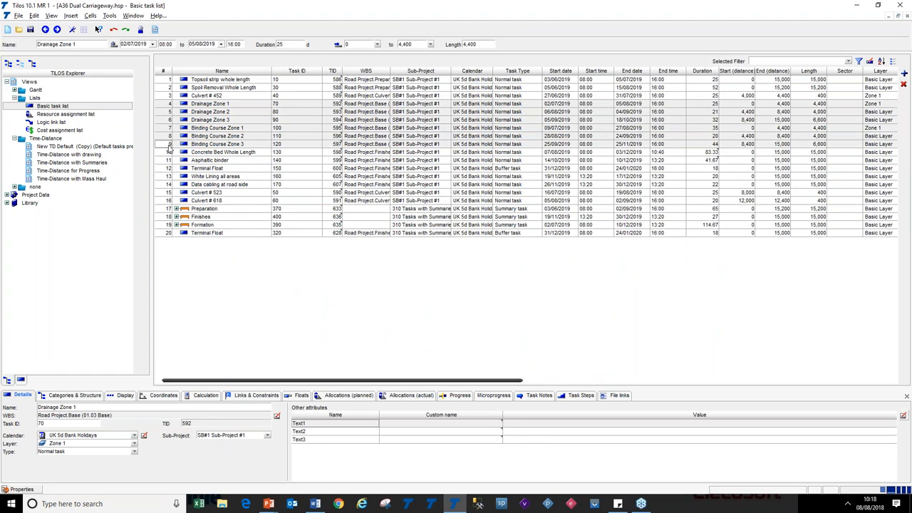
right_click(225, 120)
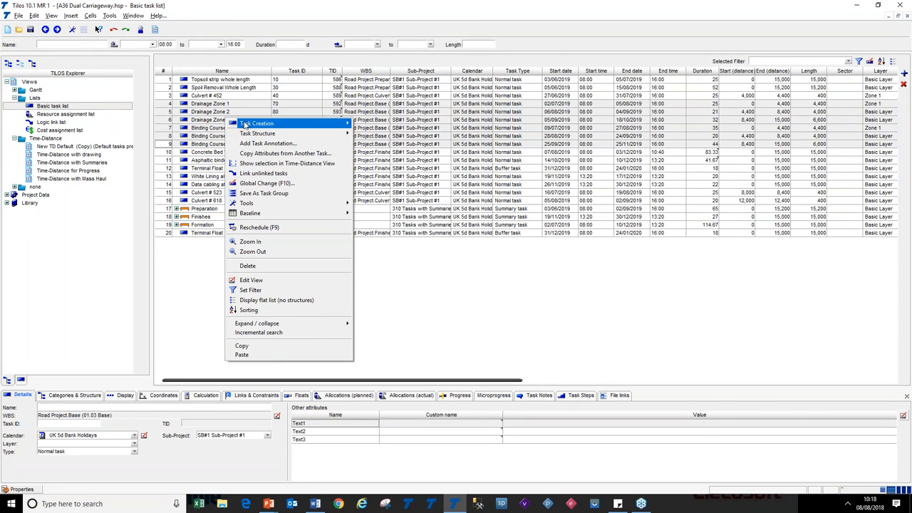
click(338, 164)
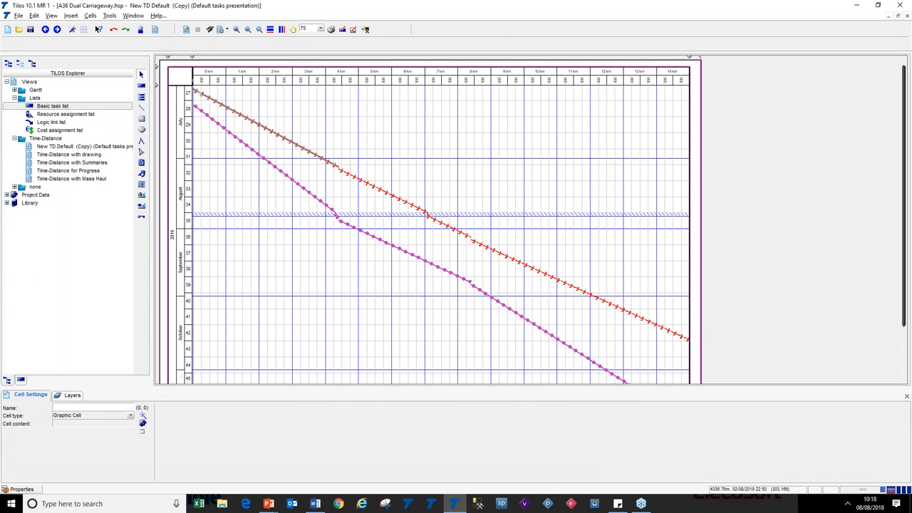
Reopen the Time-Distance with drawing view from the explorer tree
mouse_move(904, 134)
mouse_down()
mouse_move(905, 175)
mouse_move(904, 138)
mouse_up()
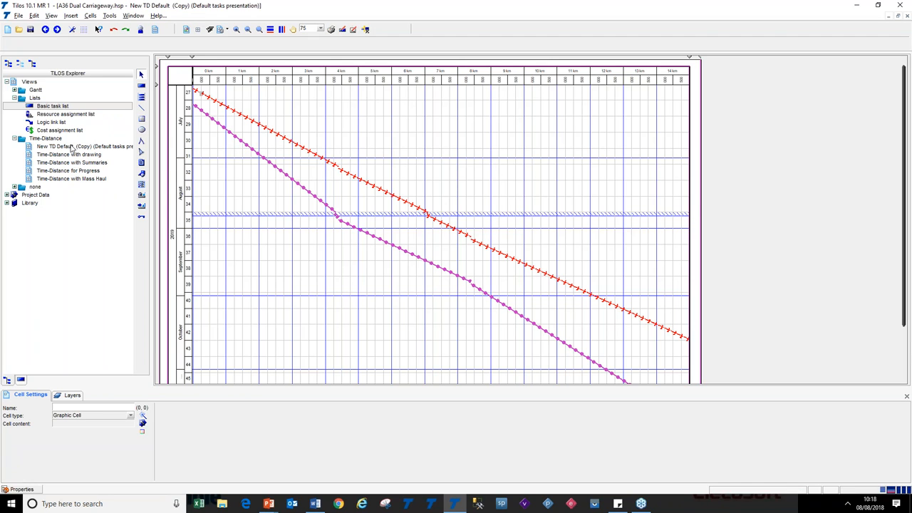
double_click(32, 157)
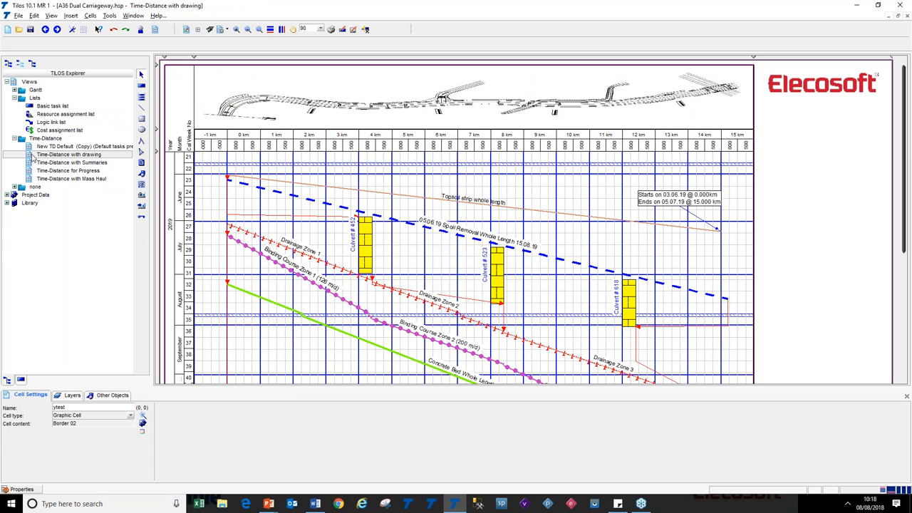
Reveal the slide bullet about Help system improvements and return to TiLOS
key(alt+Tab)
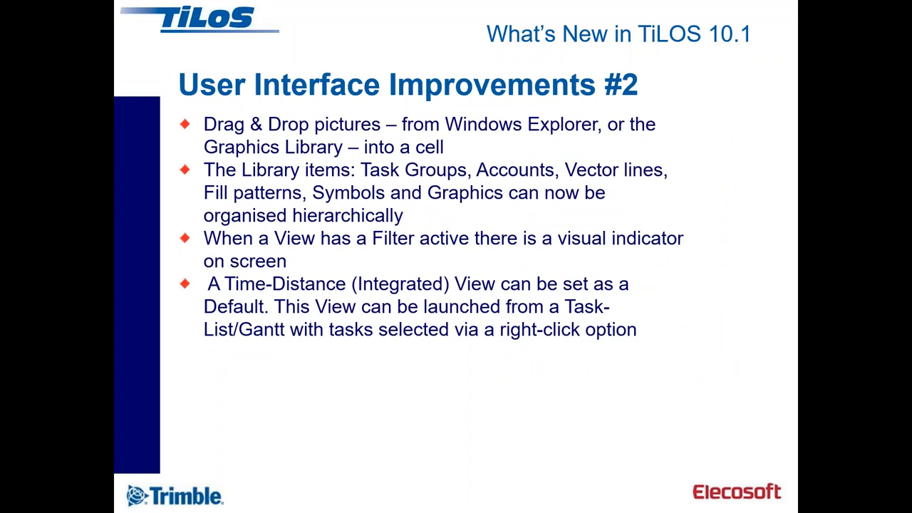
click(387, 184)
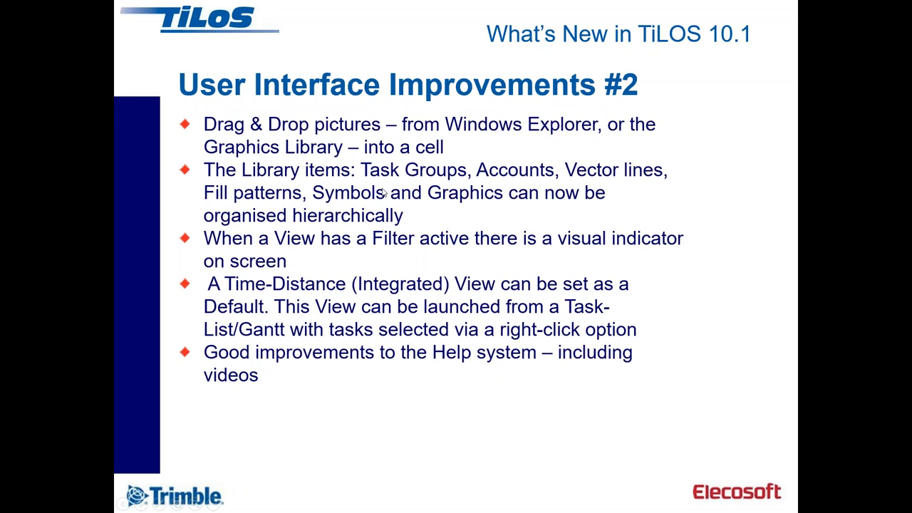
key(alt+Tab)
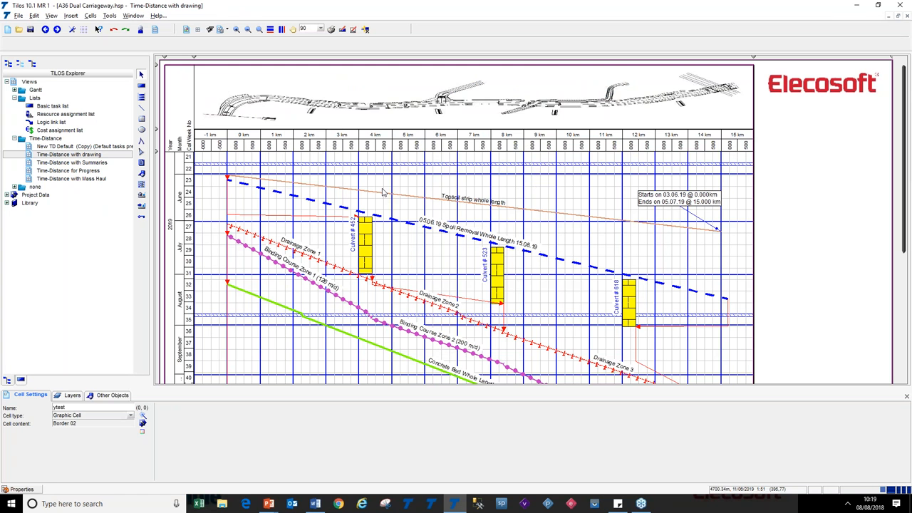
Open the TiLOS help and move and enlarge its window
click(157, 16)
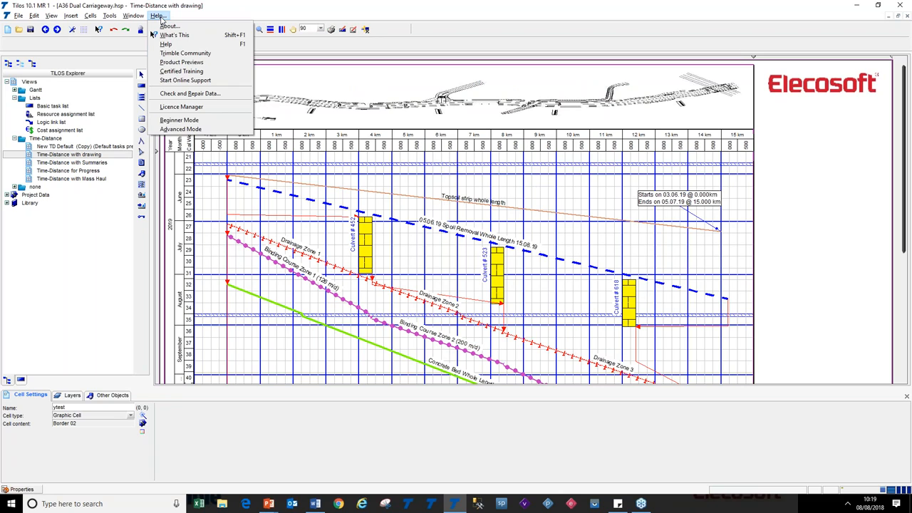
click(198, 44)
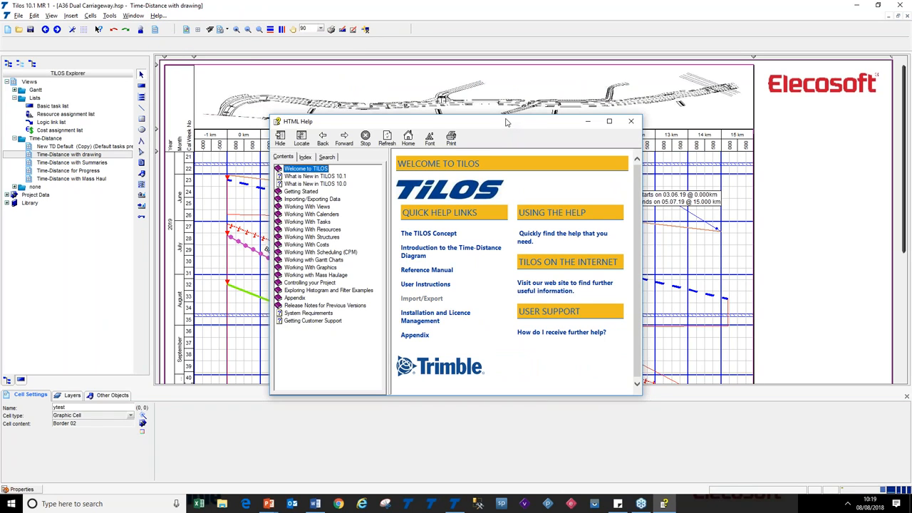
drag(504, 119, 504, 28)
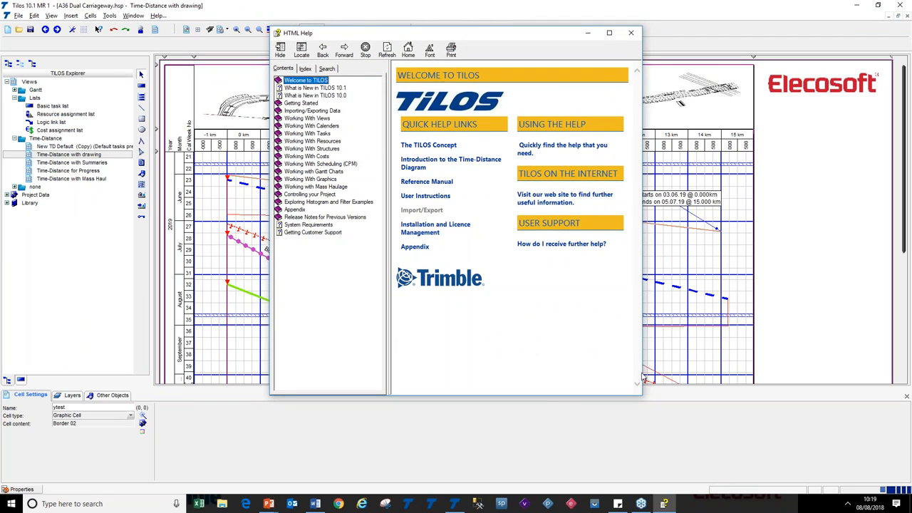
drag(641, 397, 832, 430)
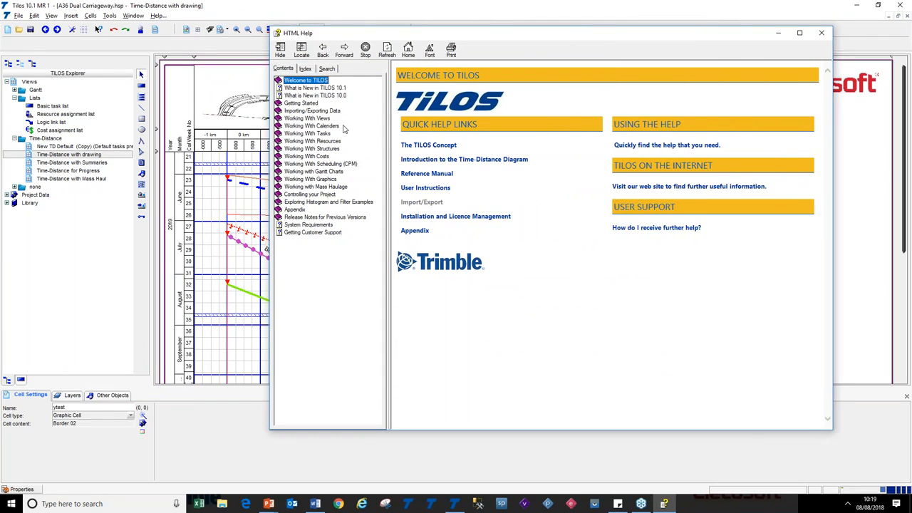
Open the What is New in TiLOS 10.0 help topic and scroll through its sections
click(328, 95)
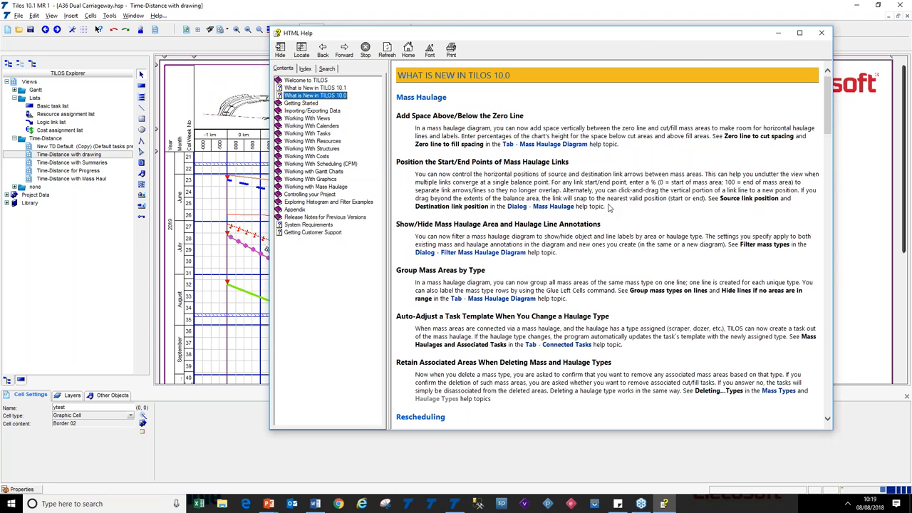
scroll(609, 206, down, 15)
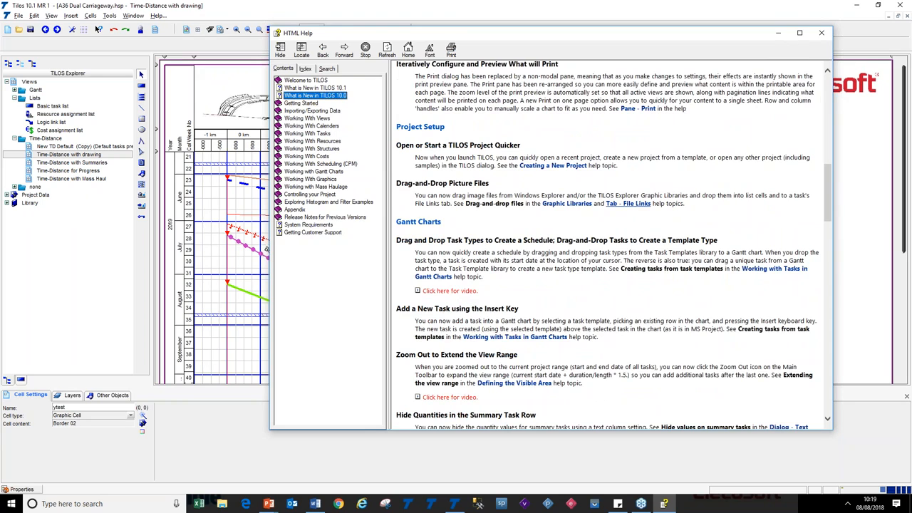
scroll(609, 242, down, 20)
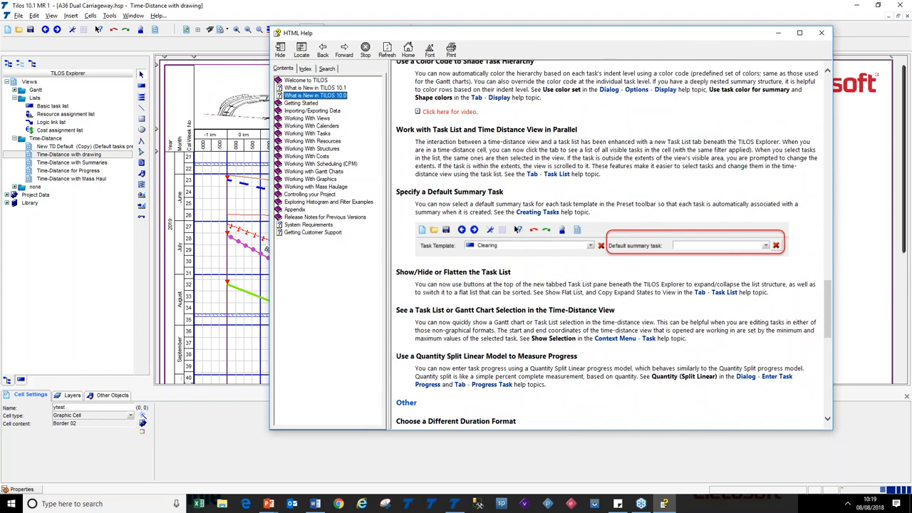
scroll(609, 219, up, 5)
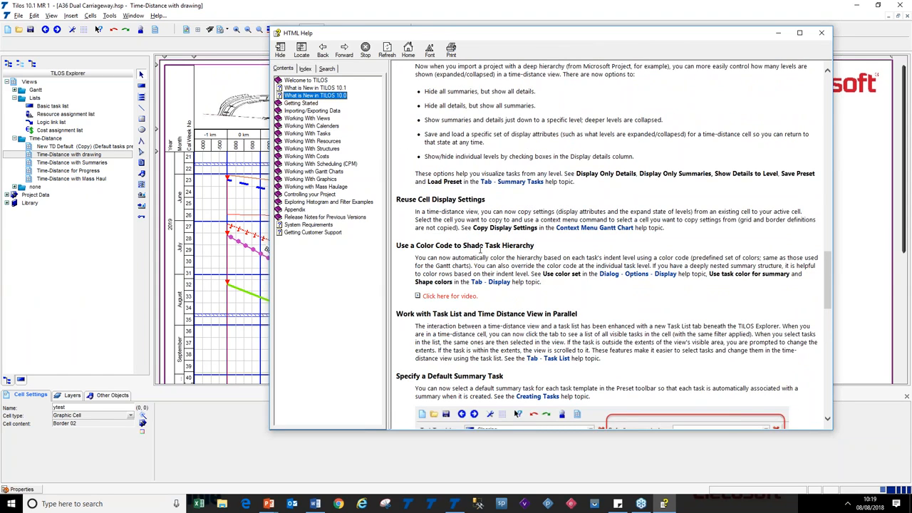
drag(514, 301, 392, 246)
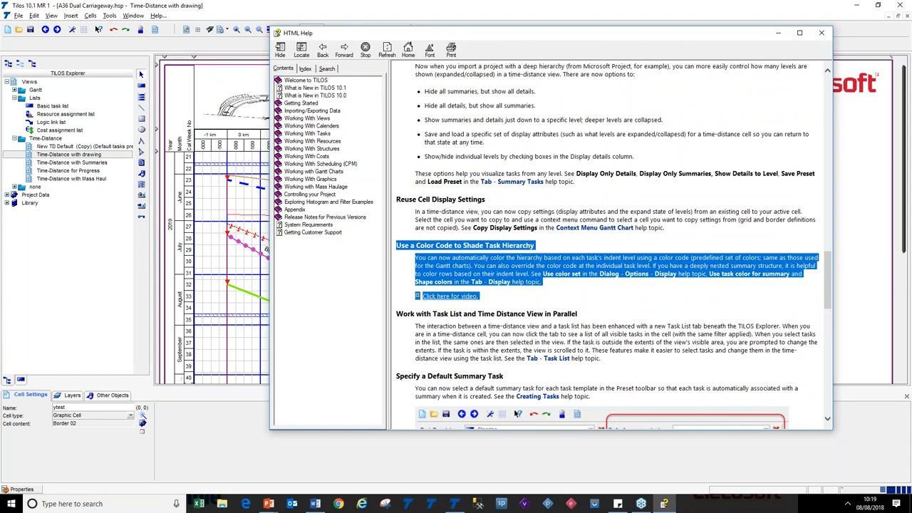
Expand and collapse the video for the colour-coded task hierarchy topic, then close the help window
click(502, 299)
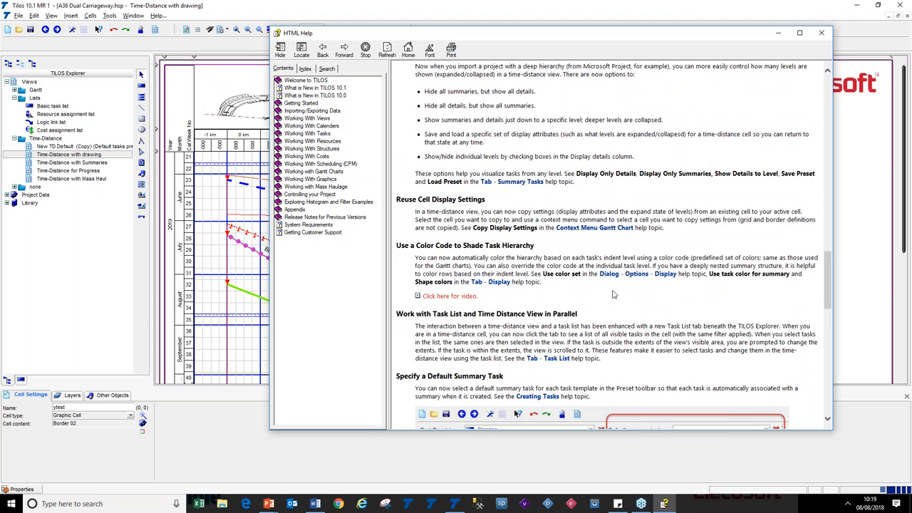
click(463, 301)
scroll(594, 253, down, 3)
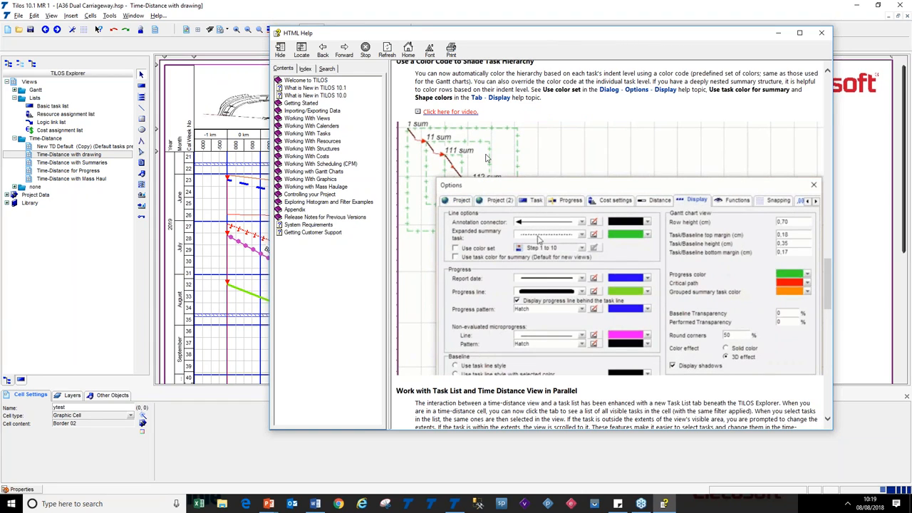
click(453, 113)
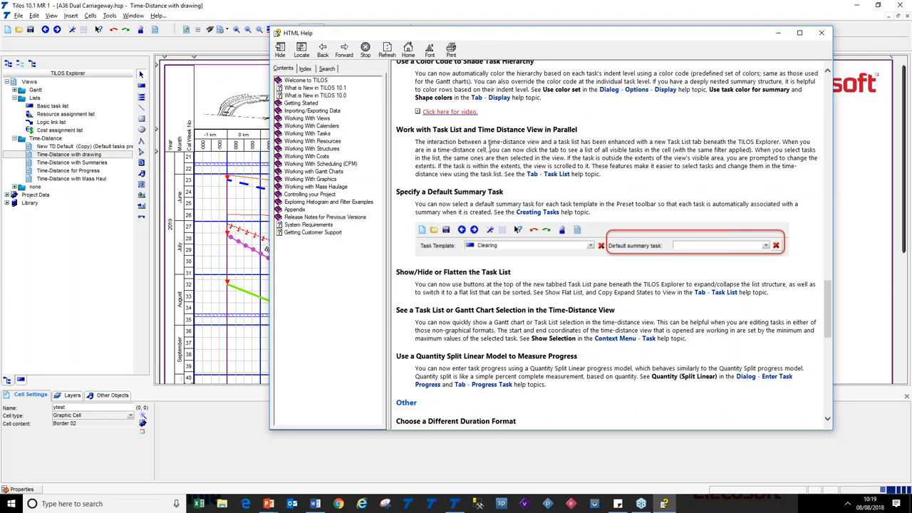
scroll(510, 158, up, 4)
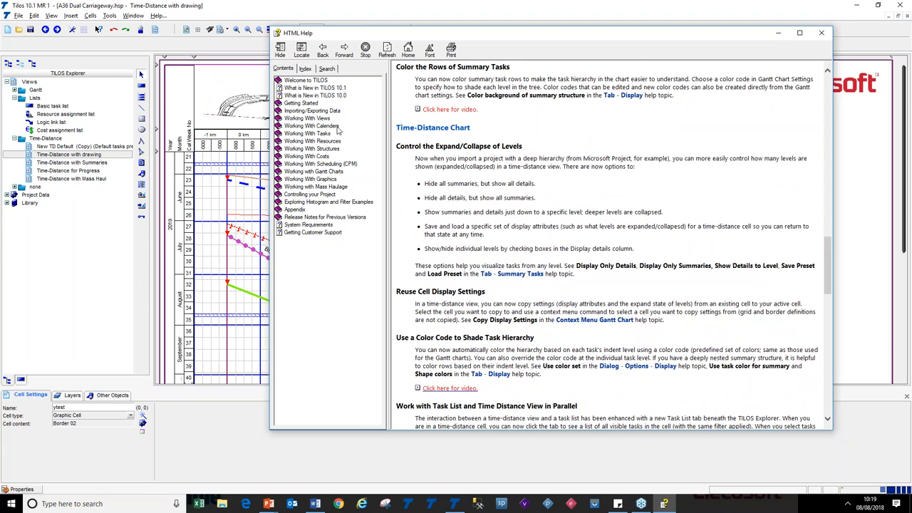
click(821, 34)
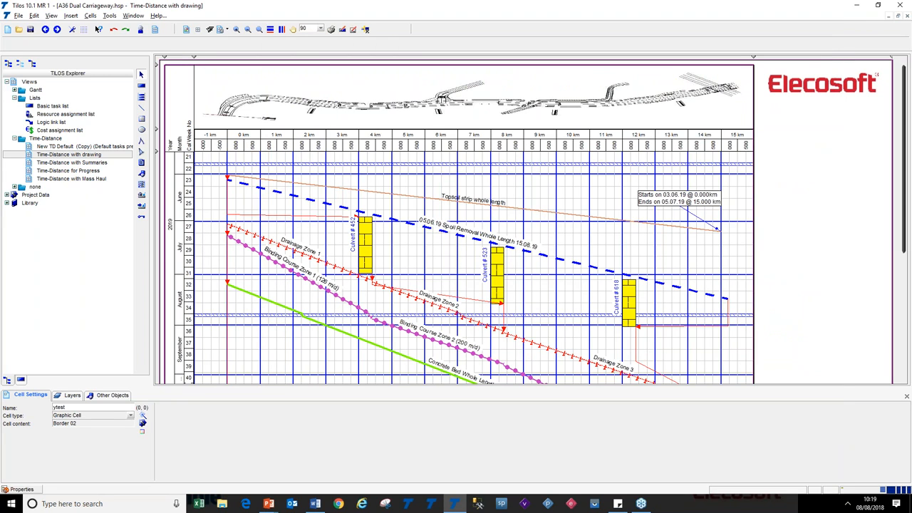
Switch back to the presentation slides
key(alt+Tab)
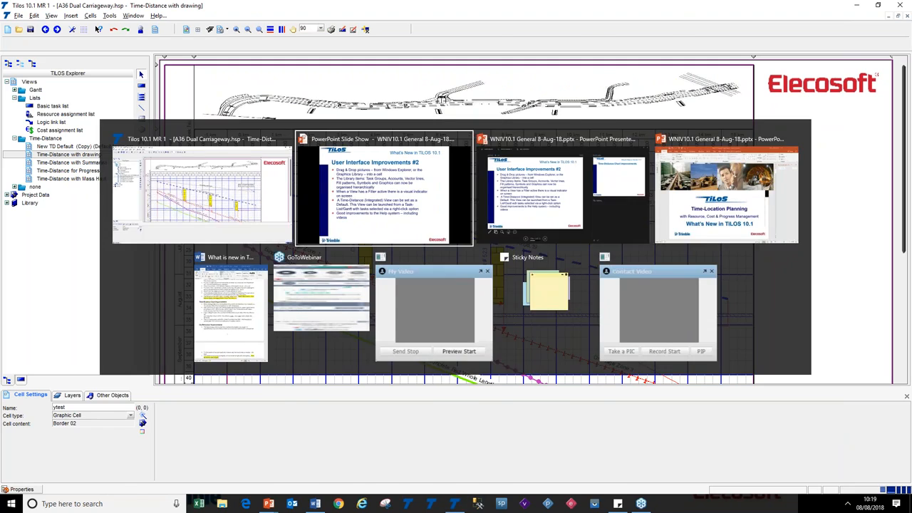
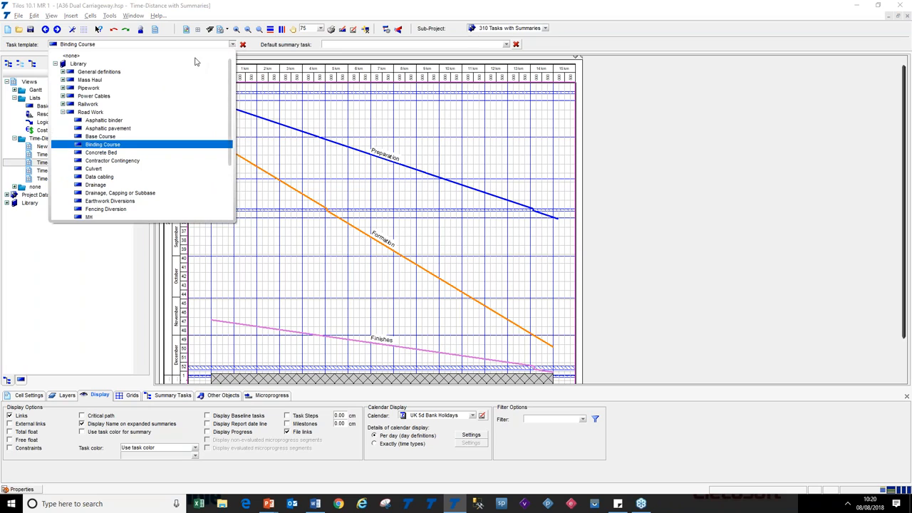
Set the task template to Concrete Bed and the default summary task to Formation, then return to the select tool
click(163, 156)
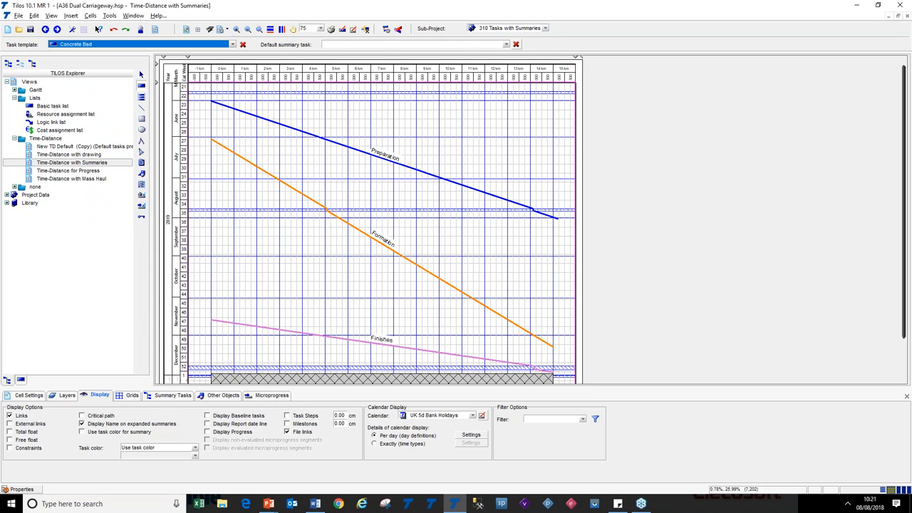
click(505, 45)
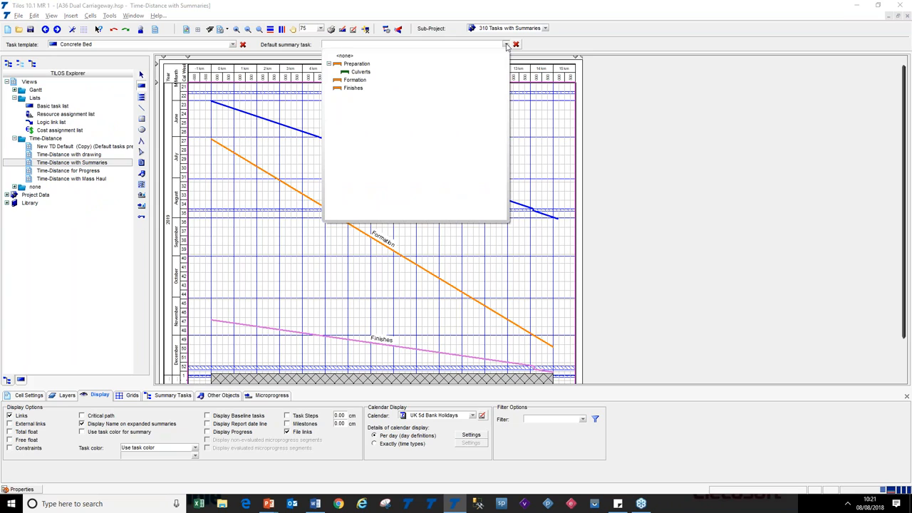
click(393, 79)
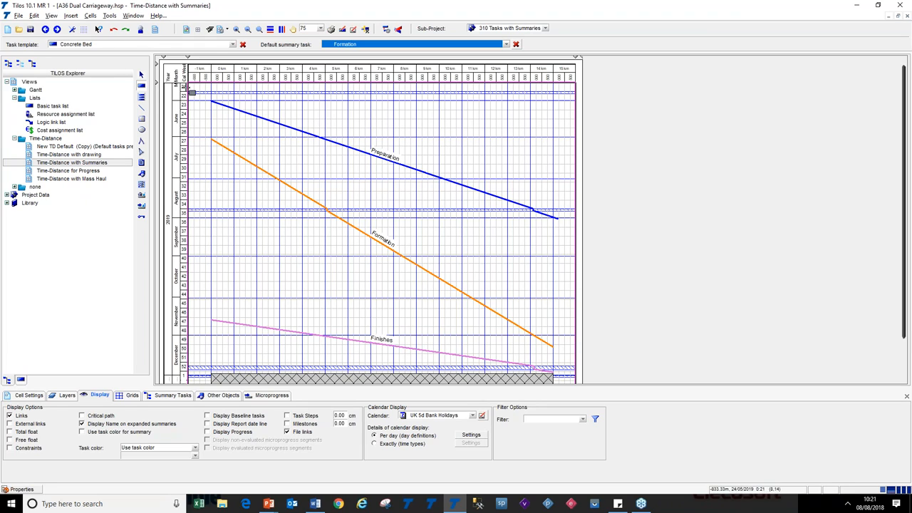
click(141, 75)
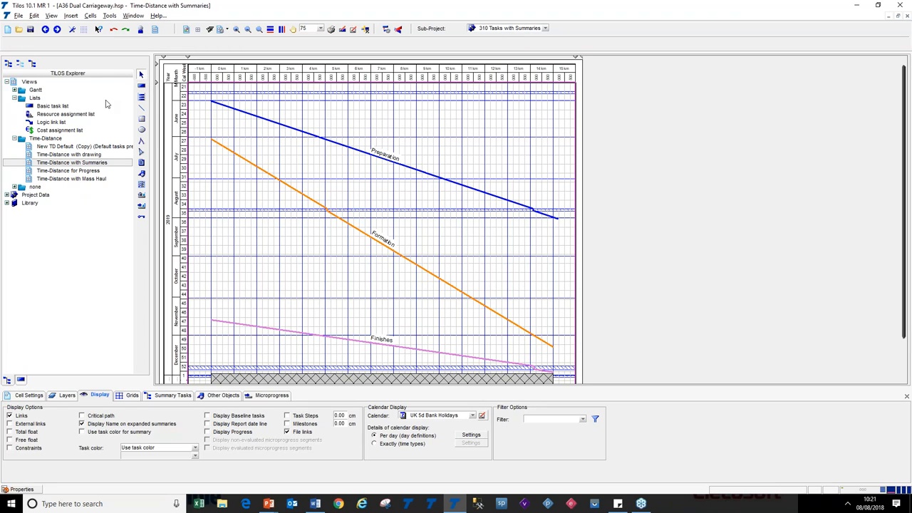
Open the Time-Distance with drawing view
double_click(74, 155)
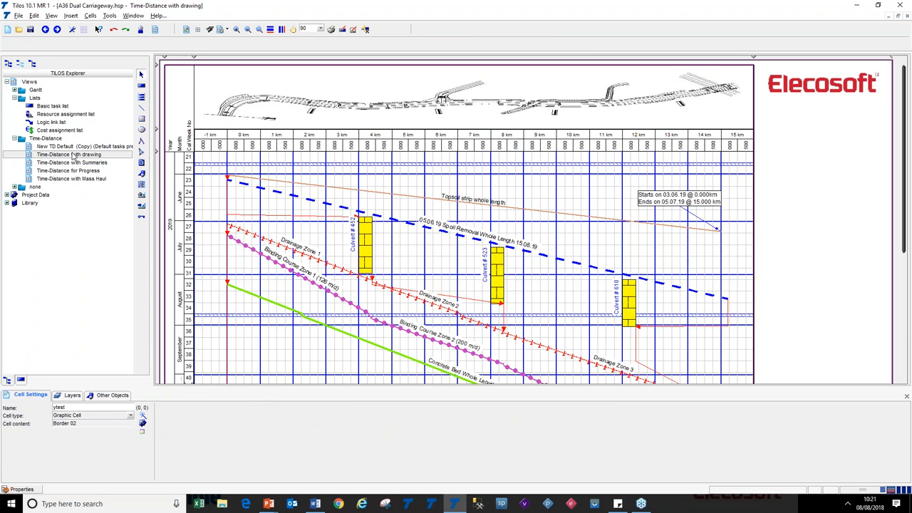
Switch to the presentation slides and reveal the next bullet point on copying cell settings
key(alt+Tab)
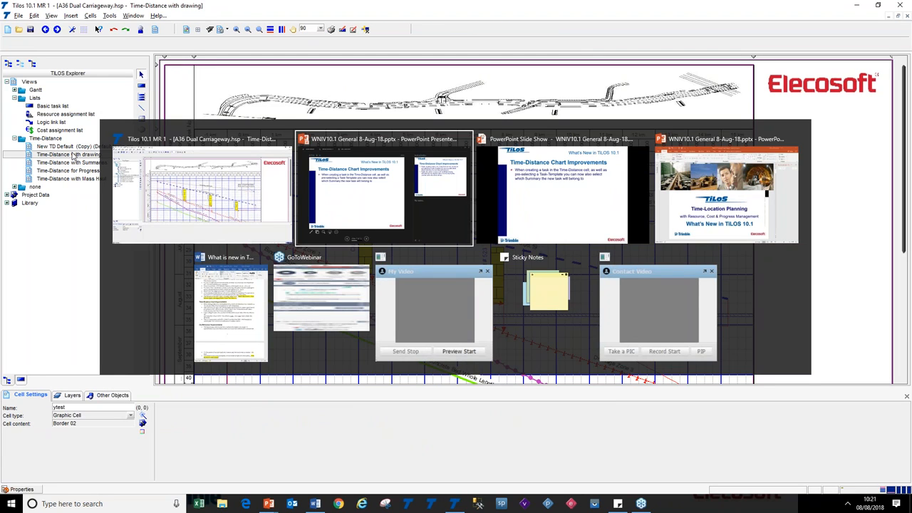
key(alt+Tab)
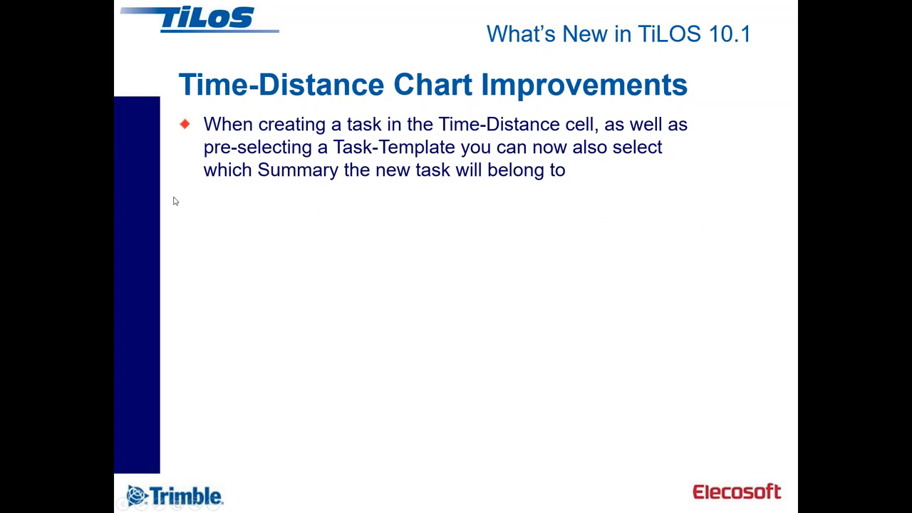
click(244, 204)
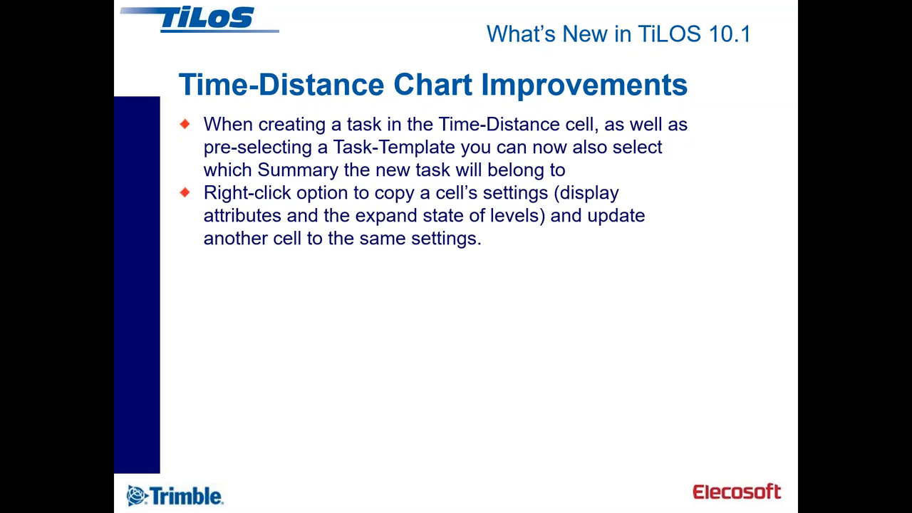
Return to TiLOS, select the drawing view's time-distance cell and turn on Display Progress
key(alt+Tab)
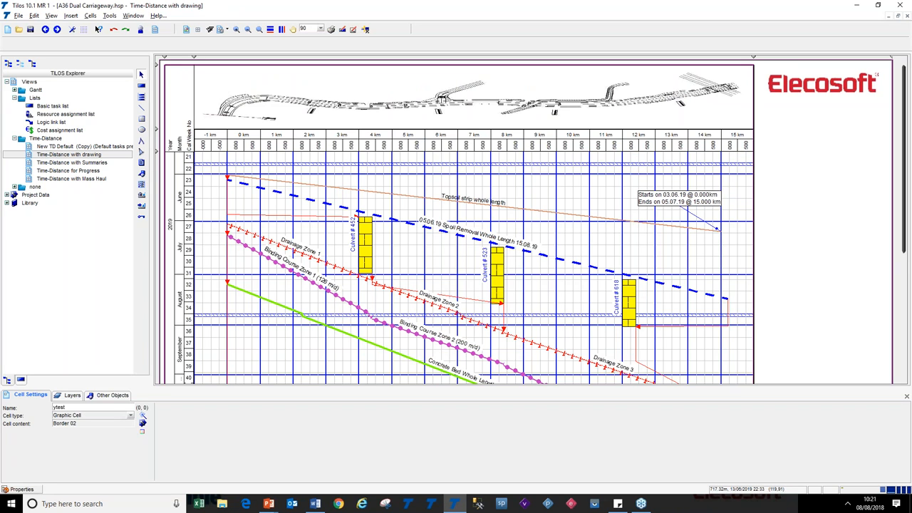
click(256, 218)
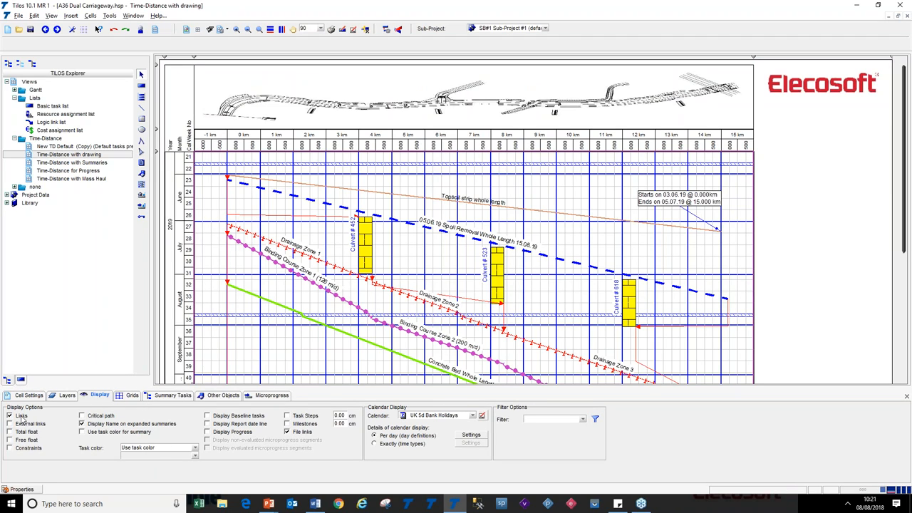
click(238, 432)
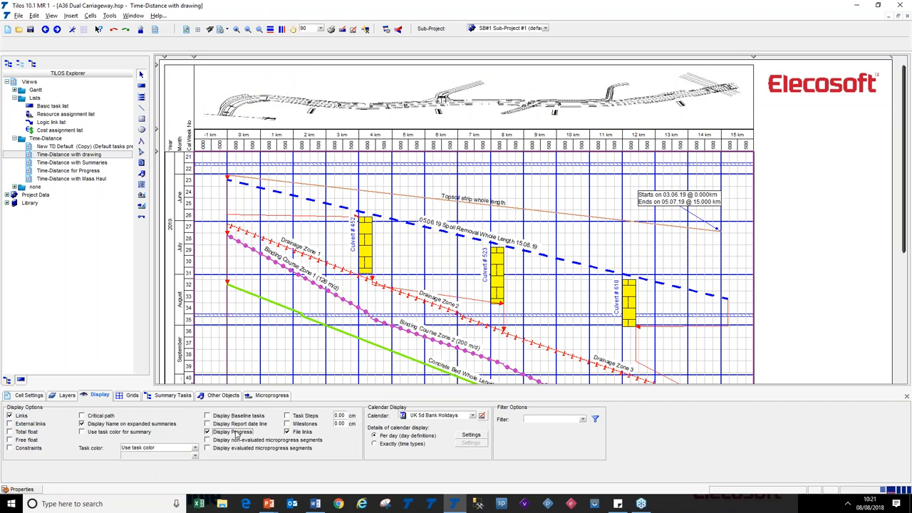
Open the calendar day-definition display settings for the cell and close them
click(473, 415)
click(473, 416)
click(472, 436)
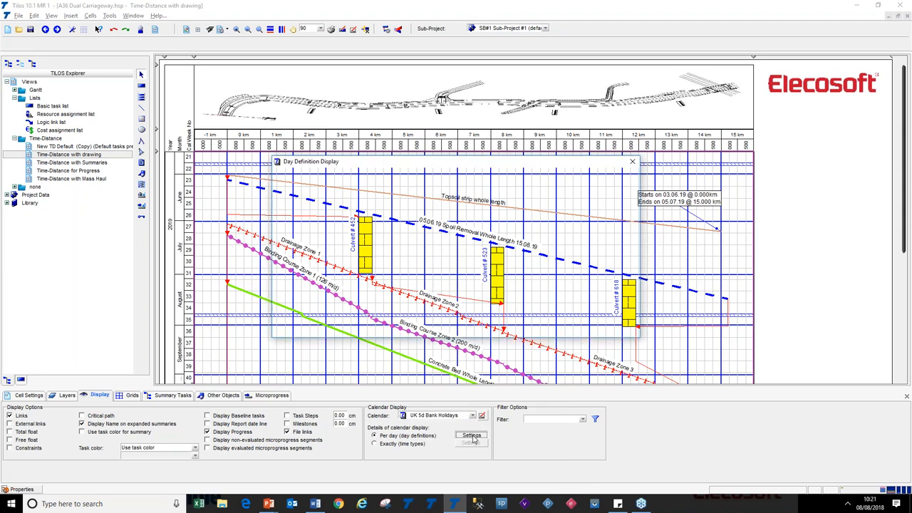
click(619, 327)
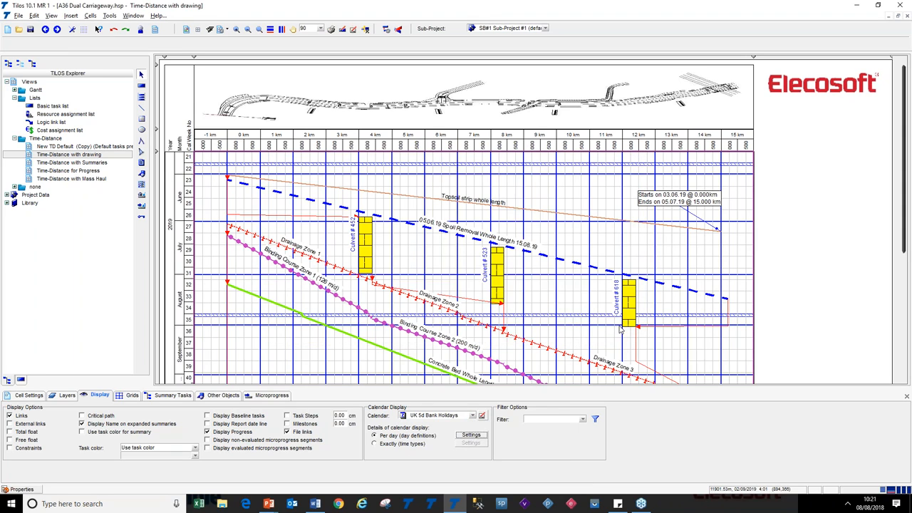
click(207, 432)
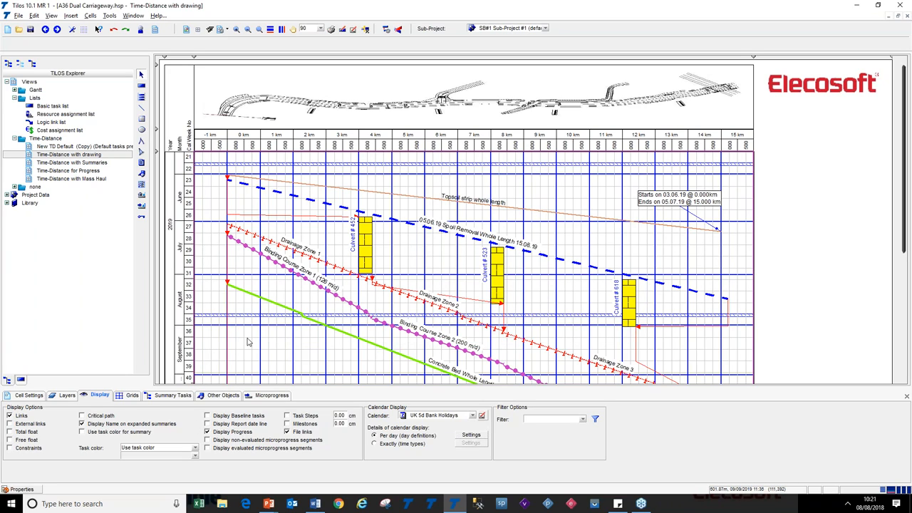
Open the Time-Distance with Mass Haul view in the active window
right_click(82, 179)
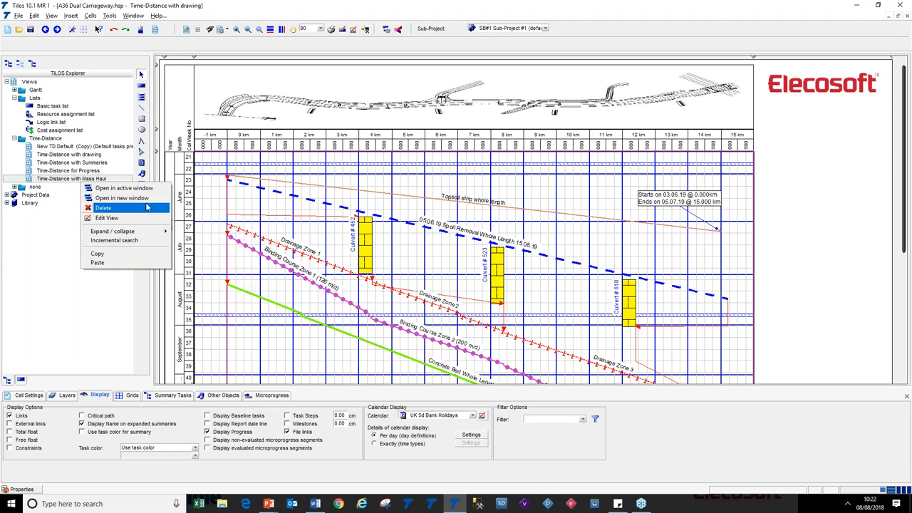
click(124, 188)
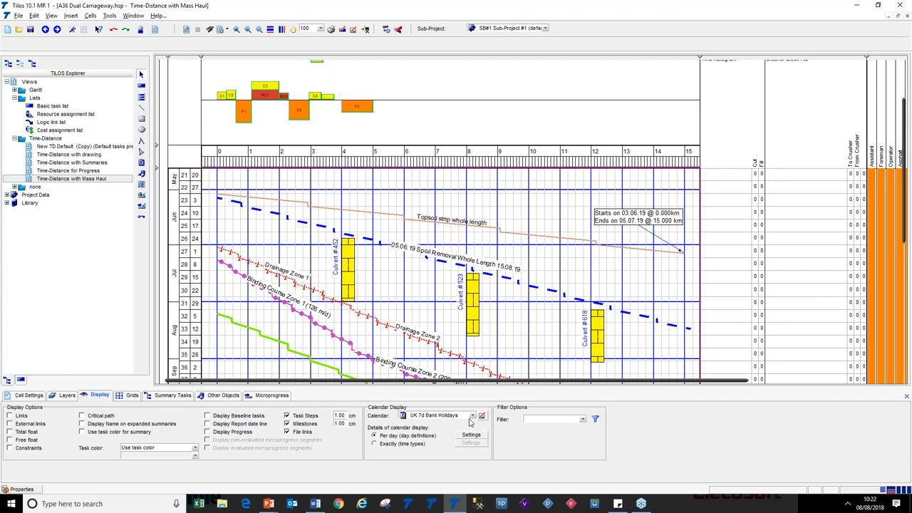
Switch back to the Time-Distance with drawing window
right_click(411, 203)
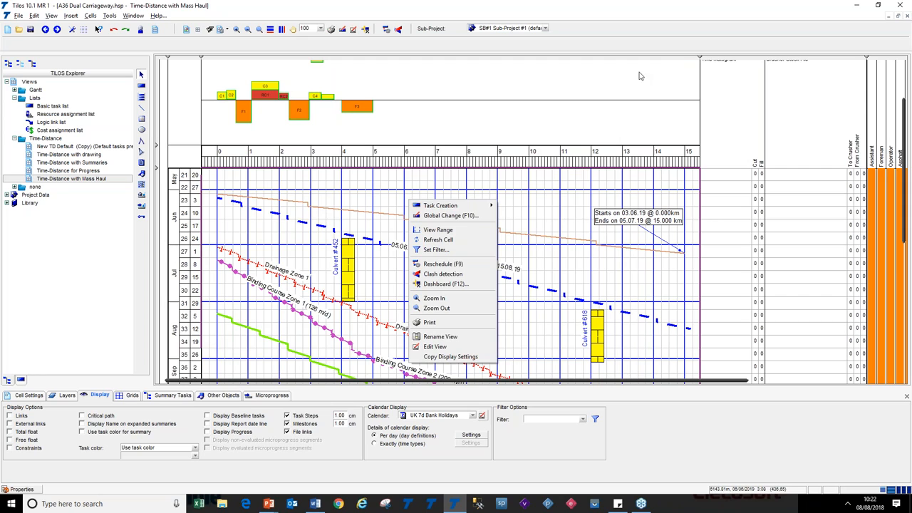
click(133, 16)
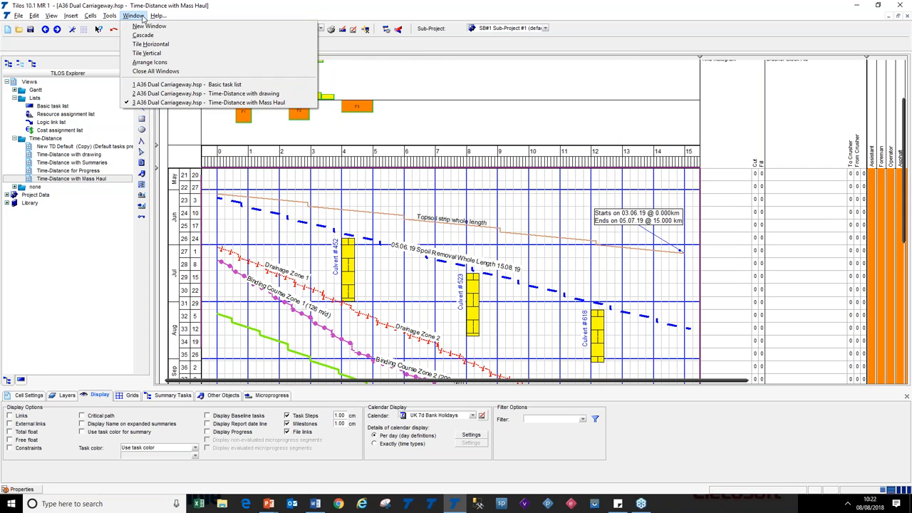
click(175, 94)
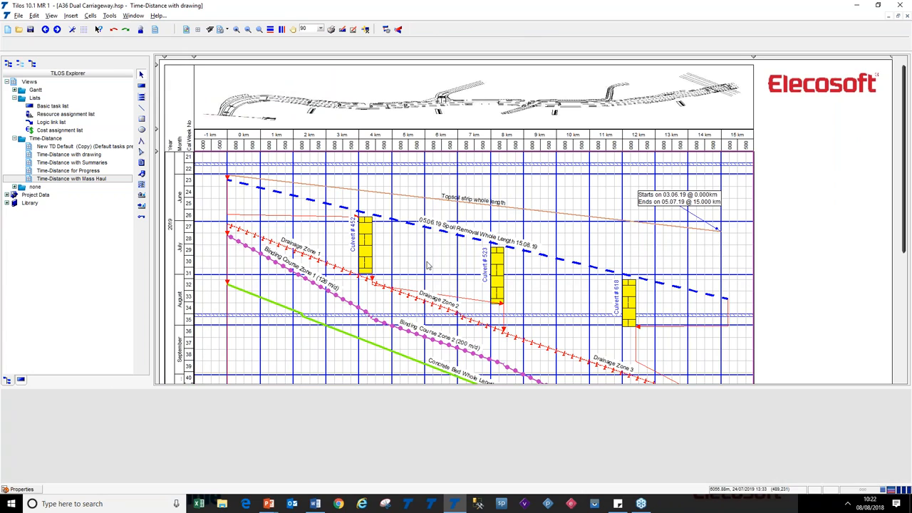
Copy the display settings from the Time-Distance with Mass Haul cell into this cell, then undo the copy
right_click(427, 265)
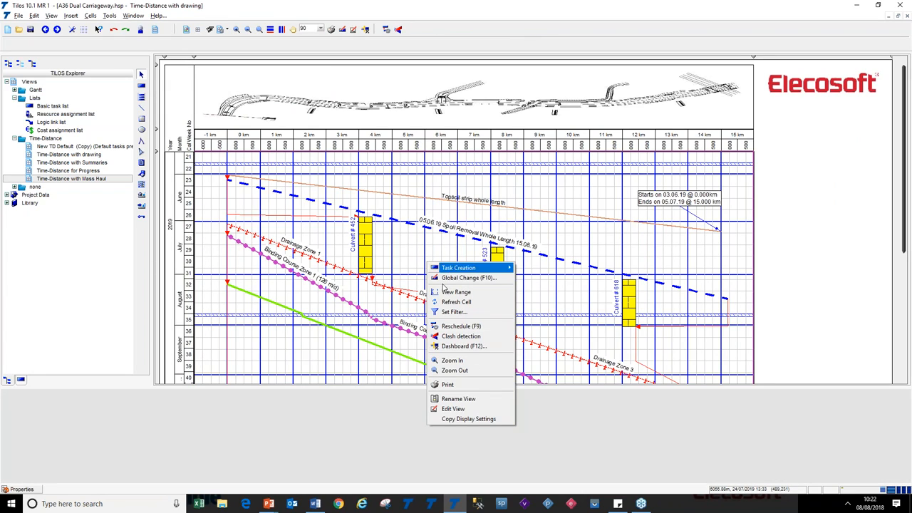
click(469, 419)
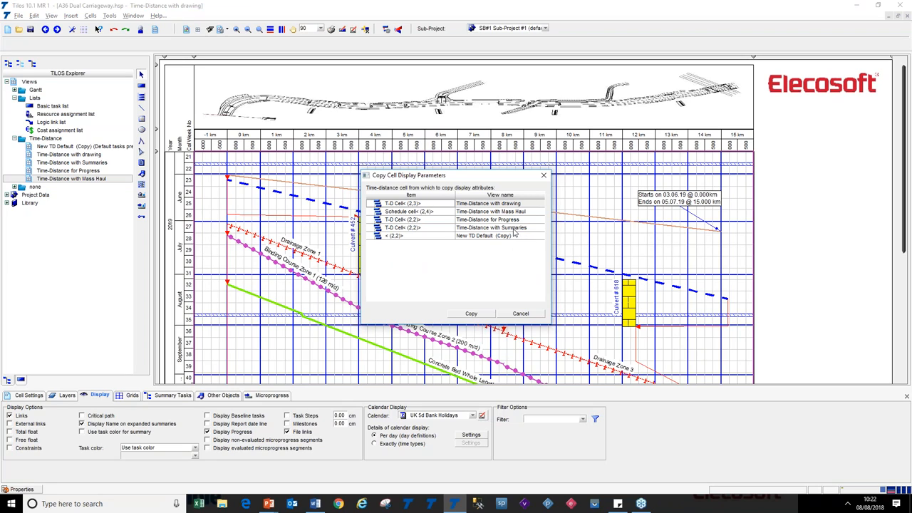
click(508, 212)
click(486, 318)
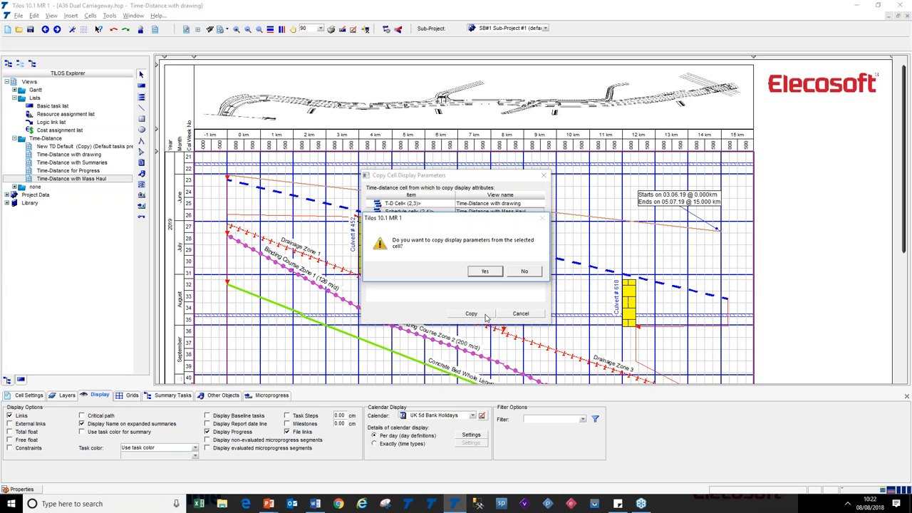
click(487, 271)
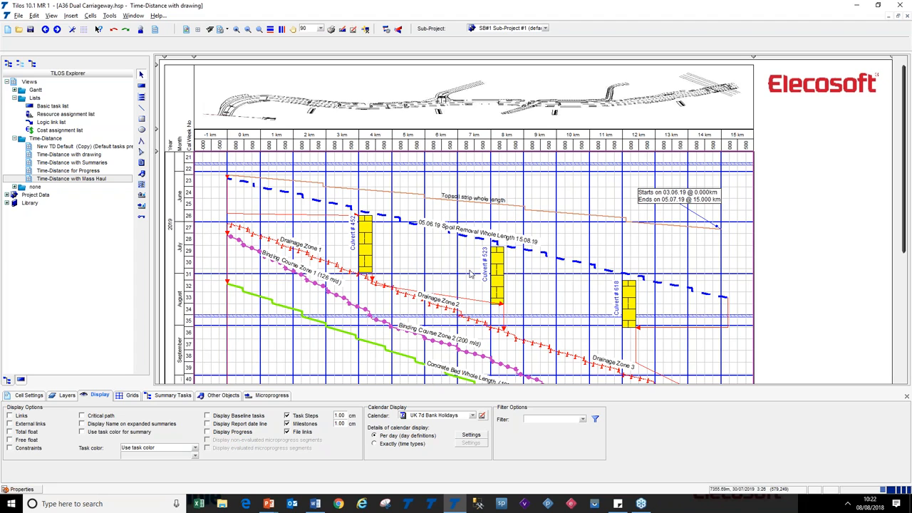
click(114, 29)
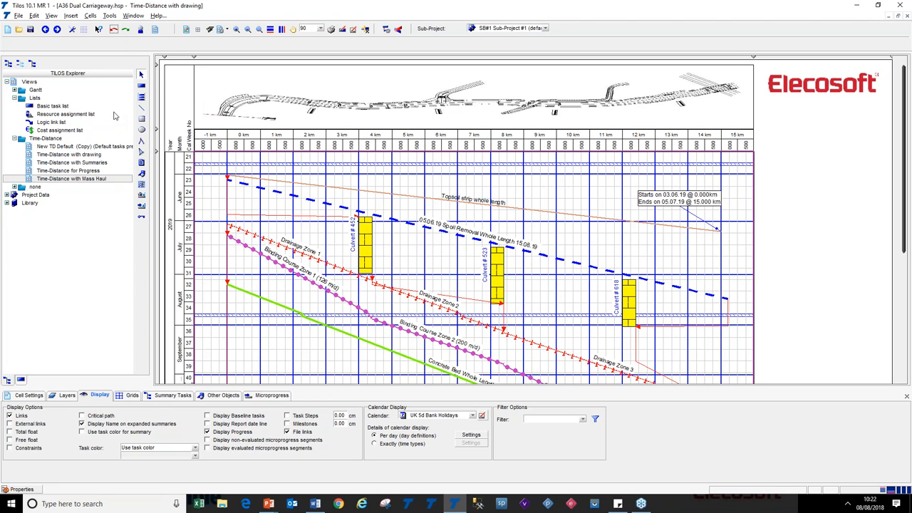
Switch to the presentation slides and reveal the bullet on colour coding of summary levels
key(alt+Tab)
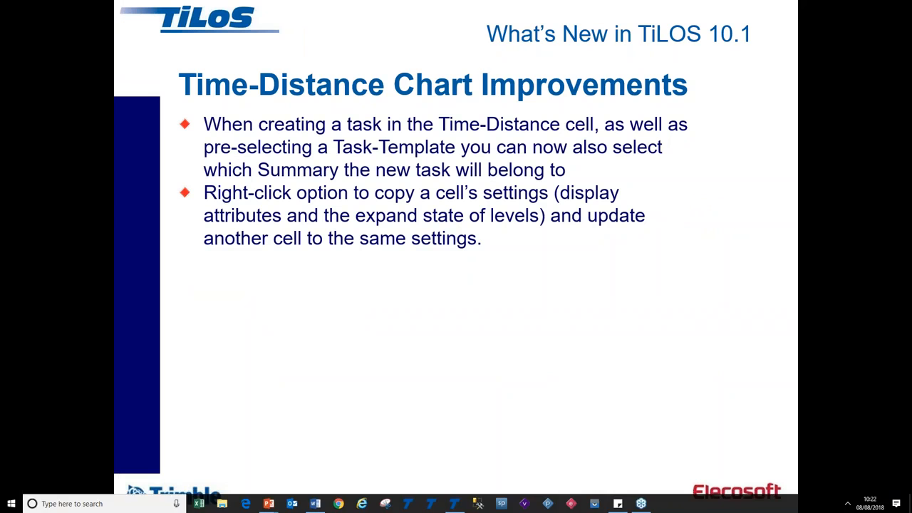
click(270, 327)
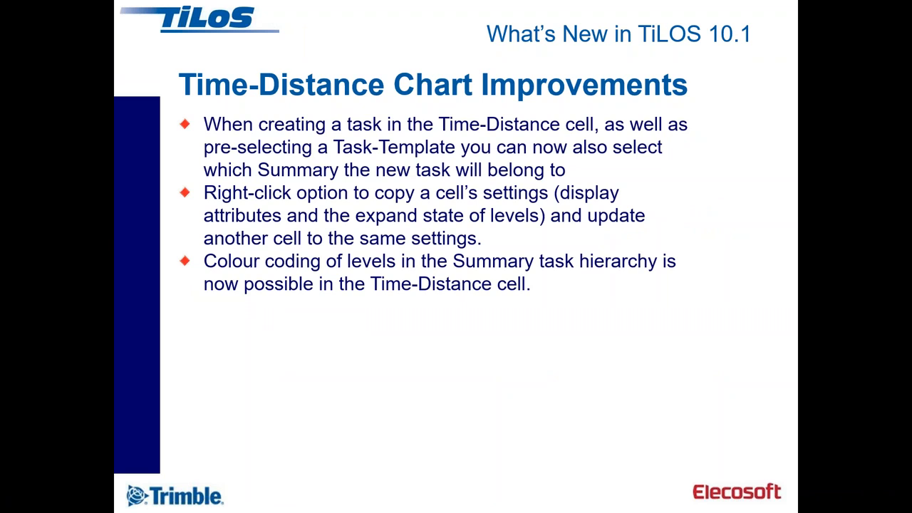
Return to TiLOS and open the Time-Distance with Summaries view
key(alt+Tab)
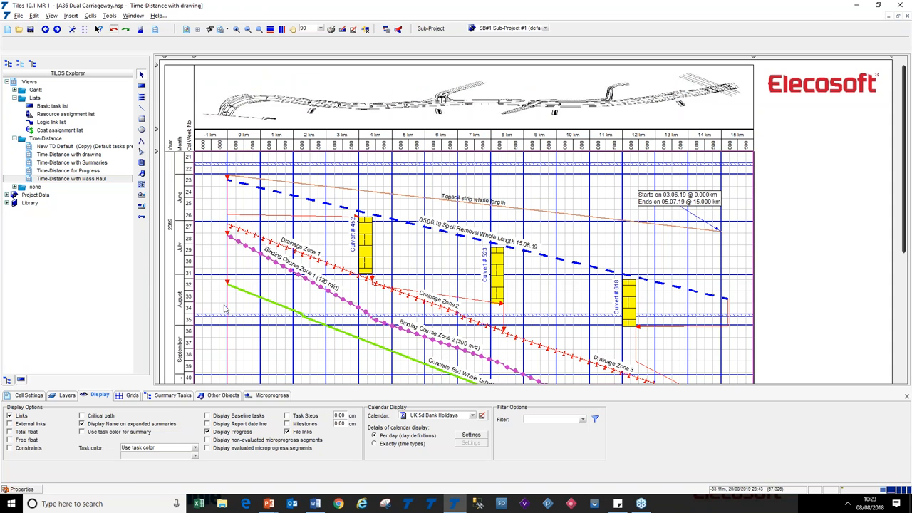
double_click(45, 162)
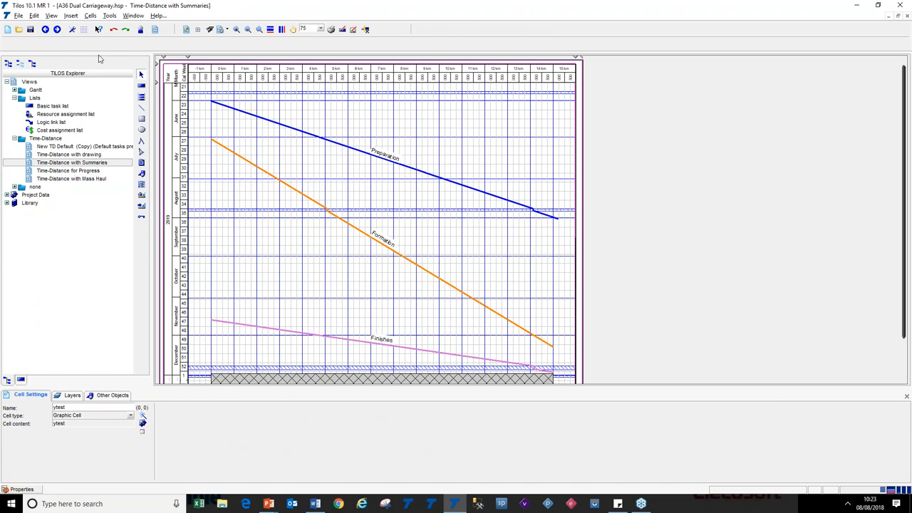
Inspect the Step 1 to 10 colour set used for summary lines in the display options, then cancel
click(72, 30)
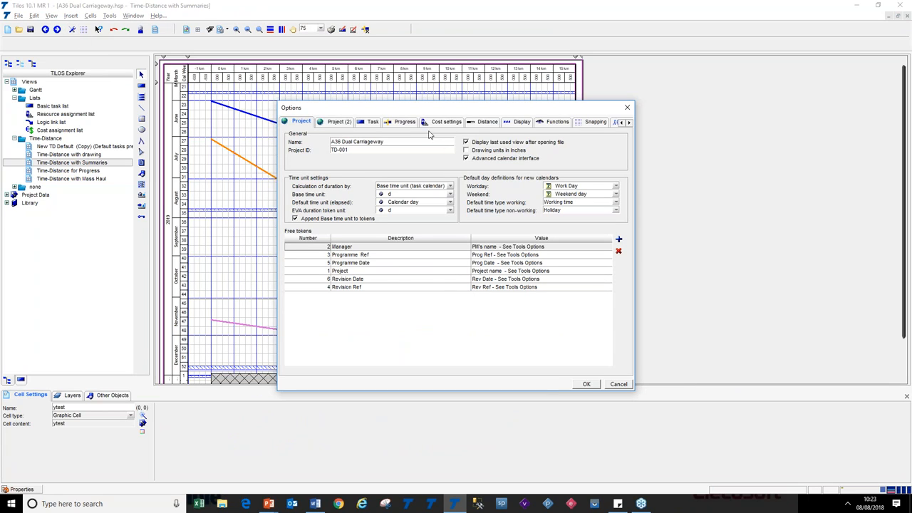
click(517, 123)
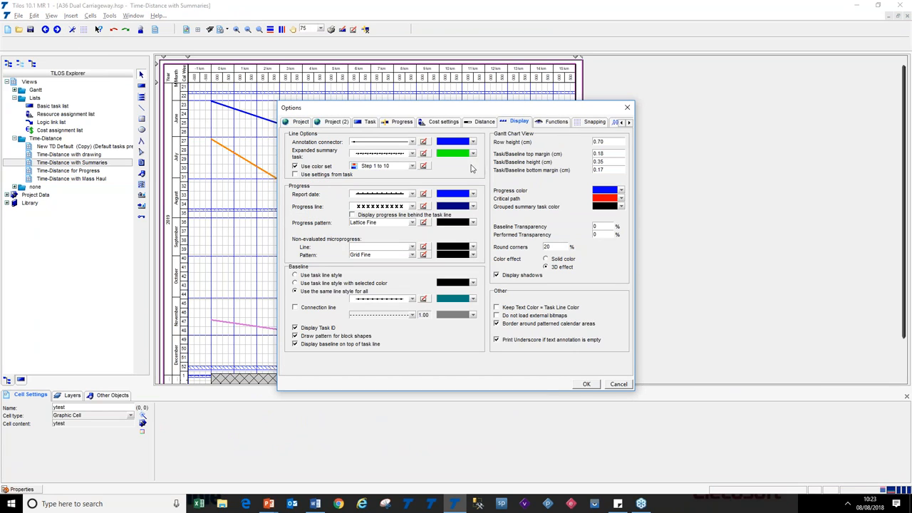
click(412, 166)
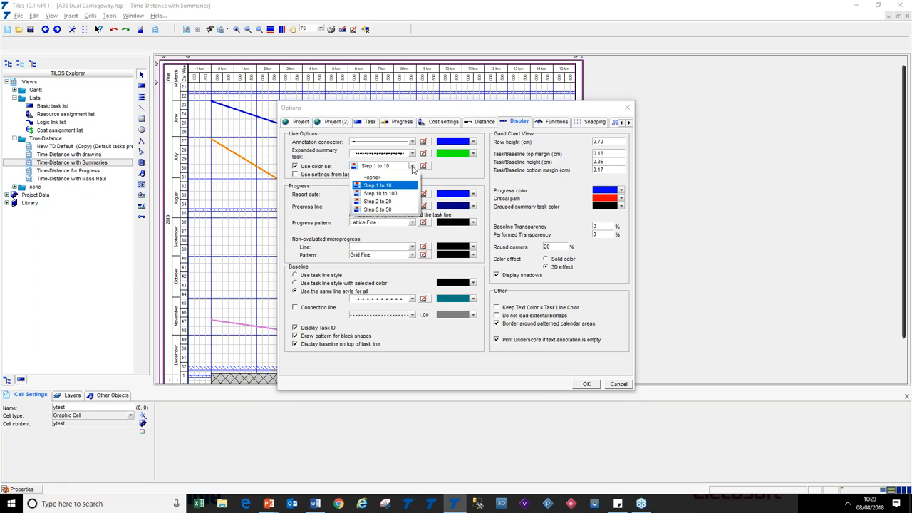
click(411, 168)
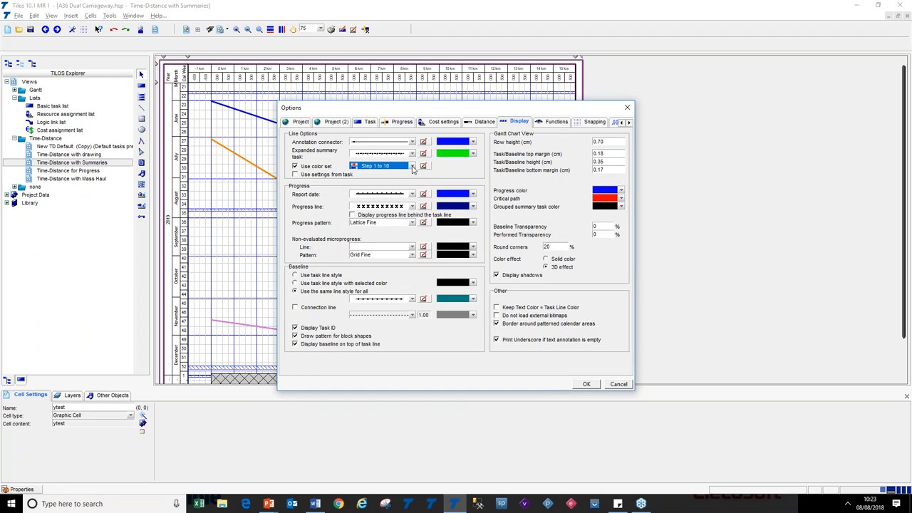
click(426, 166)
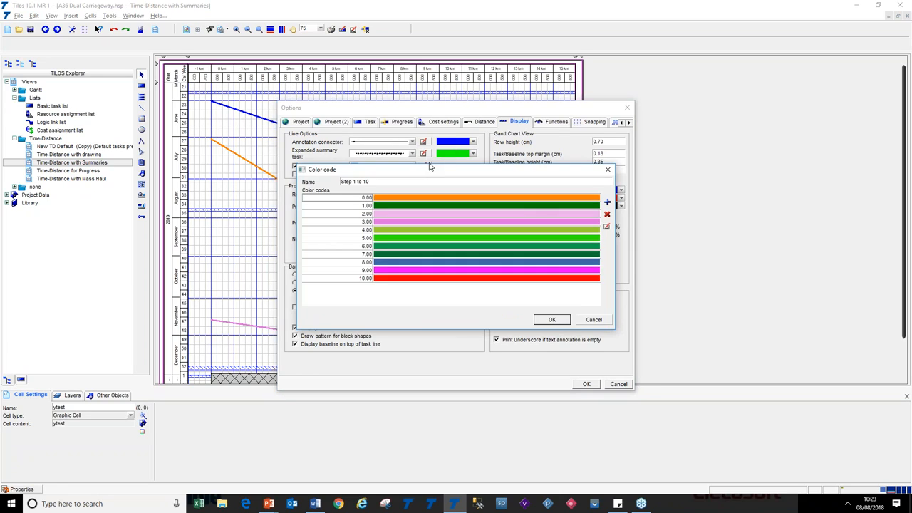
click(593, 319)
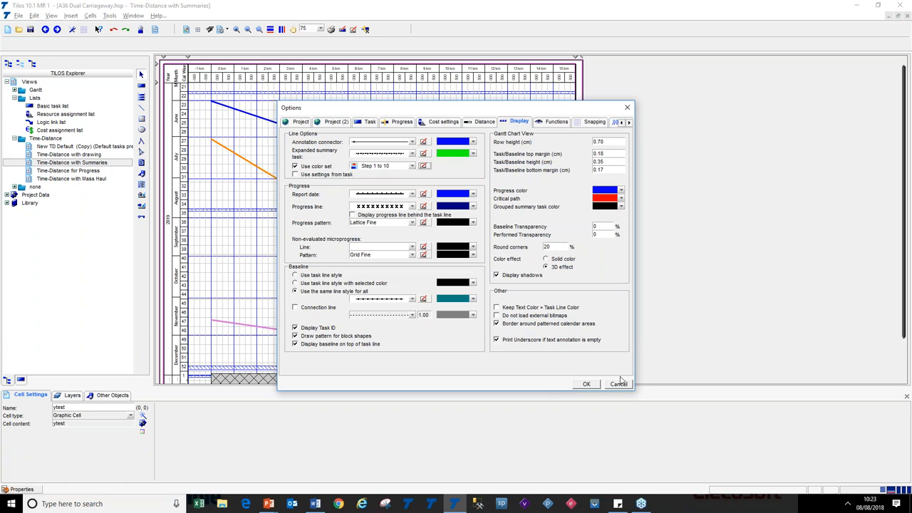
click(619, 383)
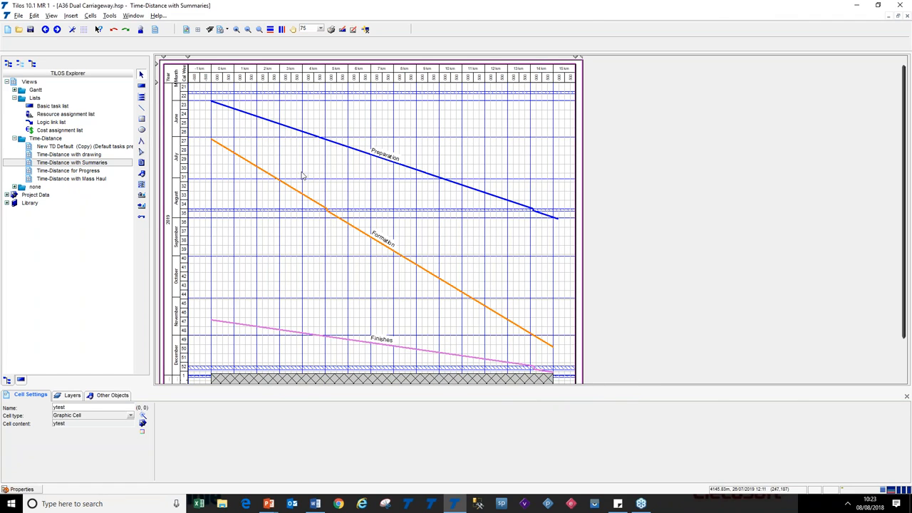
Open the chart cell's summary task settings and expand the Preparation and Culverts summaries to show their detail tasks
click(290, 155)
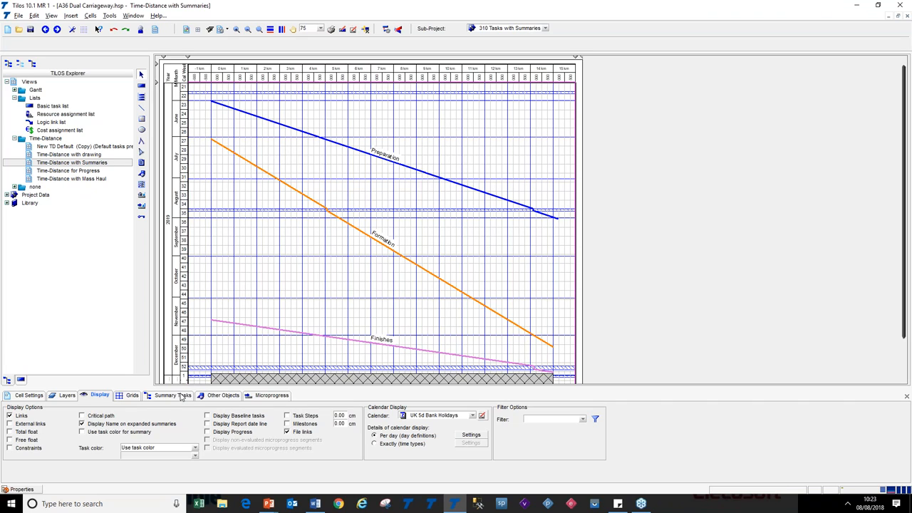
click(150, 397)
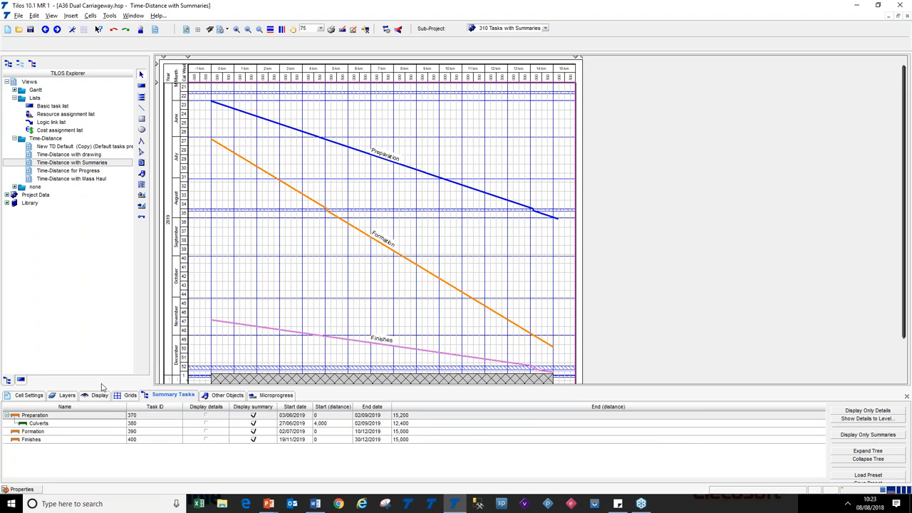
click(287, 127)
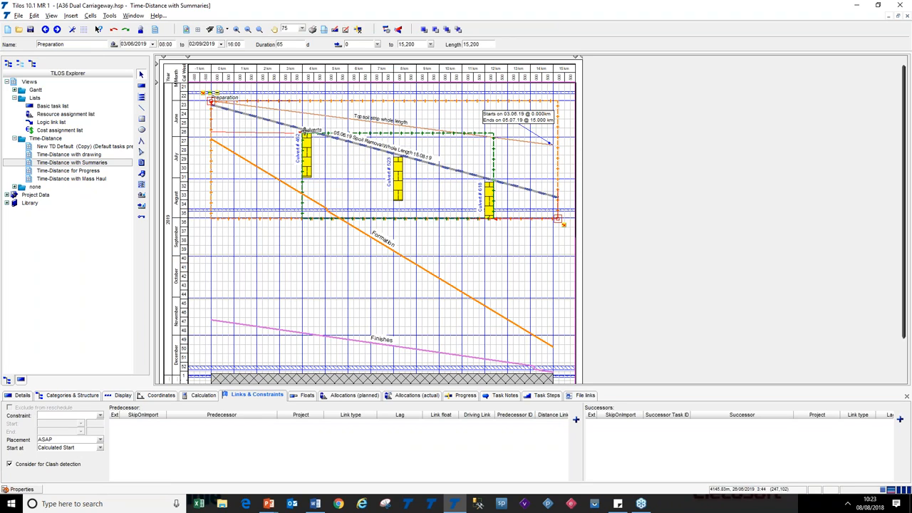
click(373, 133)
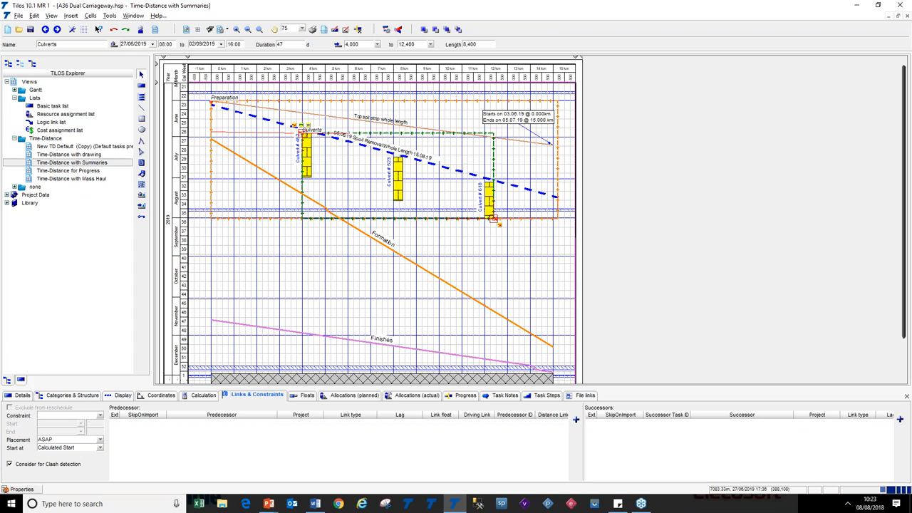
click(293, 263)
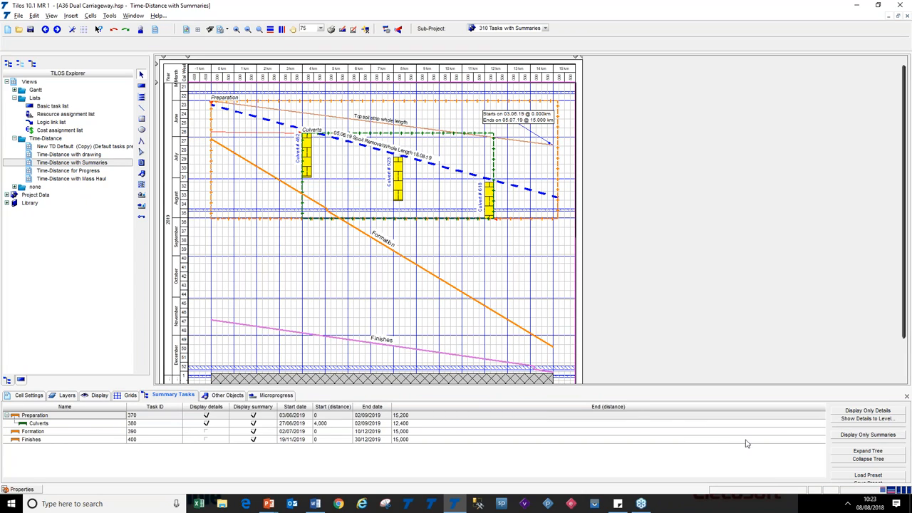
Switch the cell between showing only summaries and only details, then re-enable the Preparation summary display
click(868, 434)
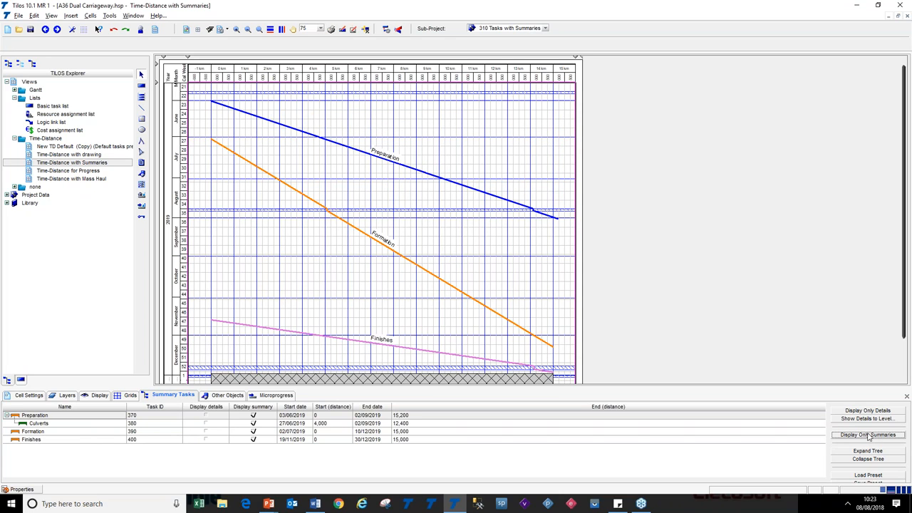
click(868, 411)
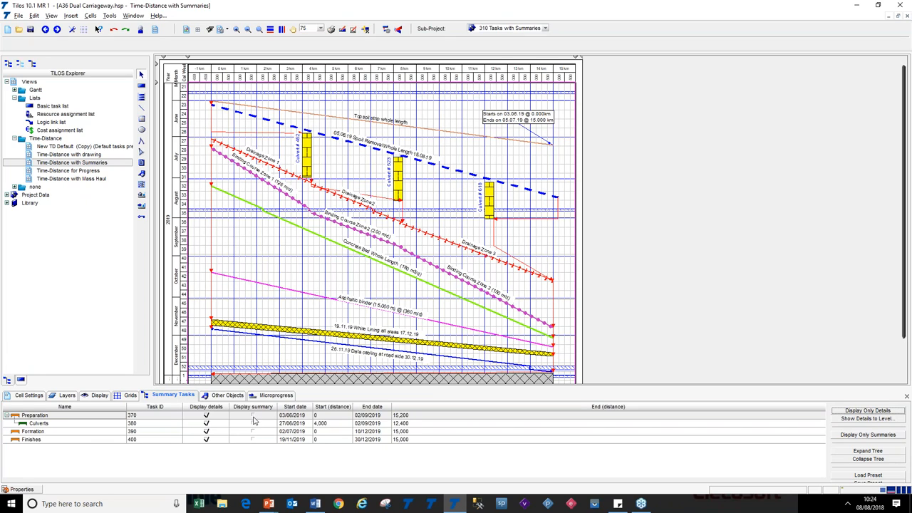
click(253, 415)
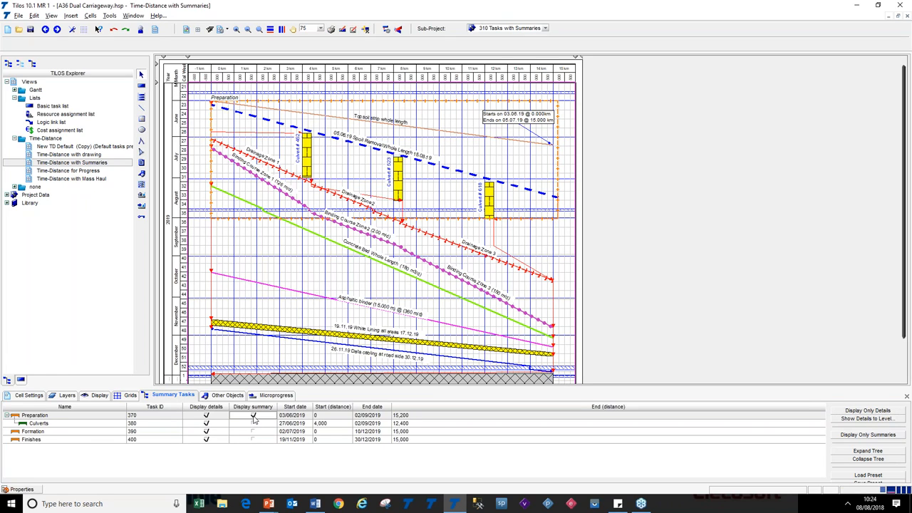
Collapse the Preparation summary in the chart back to its single summary line
click(264, 100)
click(217, 96)
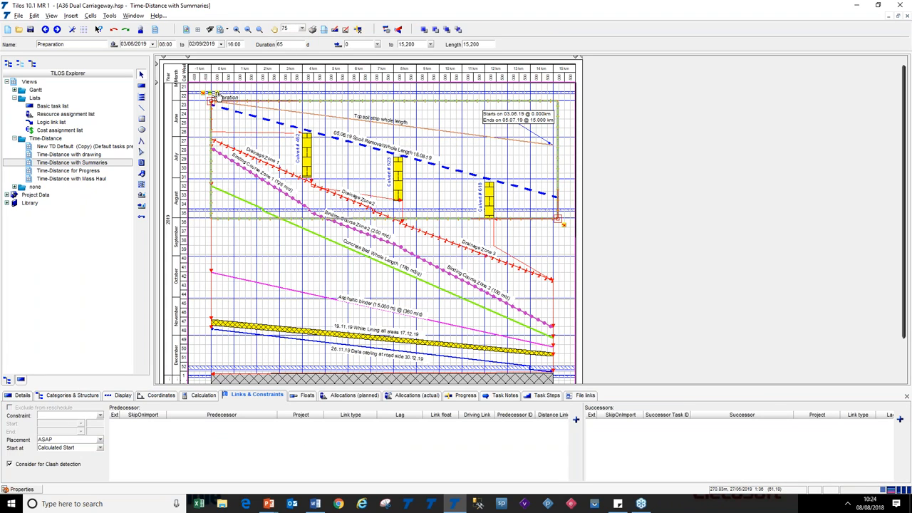
click(217, 93)
click(276, 98)
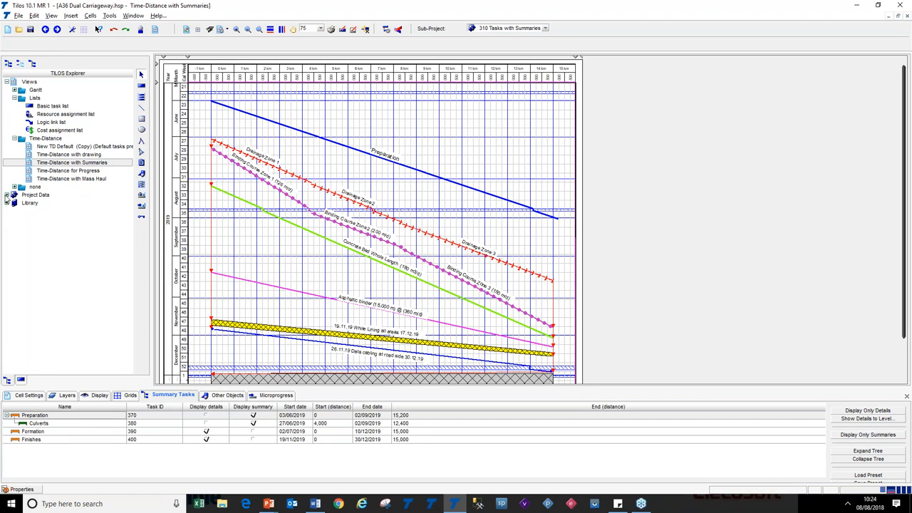
Browse the Project Data tree and open the Time-Distance with drawing view
click(6, 197)
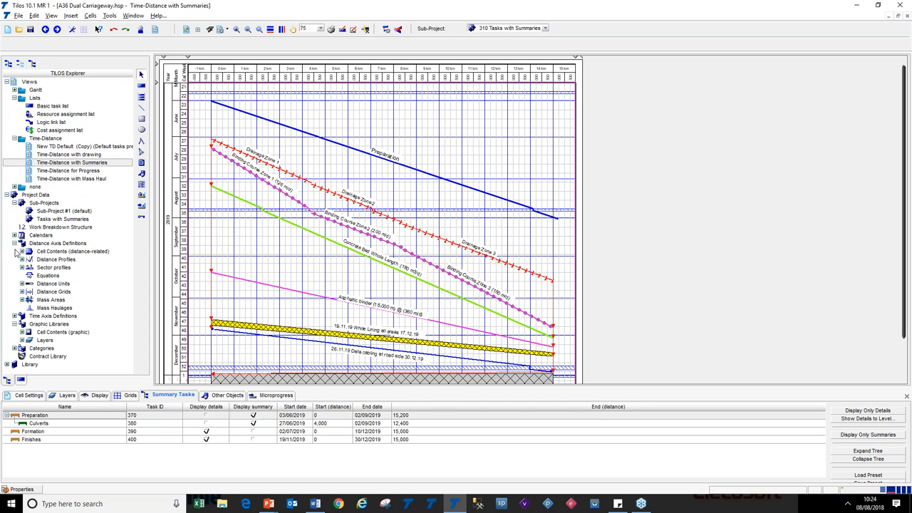
click(14, 243)
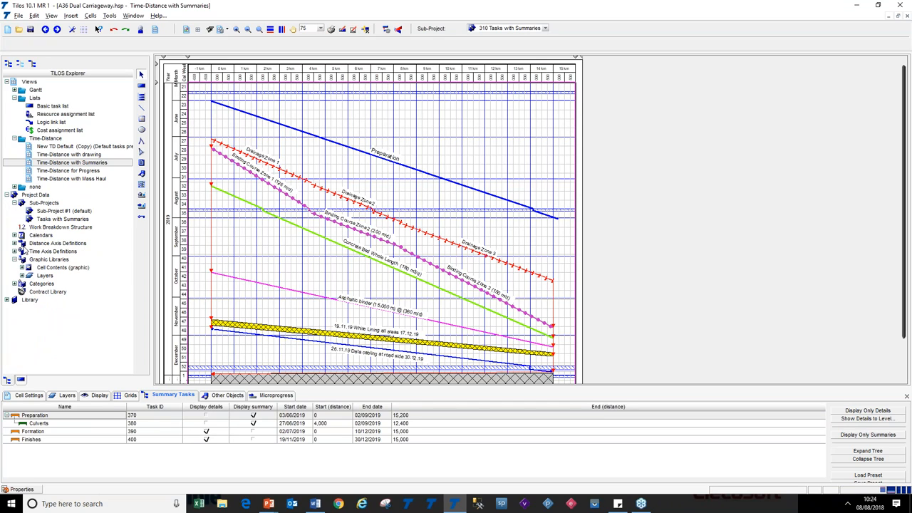
click(22, 228)
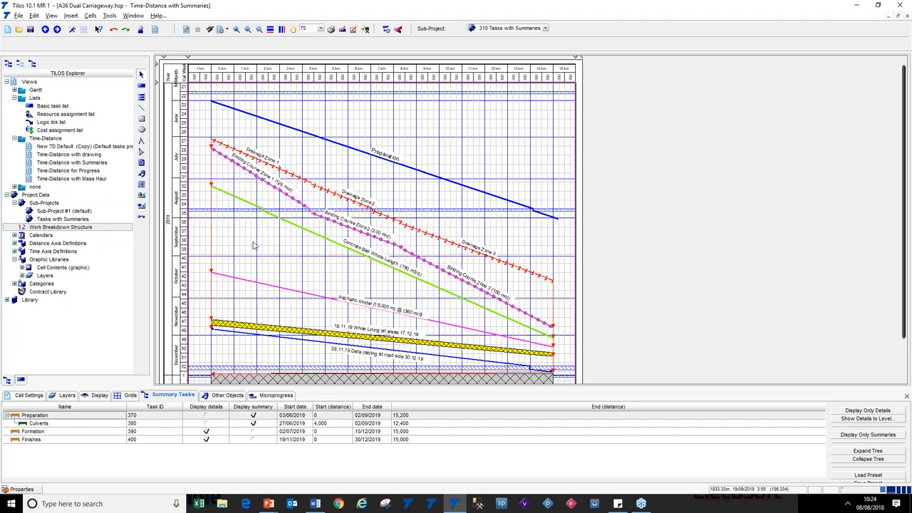
double_click(32, 155)
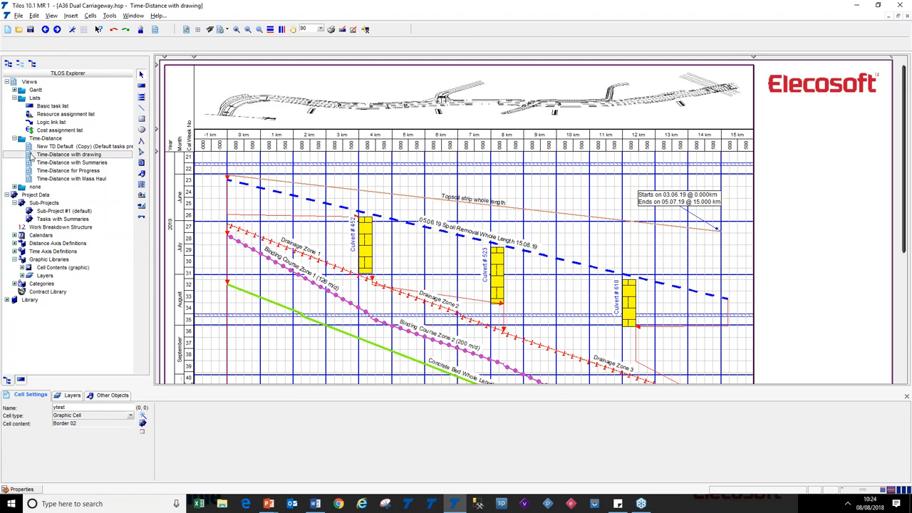
Switch to the slides, reveal the bullet on the Quantity Linear Split progress method, and return to TiLOS
key(alt+Tab)
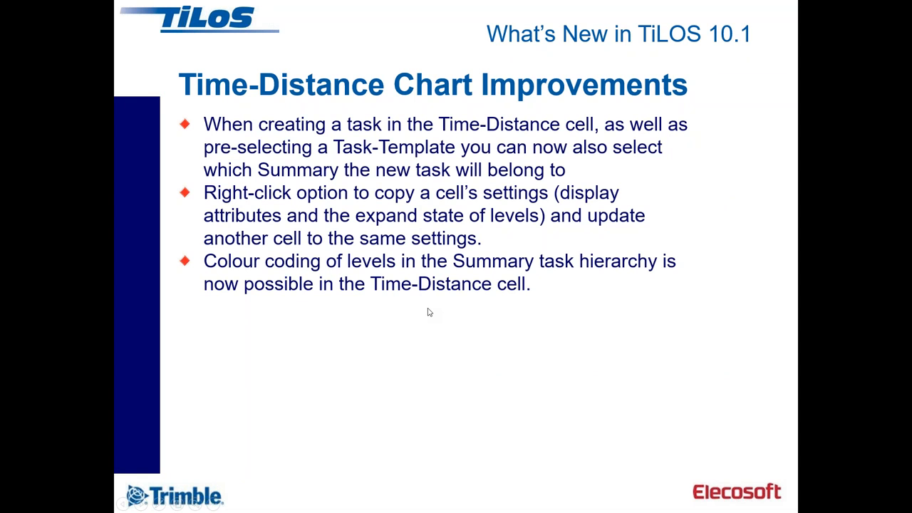
click(429, 312)
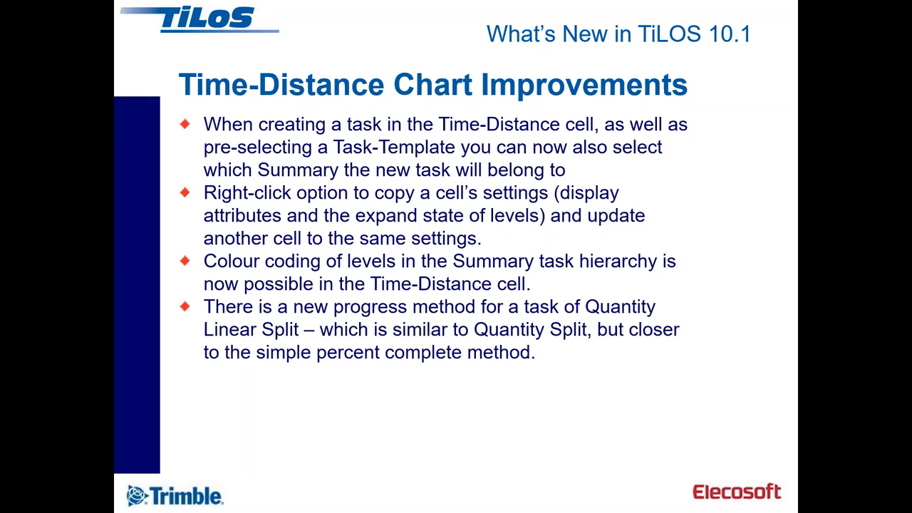
key(alt+Tab)
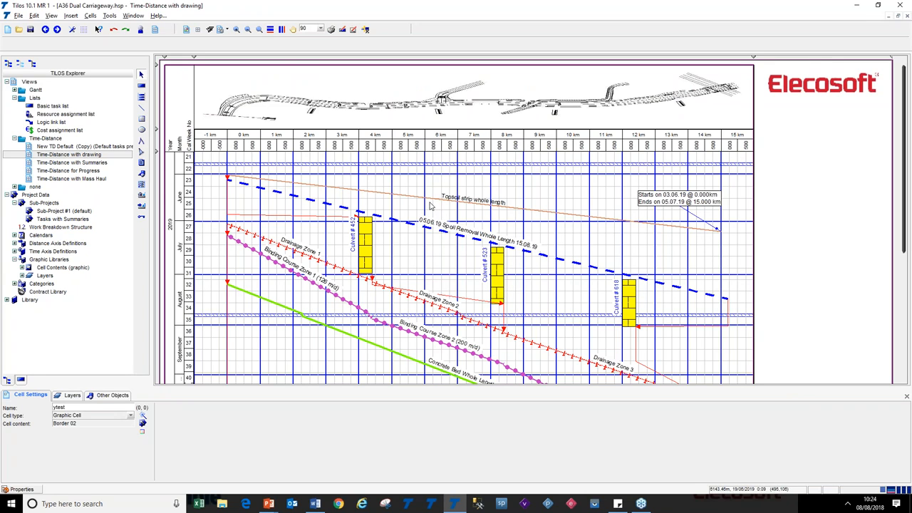
Open the Time-Distance for Progress view, select the Topsoil strip whole length task and review its progress method options
click(76, 172)
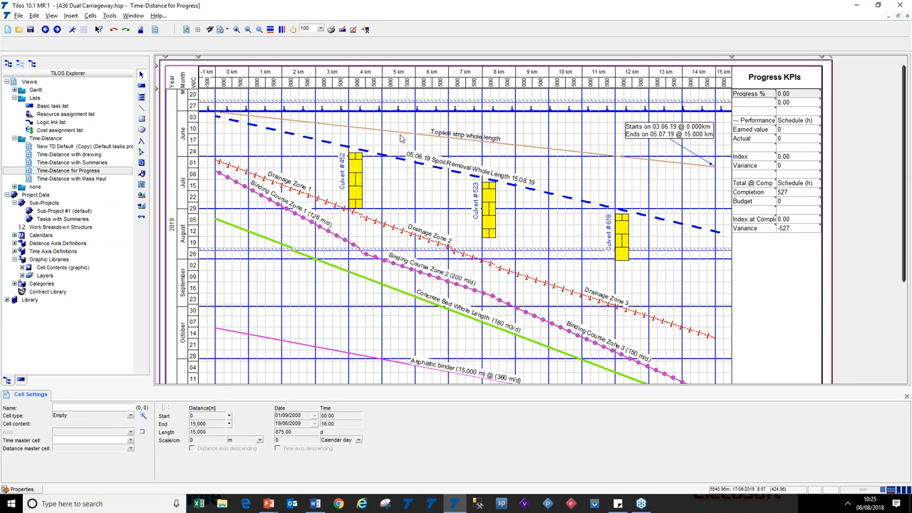
click(465, 138)
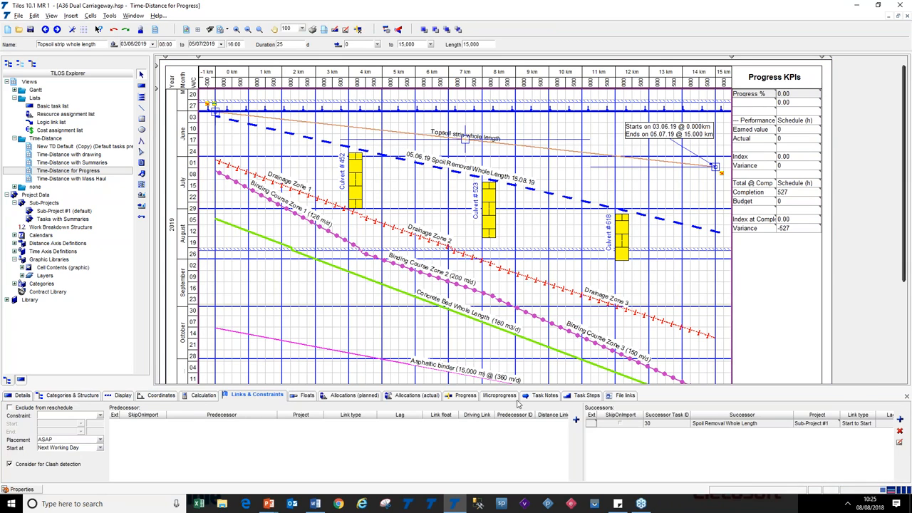
click(459, 397)
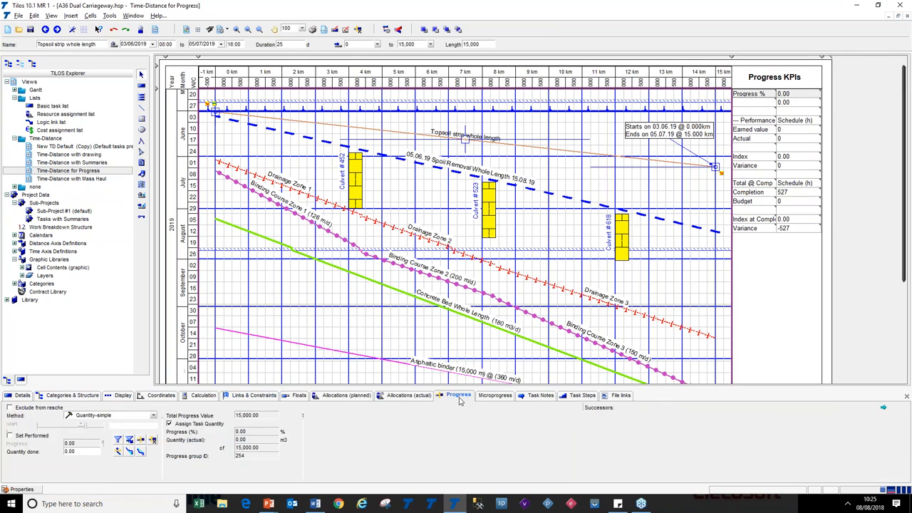
click(153, 416)
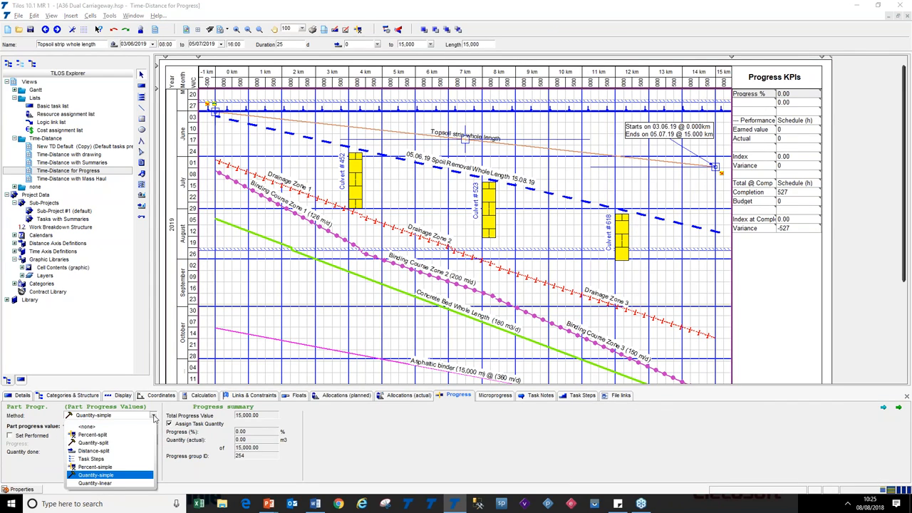
click(153, 417)
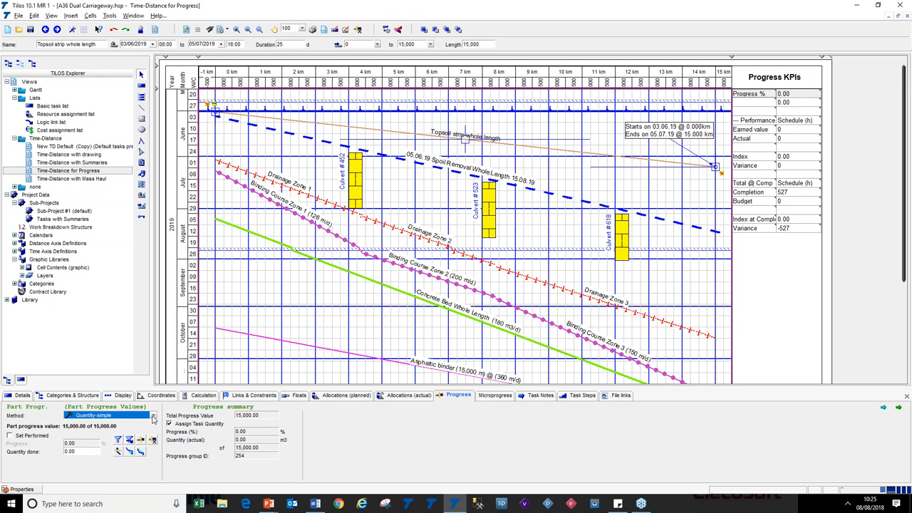
Set the Topsoil strip task's quantity done to 5,000, then undo the change
double_click(258, 416)
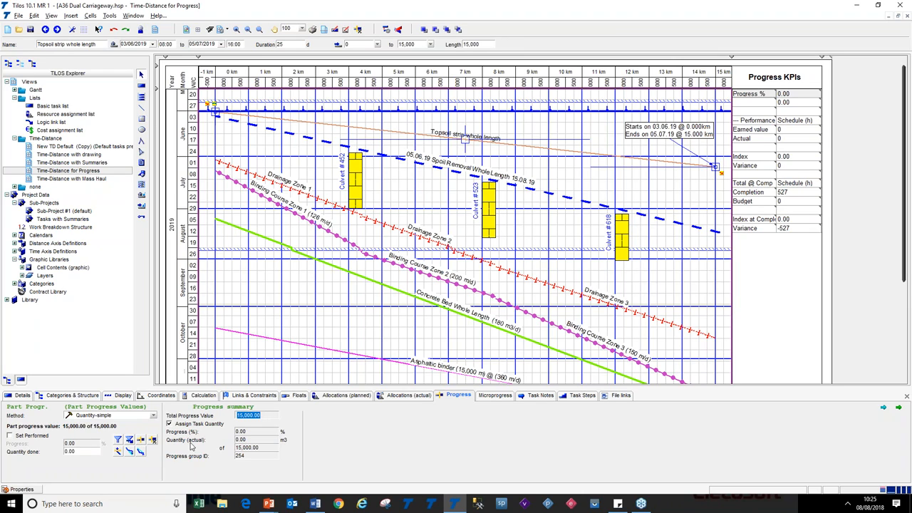
click(92, 453)
text(5,000)
key(Return)
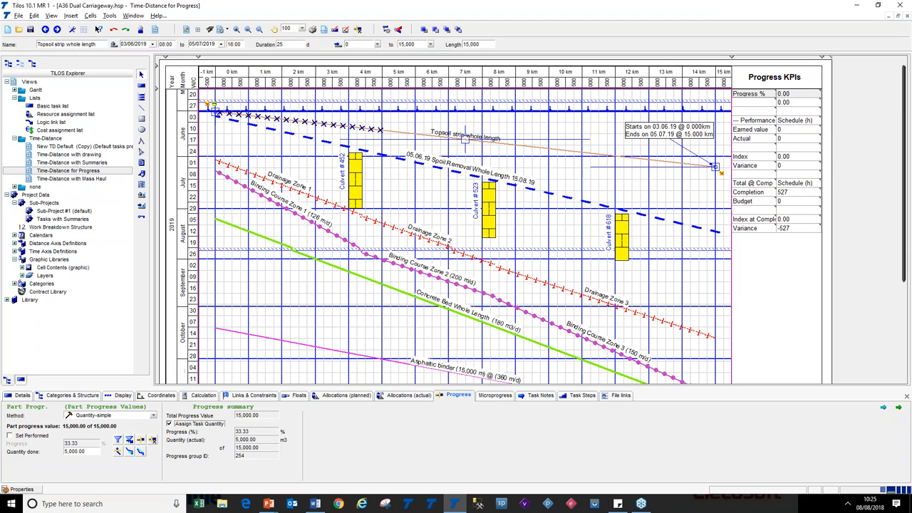
click(82, 444)
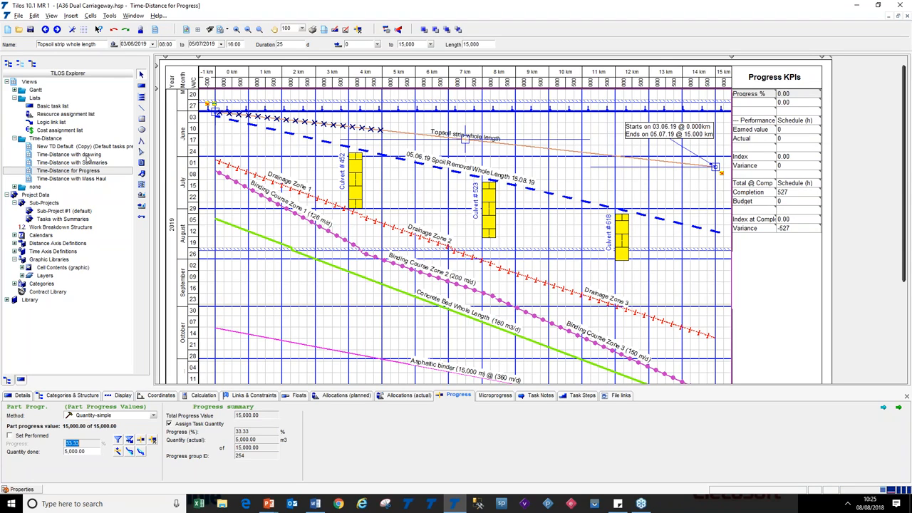
click(114, 31)
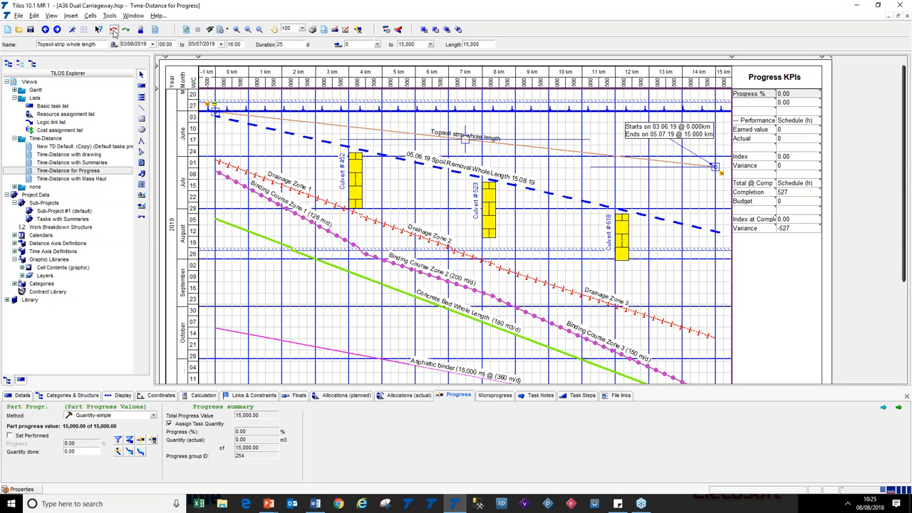
Open the Time-Distance with drawing view, then switch to the slides and reveal the List Behaviour Improvements row-number bullet
double_click(33, 155)
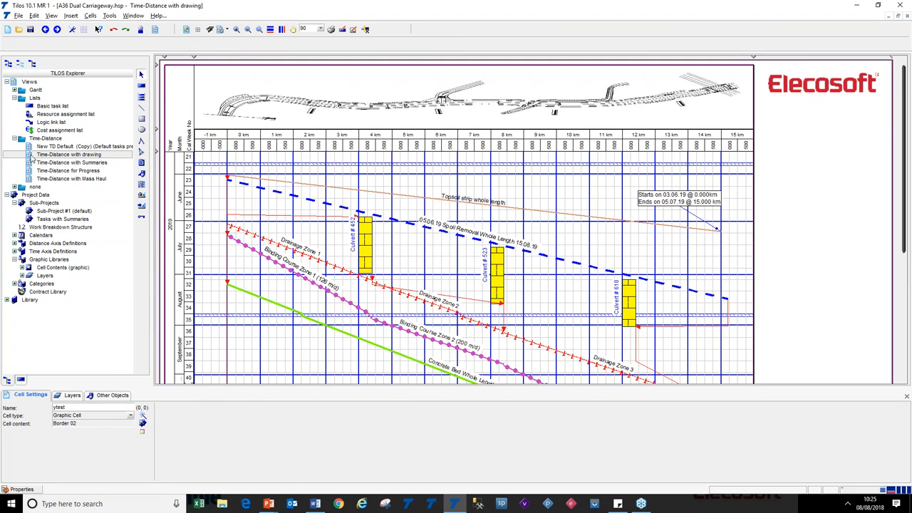
key(alt+Tab)
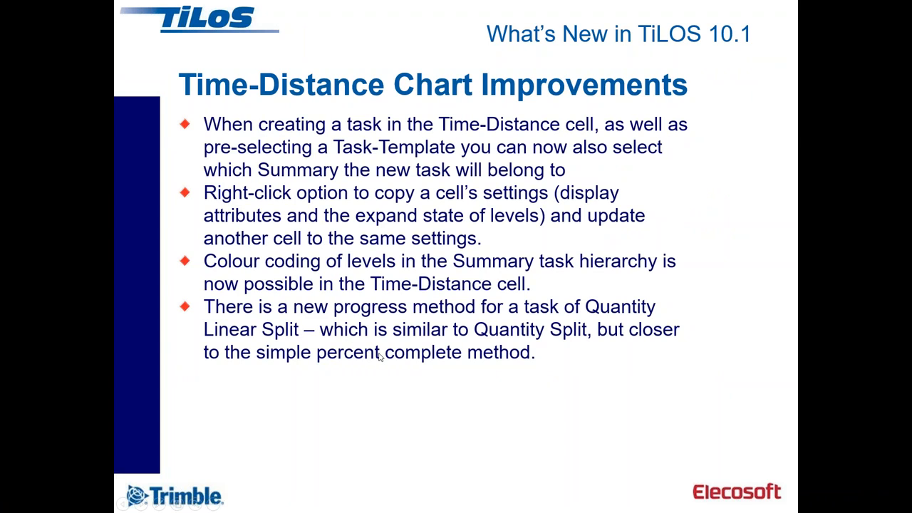
click(381, 357)
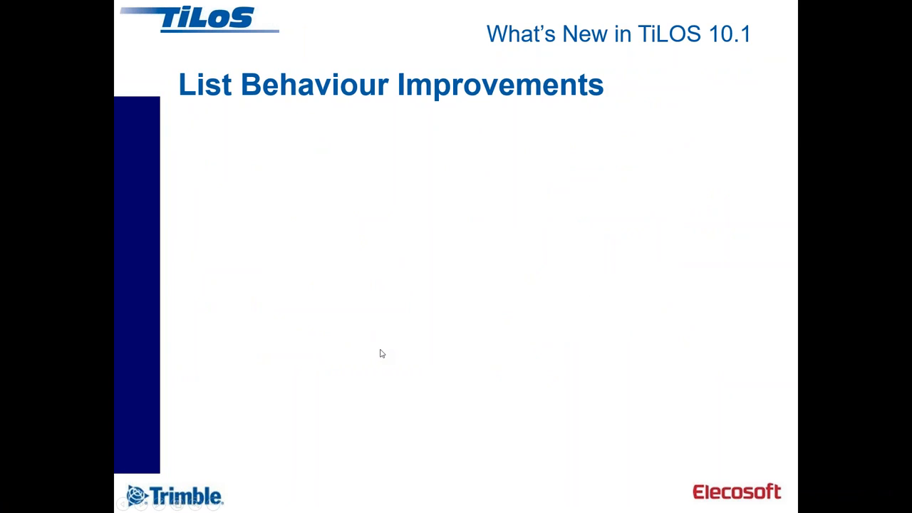
click(370, 347)
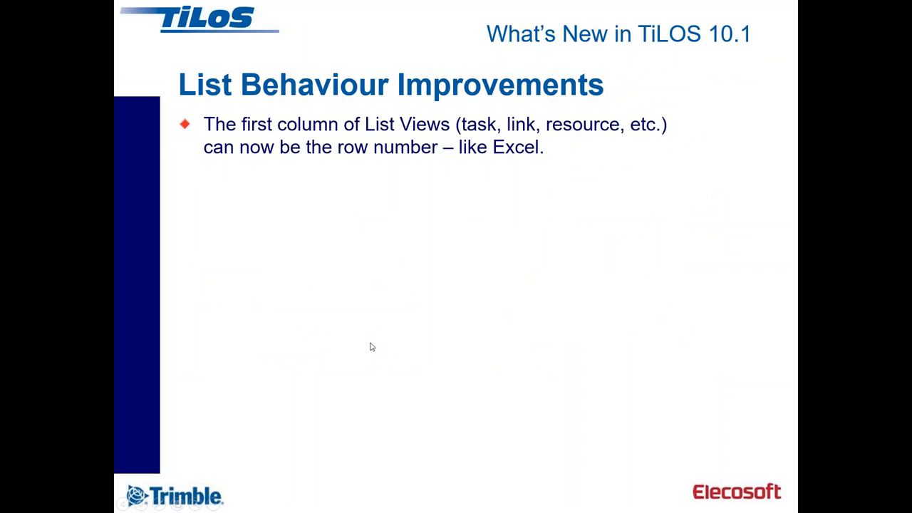
Return to TiLOS, open the Basic task list and sort its rows by Task ID
key(alt+Tab)
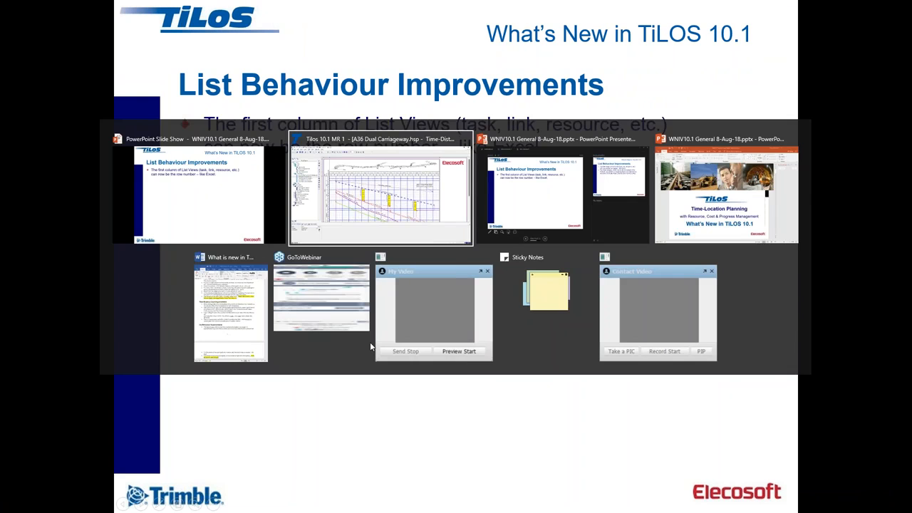
double_click(29, 107)
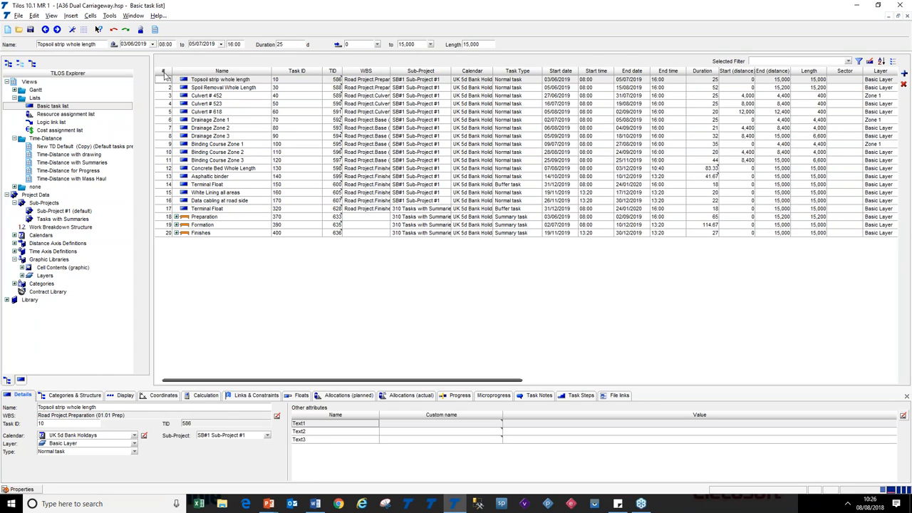
click(168, 88)
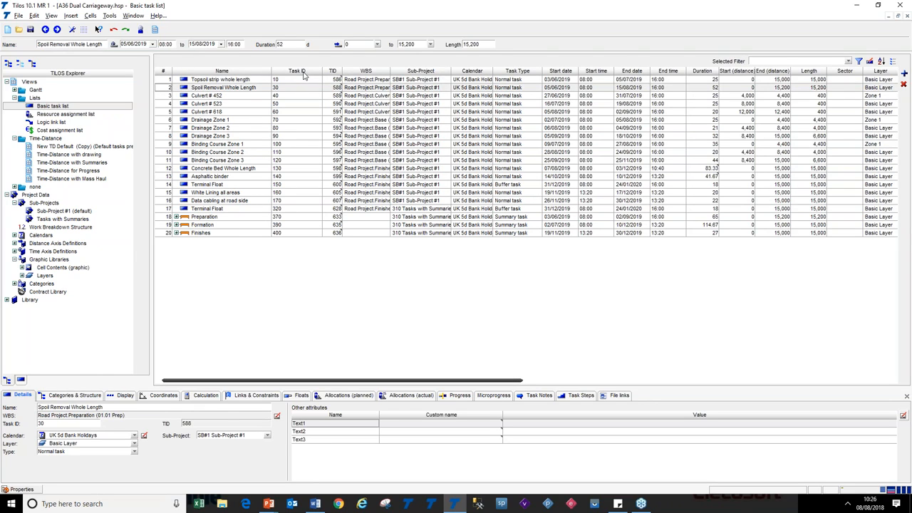
click(303, 74)
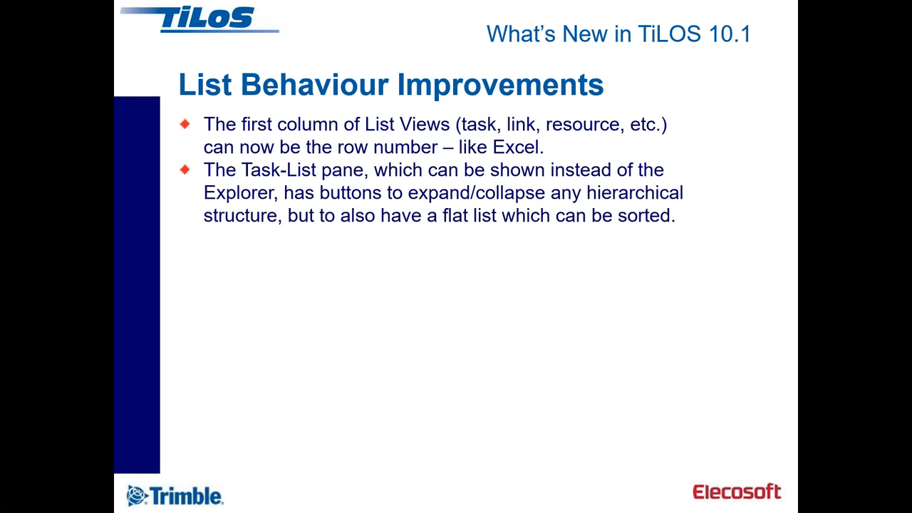
key(alt+Tab)
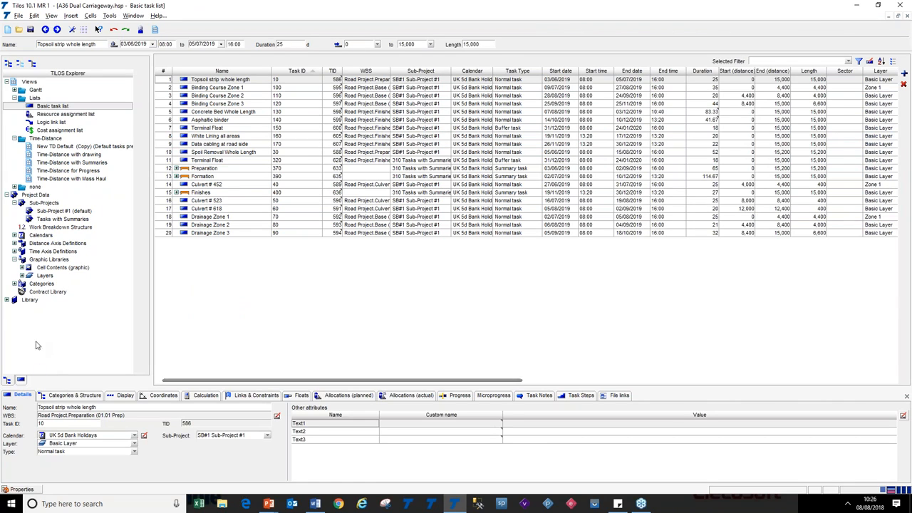
Open the Time-Distance with drawing view and briefly show the task list pane in place of the Explorer
click(32, 156)
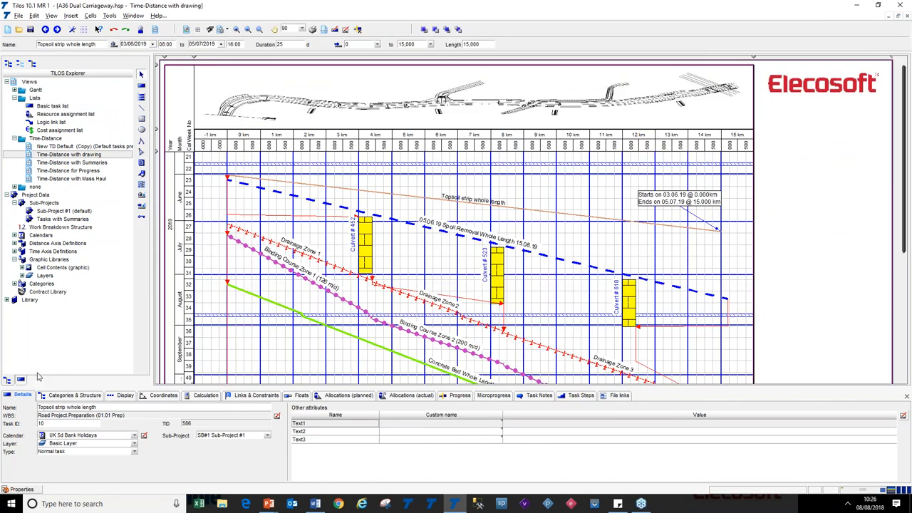
click(20, 380)
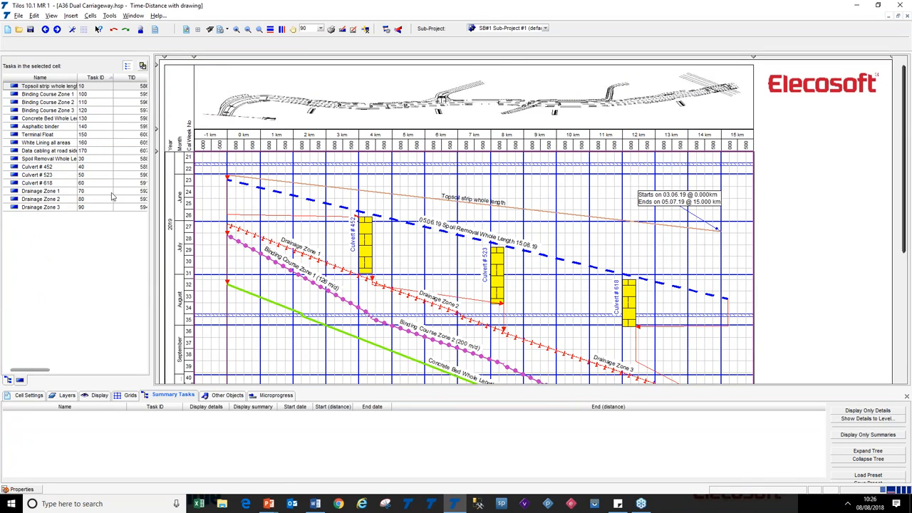
click(20, 381)
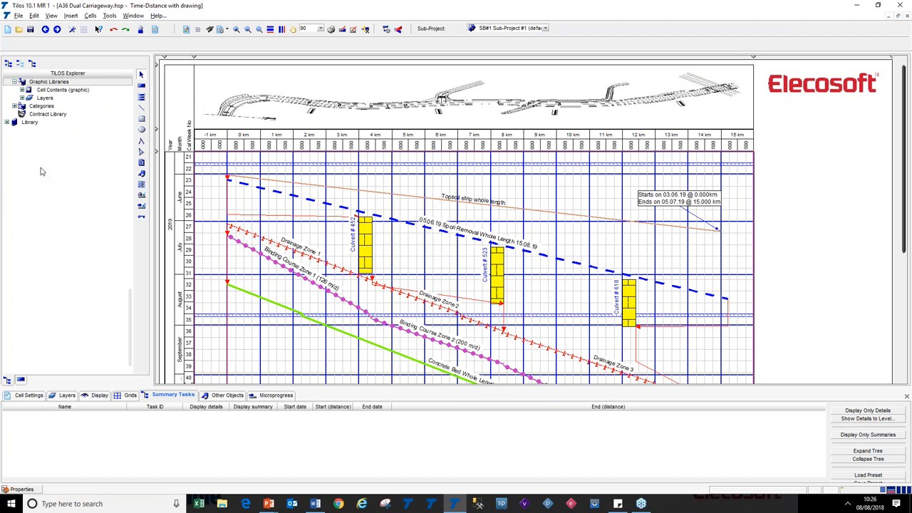
Open the Time-Distance with Summaries view, show its task list pane, and switch it between hierarchical and flat list
scroll(92, 226, up, 5)
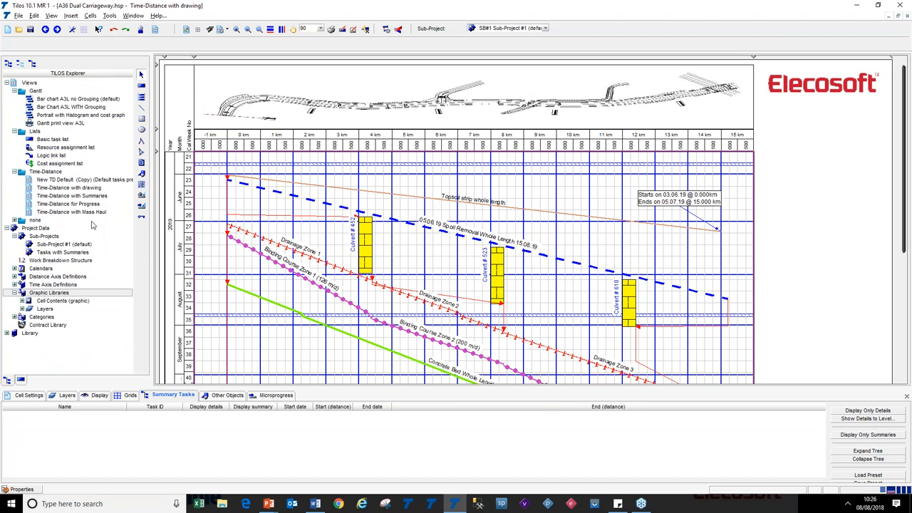
double_click(37, 196)
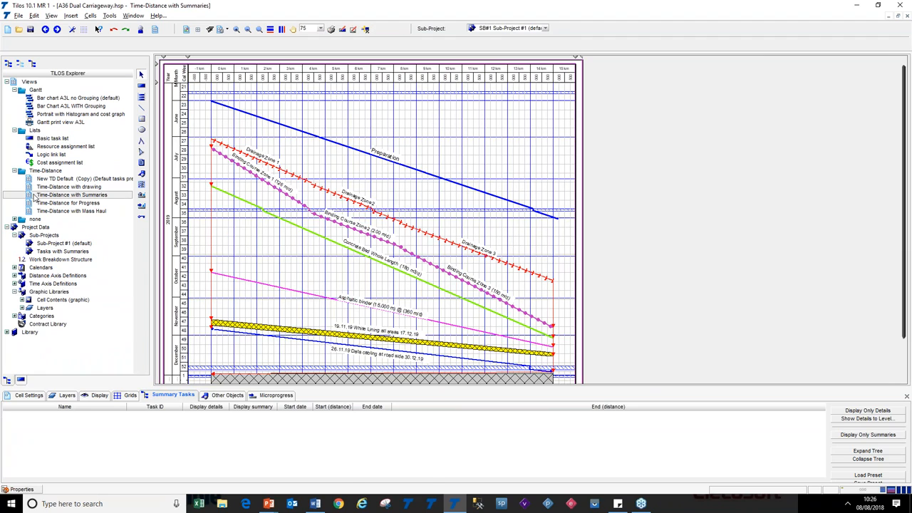
click(22, 381)
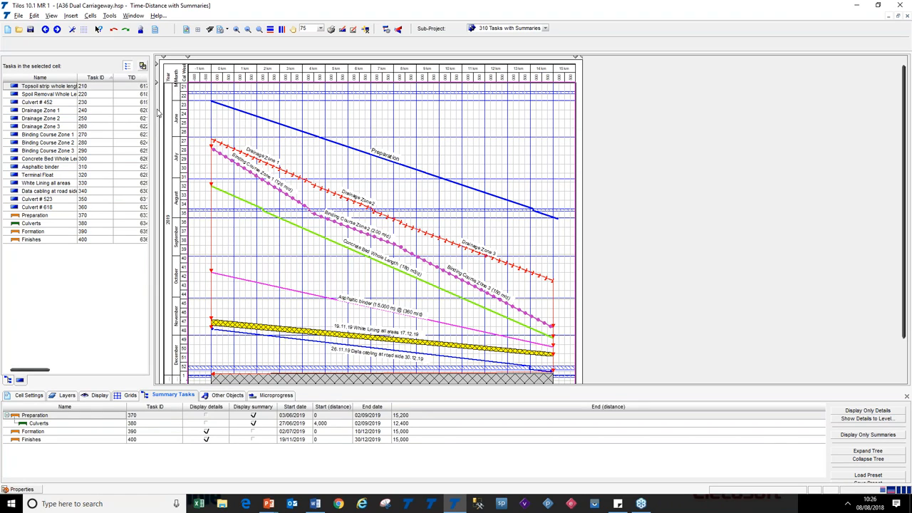
click(128, 66)
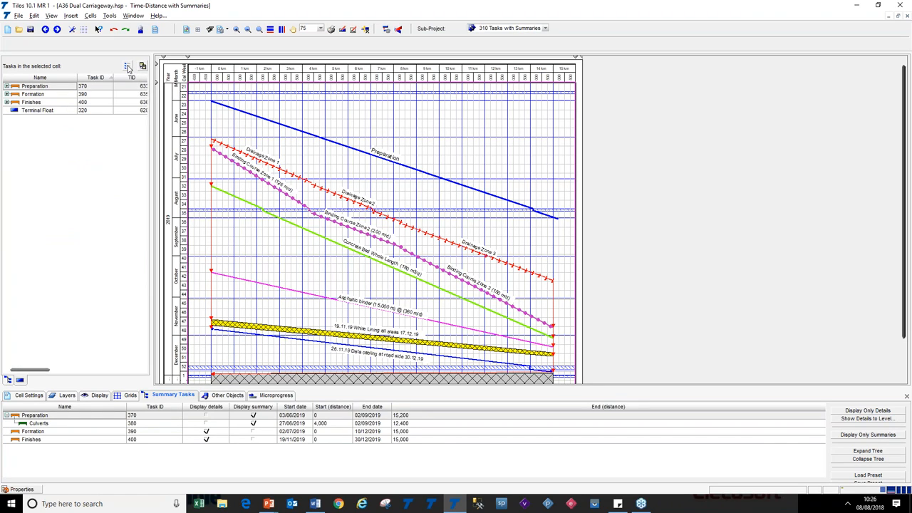
click(128, 66)
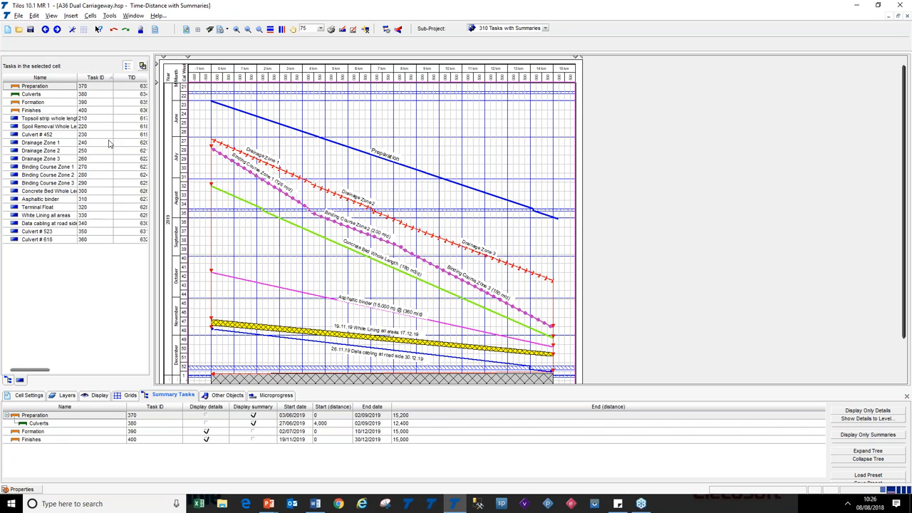
Switch to the slides, reveal the Incremental Search bullet, and return to TiLOS
key(alt+Tab)
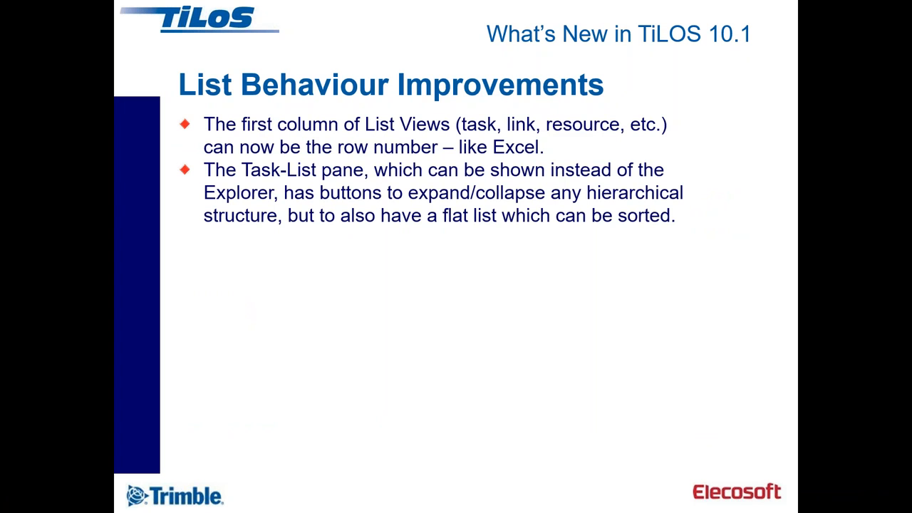
click(333, 254)
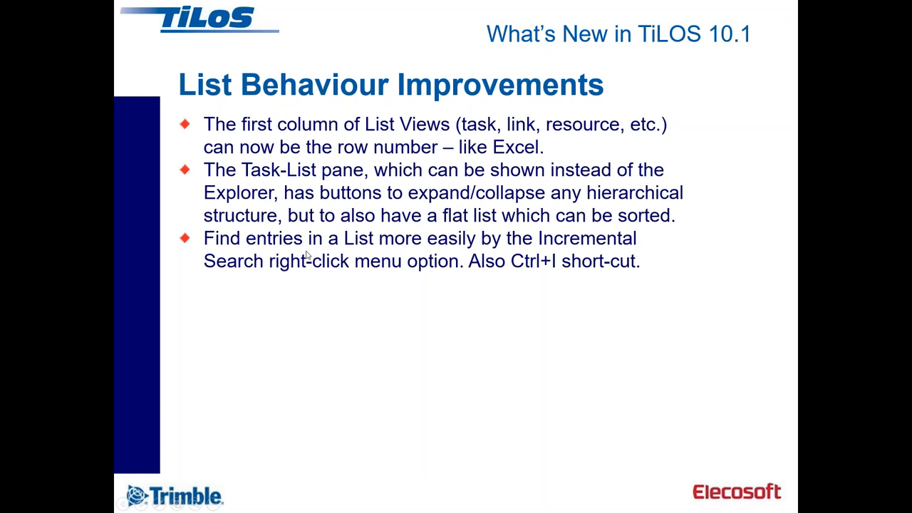
key(alt+Tab)
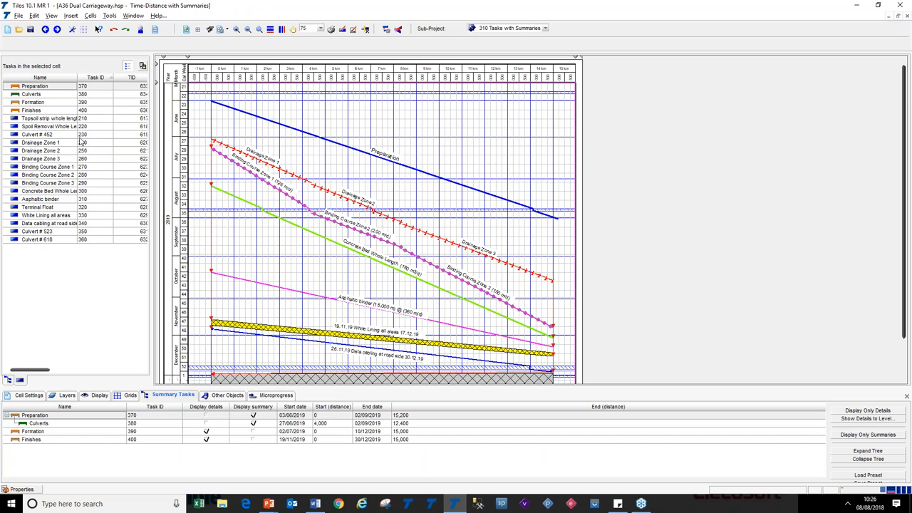
right_click(52, 138)
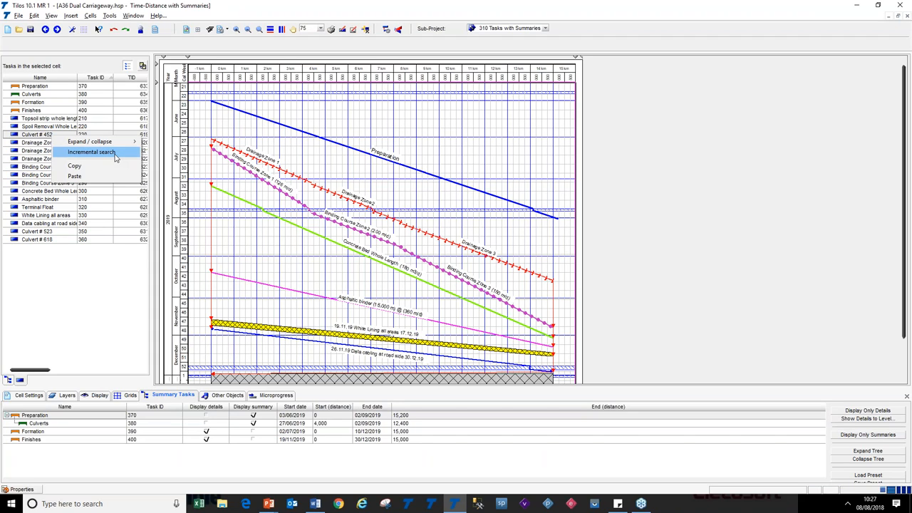
click(91, 153)
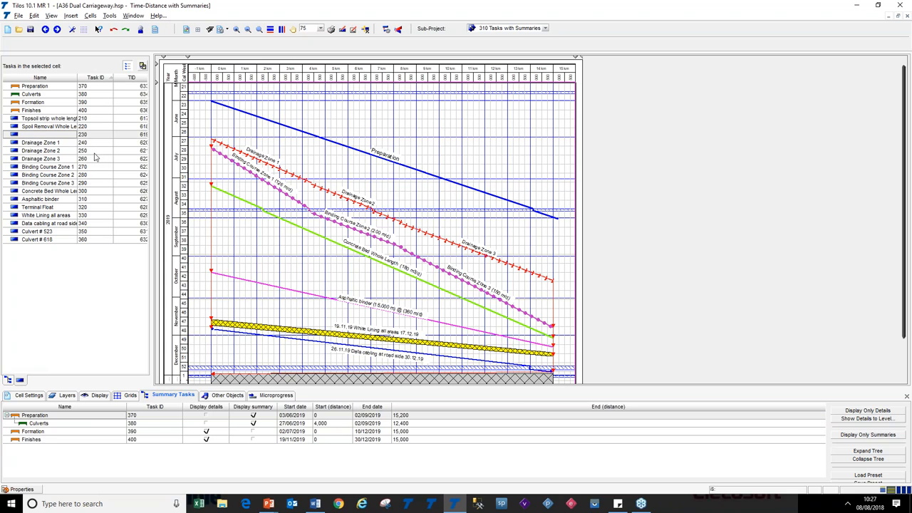
click(69, 136)
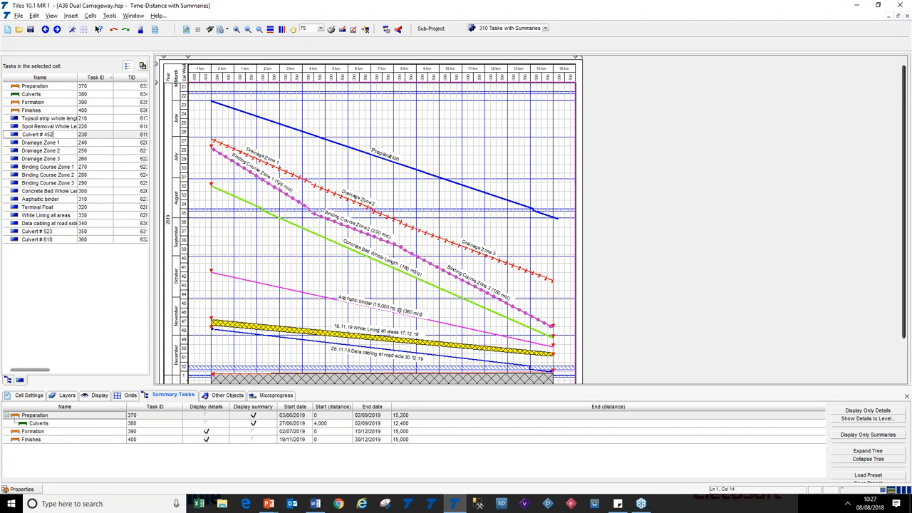
Run an incremental search in the task list pane for "Dra" and step through the matching tasks
click(43, 185)
right_click(47, 133)
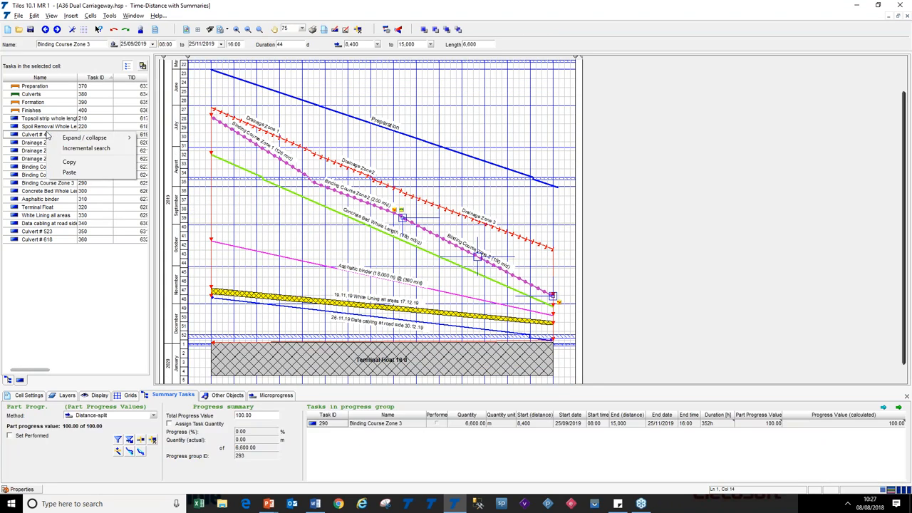
click(85, 149)
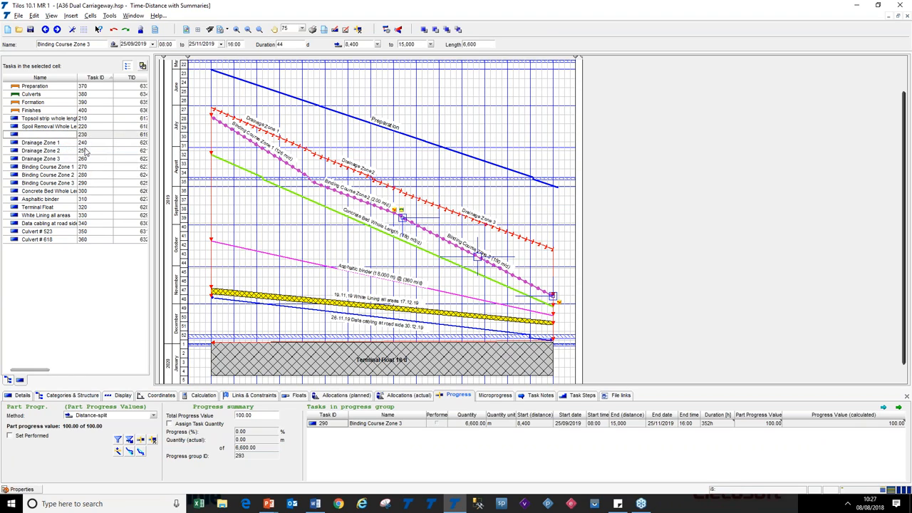
text(d)
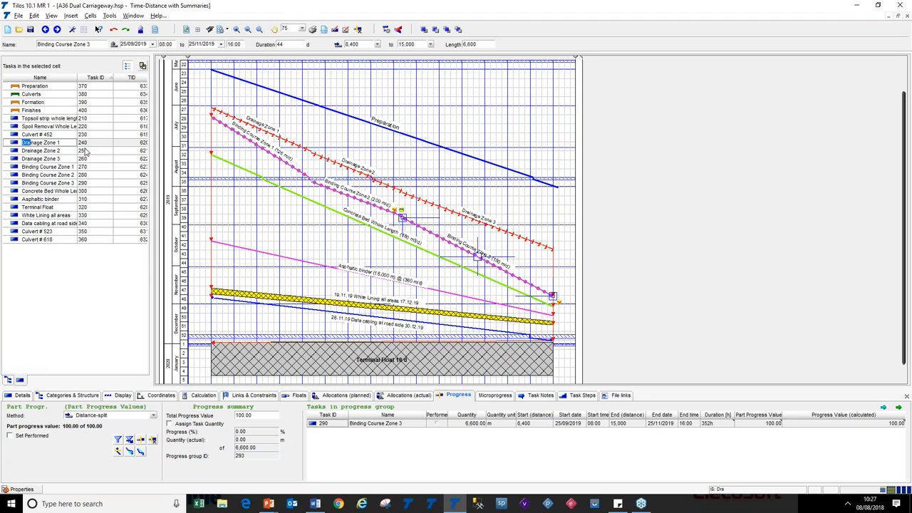
key(ctrl+Down)
key(ctrl+Down)
key(ctrl+Down)
key(ctrl+Down)
key(ctrl+Down)
key(ctrl+Down)
key(ctrl+Down)
key(ctrl+Up)
click(57, 167)
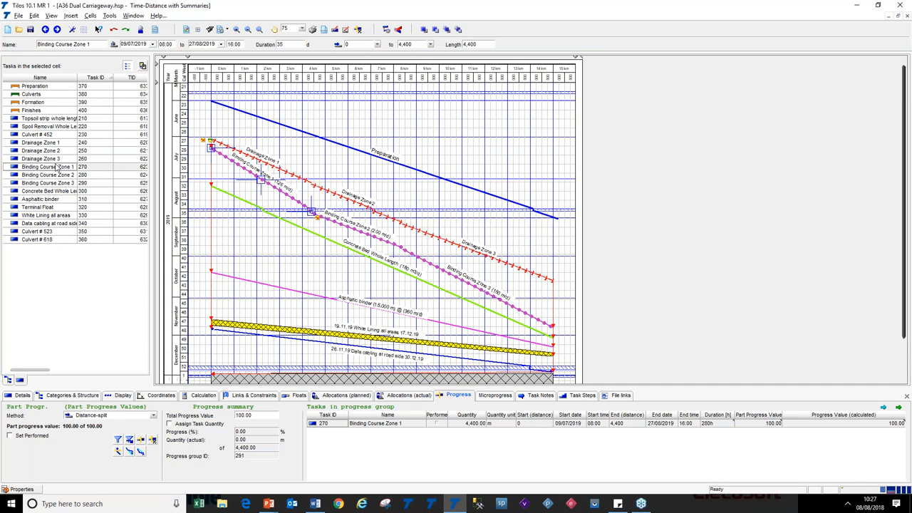
Switch to the slides, reveal the Copy/Paste tasks bullet, and return to TiLOS
key(alt+Tab)
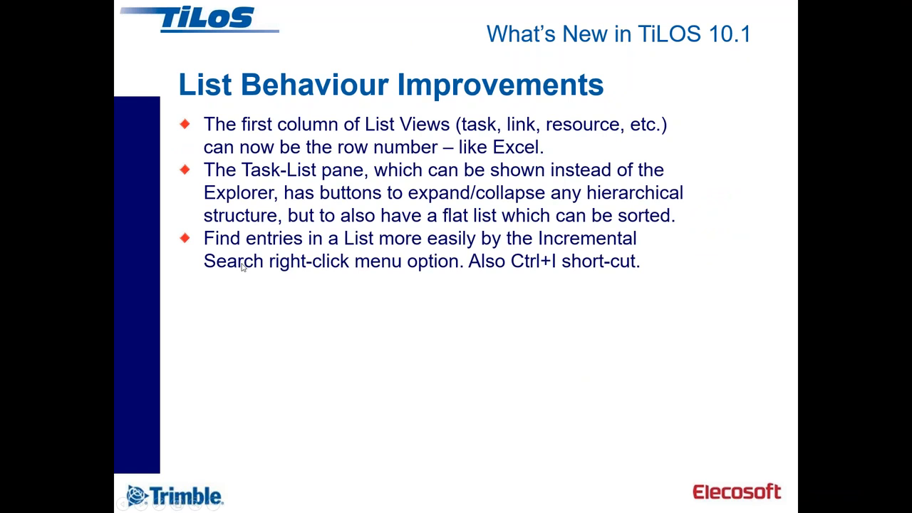
click(356, 283)
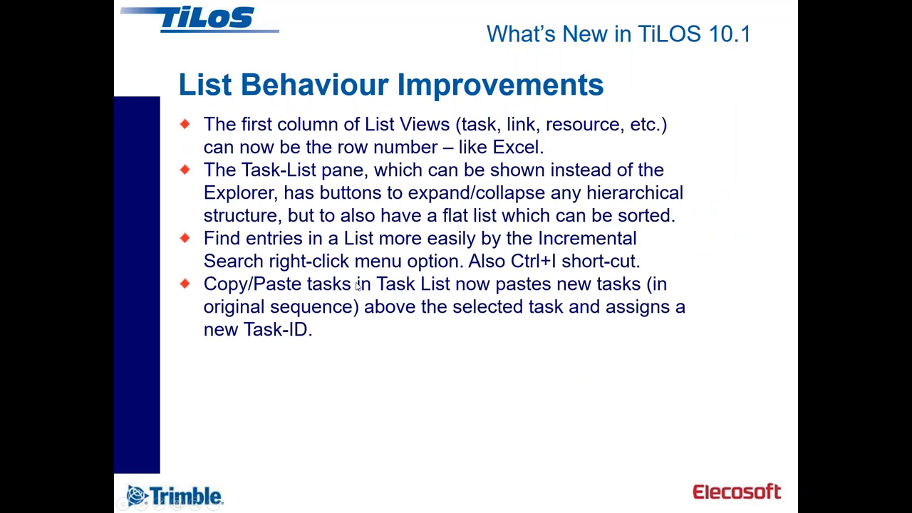
key(alt+Tab)
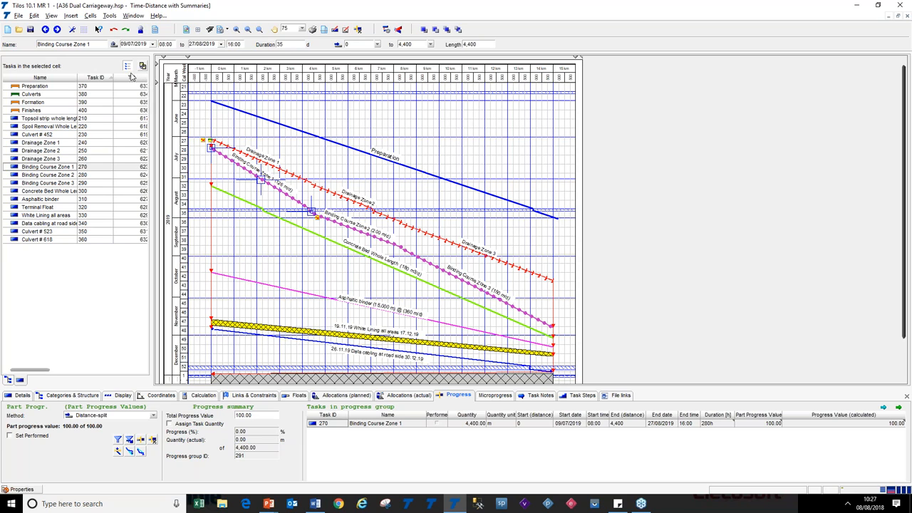
Open the Basic task list and sort its rows by Sub-Project
click(7, 380)
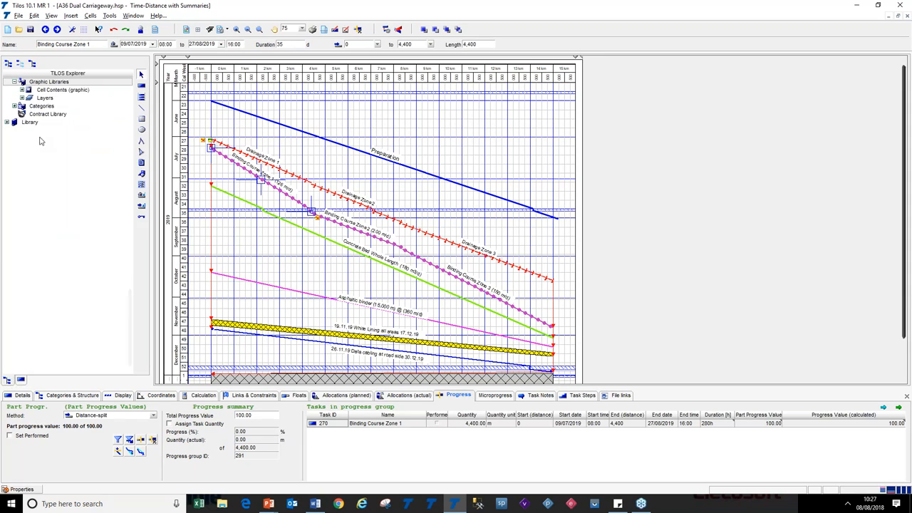
scroll(31, 180, up, 9)
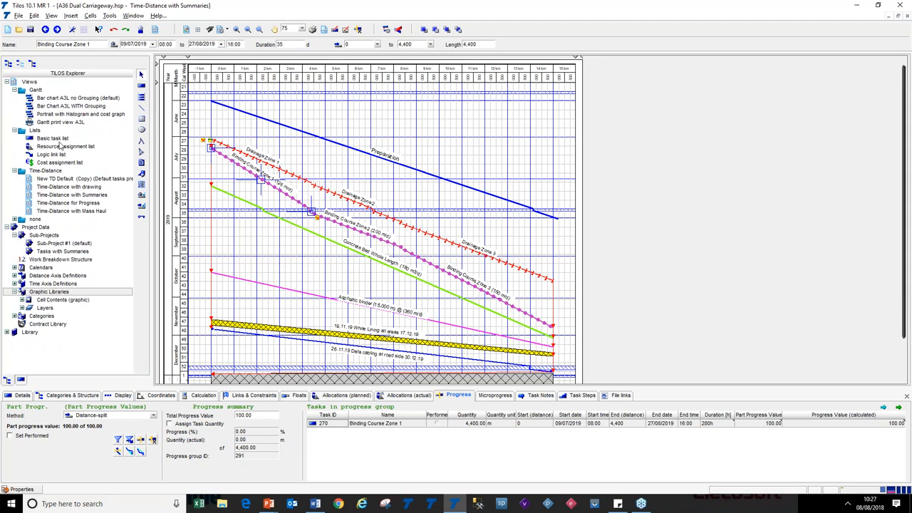
double_click(34, 139)
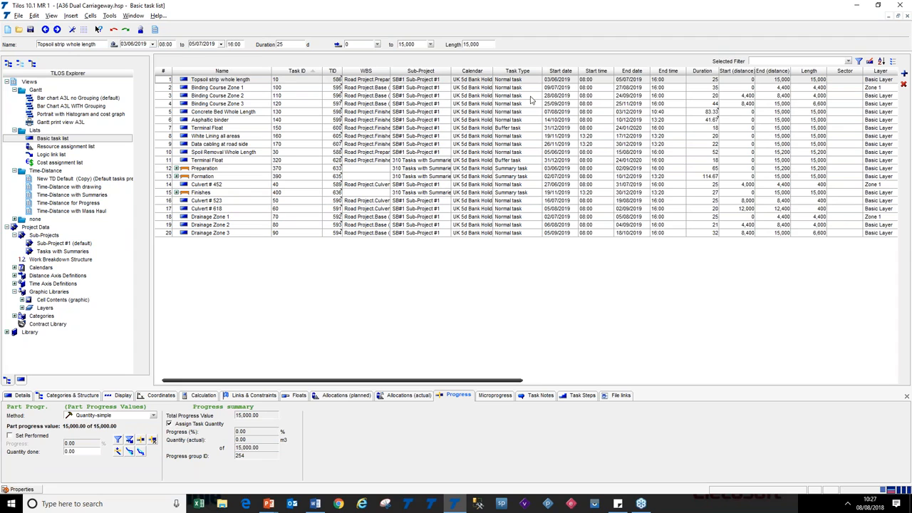
click(421, 72)
click(421, 72)
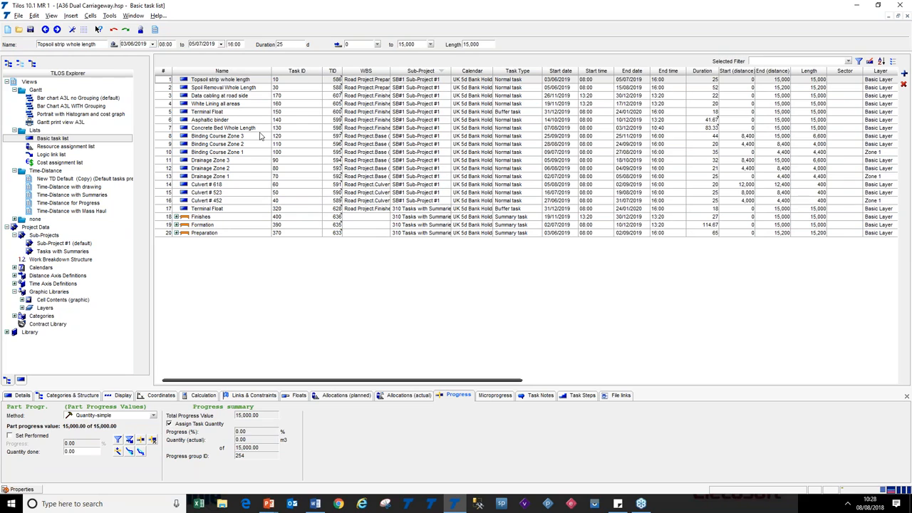
Copy the Binding Course Zone 3 to Binding Course Zone 1 rows and try to paste them above the Terminal Float row
click(171, 137)
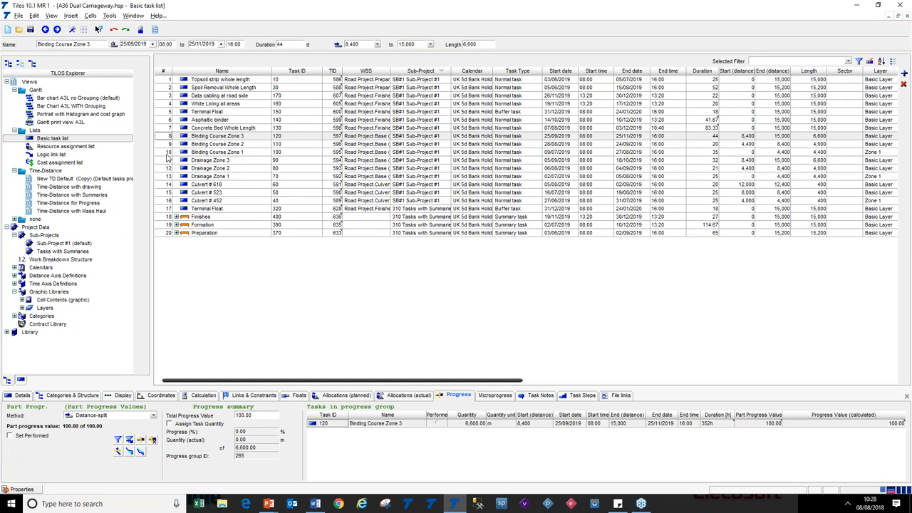
shift+click(167, 154)
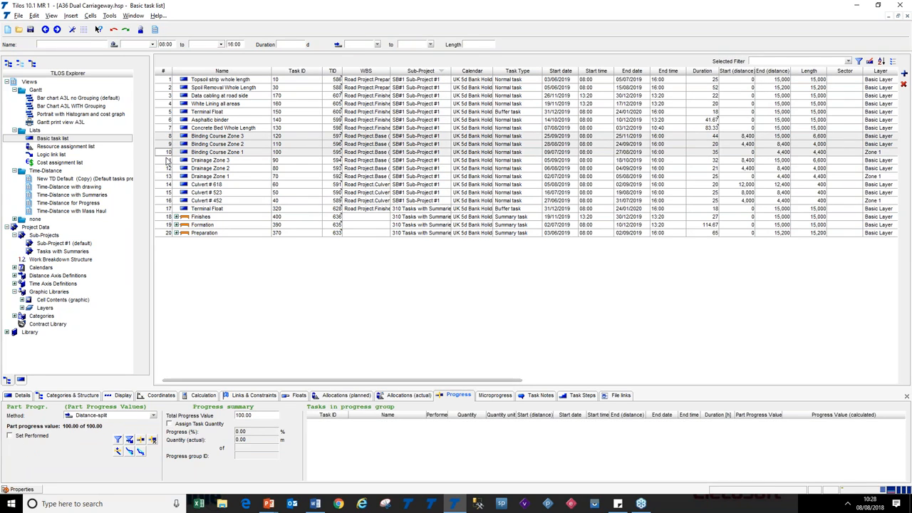
right_click(167, 153)
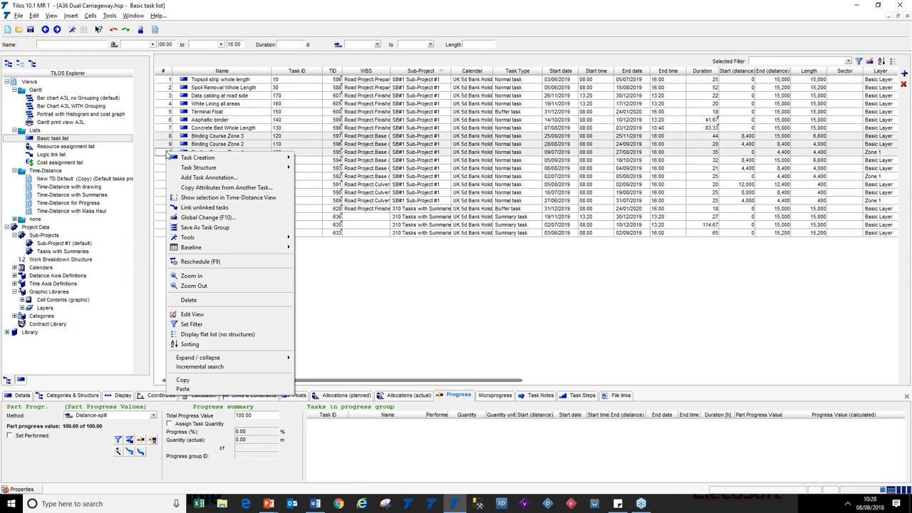
click(217, 389)
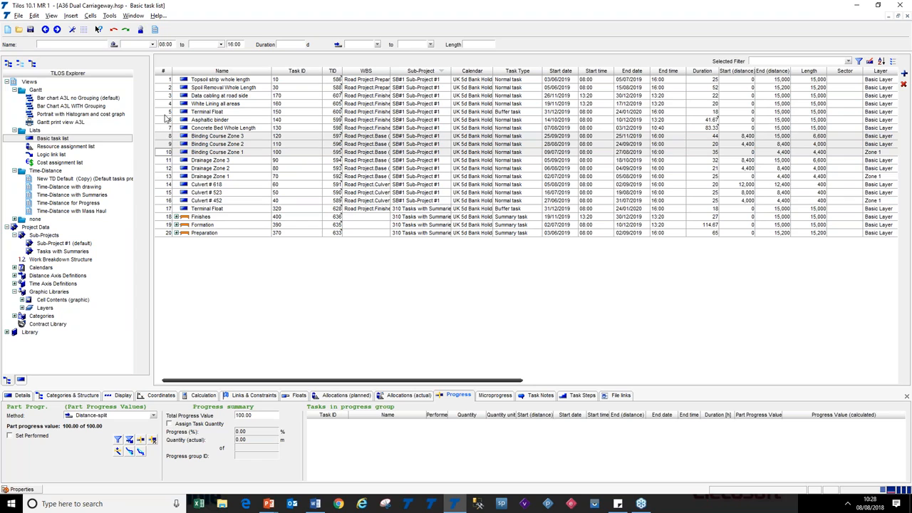
click(167, 112)
right_click(167, 114)
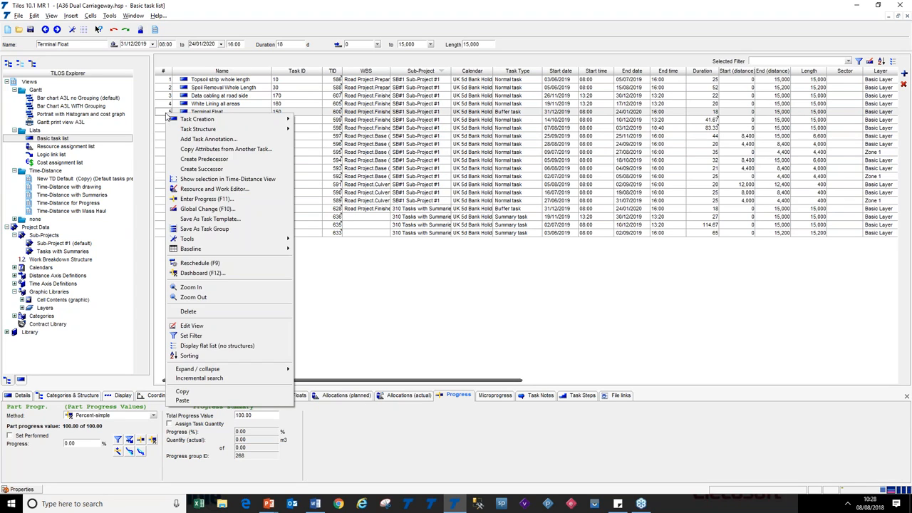
click(184, 399)
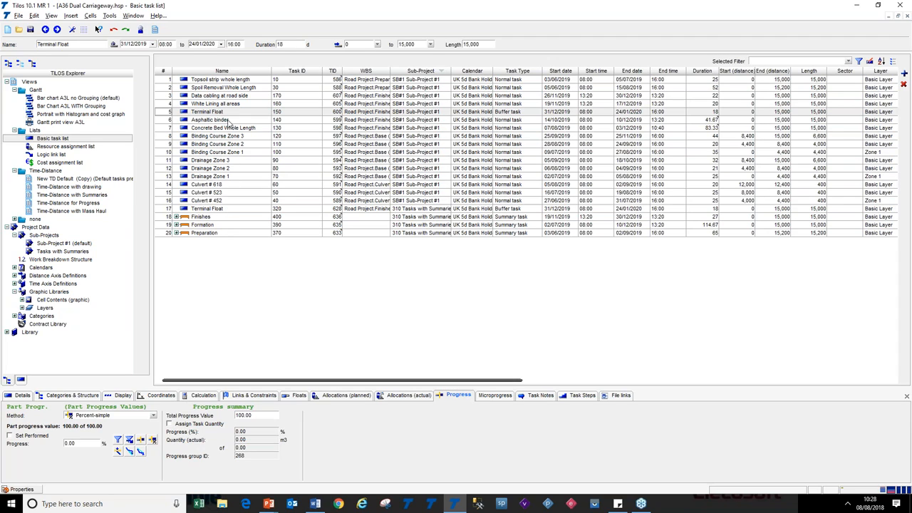
Select several task rows, ending on the Binding Course Zone 3 row
click(170, 104)
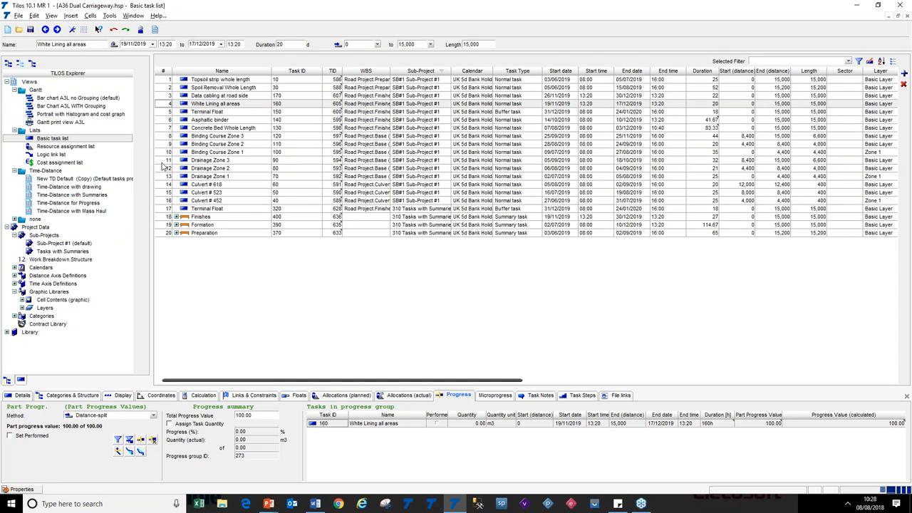
click(163, 161)
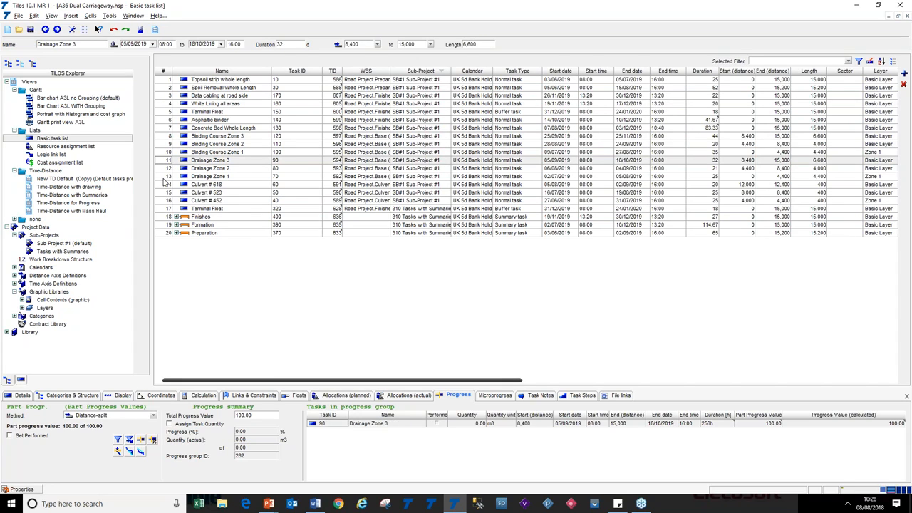
shift+click(165, 176)
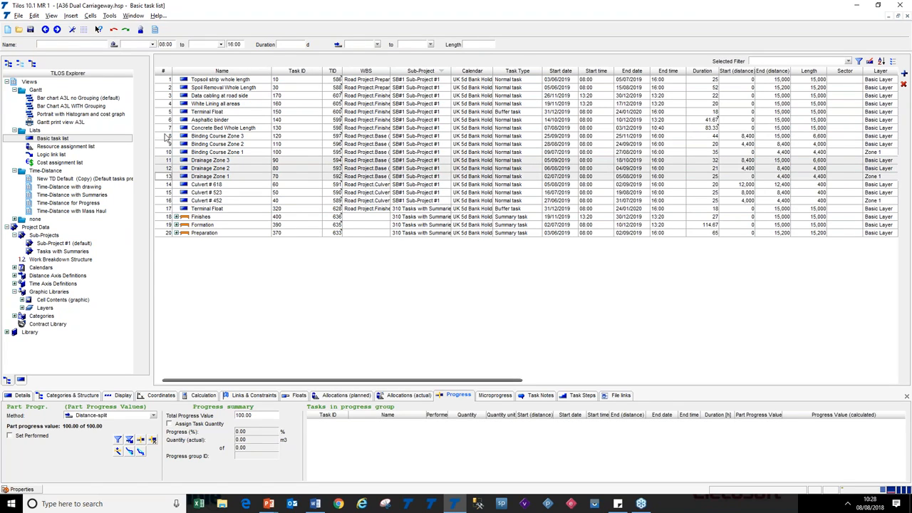
click(165, 136)
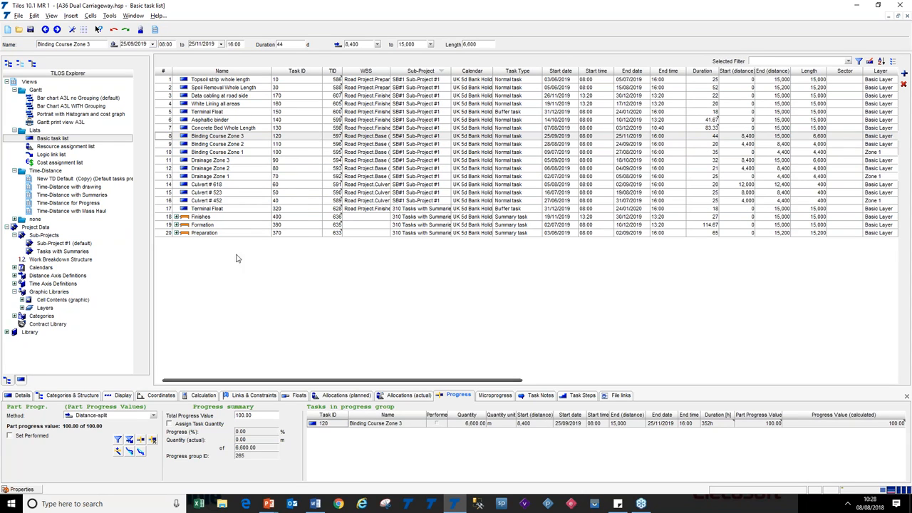
Switch to the slides to show the Data Exchange Improvements slide, then return to TiLOS
key(alt+Tab)
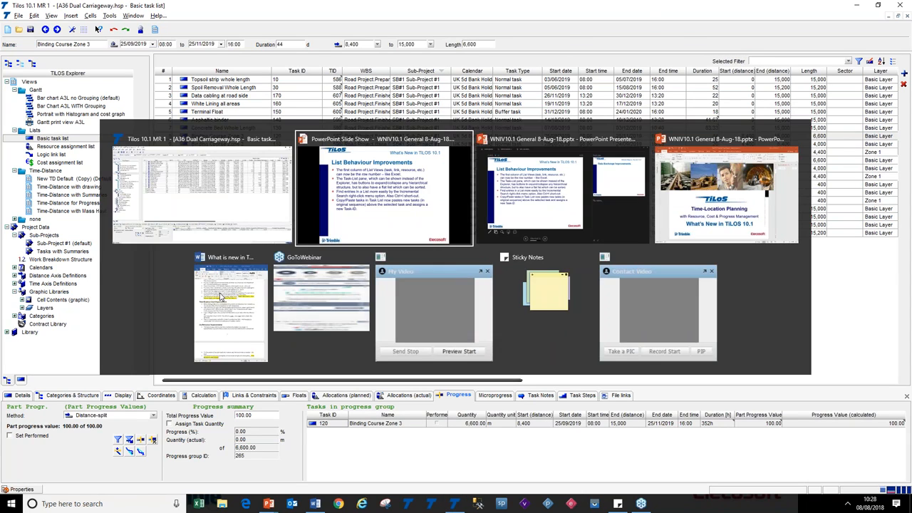
click(354, 321)
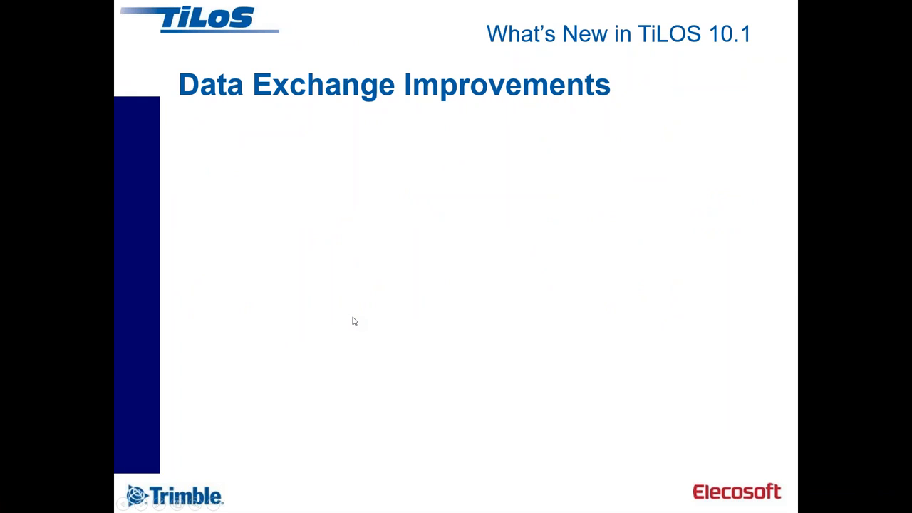
click(344, 260)
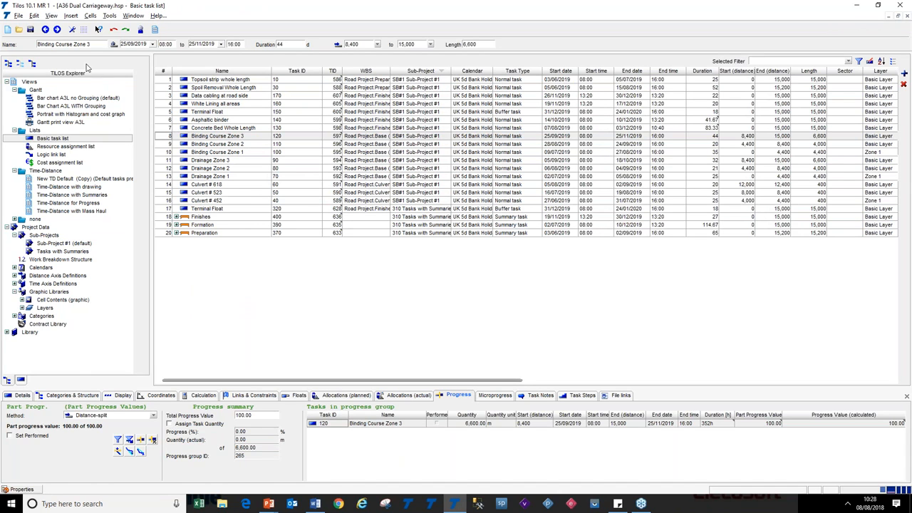
Start an MS Project (XML) export and accept the data destination file MSP export test2.xml
click(17, 16)
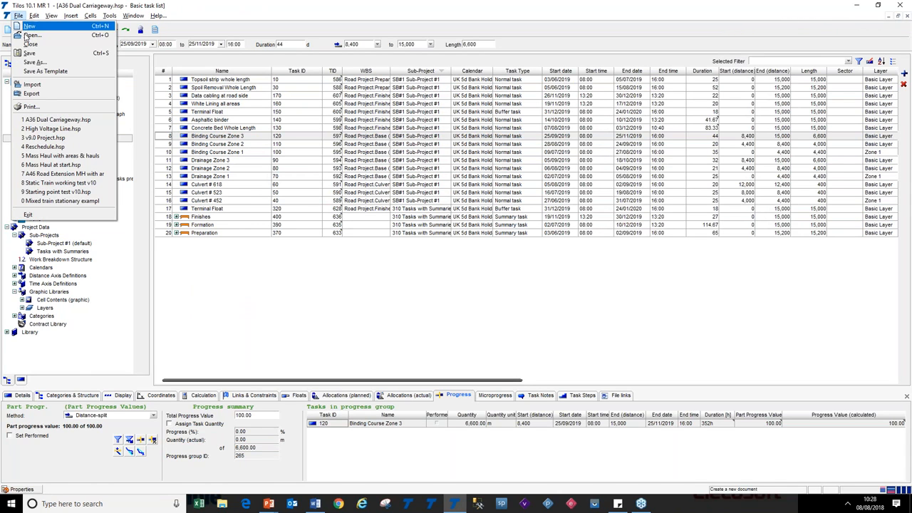
click(42, 97)
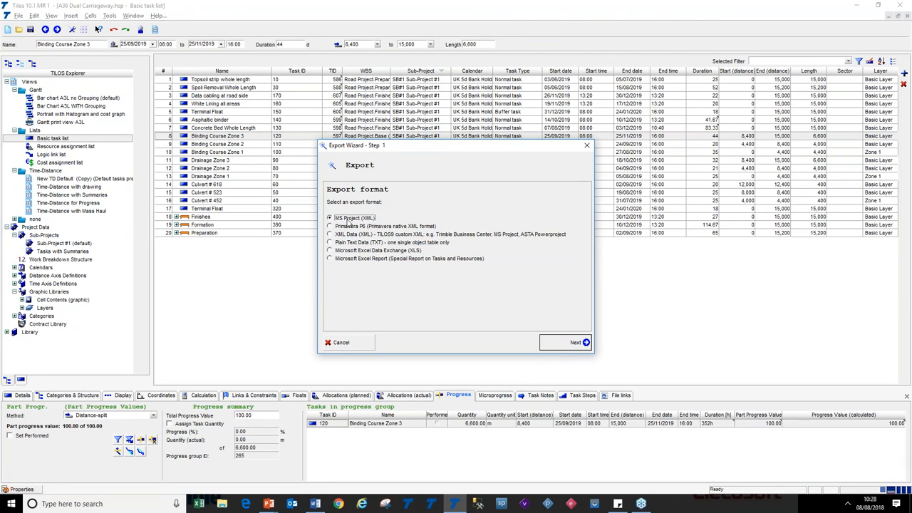
click(555, 343)
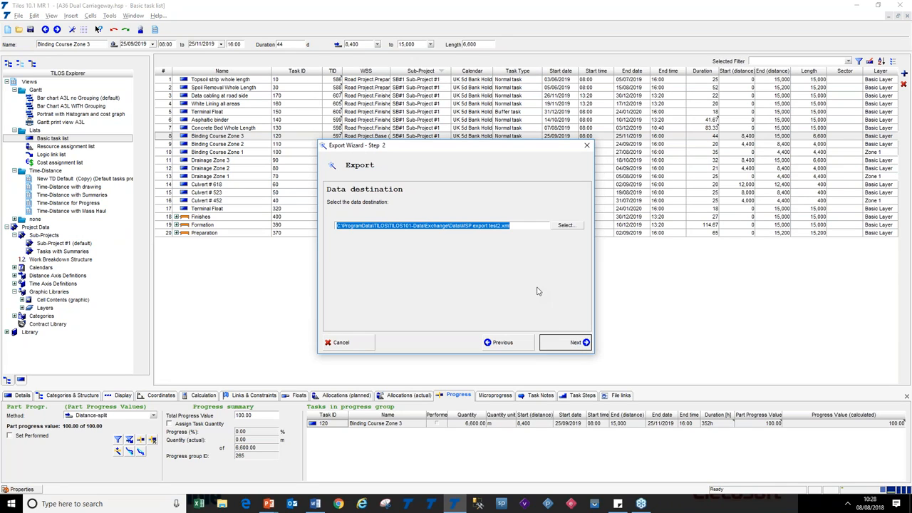
click(520, 226)
drag(511, 226, 465, 228)
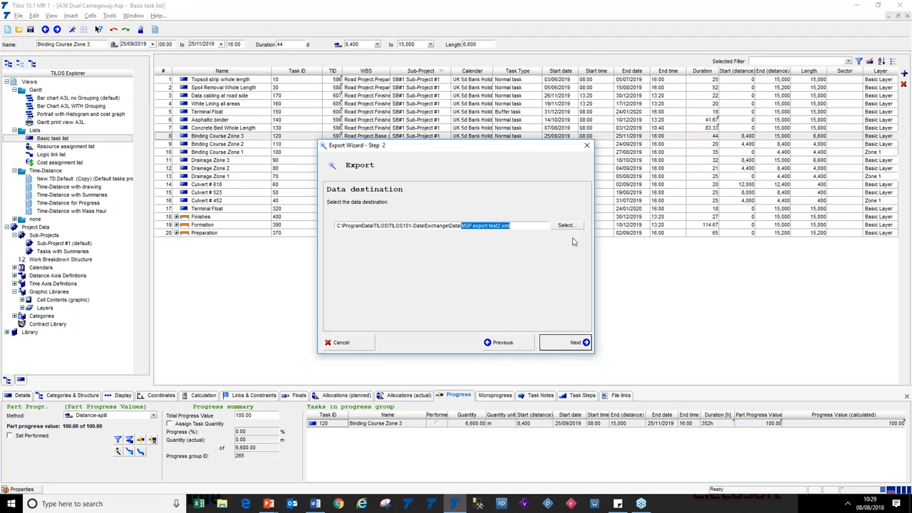
click(571, 345)
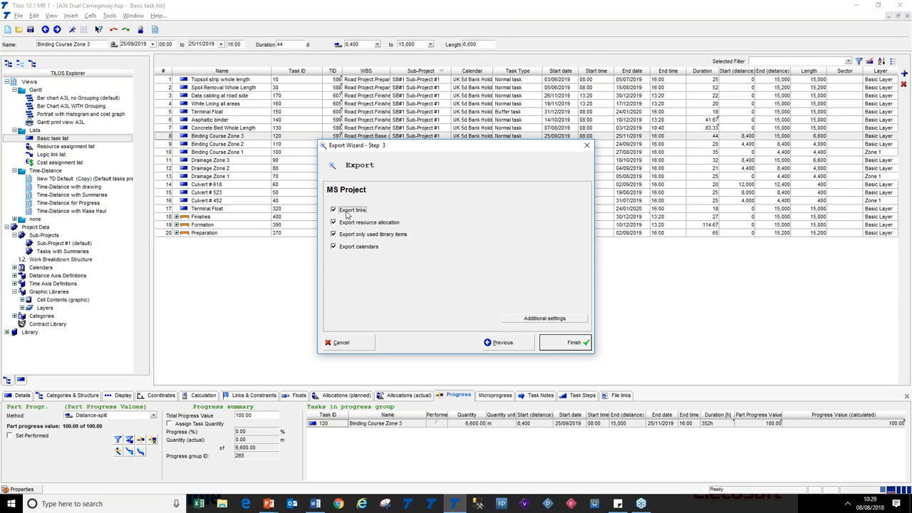
Review the export's additional TILOS-to-MS Project field mappings, reselecting UID, confirm them, and cancel the export wizard
click(548, 321)
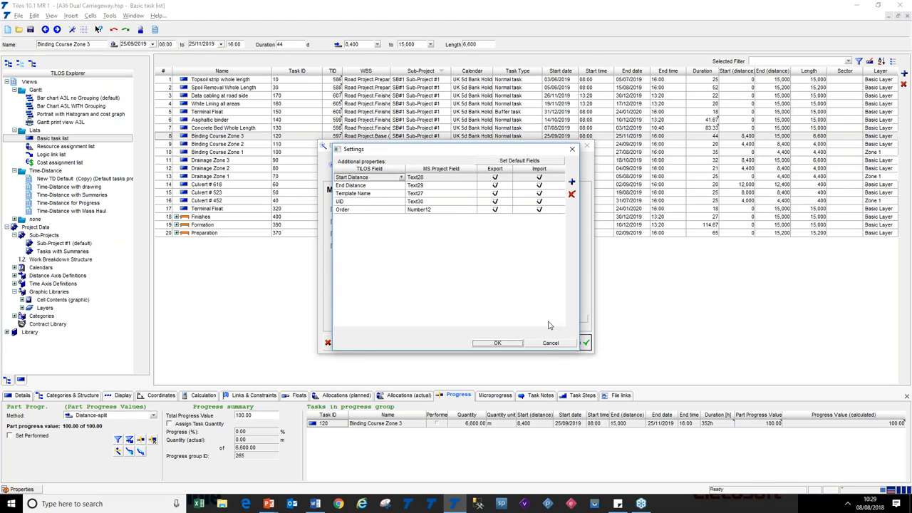
click(374, 182)
click(374, 182)
click(430, 182)
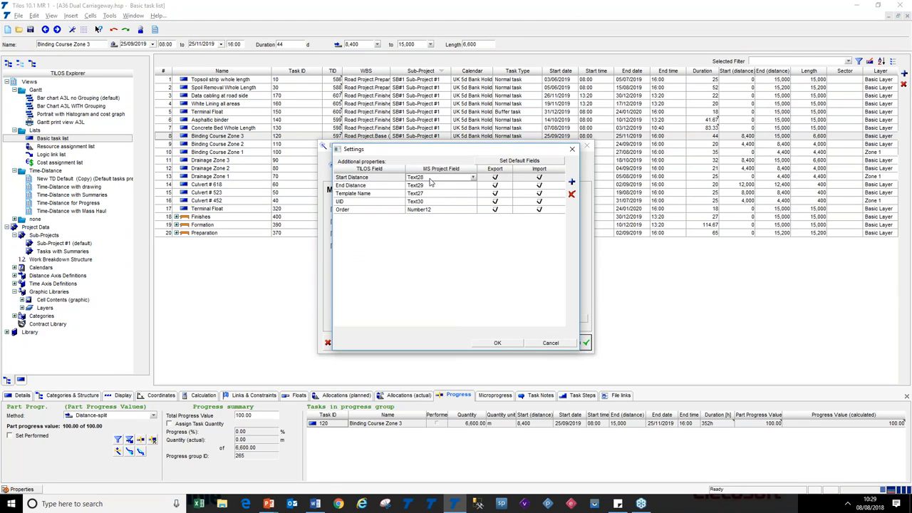
click(374, 185)
click(372, 195)
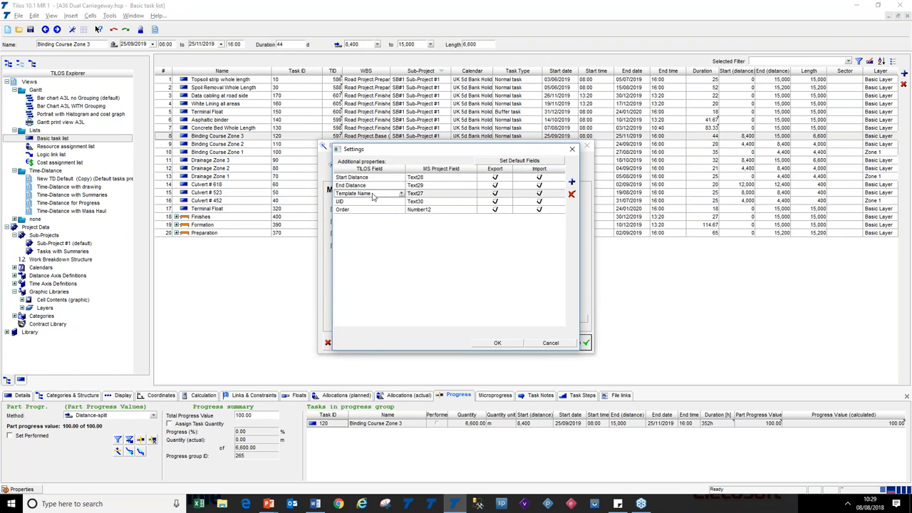
click(373, 203)
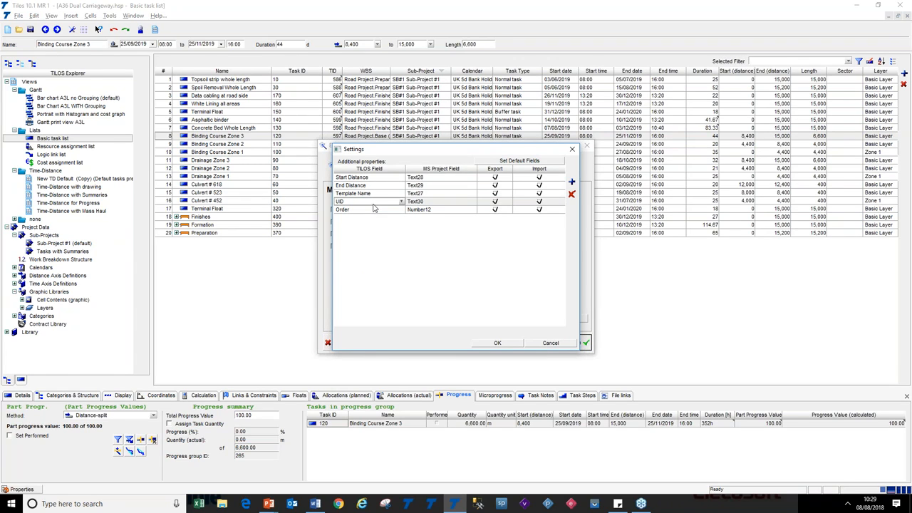
click(403, 203)
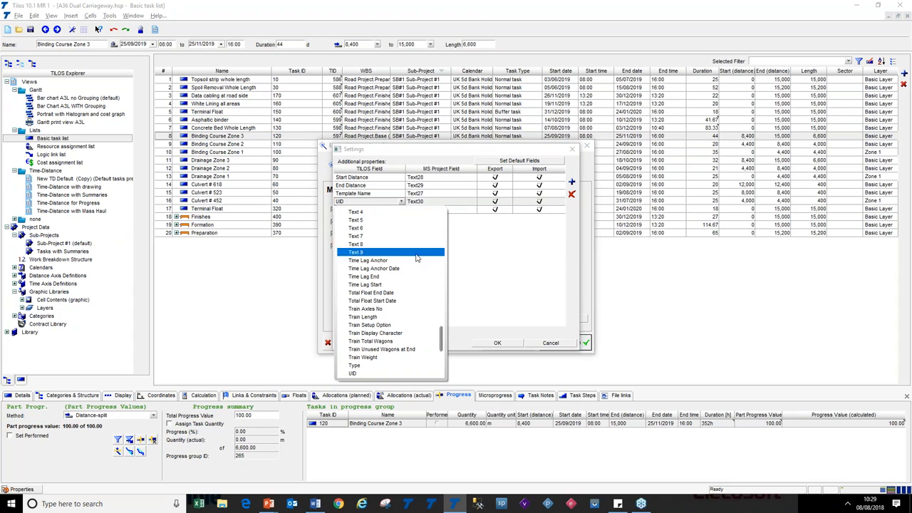
drag(441, 332, 440, 308)
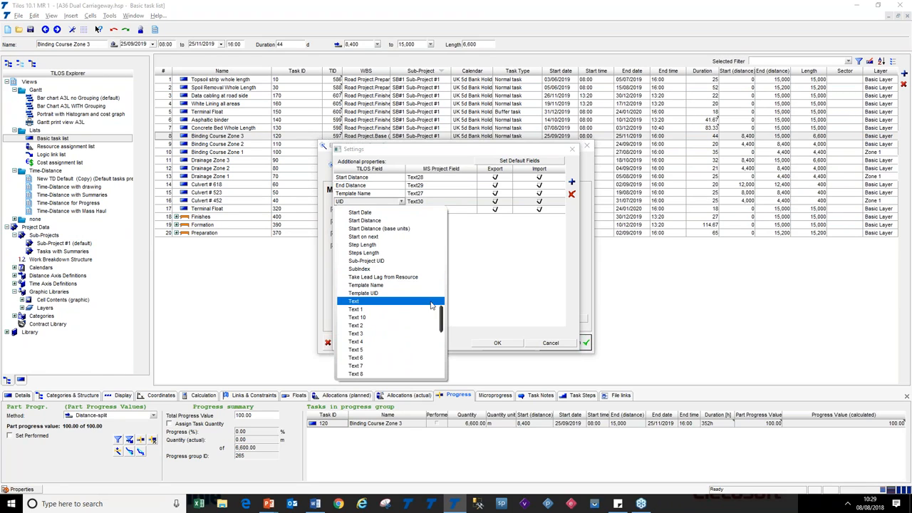
drag(441, 324, 441, 356)
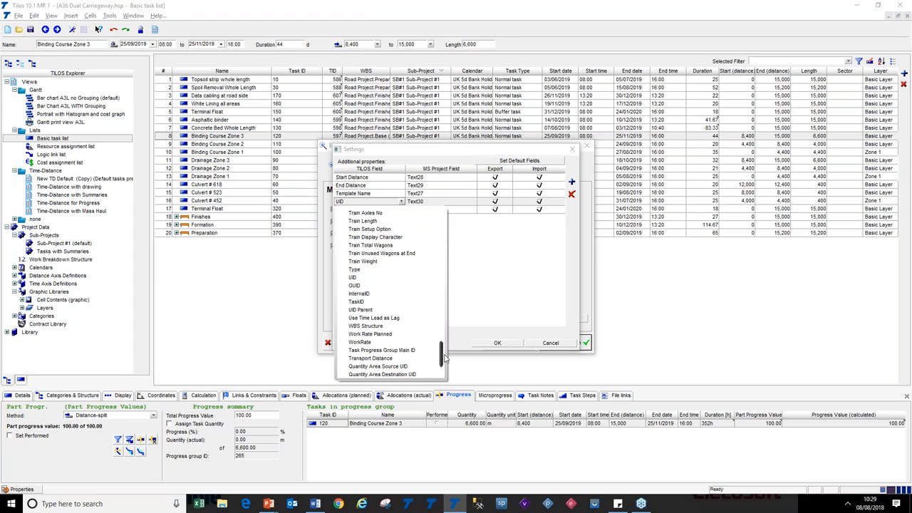
click(392, 278)
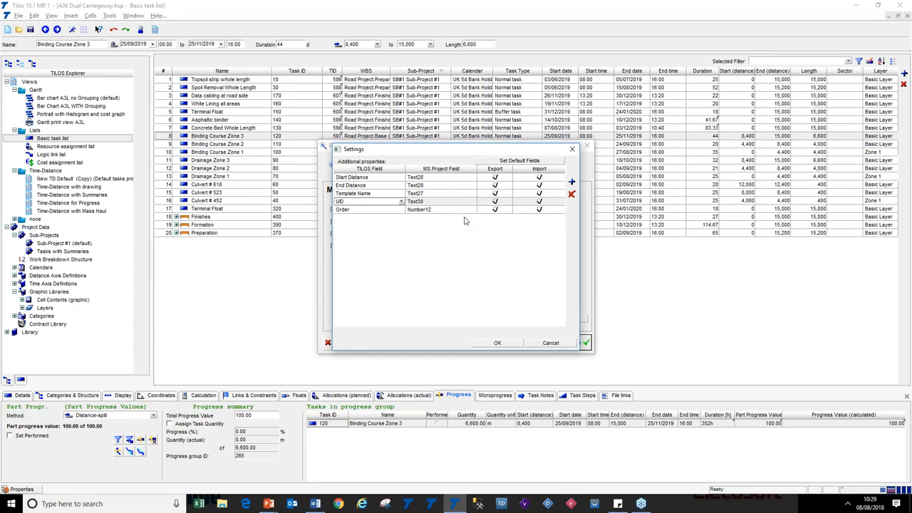
click(498, 344)
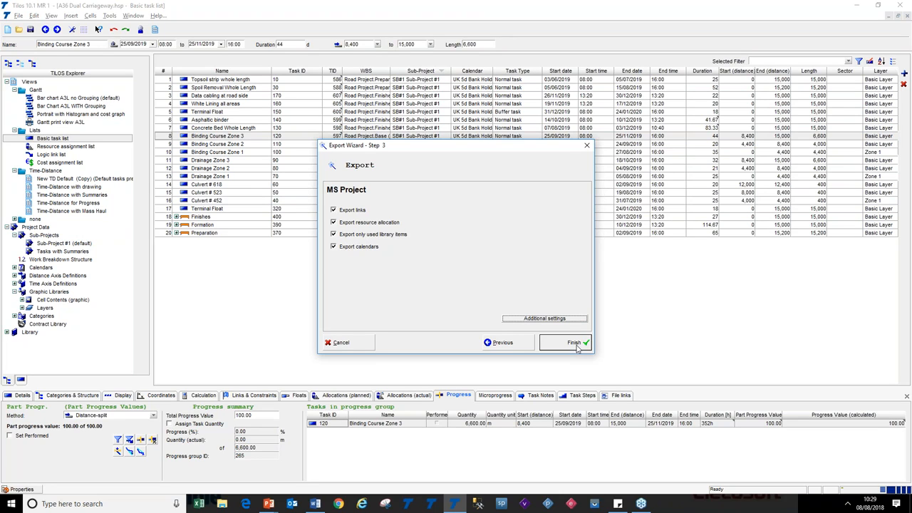
click(351, 344)
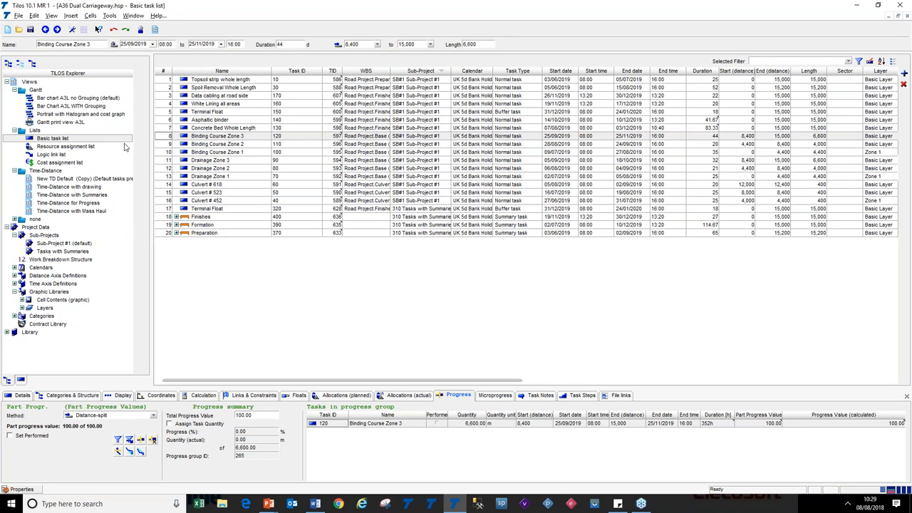
click(18, 16)
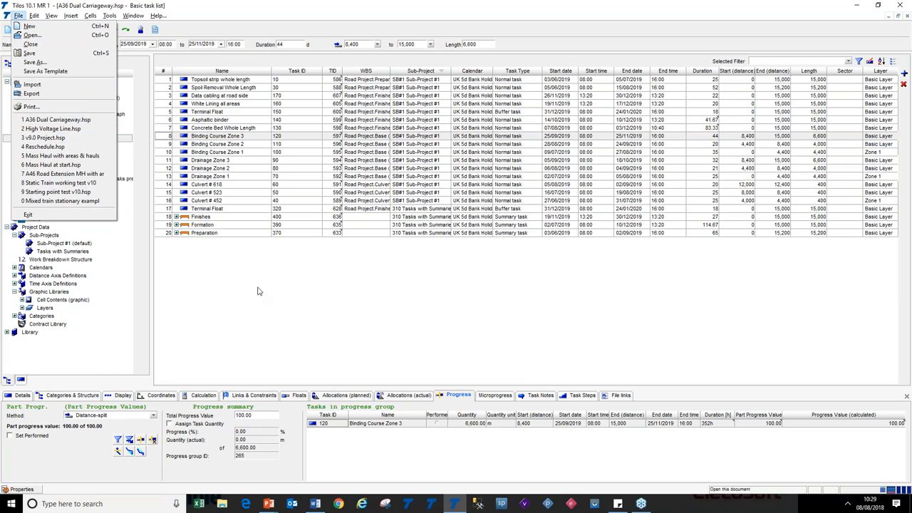
click(289, 316)
Switch to the slides, reveal the Library clipboard export bullet, and return to TiLOS
key(alt+Tab)
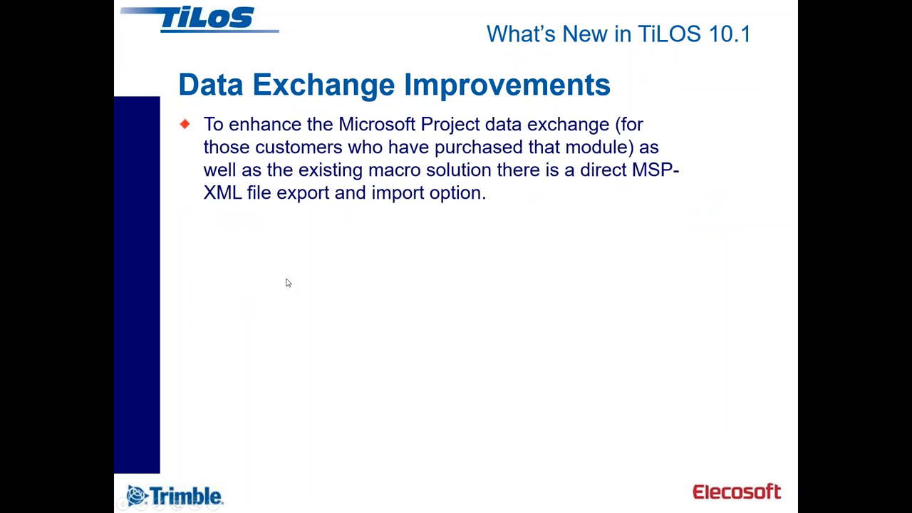
click(352, 272)
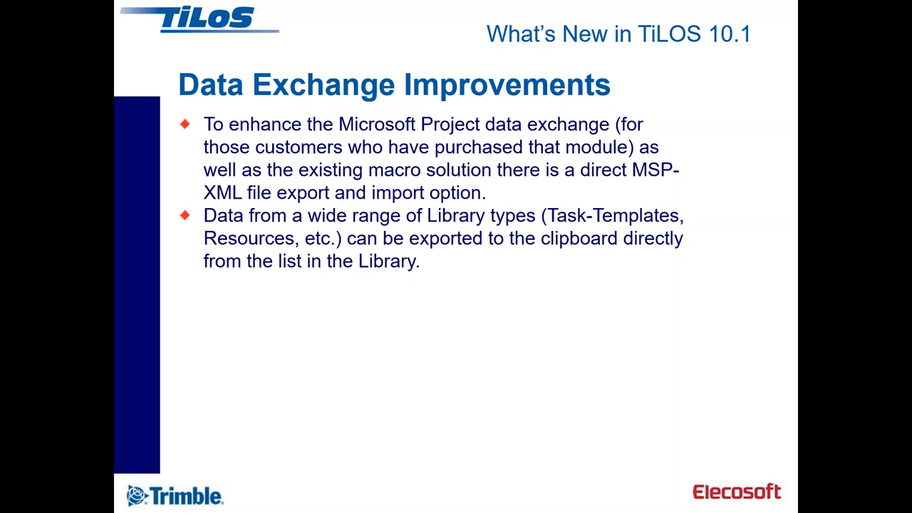
key(alt+Tab)
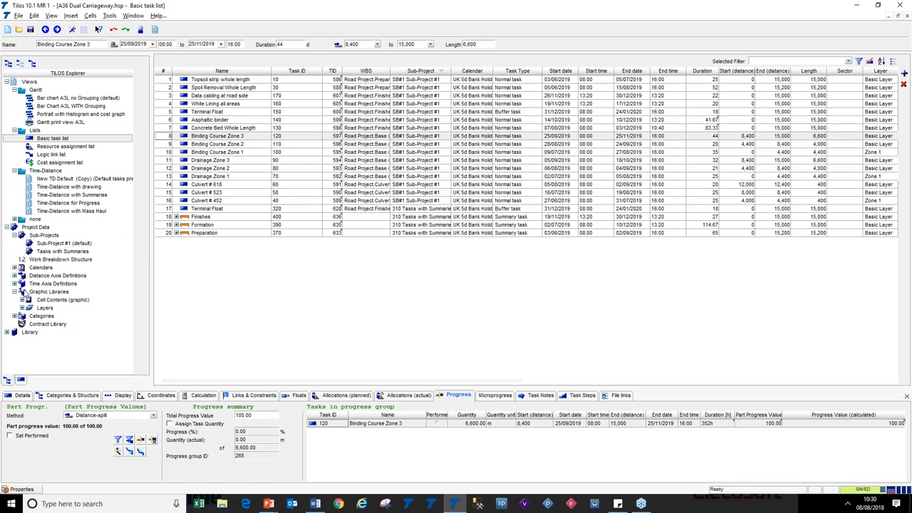
Expand the Library's Task Libraries and Road Work templates in the explorer and open the Task Templates list
click(6, 226)
click(6, 235)
click(14, 243)
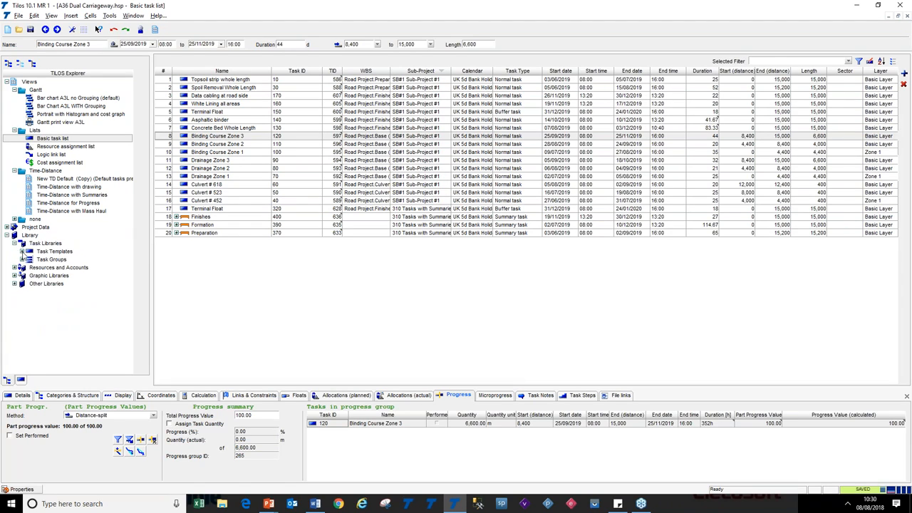
click(22, 252)
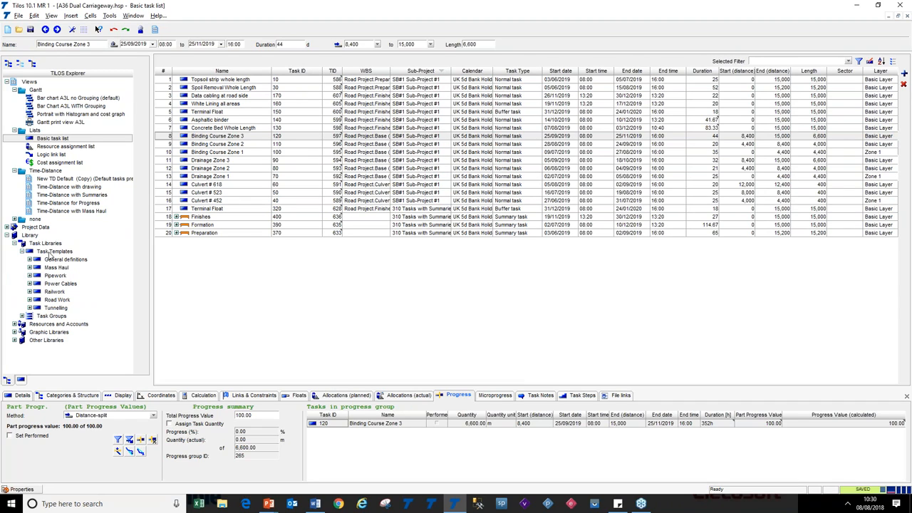
click(29, 300)
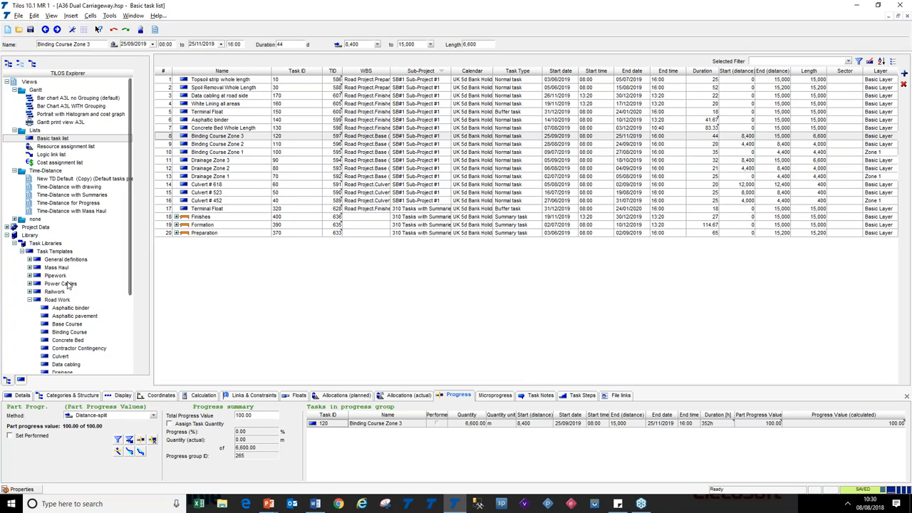
click(35, 253)
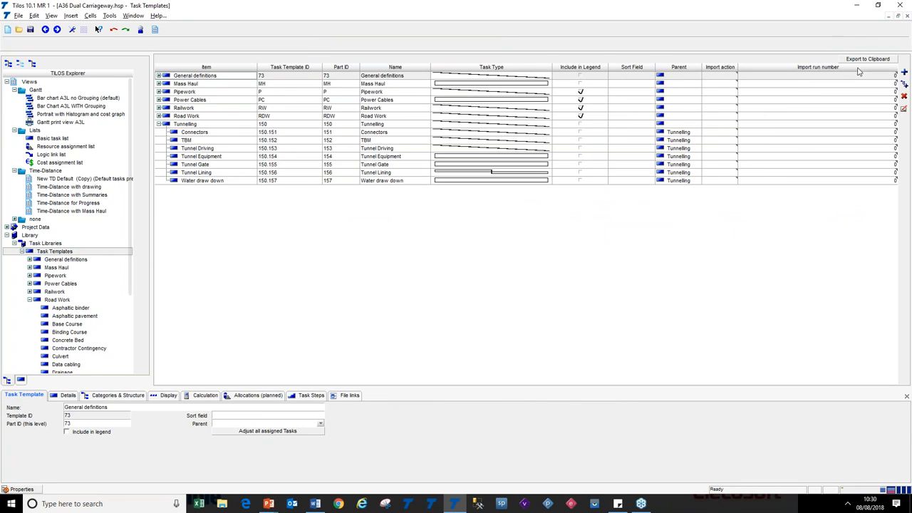
Open the spreadsheet column settings of the Task Templates list and close them without changes
right_click(540, 71)
click(583, 113)
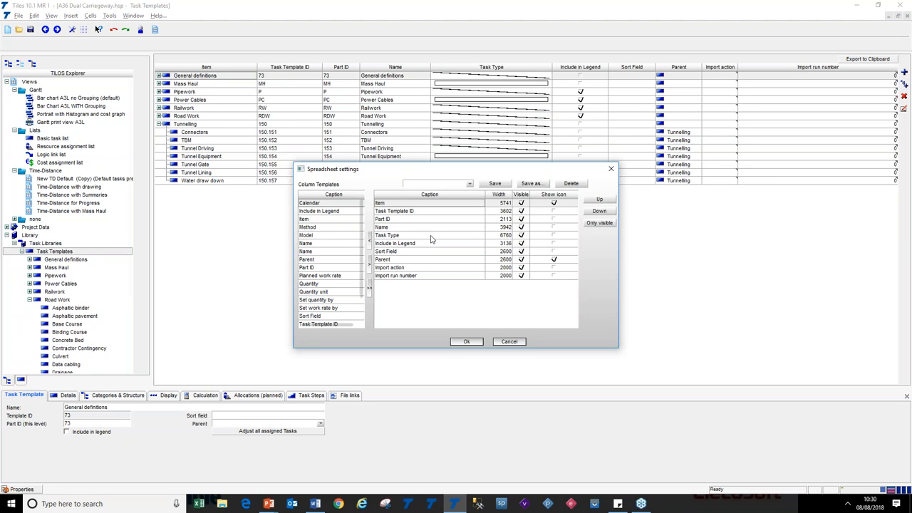
click(509, 342)
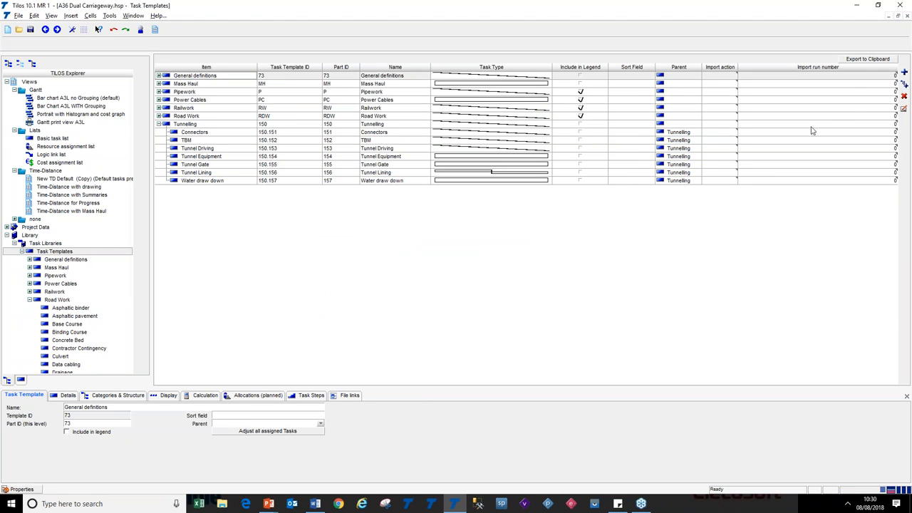
Export the task templates to the clipboard with the Method field deselected
click(865, 61)
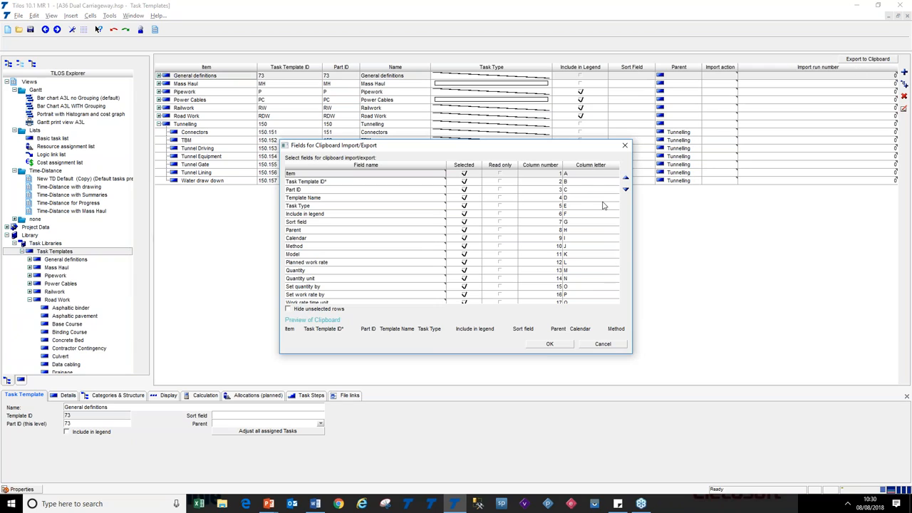
click(464, 246)
click(559, 346)
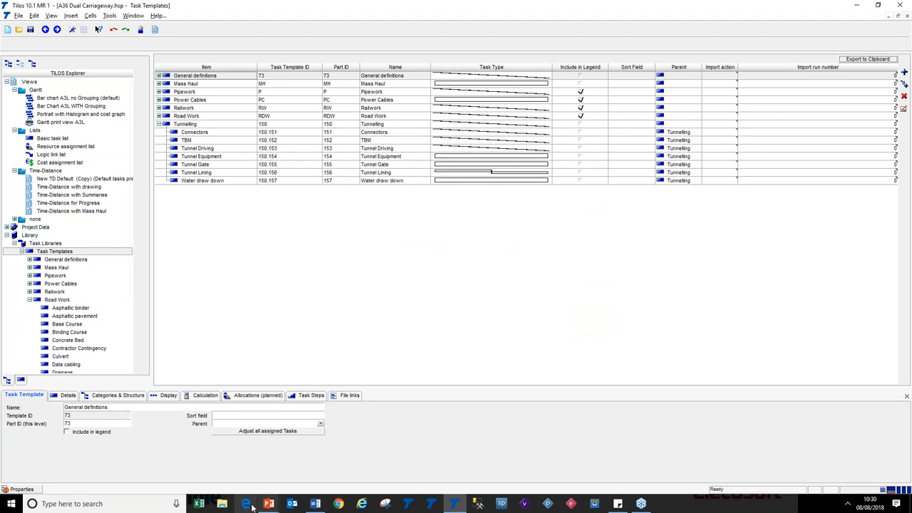
Switch to Excel and paste the exported task template data into the blank Book1 sheet
click(200, 503)
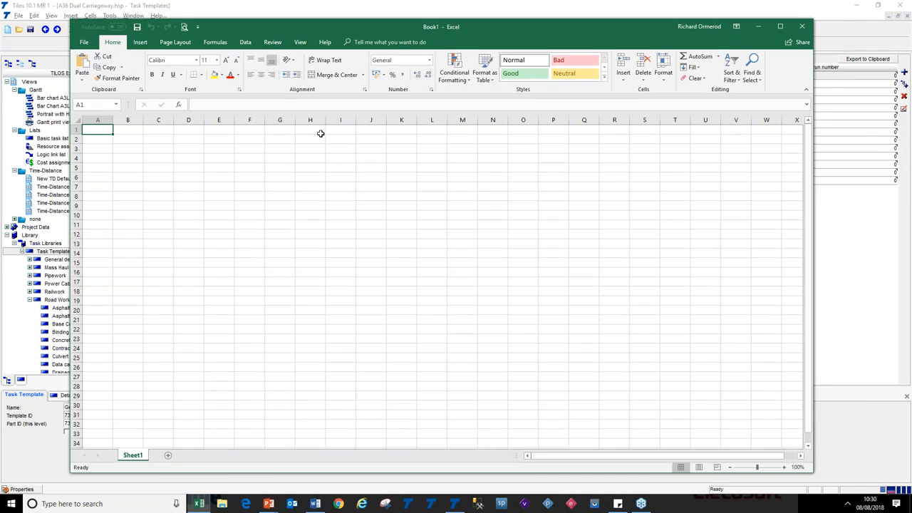
key(ctrl+v)
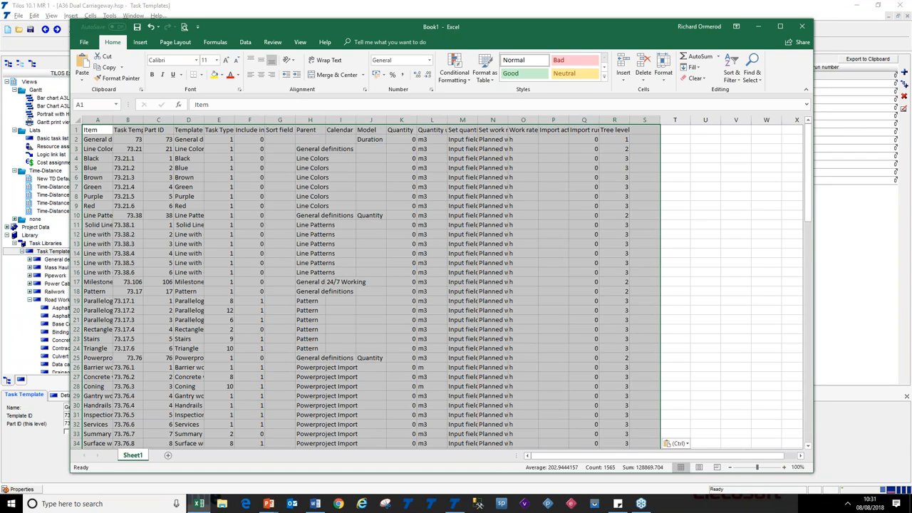
click(262, 197)
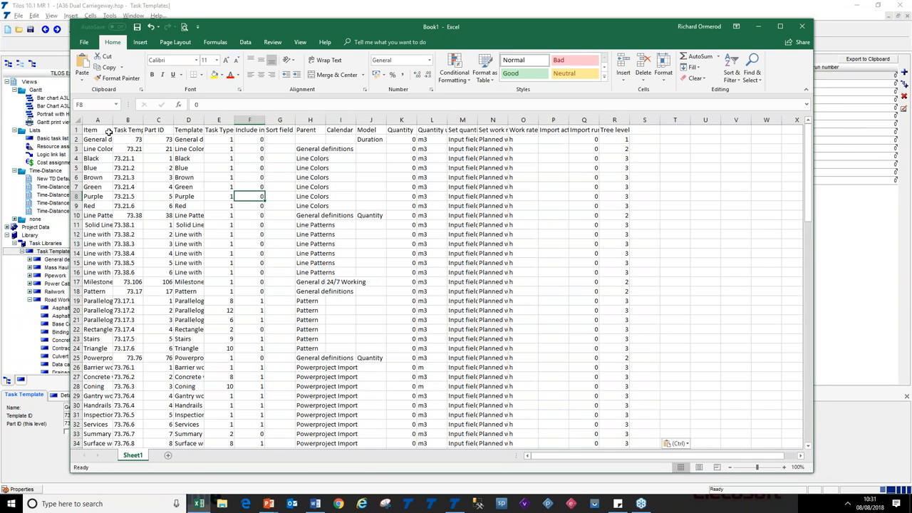
Autofit column A's width in the pasted sheet and minimise Excel
double_click(113, 122)
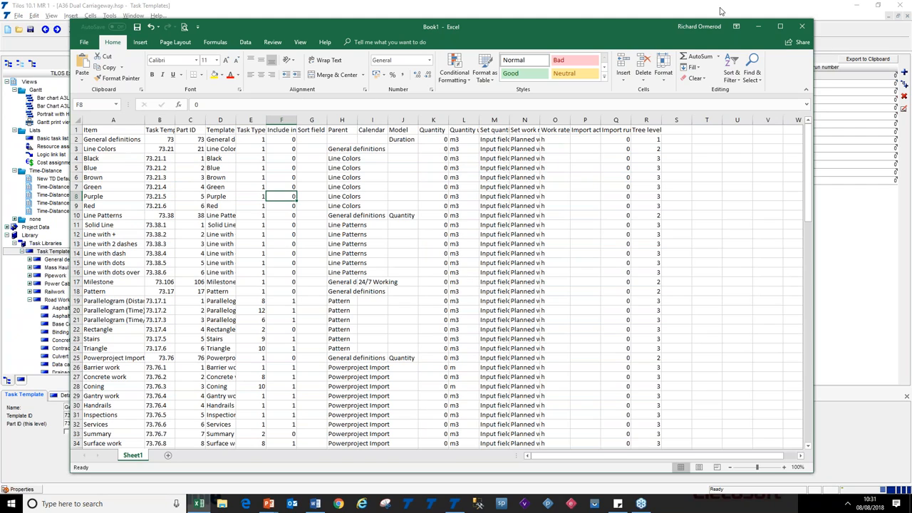
click(758, 26)
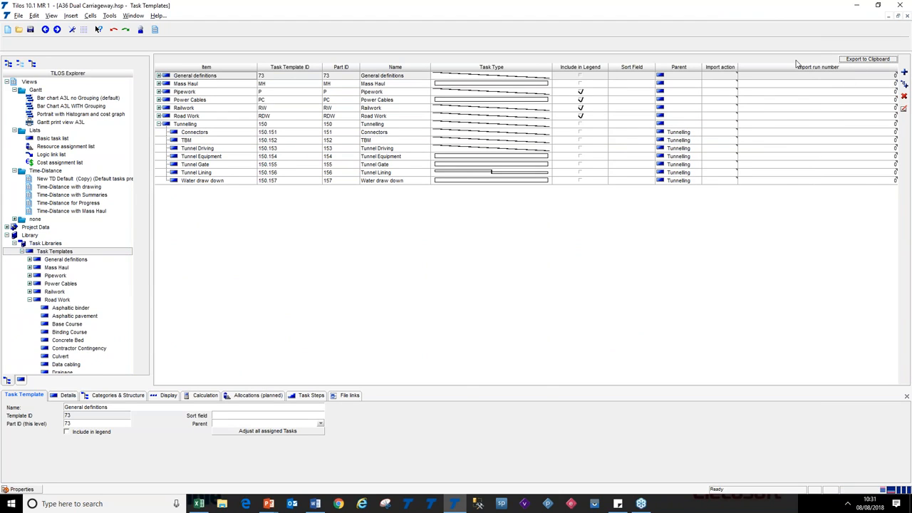
click(19, 15)
click(19, 16)
click(18, 15)
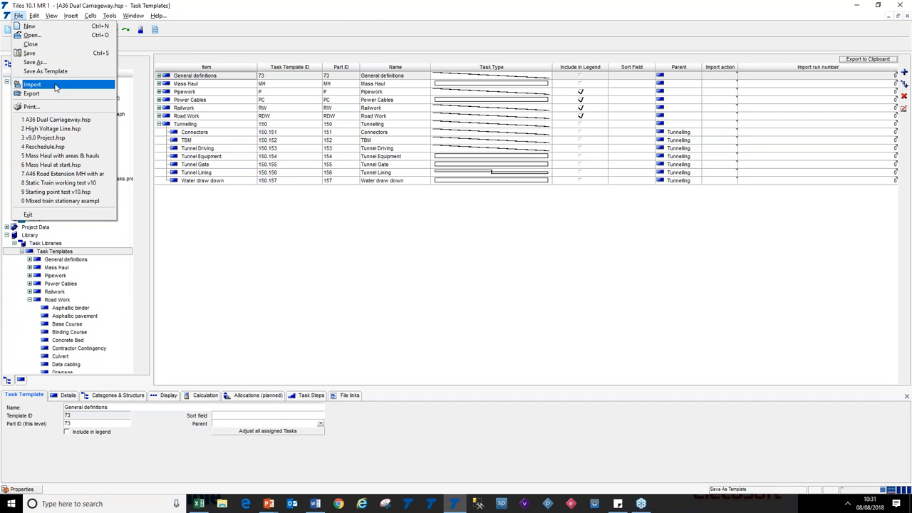
Switch to the slide show and advance to the Reschedule Improvements slide
key(alt+Tab)
key(alt+Tab)
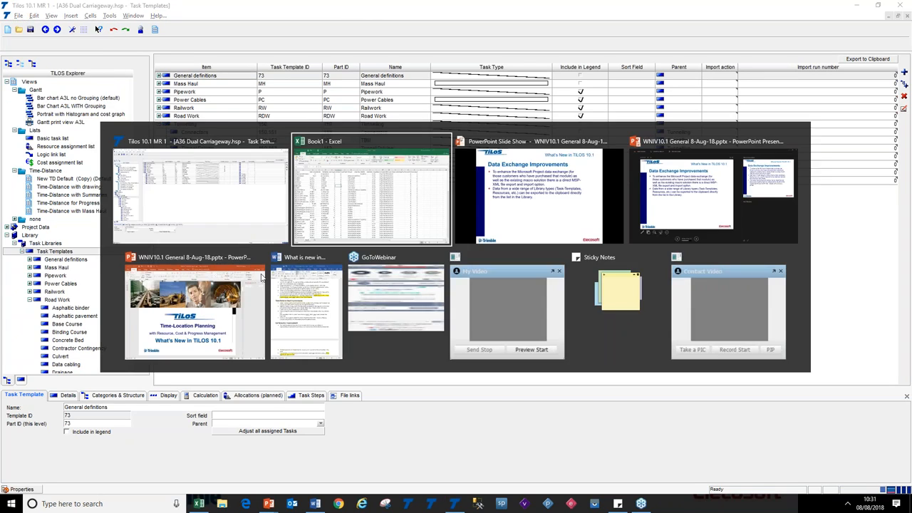
key(Right)
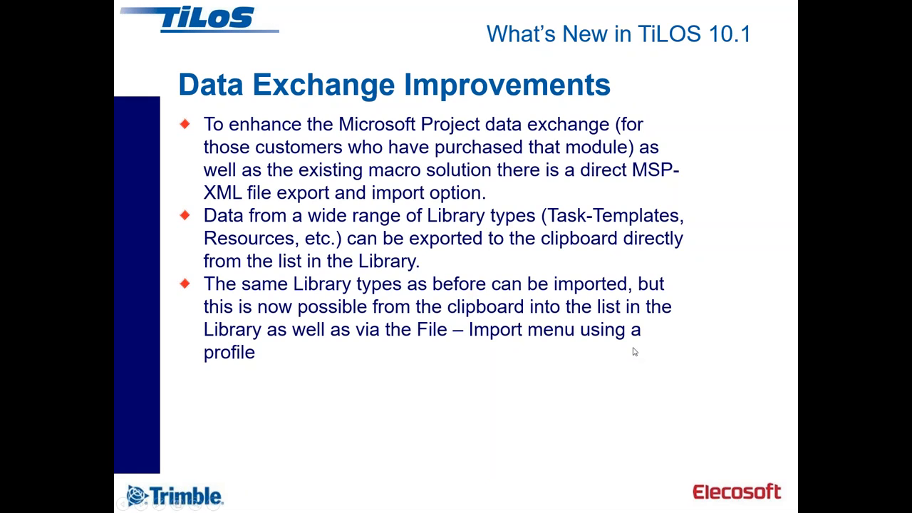
click(549, 337)
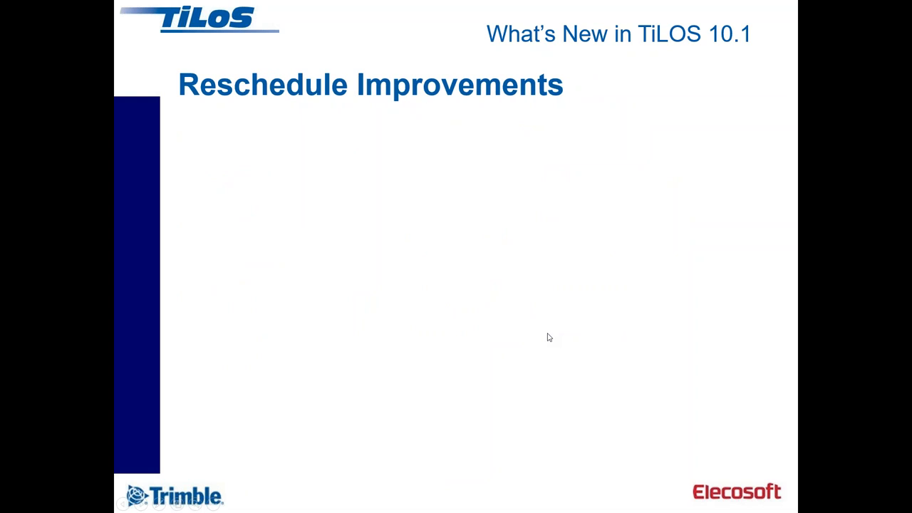
Return to TiLOS and open the recent project Reschedule.hsp
key(alt+Tab)
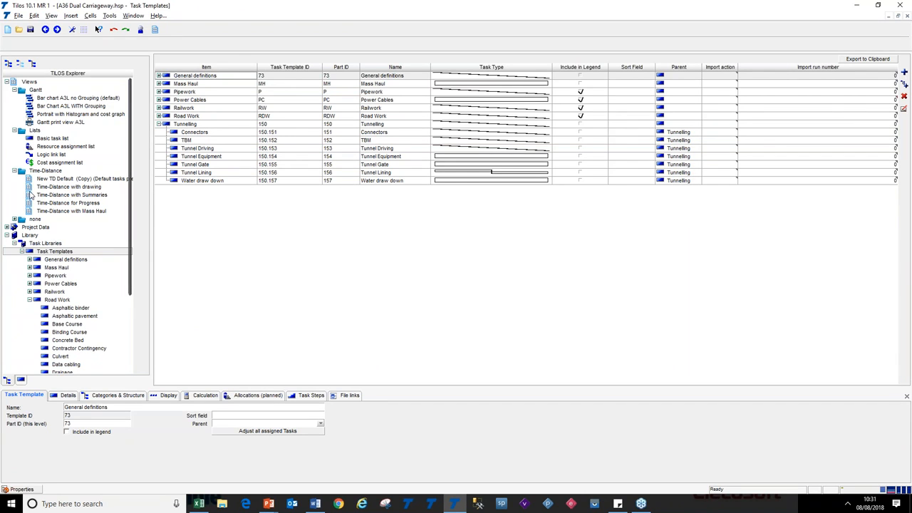
click(30, 188)
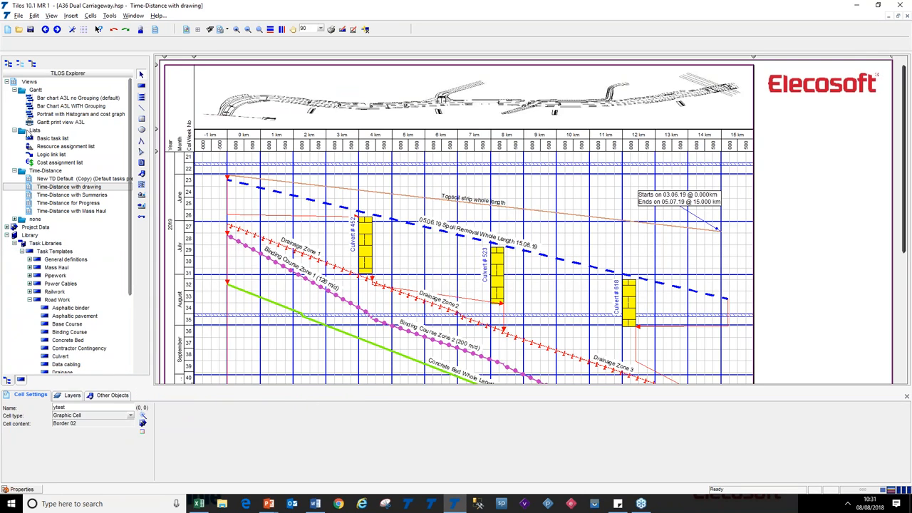
click(19, 16)
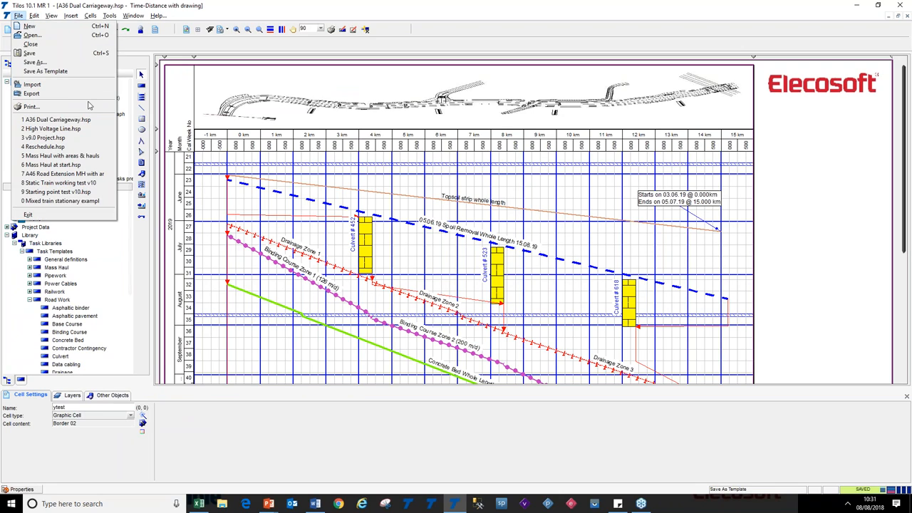
key(Escape)
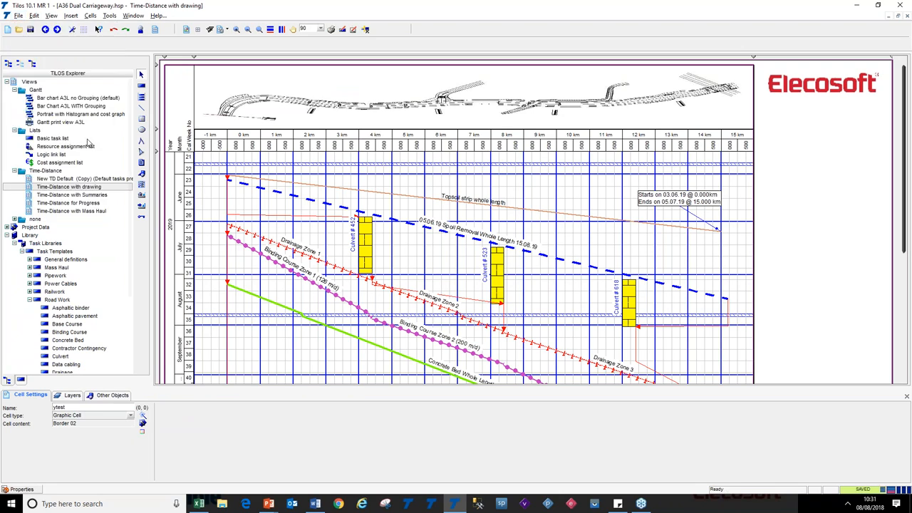
click(19, 15)
click(77, 147)
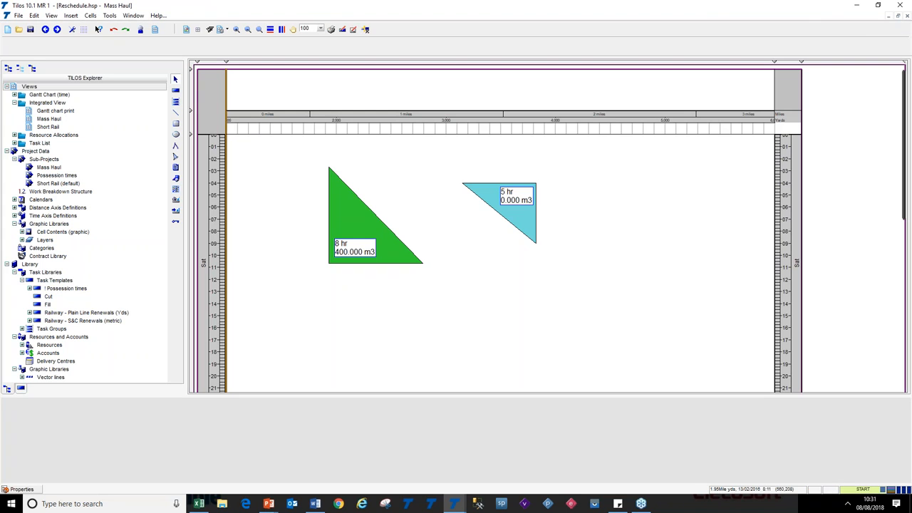
Inspect the Calculation properties of the Cut and Fill tasks in the Mass Haul view
click(379, 220)
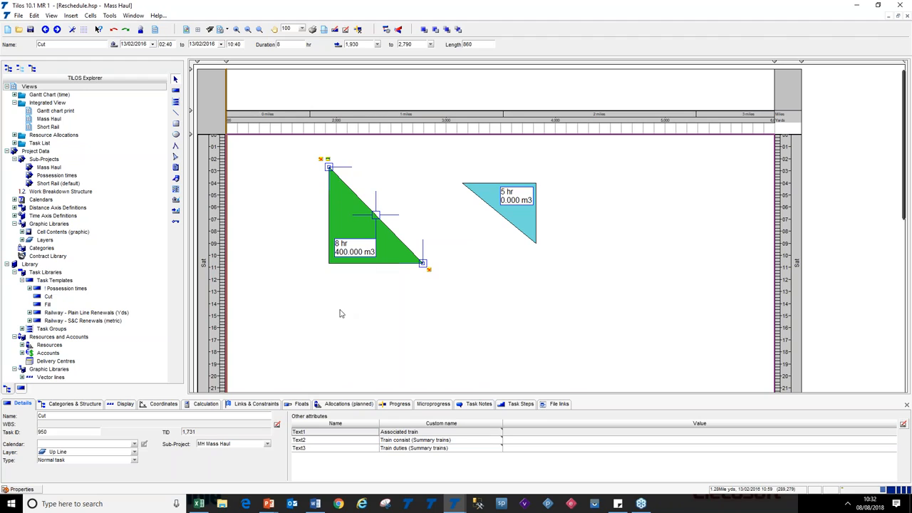
click(207, 404)
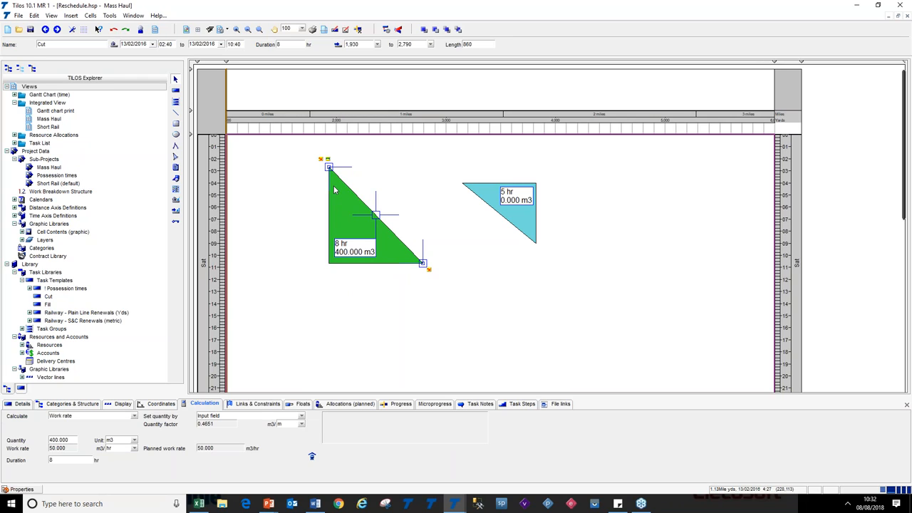
click(464, 187)
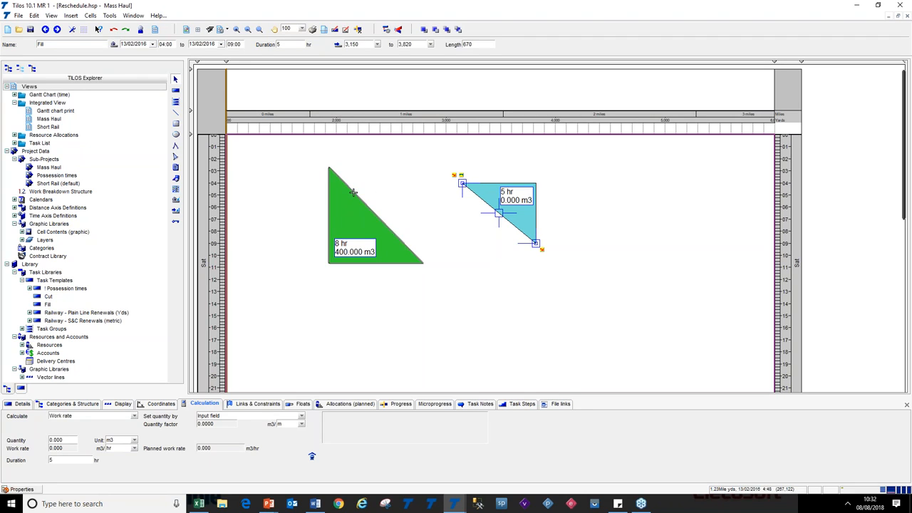
click(333, 177)
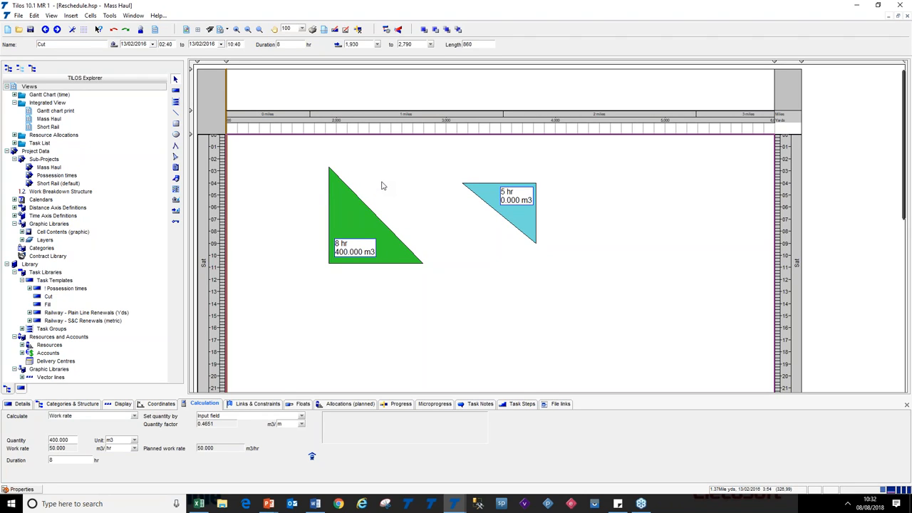
click(381, 185)
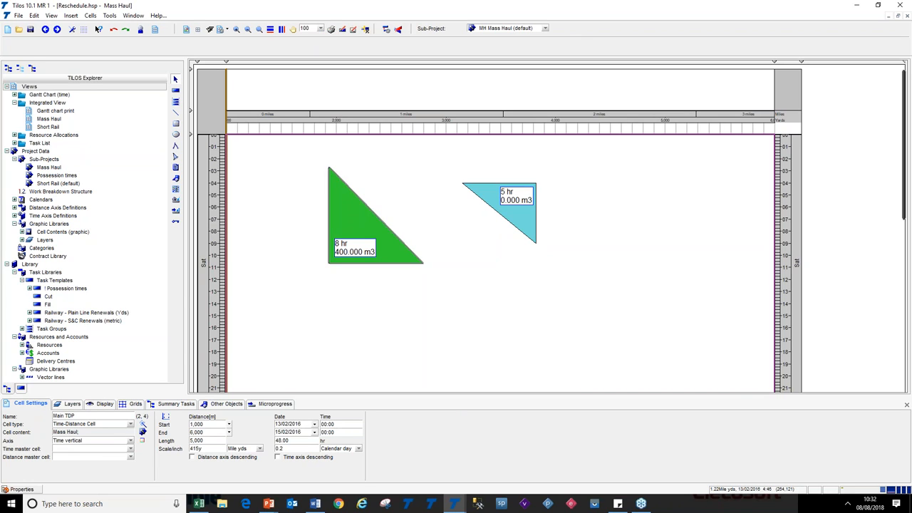
Reveal the quantity-inheritance bullet on the Reschedule Improvements slide and return to TiLOS
key(alt+Tab)
key(alt+Tab)
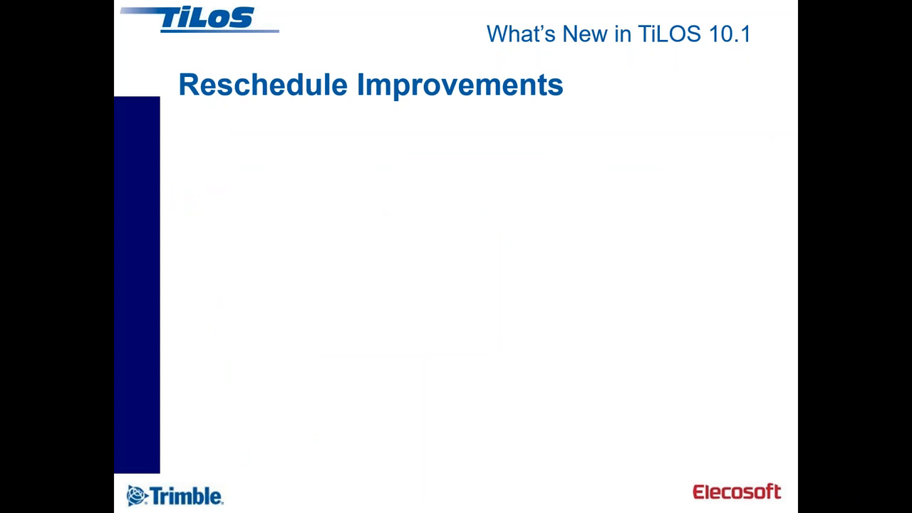
key(Right)
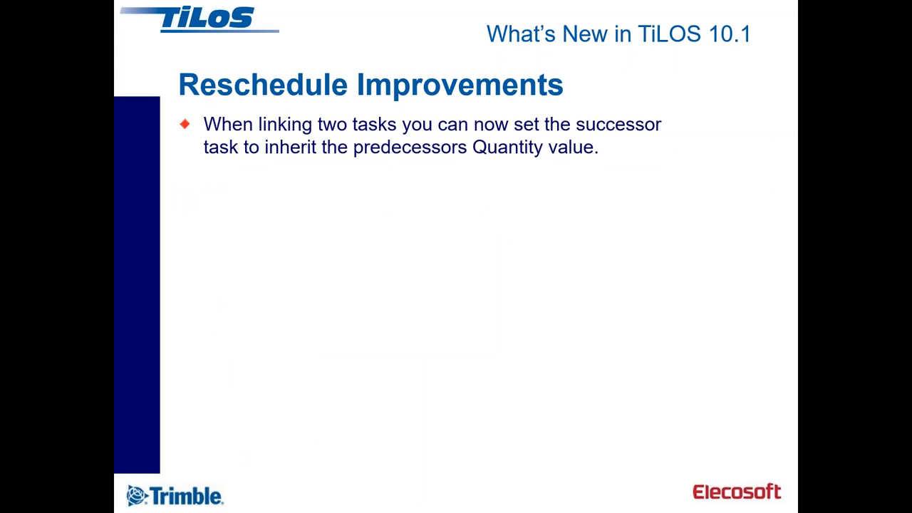
key(alt+Tab)
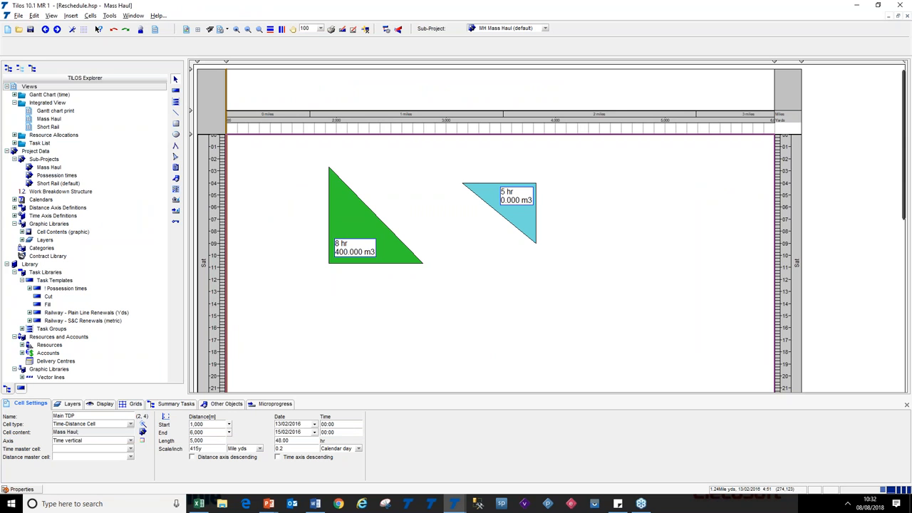
Examine the Cut task's quantity and Set quantity by options, then the Fill task
click(359, 208)
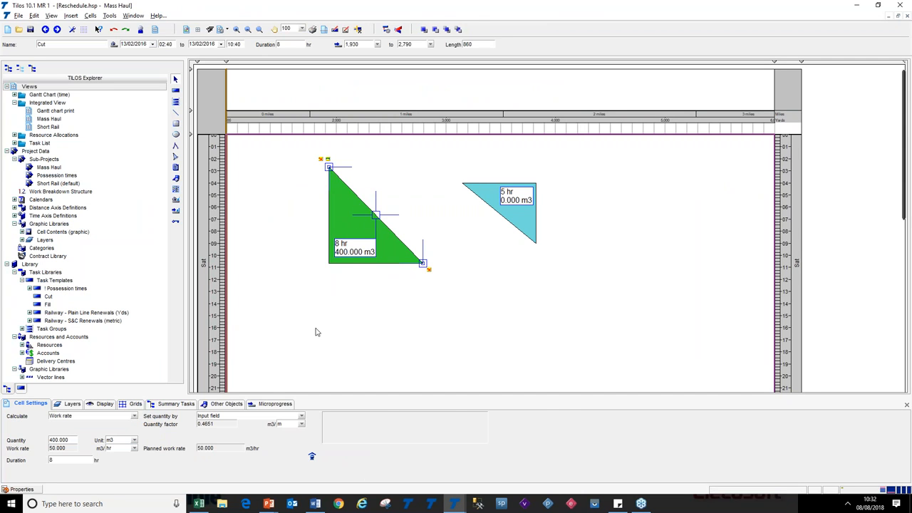
double_click(72, 443)
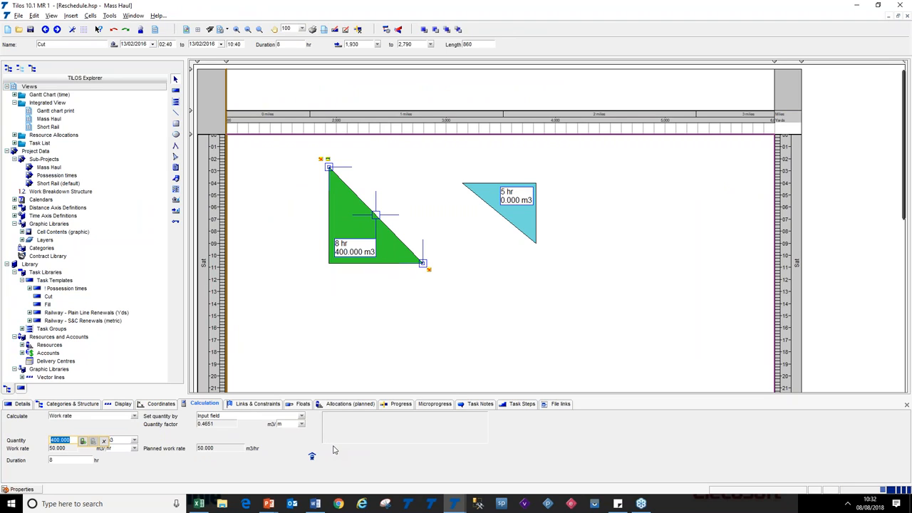
click(302, 417)
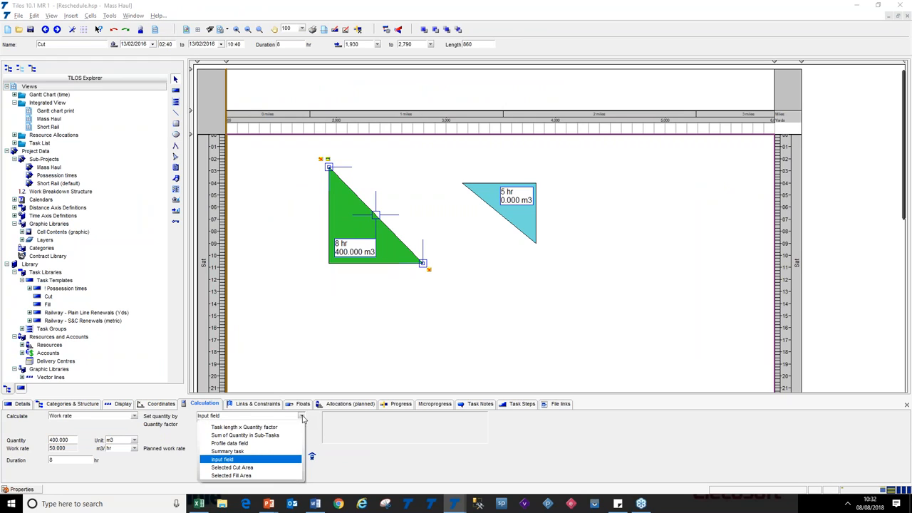
click(302, 418)
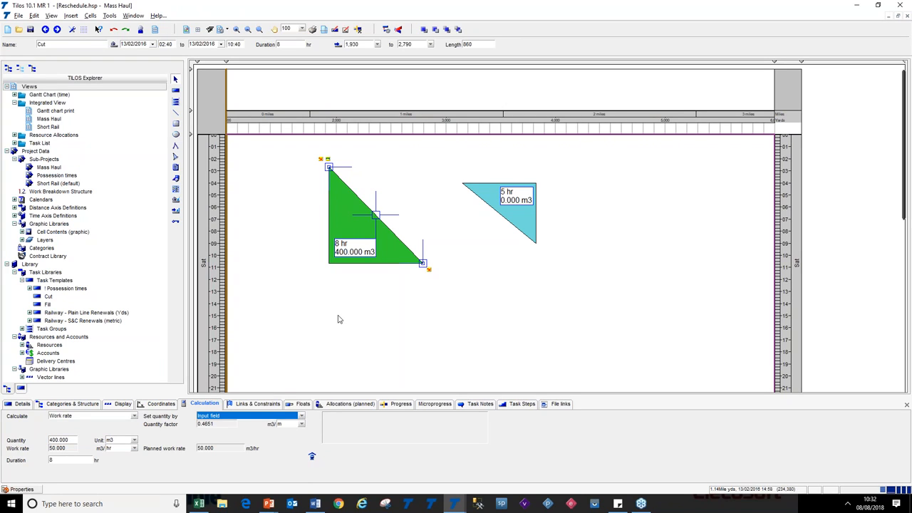
click(523, 235)
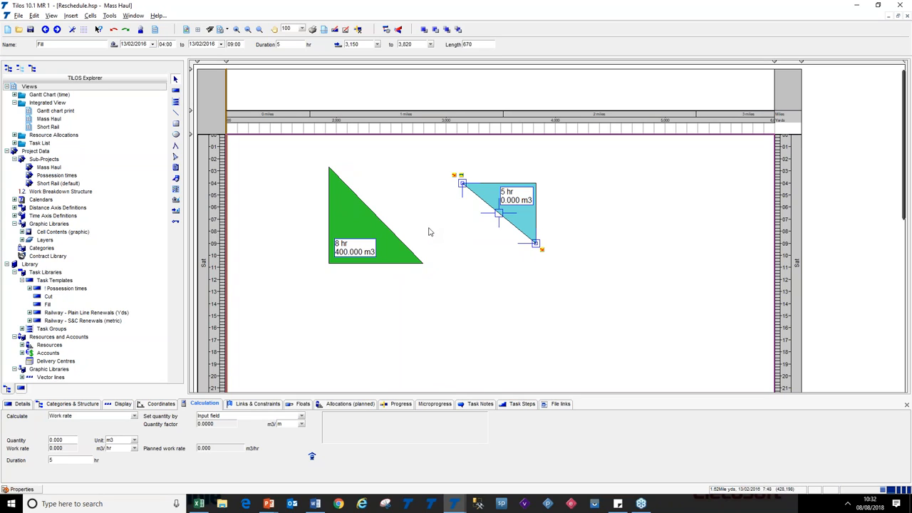
click(399, 208)
click(371, 208)
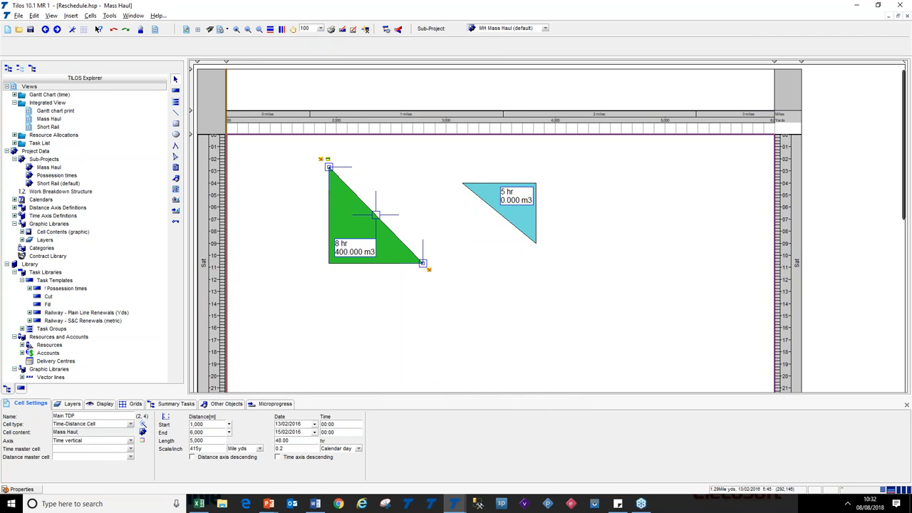
Link the Cut task's start to the Fill task's start with Set quantity by predecessor enabled, then reschedule
drag(329, 166, 461, 183)
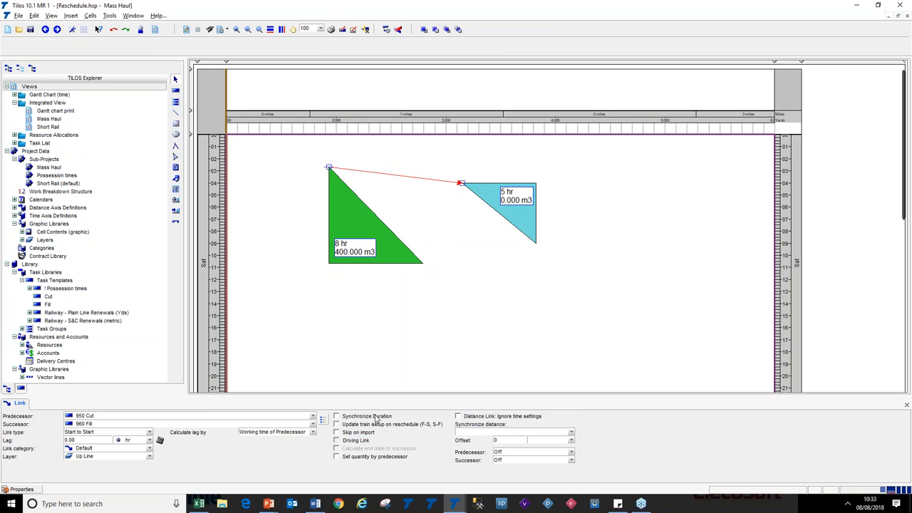
click(378, 459)
click(420, 367)
click(424, 348)
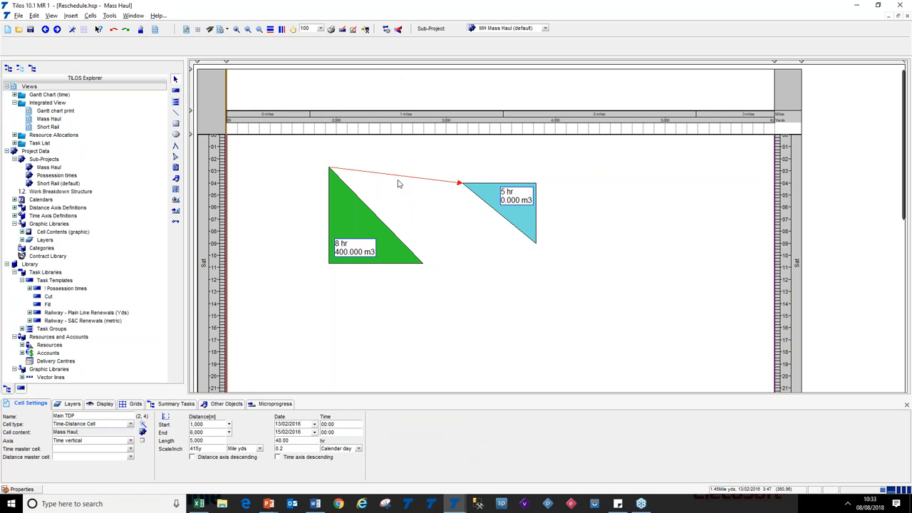
click(397, 176)
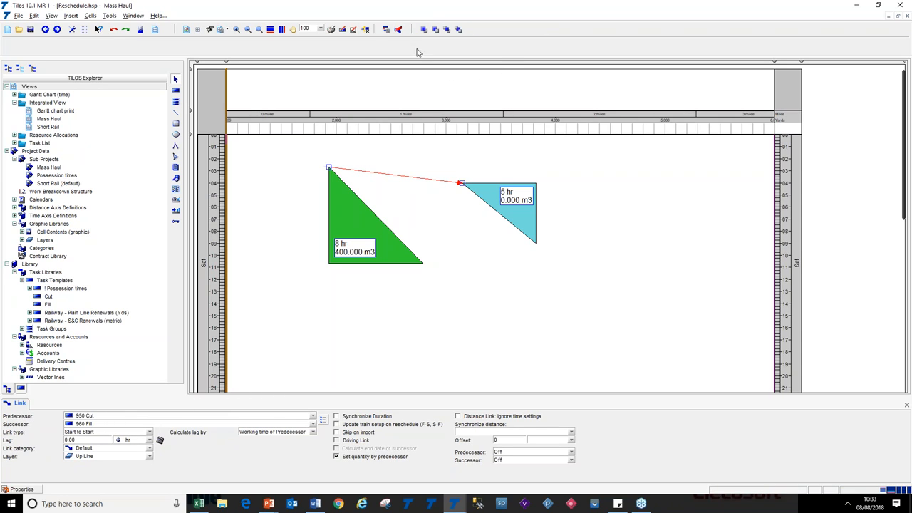
click(387, 31)
click(525, 191)
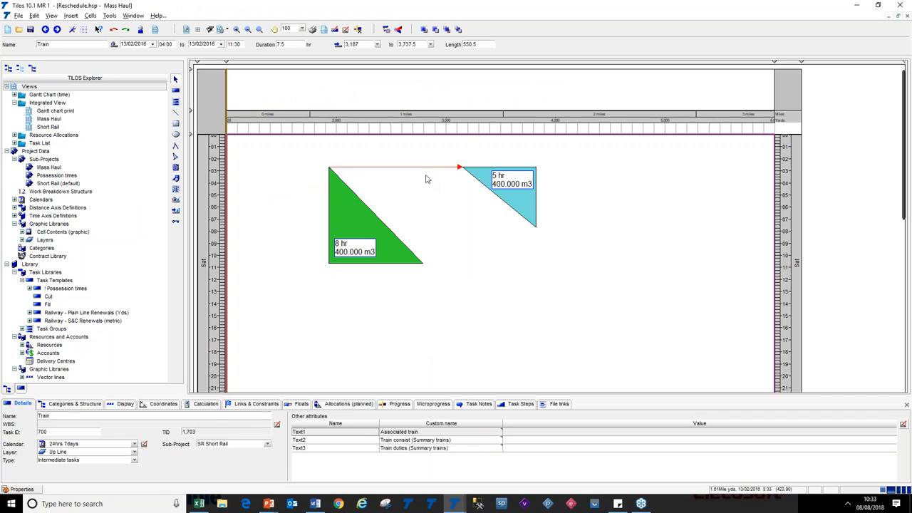
Enable Synchronize Duration on the Cut-to-Fill link and reschedule
click(421, 166)
click(421, 167)
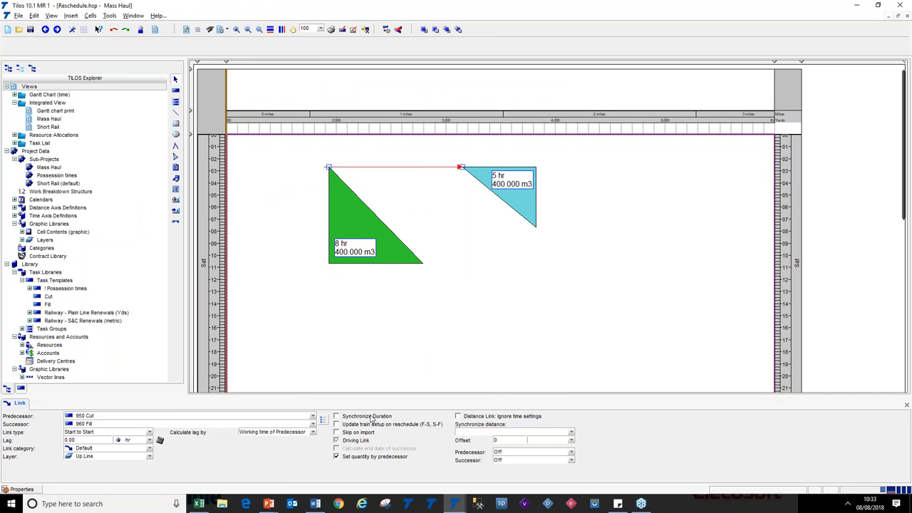
click(373, 419)
click(451, 175)
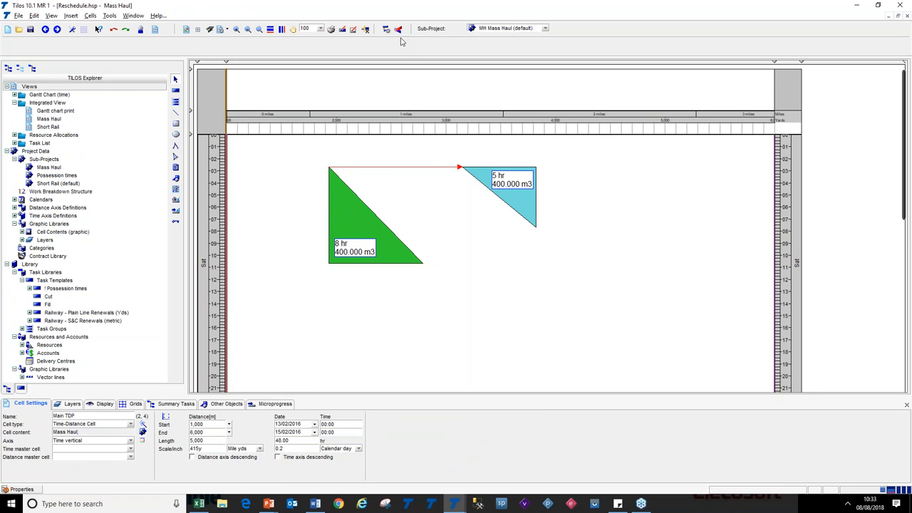
click(385, 29)
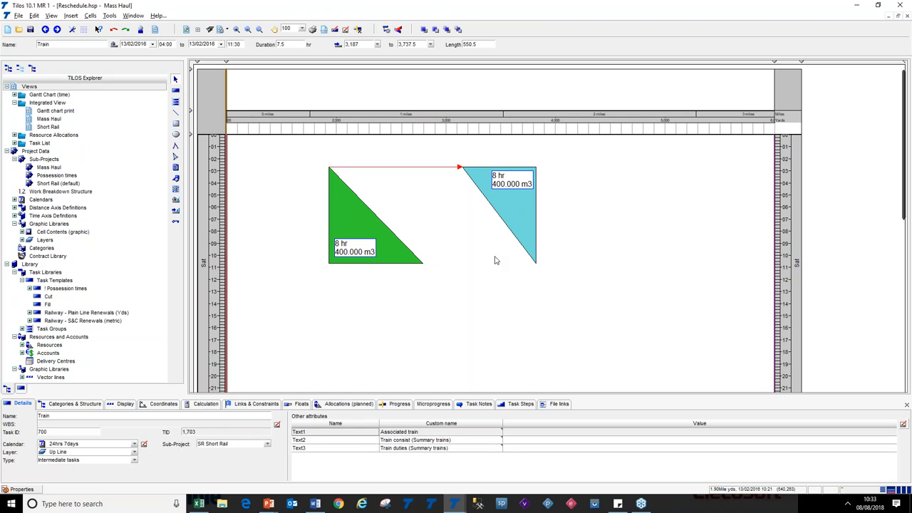
Reveal the F-F link bullet on the Reschedule Improvements slide and return to TiLOS
click(509, 228)
click(384, 227)
click(385, 316)
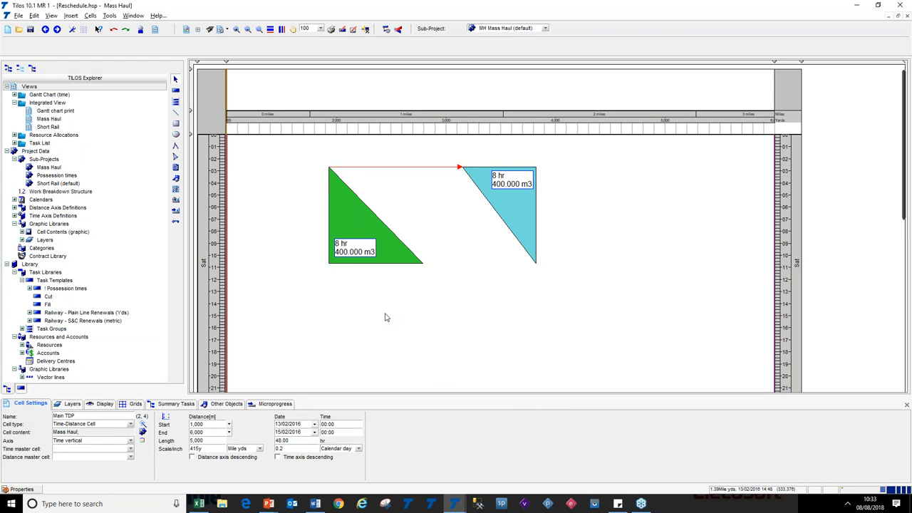
key(alt+Tab)
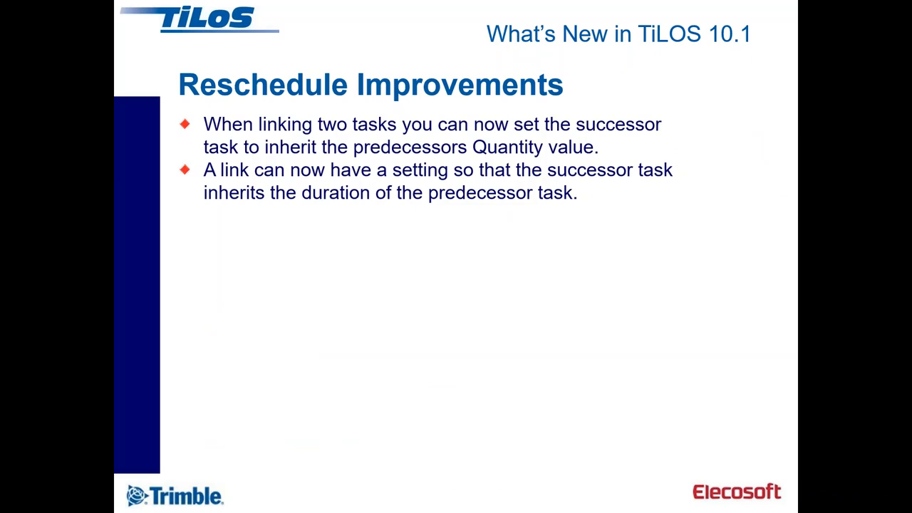
click(540, 277)
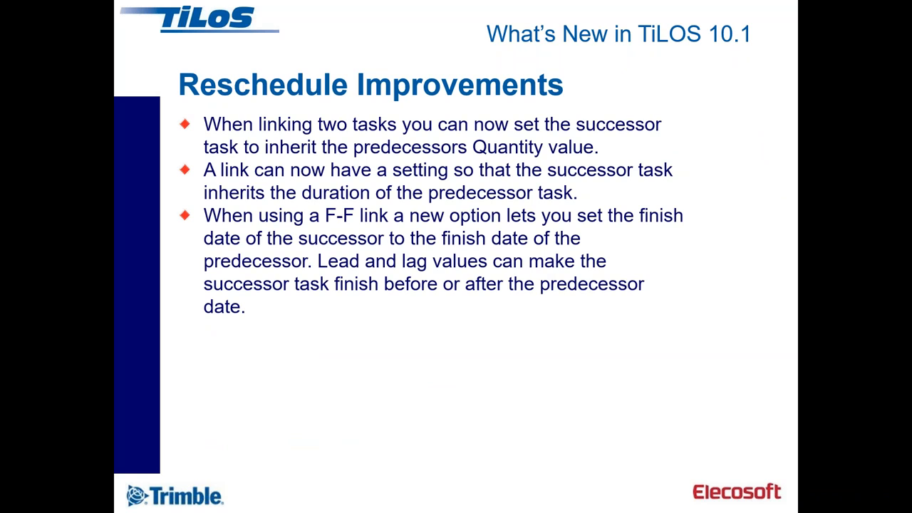
key(alt+Tab)
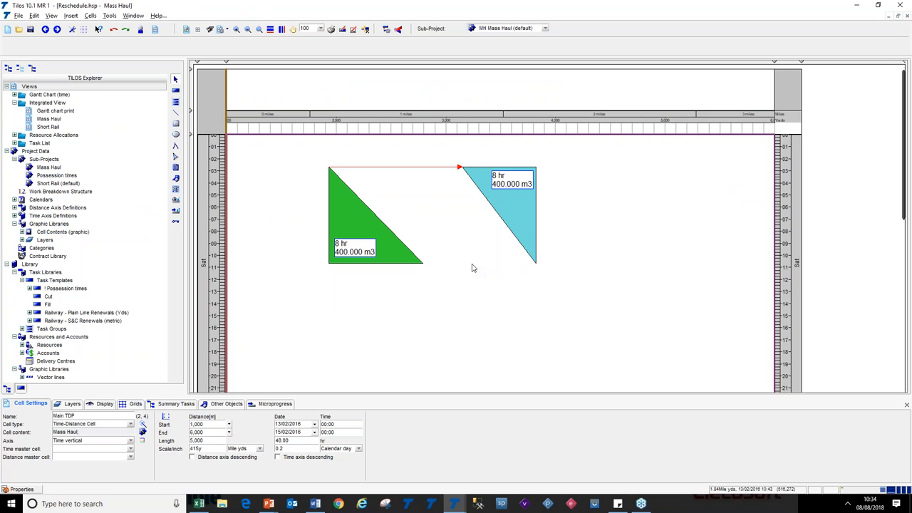
Link the Cut task's finish to the Fill task's finish
click(422, 263)
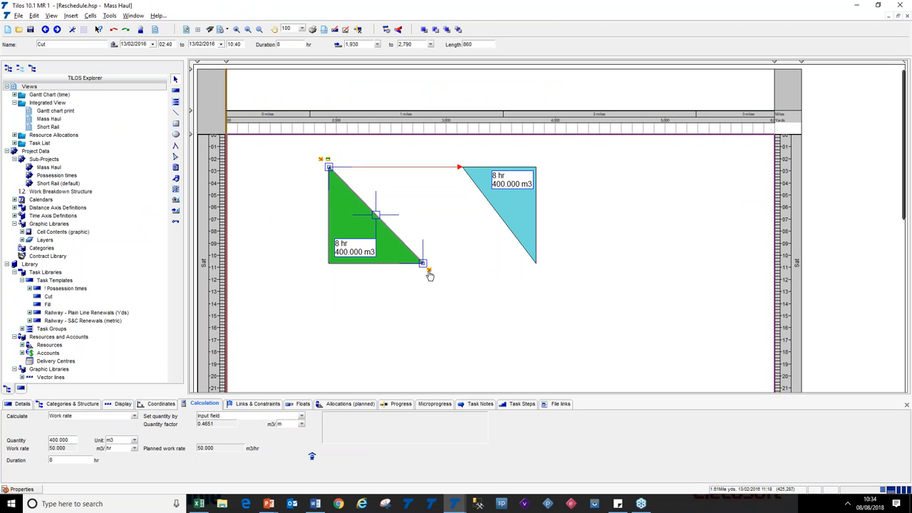
click(427, 270)
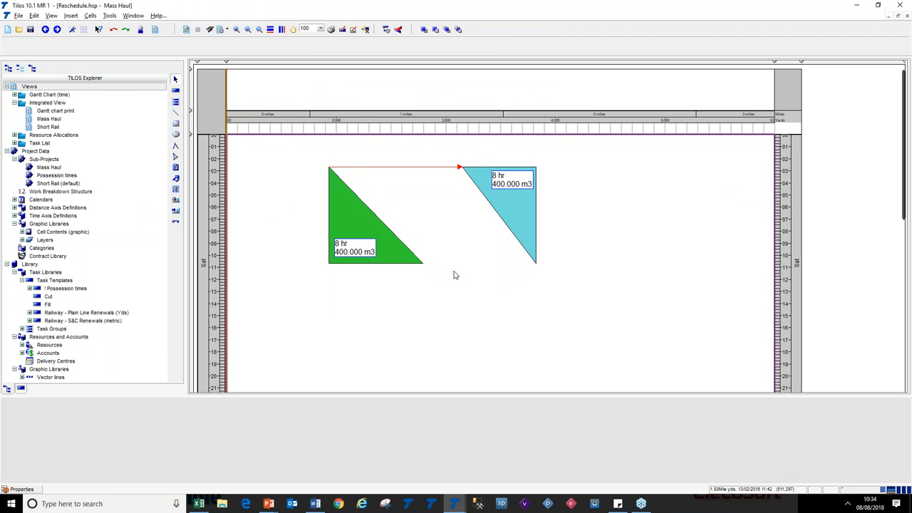
click(430, 272)
drag(429, 271, 535, 263)
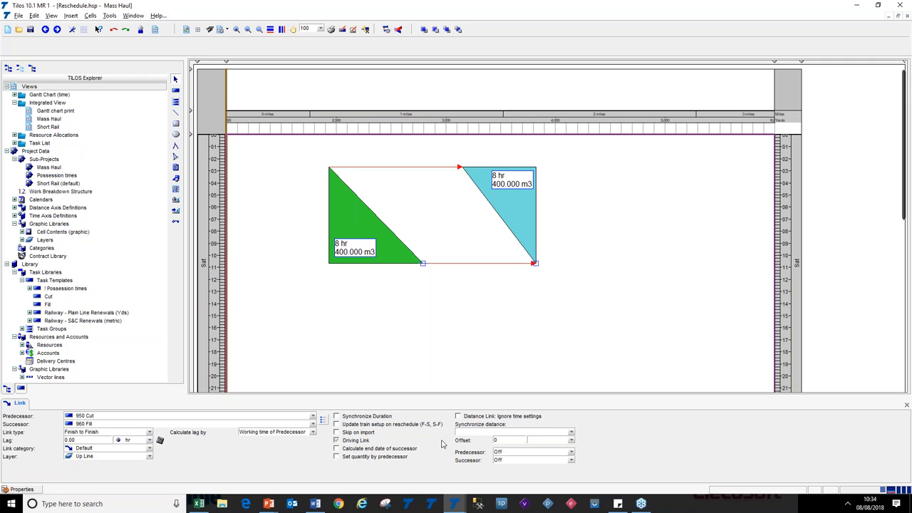
Enable Calculate end date of successor on the Finish to Finish link and set its lag to 0.5 hr
click(367, 450)
click(149, 432)
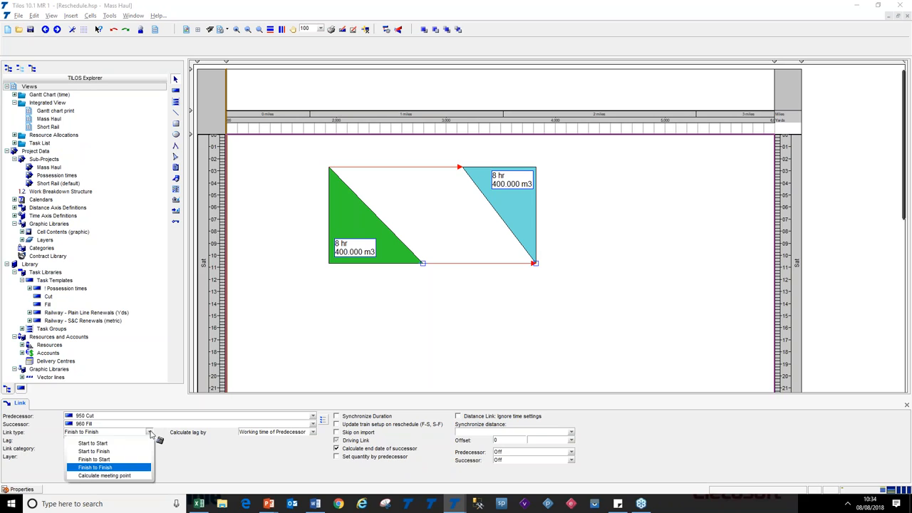
click(147, 434)
click(90, 440)
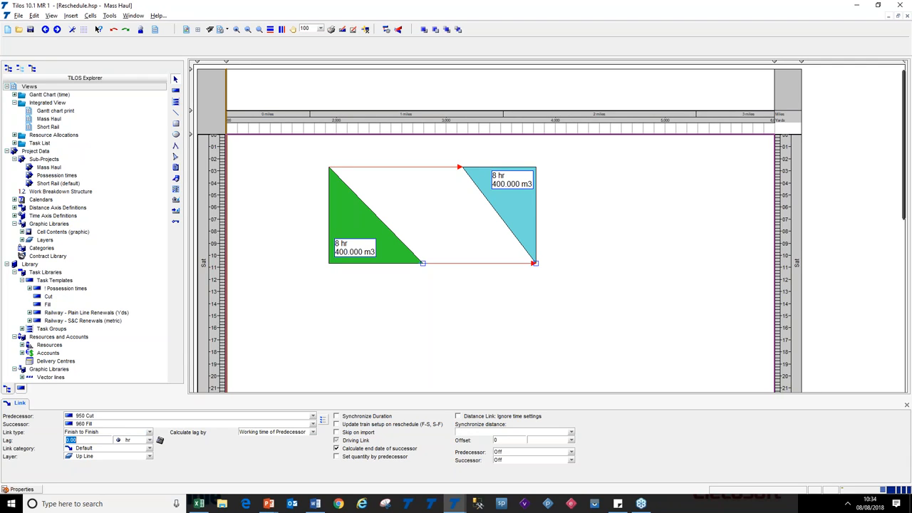
text(0.5)
key(Tab)
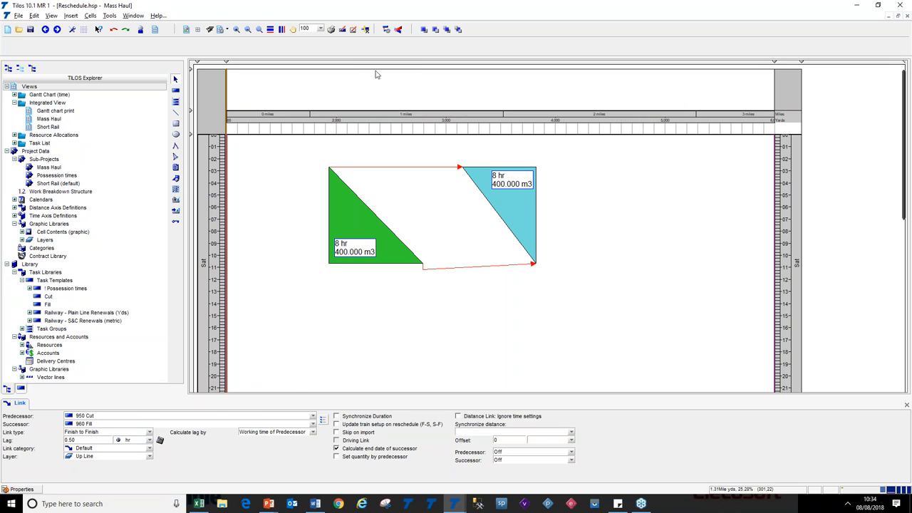
Set the Cut-to-Fill Start to Start link's lag to 1 hr and reschedule
click(423, 210)
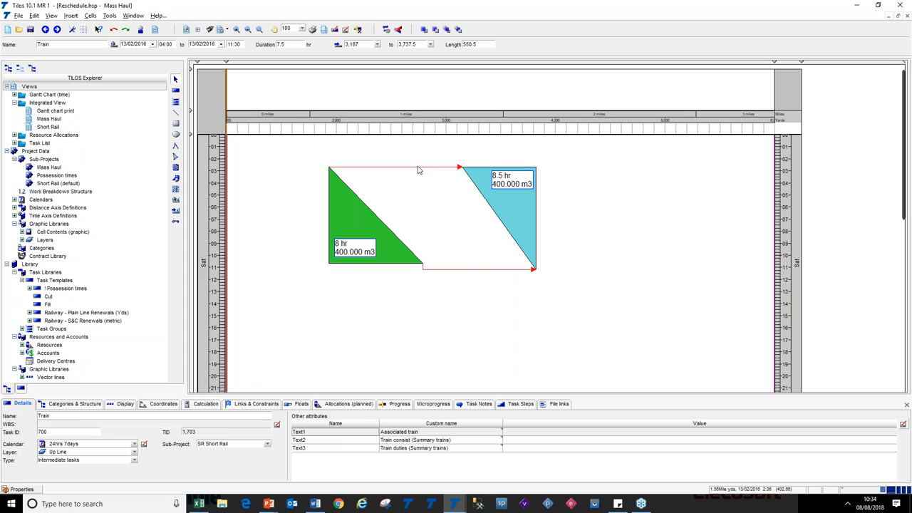
click(329, 168)
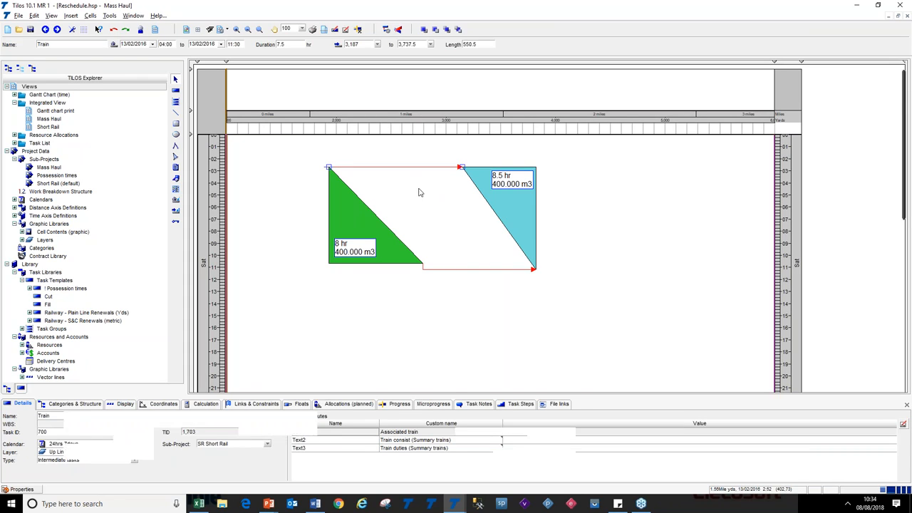
click(502, 268)
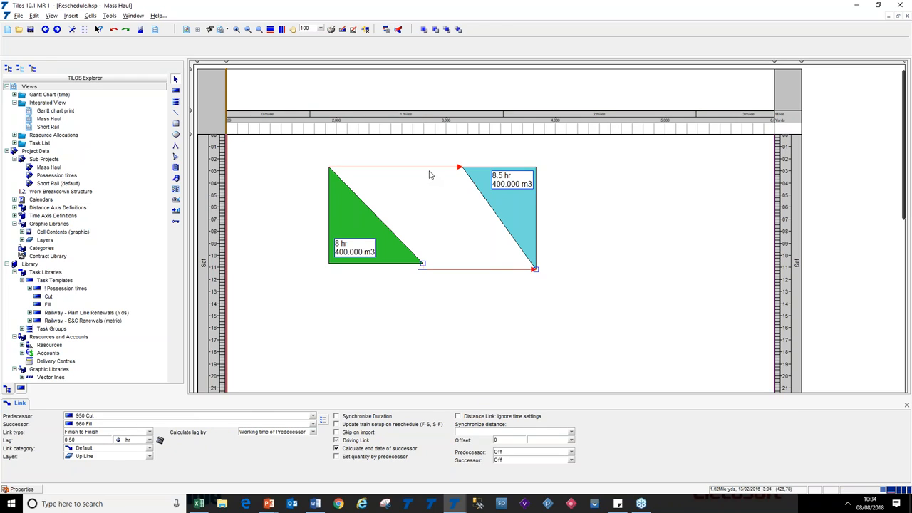
click(428, 167)
click(94, 440)
text(1)
key(Tab)
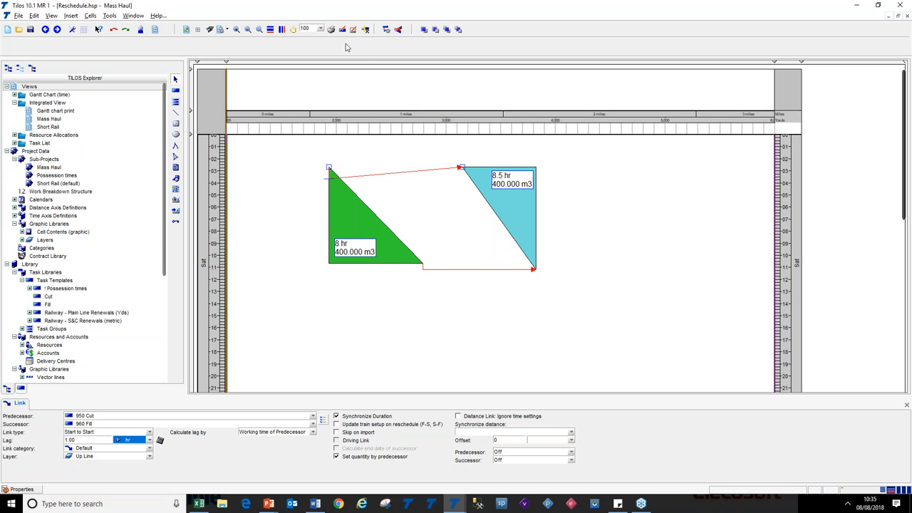
click(387, 31)
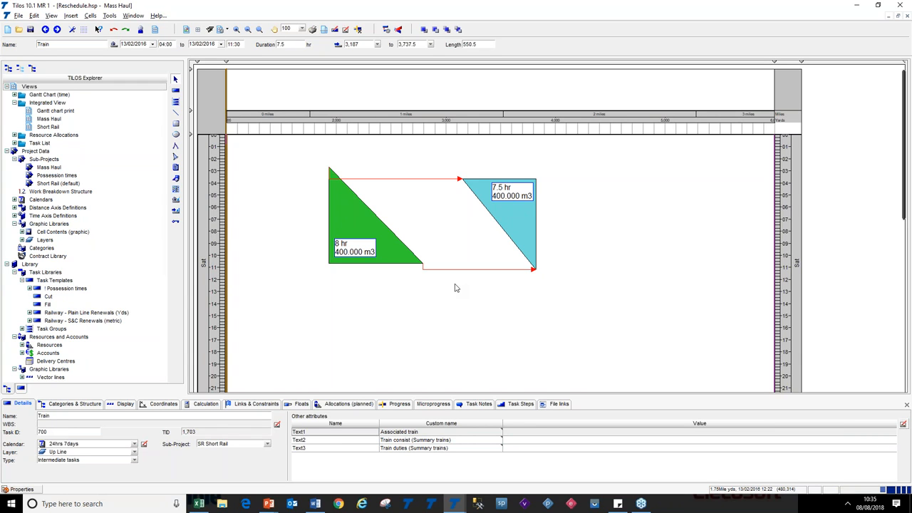
Reveal the Pure Distance links bullet on the Reschedule Improvements slide and return to TiLOS
key(alt+Tab)
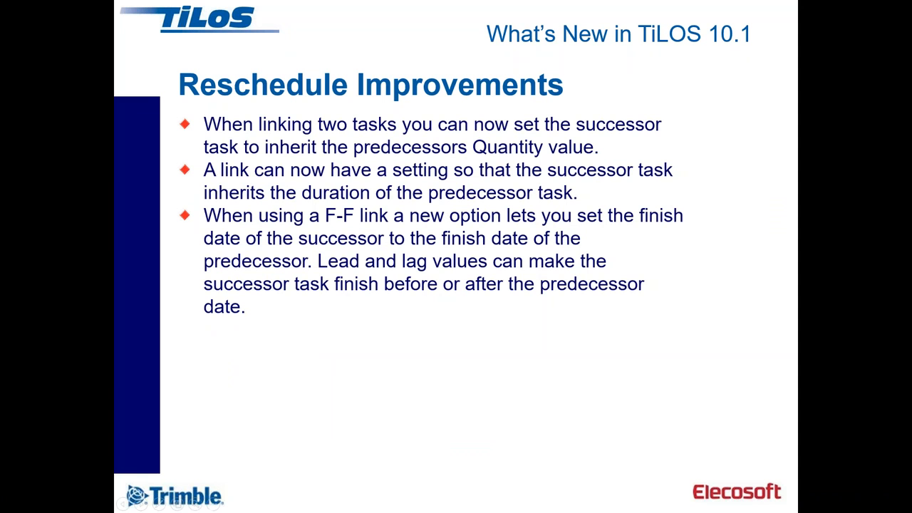
click(470, 353)
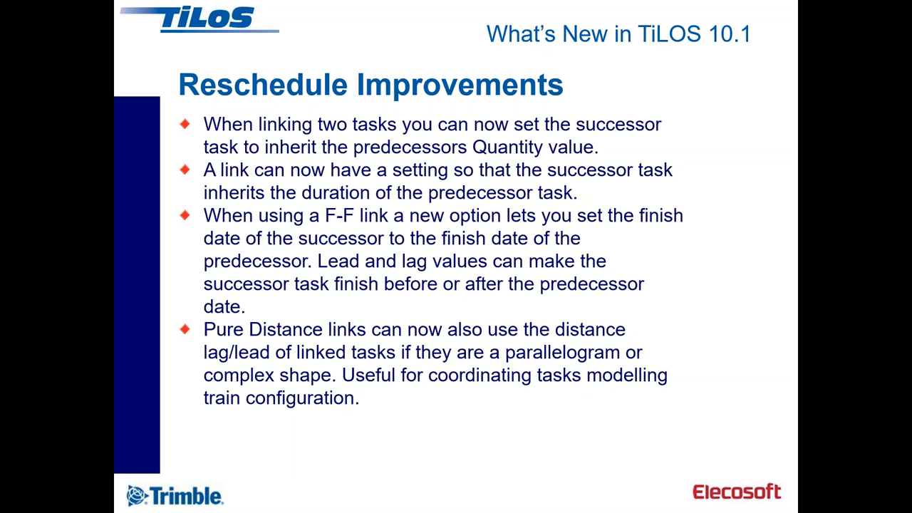
key(alt+Tab)
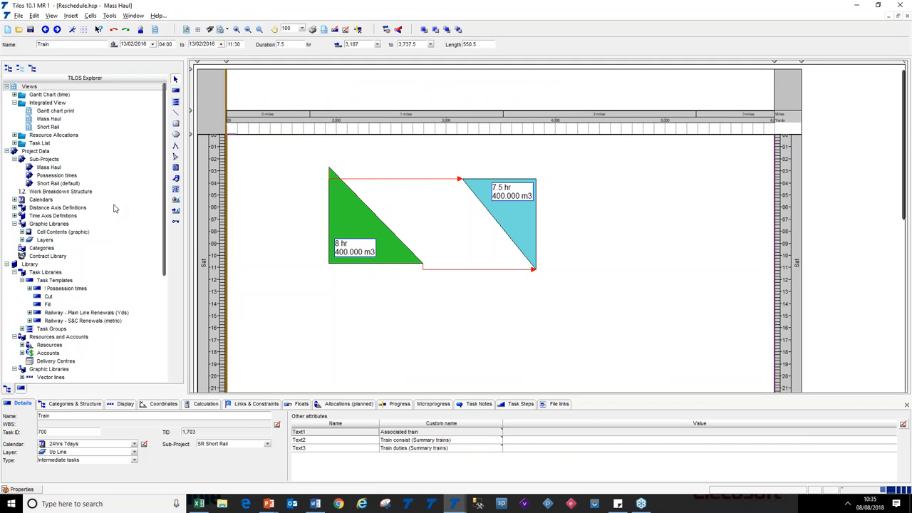
Inspect the Short Rail sub-project's details, then open the Short Rail integrated view
double_click(30, 184)
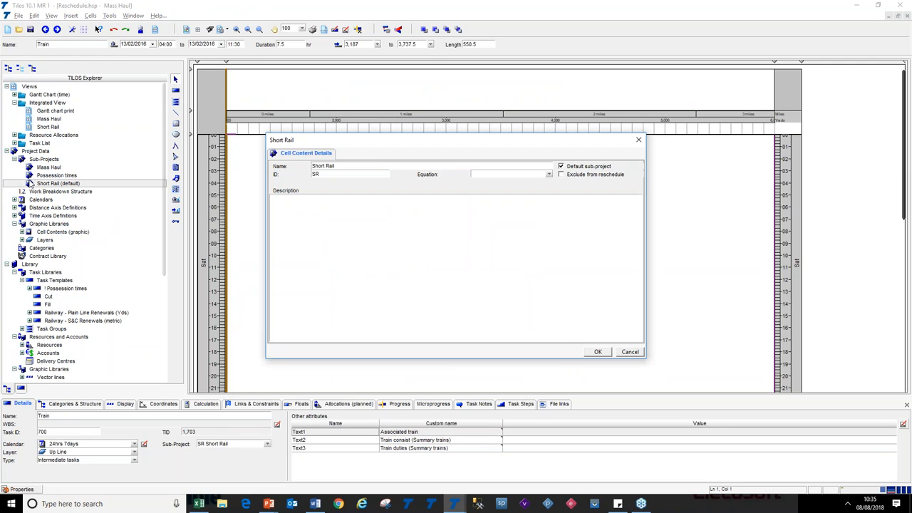
click(631, 351)
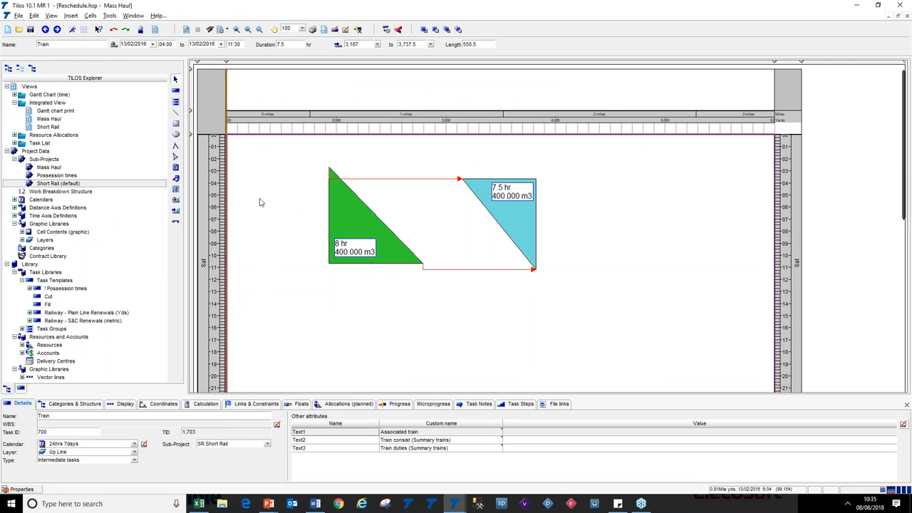
click(30, 126)
double_click(30, 127)
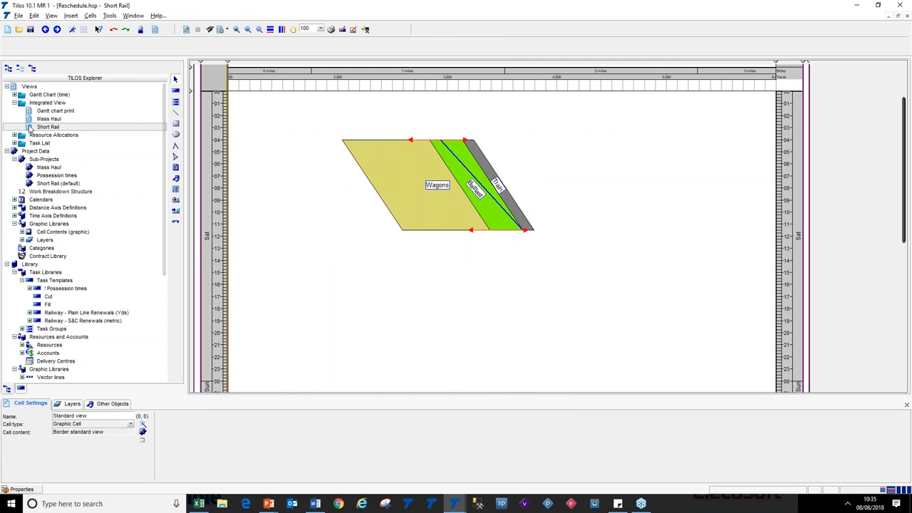
Drag the Wagons task left, the Train task right and the Ballast task up to separate them
click(417, 229)
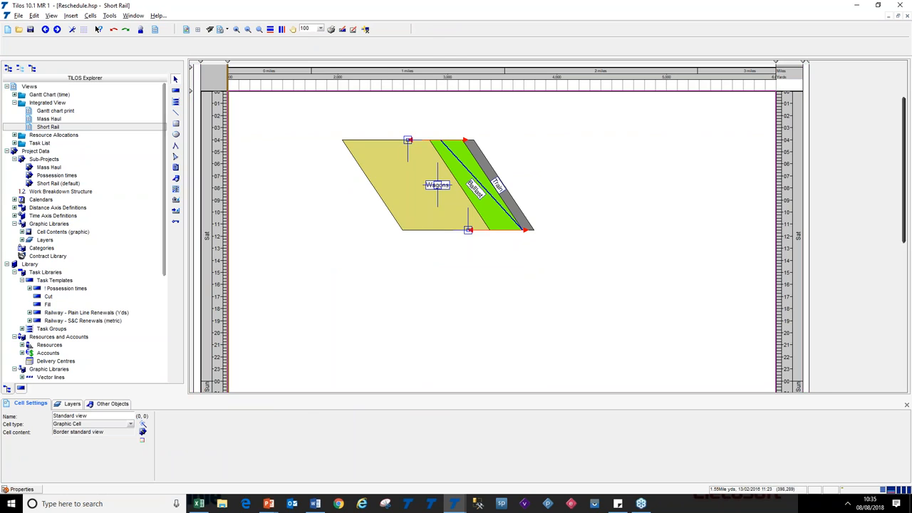
click(435, 173)
drag(436, 173, 388, 173)
drag(493, 168, 554, 180)
drag(491, 176, 489, 165)
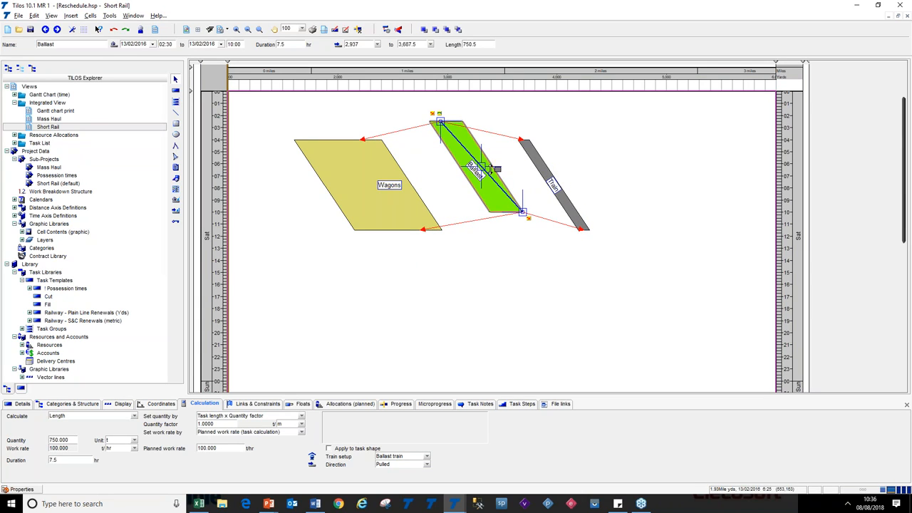
Examine the Ballast task's quantity settings and the distance lag and lead values of Ballast, Train and Wagons
click(491, 256)
click(481, 166)
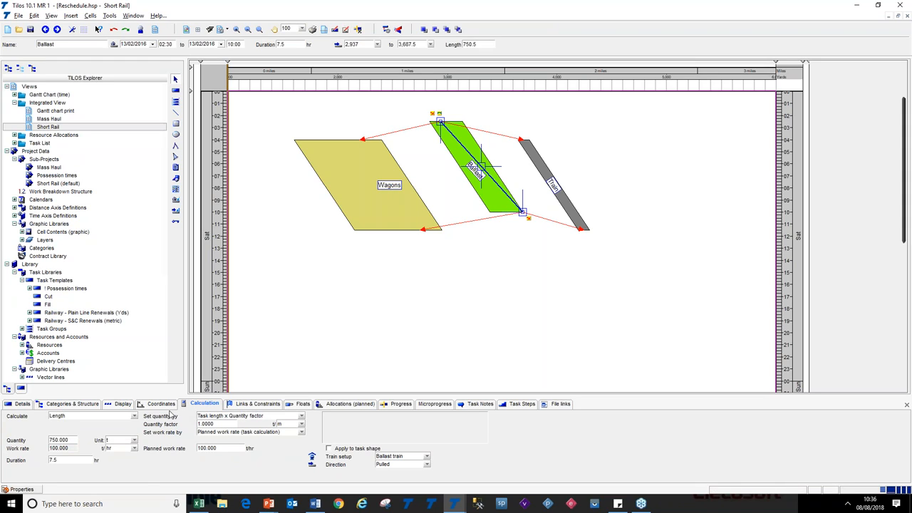
double_click(70, 443)
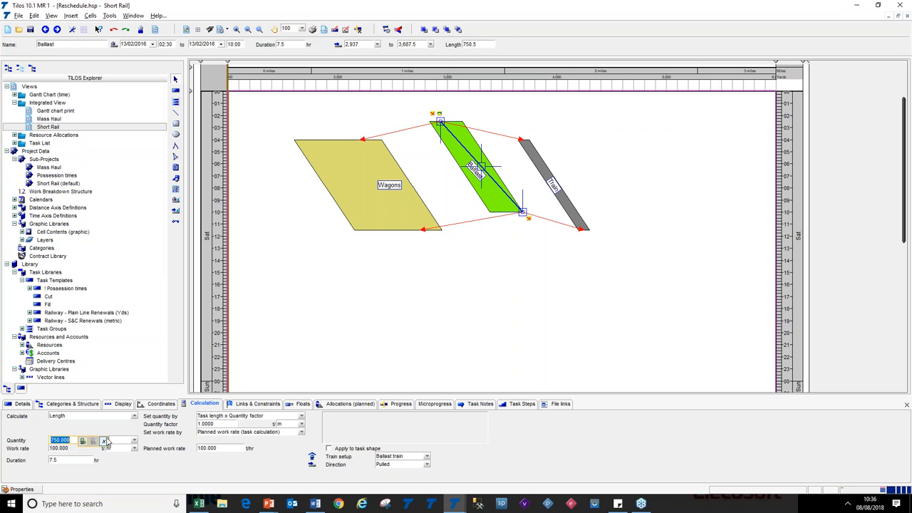
double_click(214, 449)
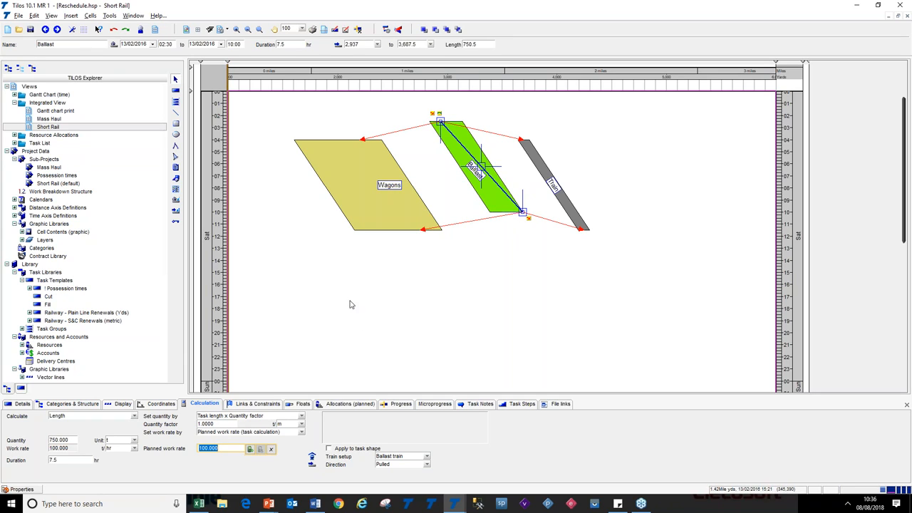
click(121, 404)
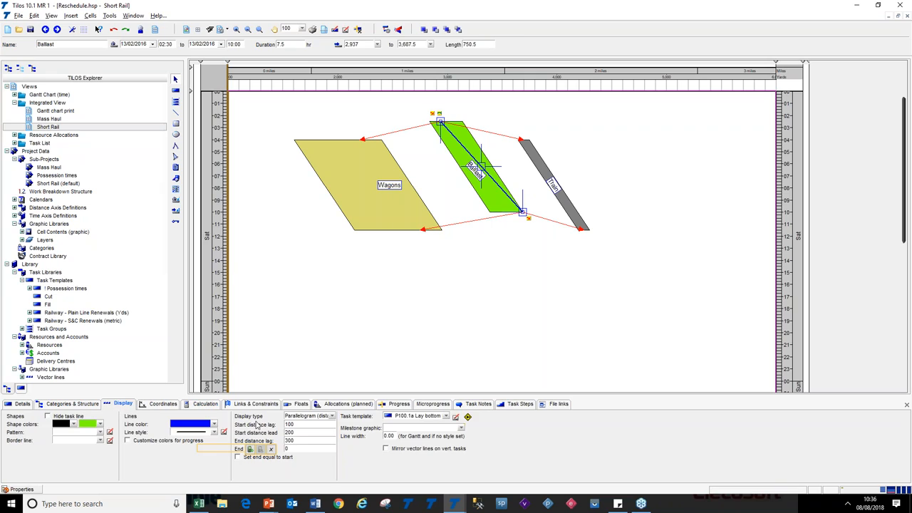
click(307, 424)
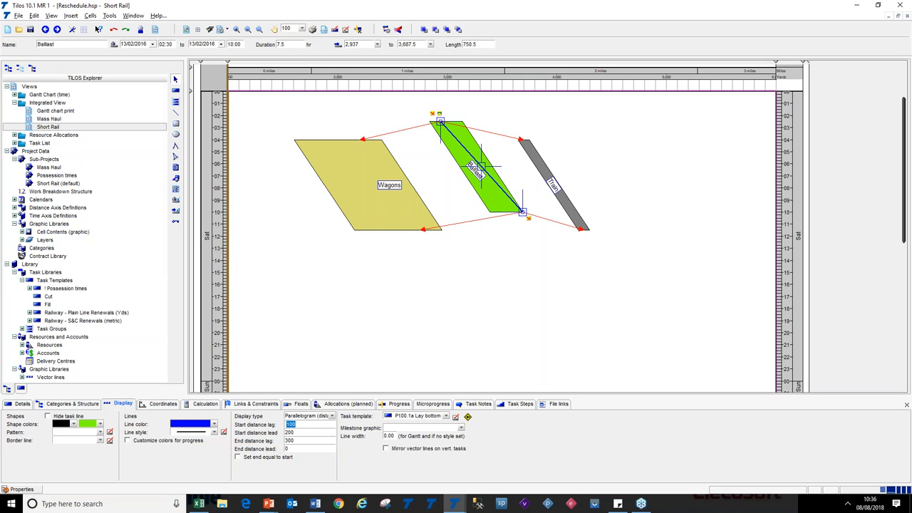
click(307, 433)
click(574, 216)
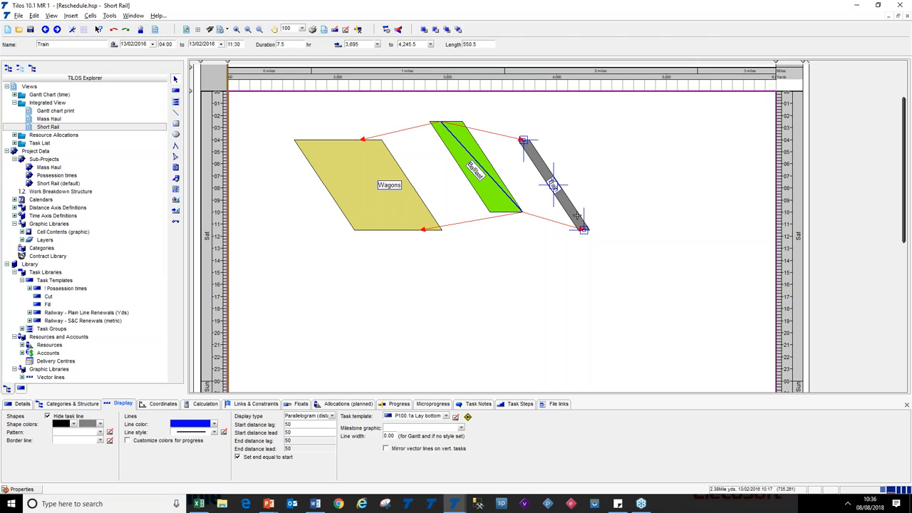
click(420, 197)
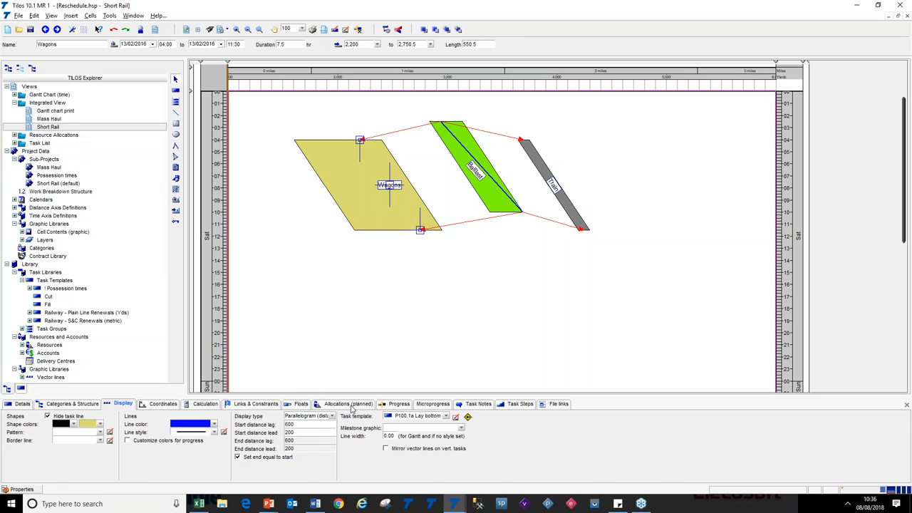
Review the Wagons task's planned resource allocations
click(351, 405)
scroll(321, 455, down, 1)
click(322, 457)
scroll(322, 455, down, 1)
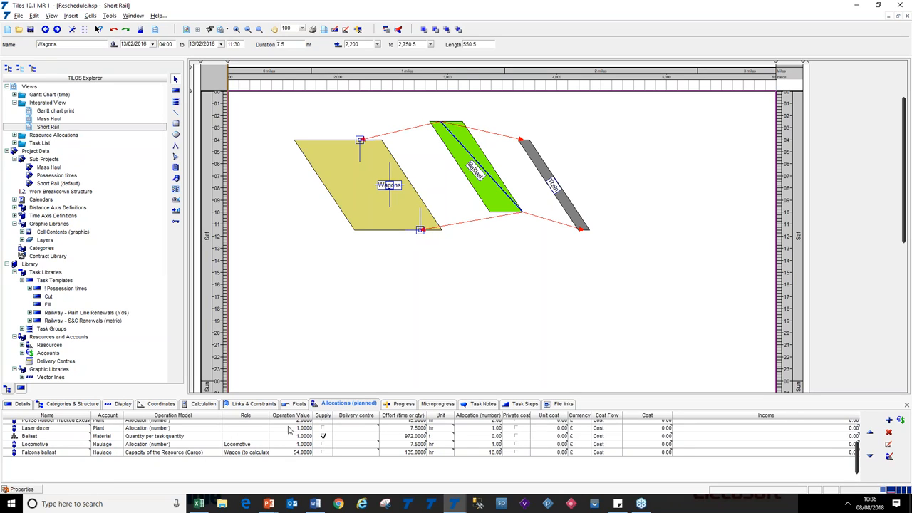
click(357, 281)
Drag the Ballast task slightly left and check the Synchronize distance options on its links to Wagons
click(489, 203)
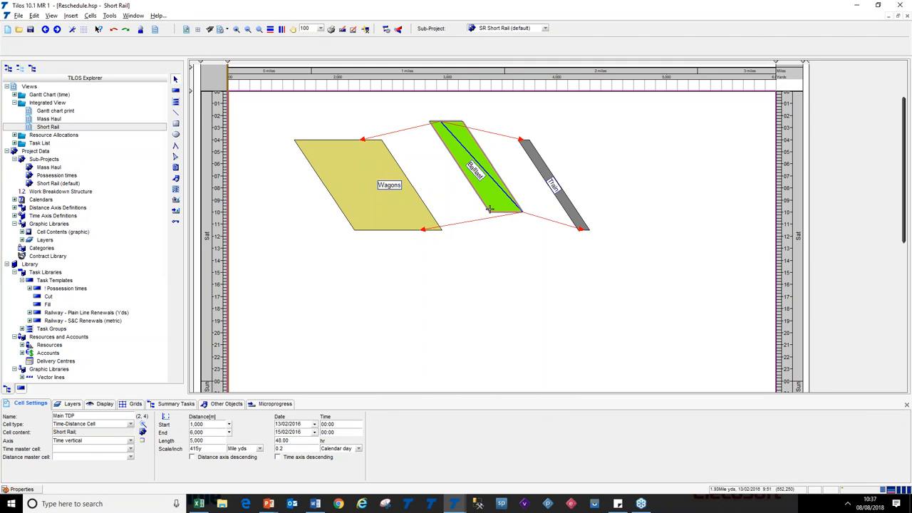
drag(483, 167, 460, 171)
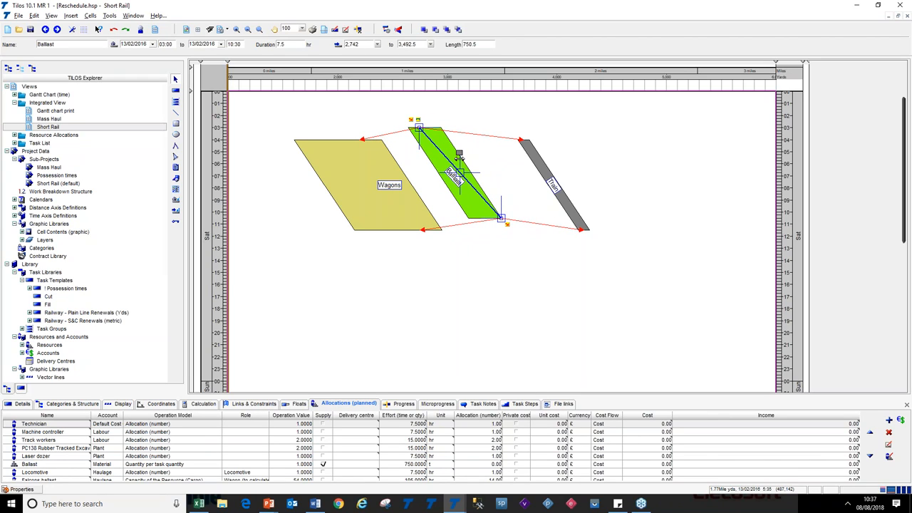
click(399, 134)
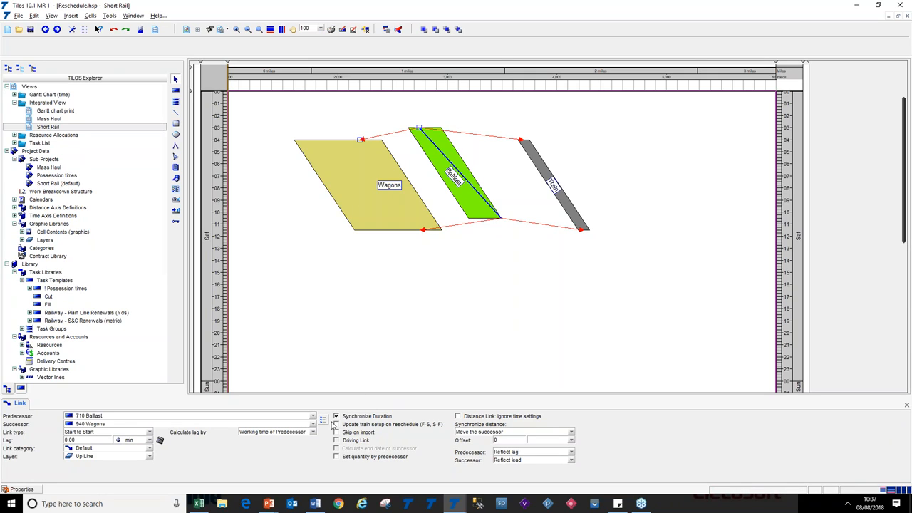
click(570, 433)
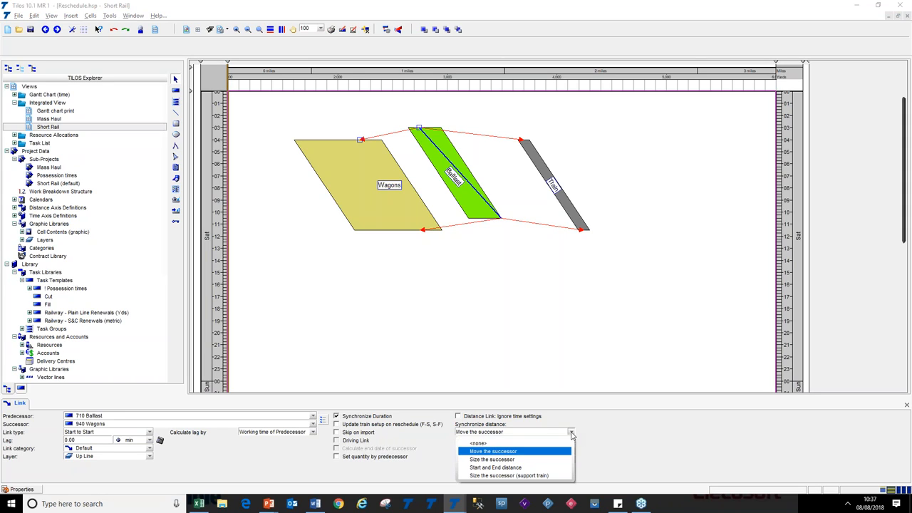
click(571, 433)
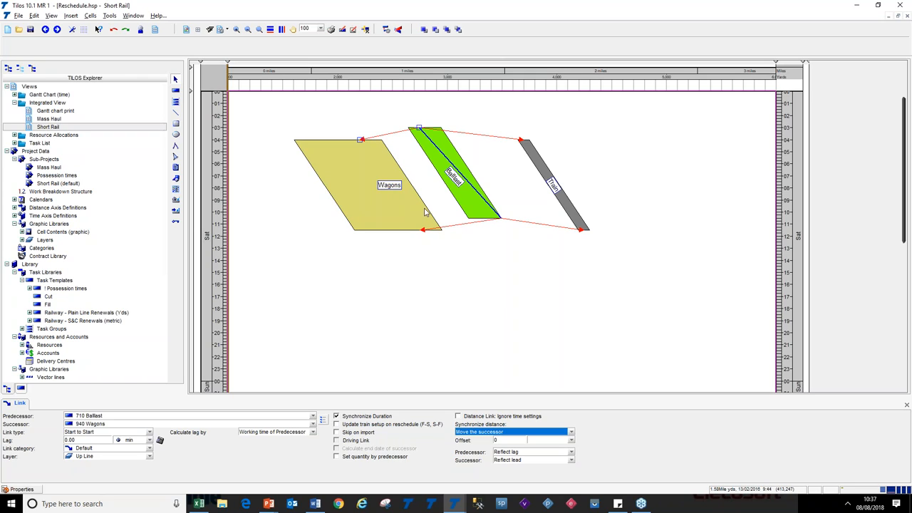
click(454, 225)
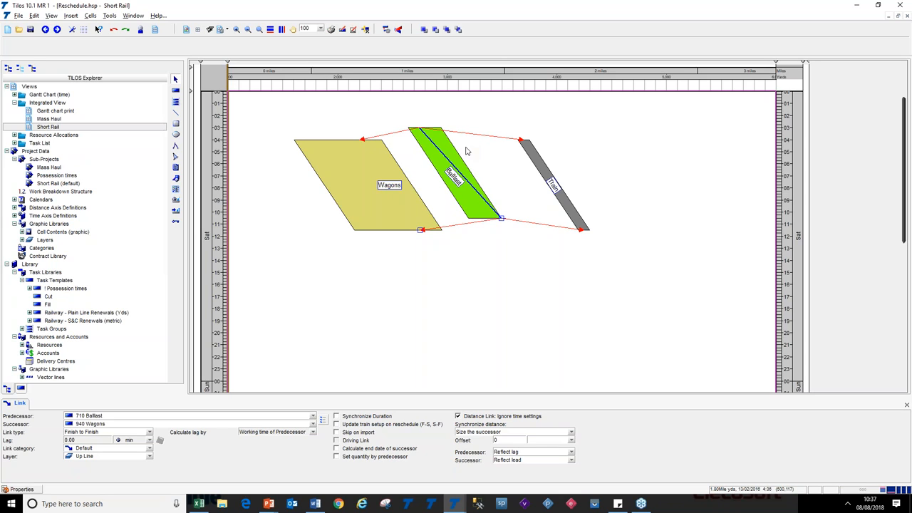
Reschedule the project and select the Train task
click(385, 29)
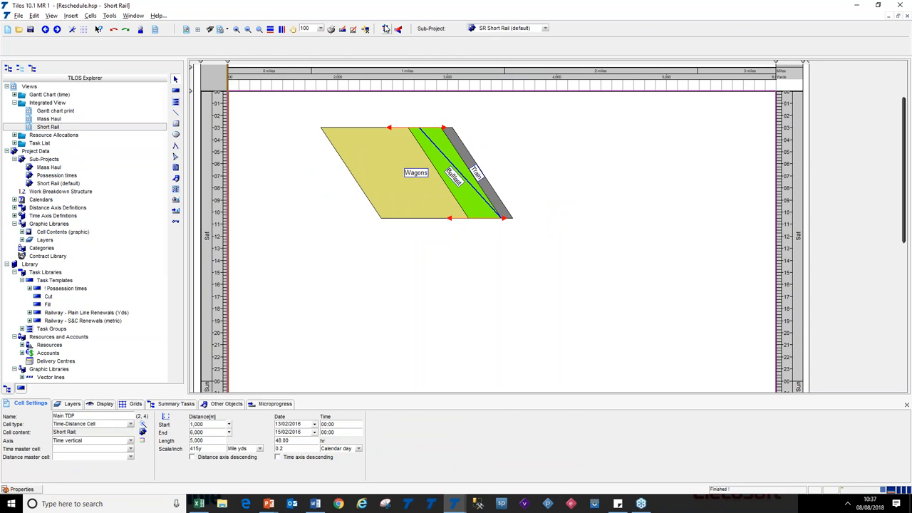
click(484, 216)
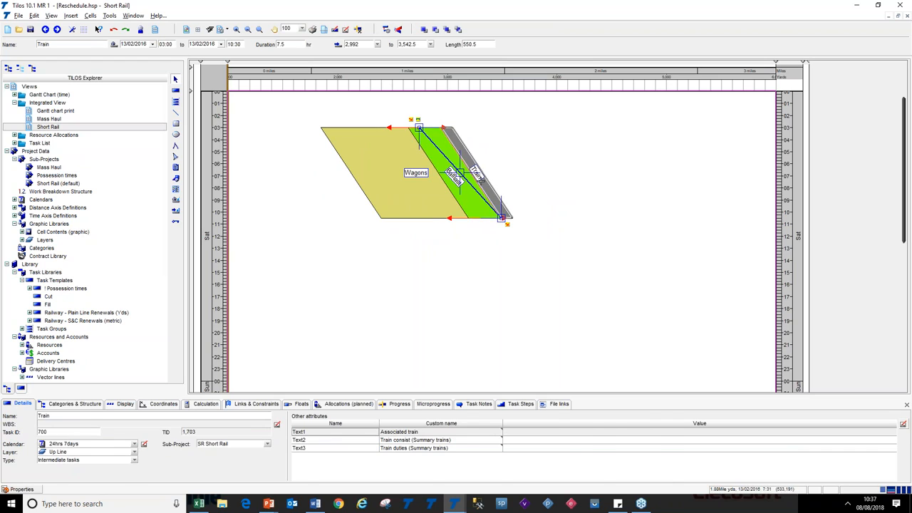
Move and lengthen the Ballast task to a 9.5 hr duration and reschedule the project
drag(471, 173, 509, 207)
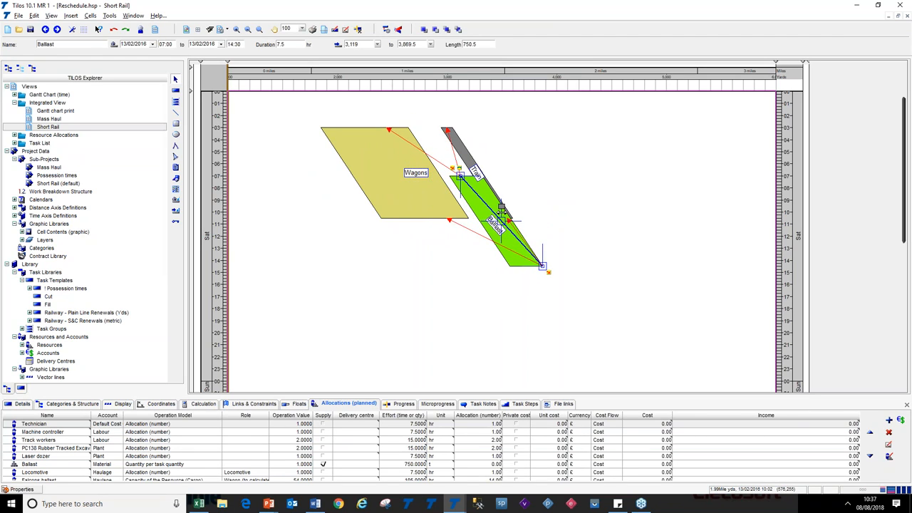
drag(540, 275, 537, 289)
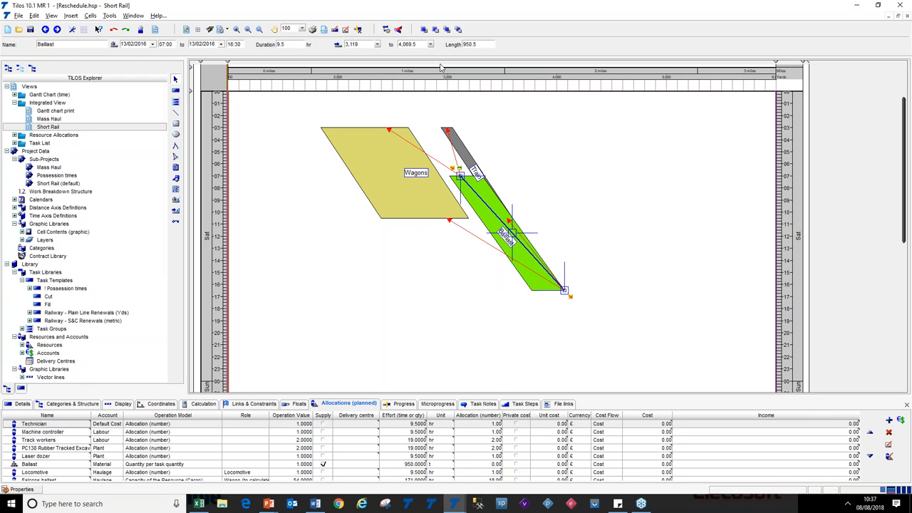
click(386, 30)
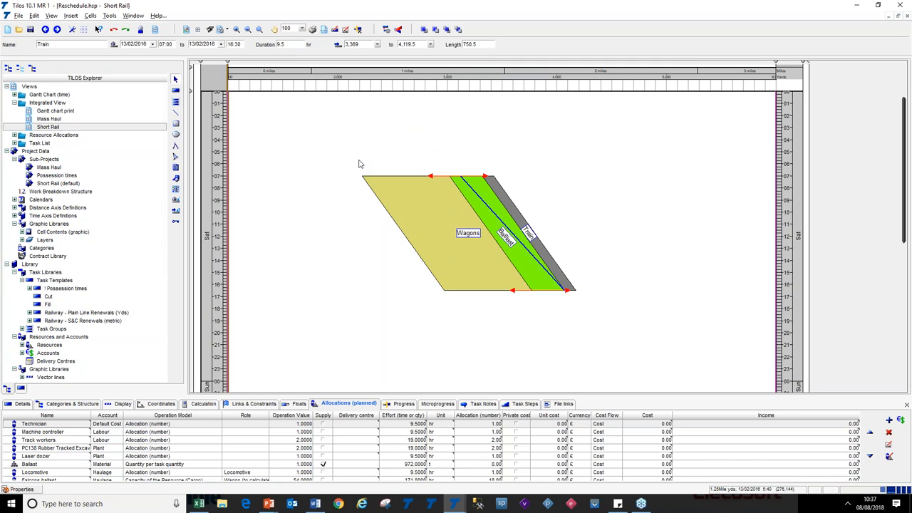
drag(349, 164, 620, 342)
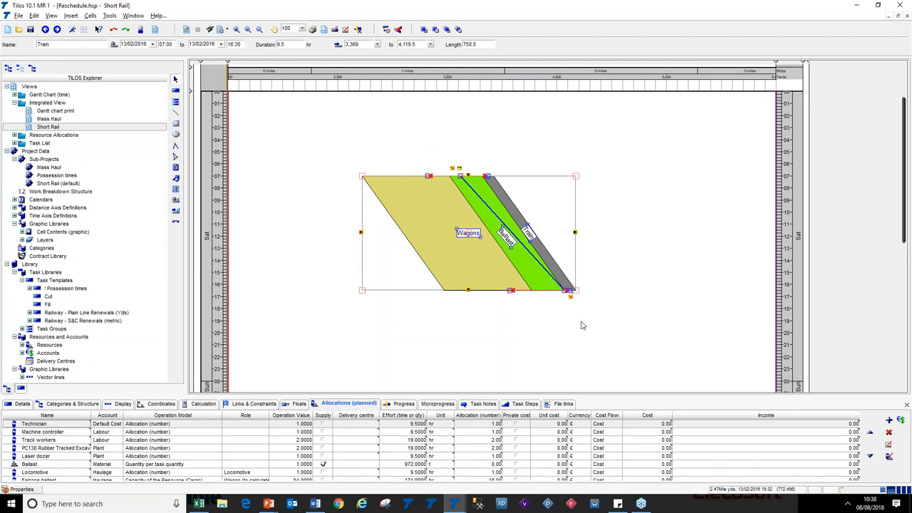
right_click(469, 235)
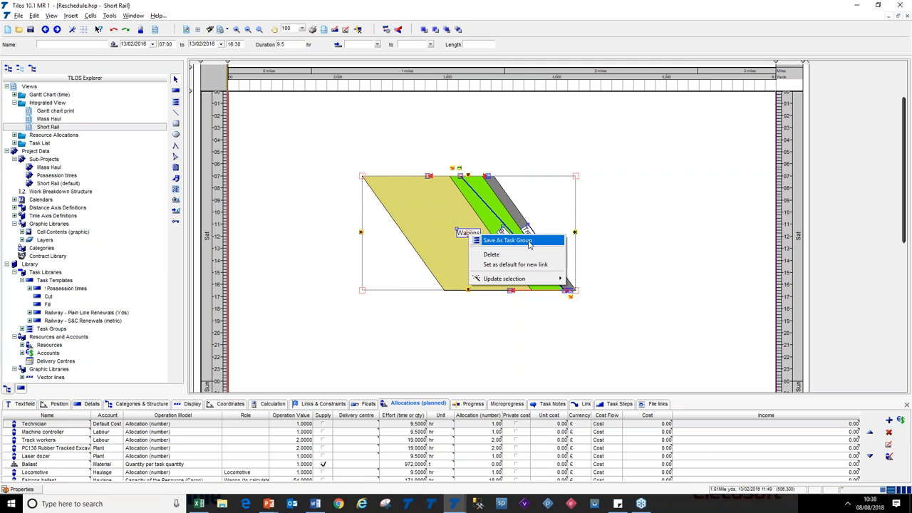
click(383, 146)
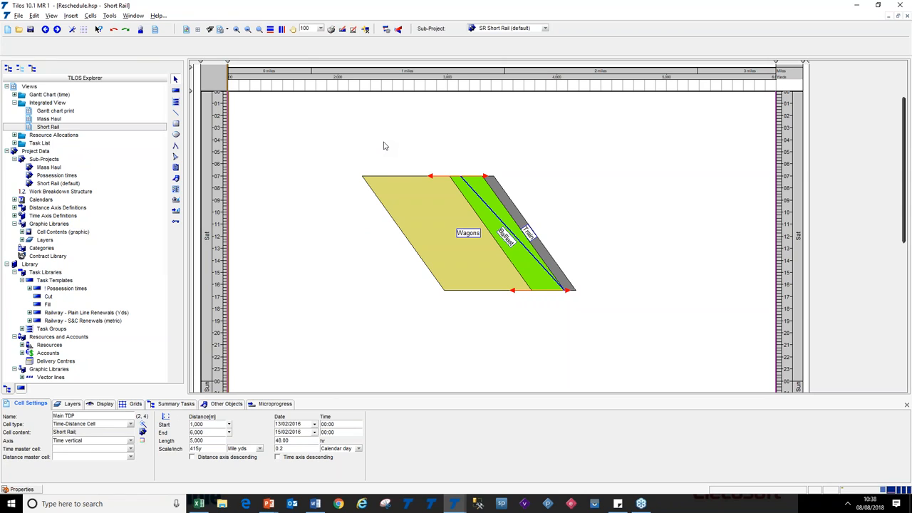
key(alt+Tab)
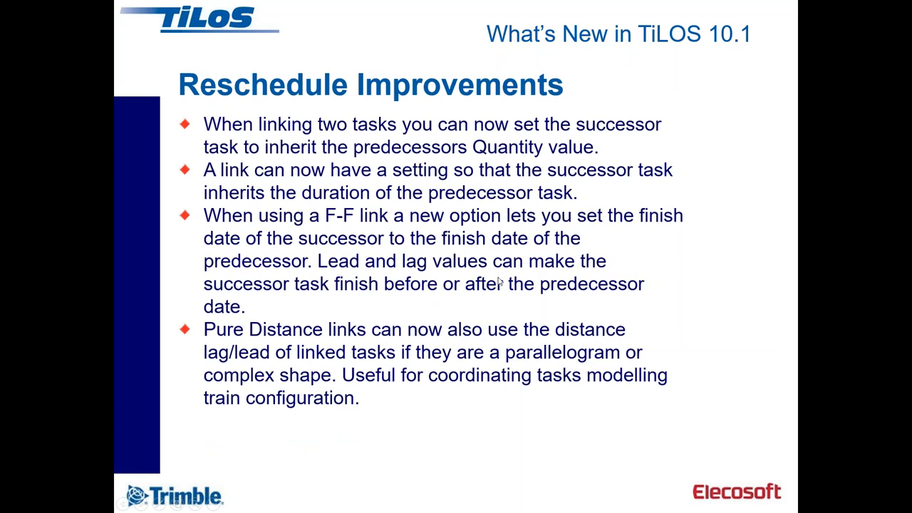
click(579, 327)
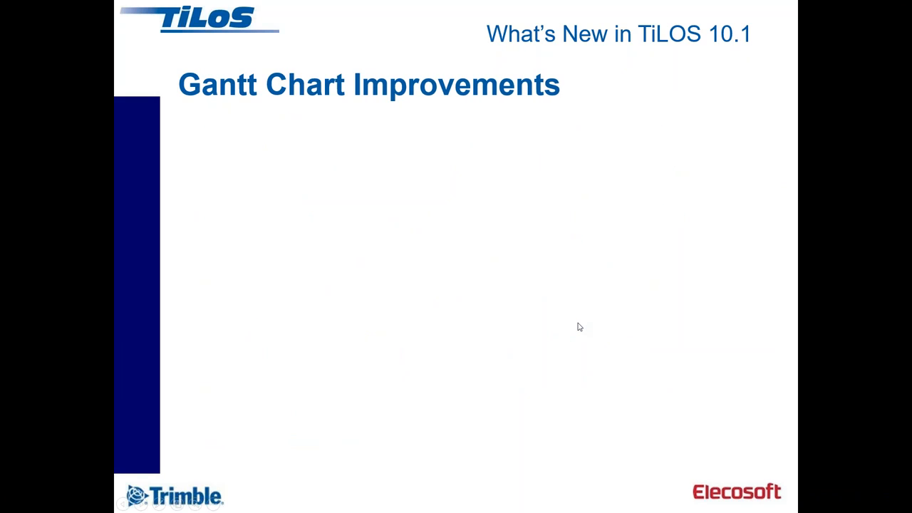
click(579, 327)
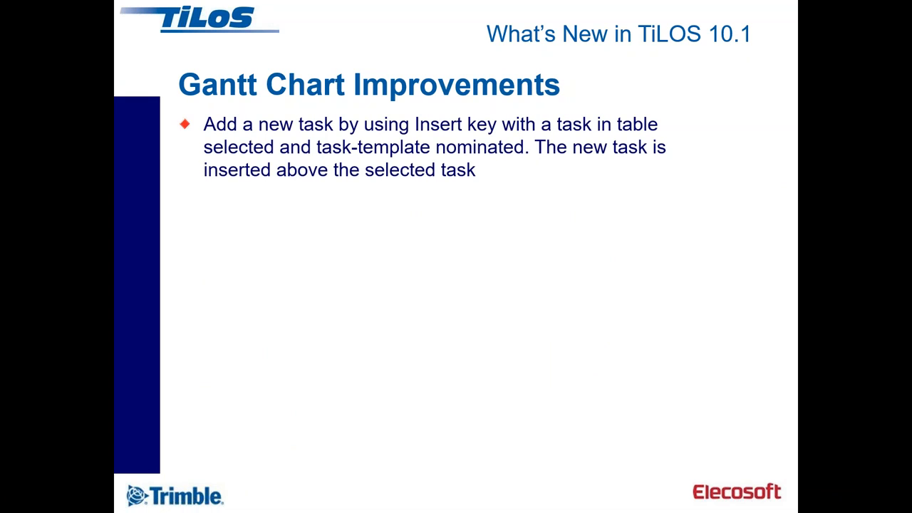
Switch to the A36 Dual Carriageway project and open the Bar chart A3L no Grouping (default) Gantt view
key(alt+Tab)
key(alt+Tab)
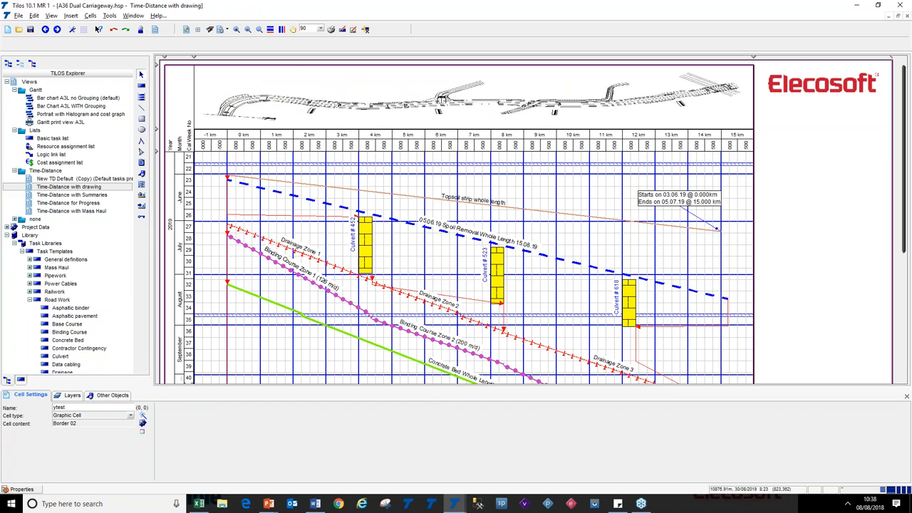
double_click(34, 98)
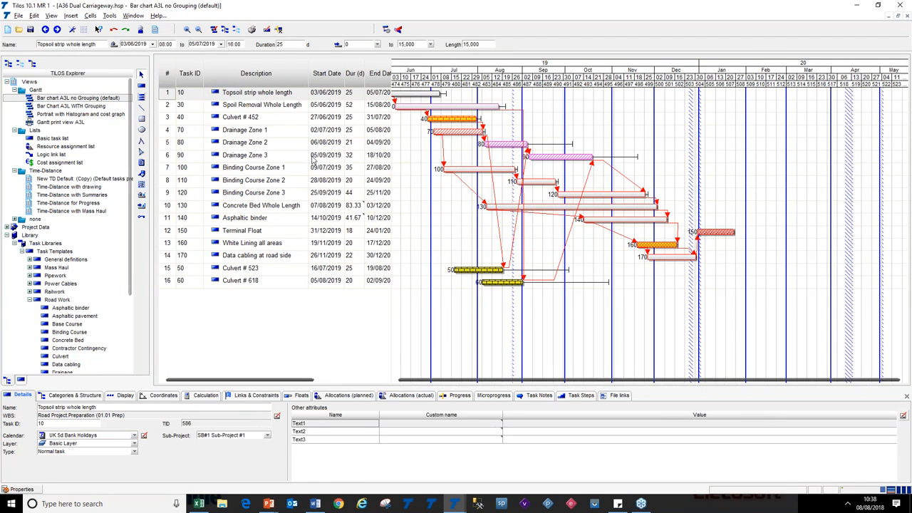
With Concrete Bed as the task template, insert a new task above Binding Course Zone 1
click(166, 143)
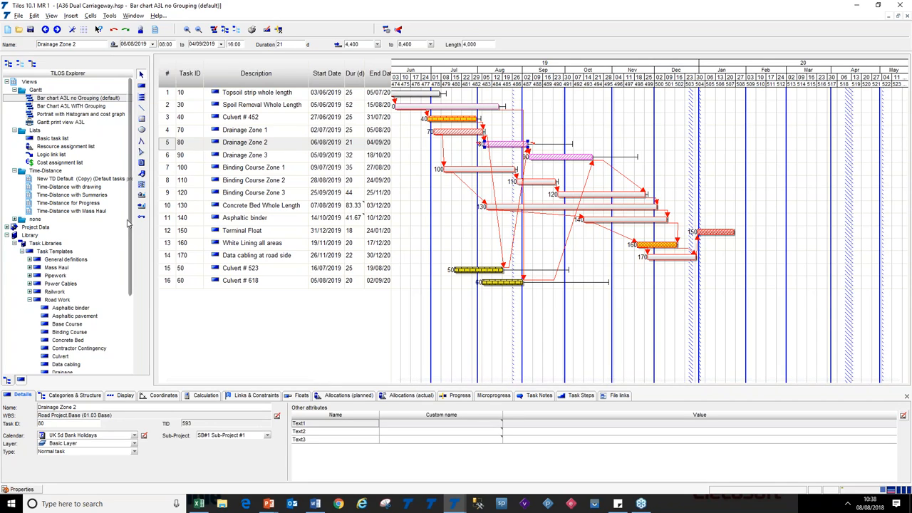
click(142, 86)
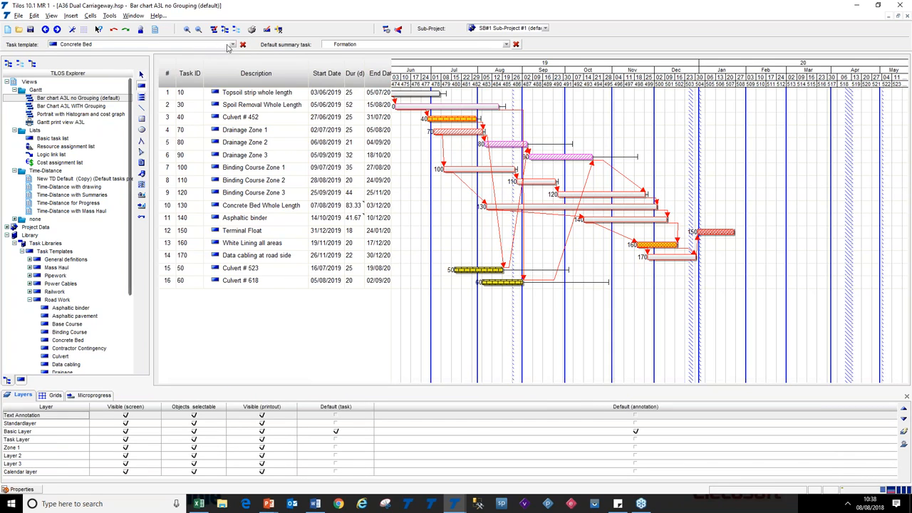
click(232, 45)
click(232, 46)
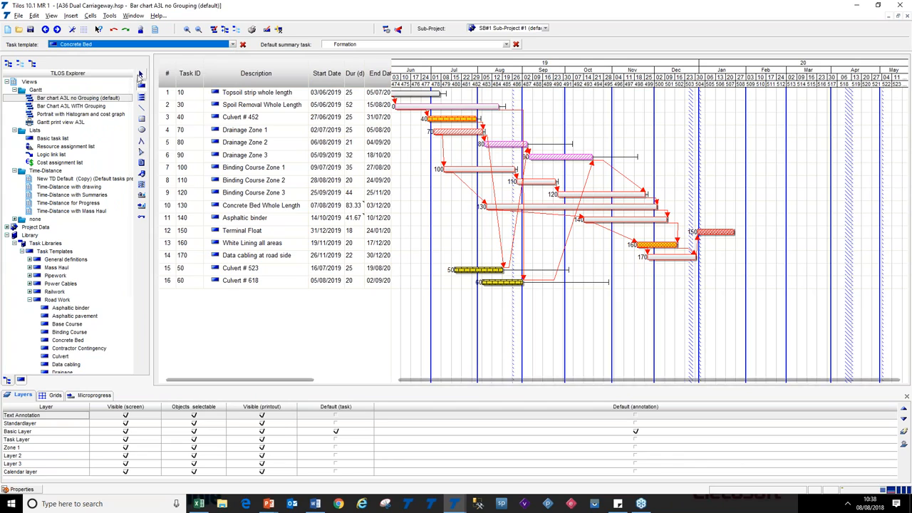
click(142, 75)
click(165, 158)
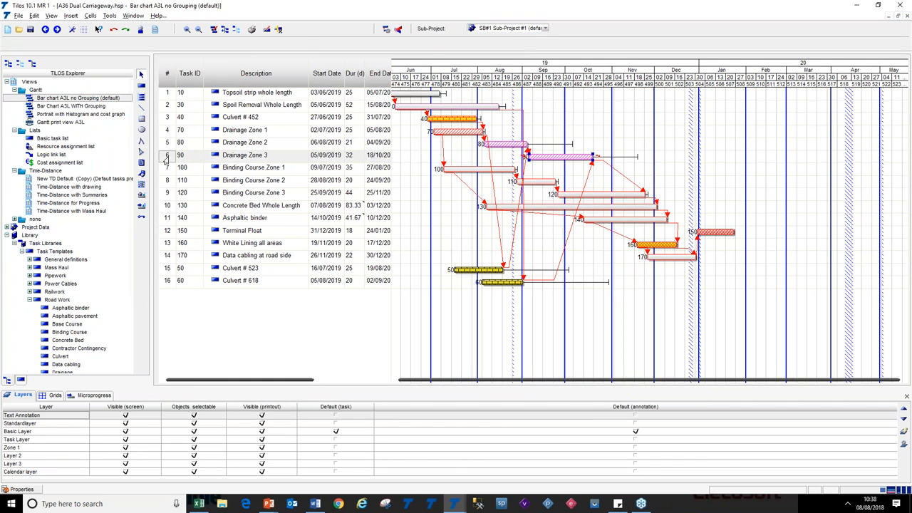
click(164, 169)
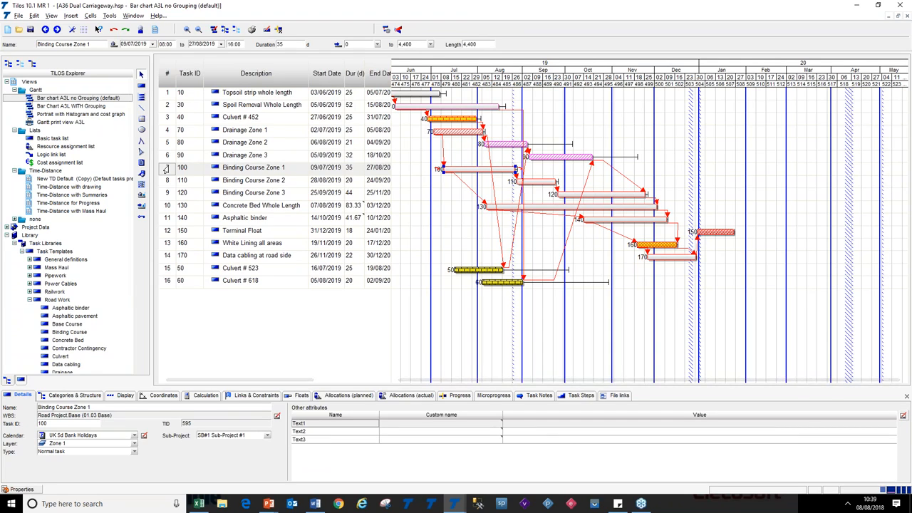
click(218, 168)
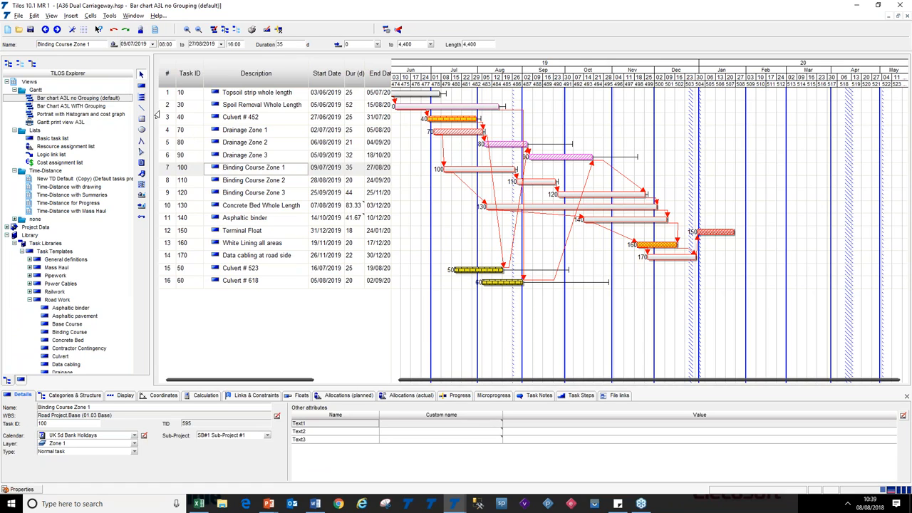
key(Insert)
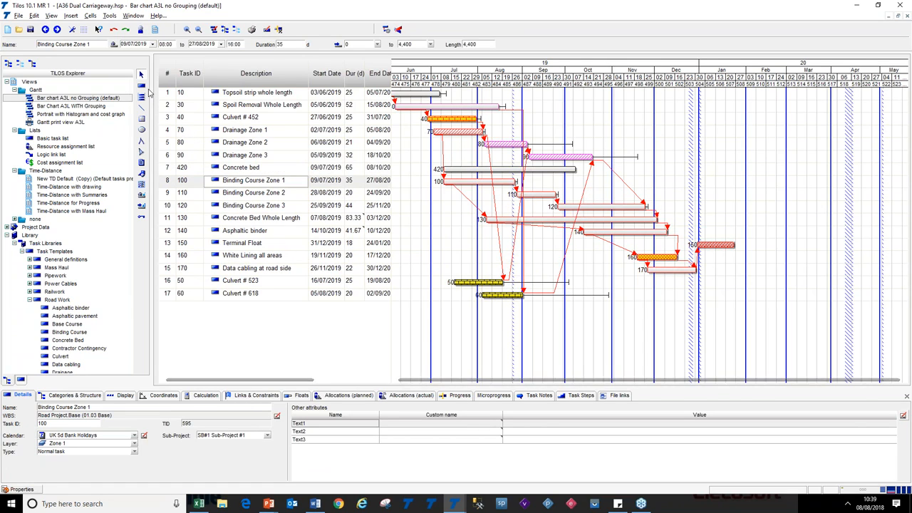
Delete the newly inserted Concrete bed task
click(263, 168)
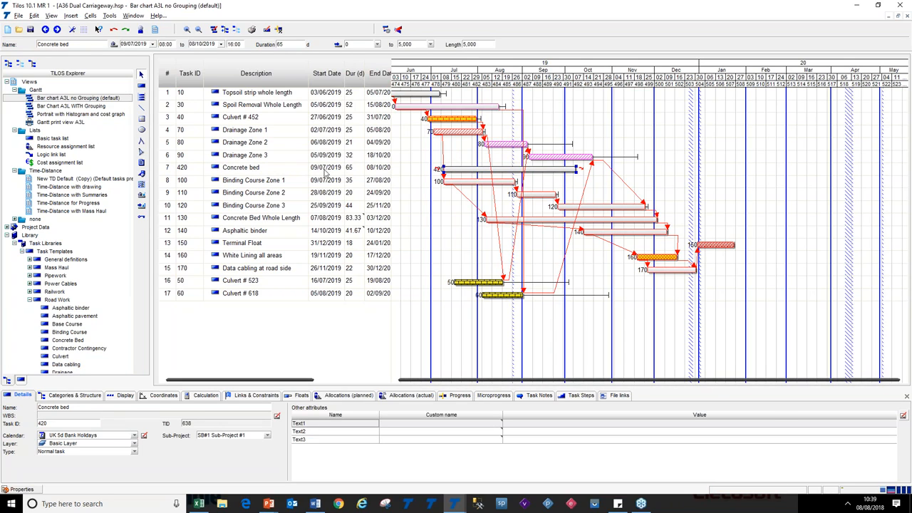
click(163, 171)
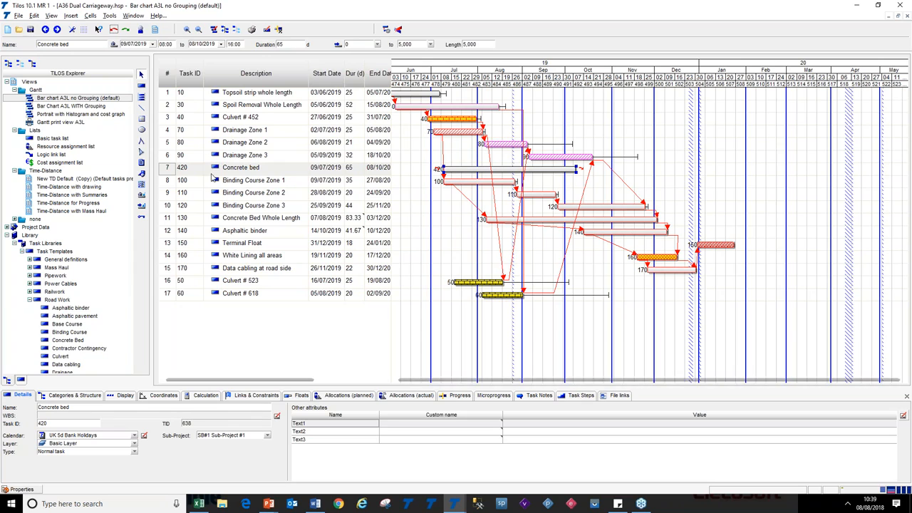
key(Delete)
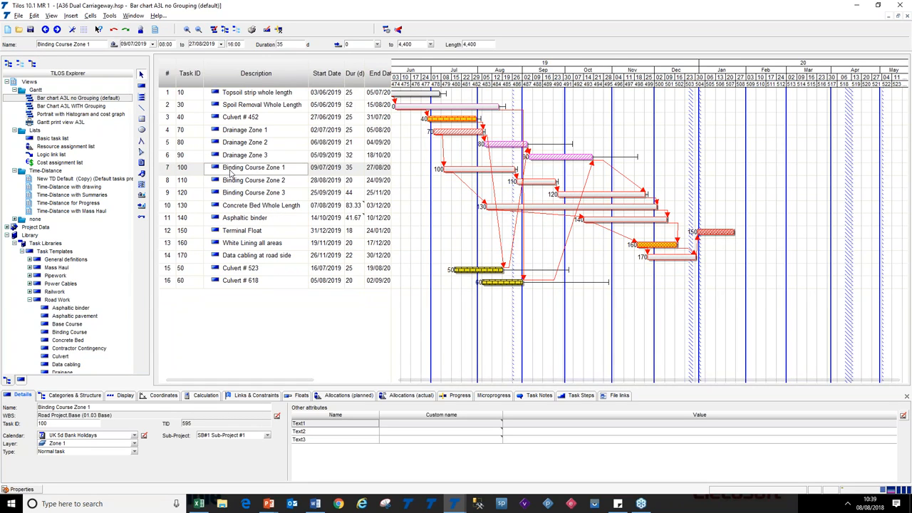
key(alt+Tab)
click(394, 267)
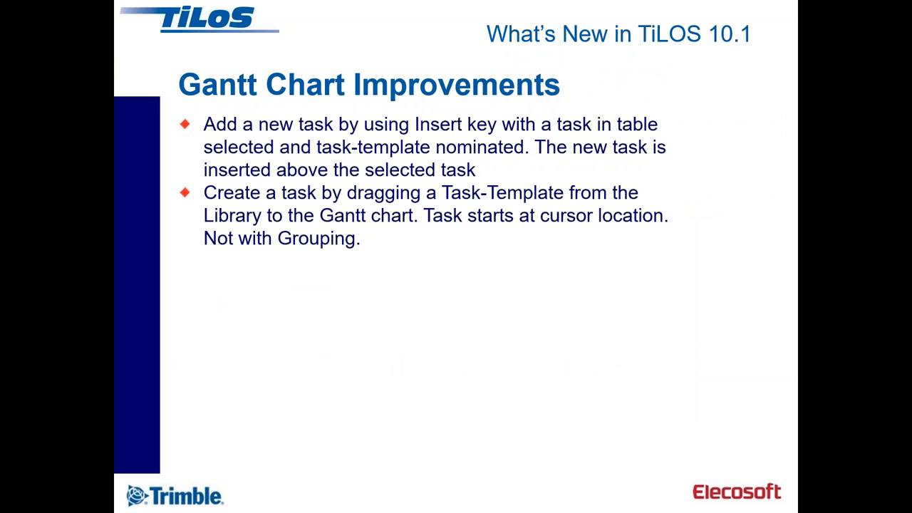
key(alt+Tab)
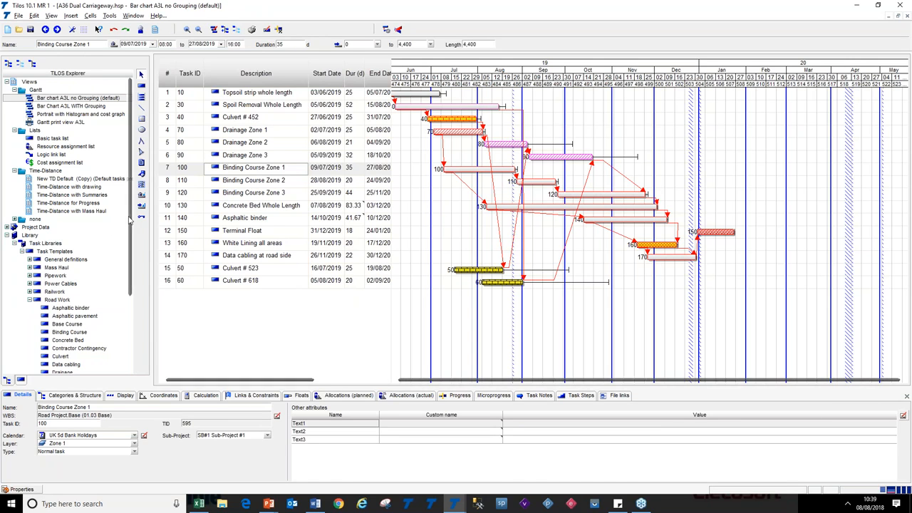
Create a task by dragging the Concrete Bed template onto the Gantt chart and shift its bar to start 17/09/2019
scroll(100, 235, down, 4)
click(48, 245)
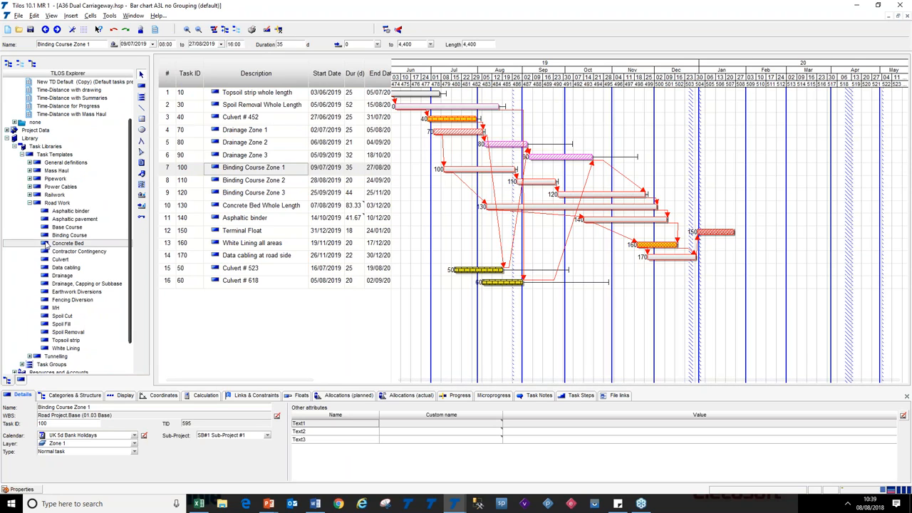
drag(47, 244, 529, 177)
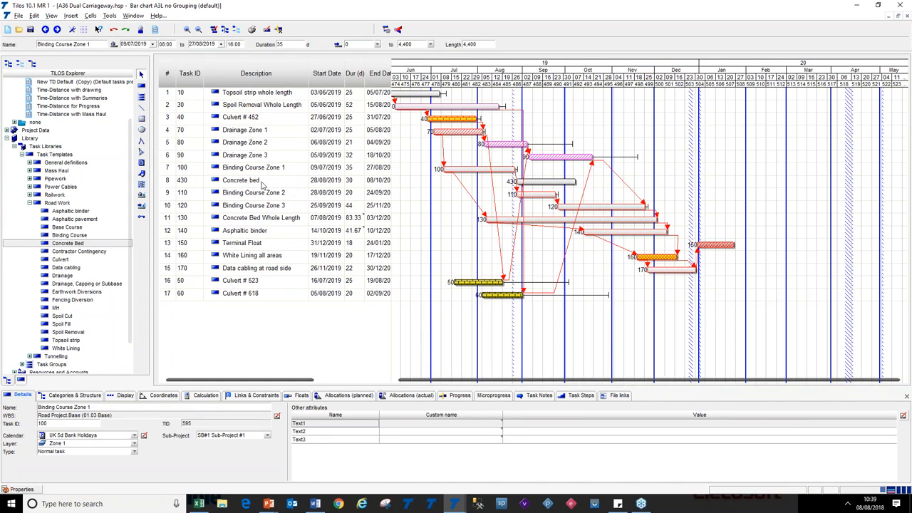
click(163, 182)
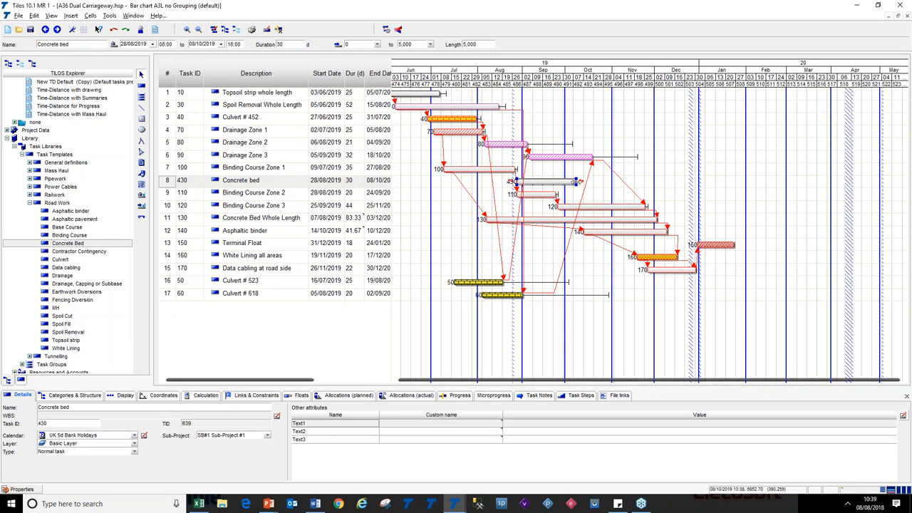
drag(576, 183, 599, 182)
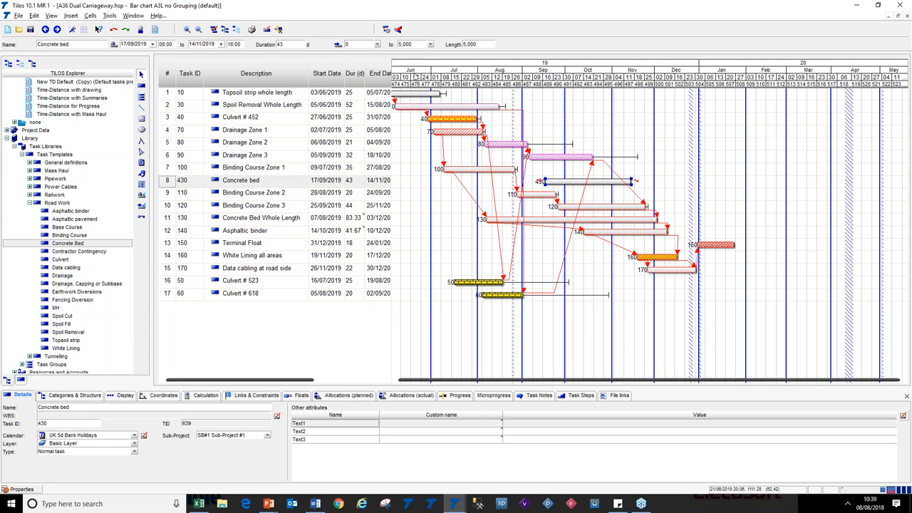
Check the new Concrete bed task's distance range fields and delete the task
click(362, 47)
click(421, 47)
click(349, 45)
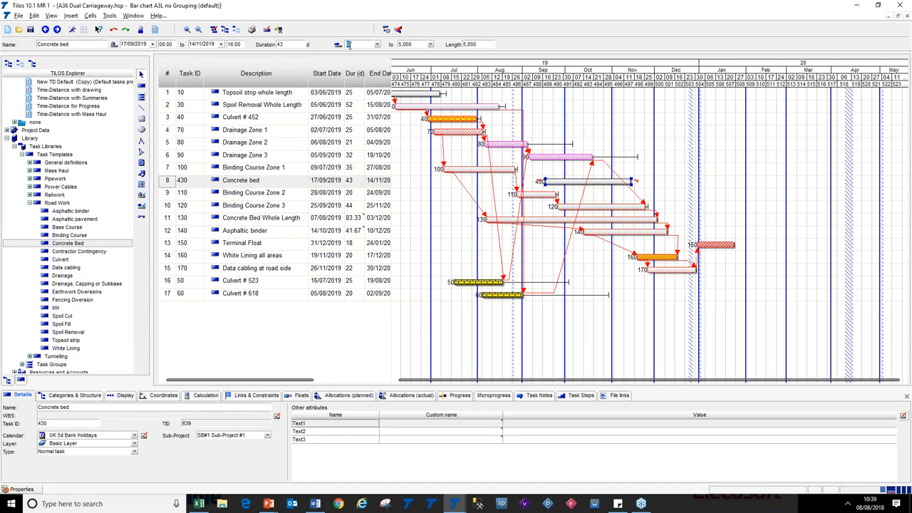
click(407, 45)
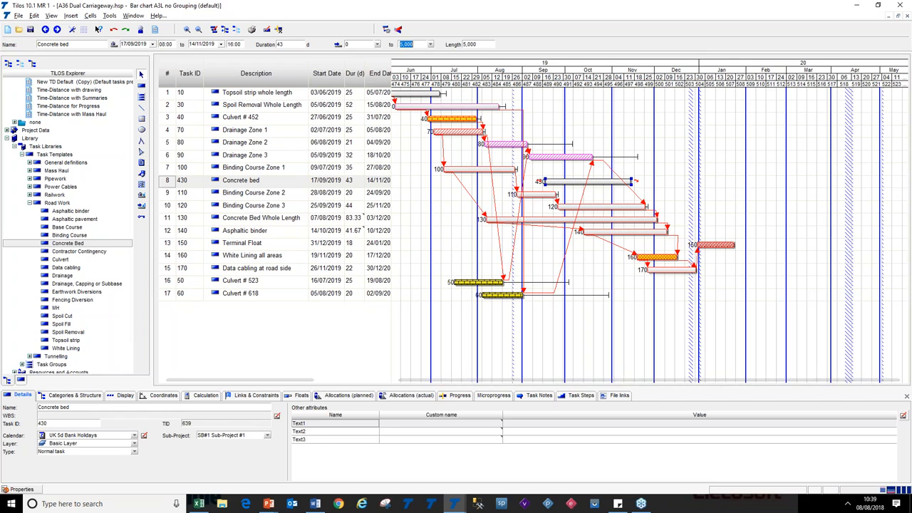
click(200, 187)
key(Delete)
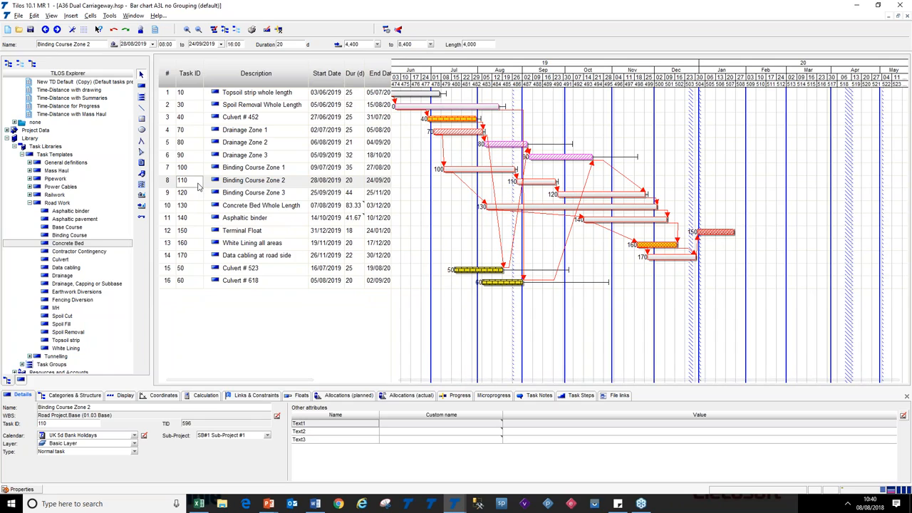
key(alt+Tab)
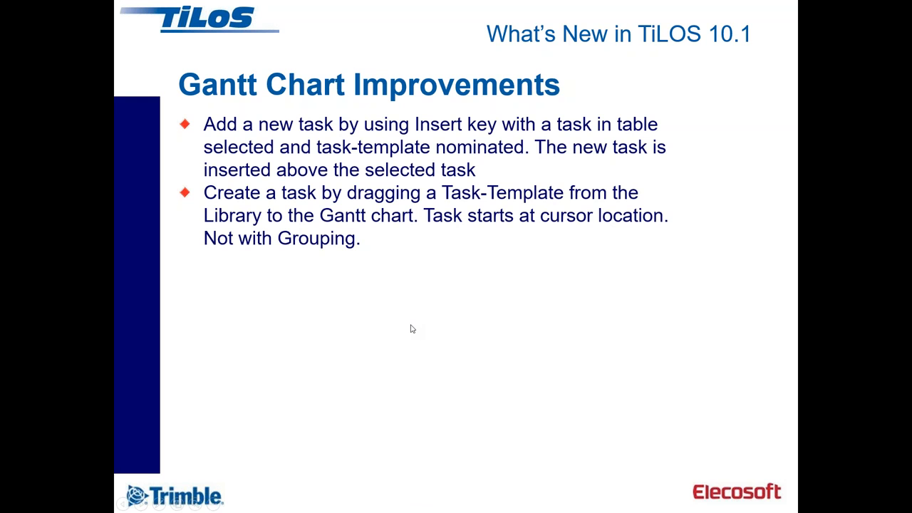
click(410, 328)
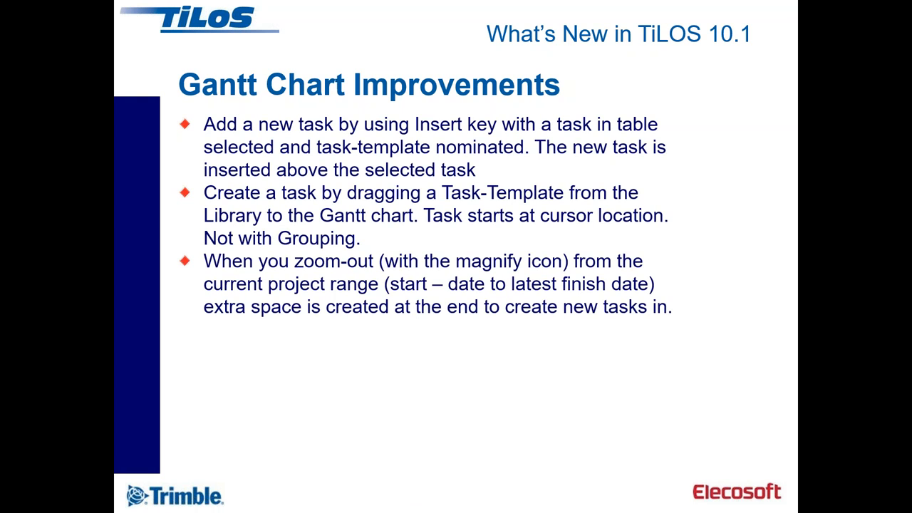
key(alt+Tab)
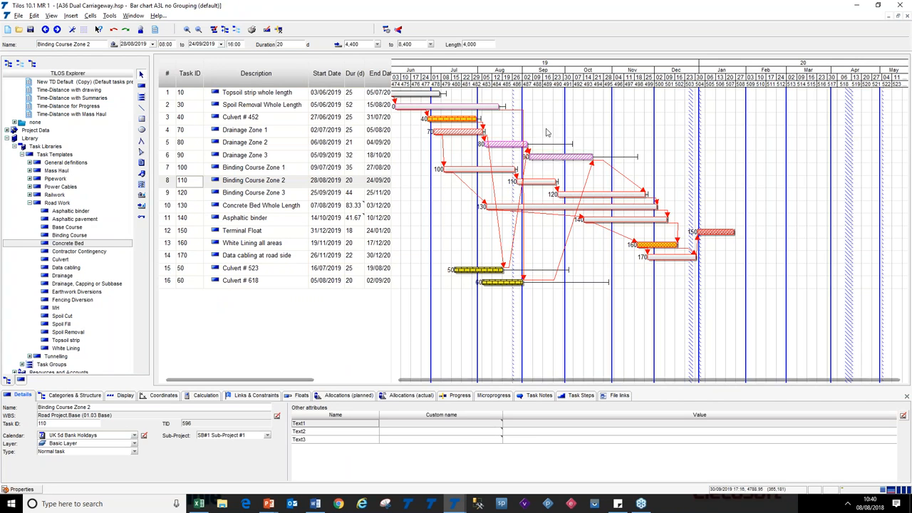
Zoom out the Gantt chart and place a Concrete bed task in the extra space near March 2020
click(543, 123)
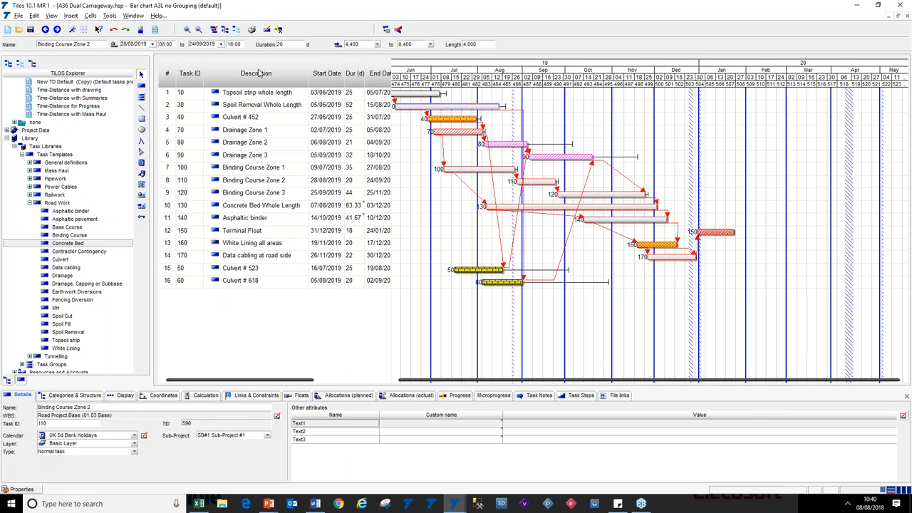
click(186, 30)
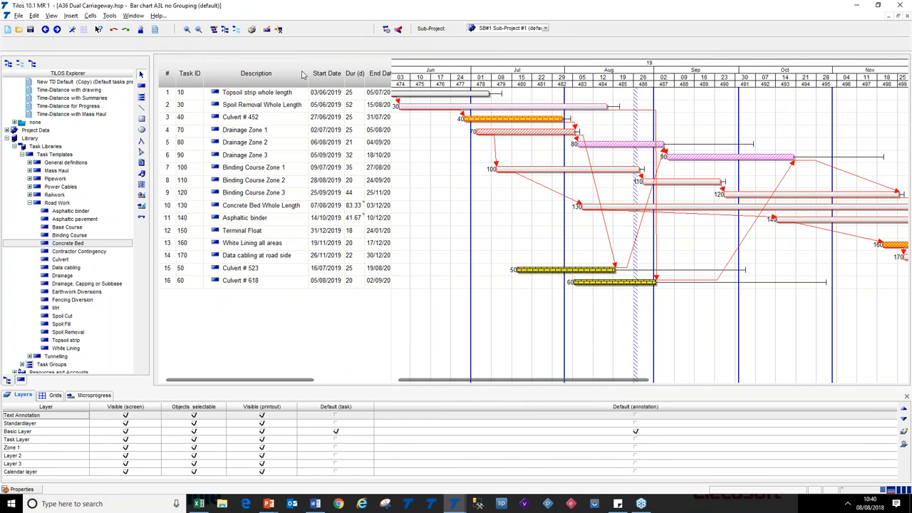
click(198, 30)
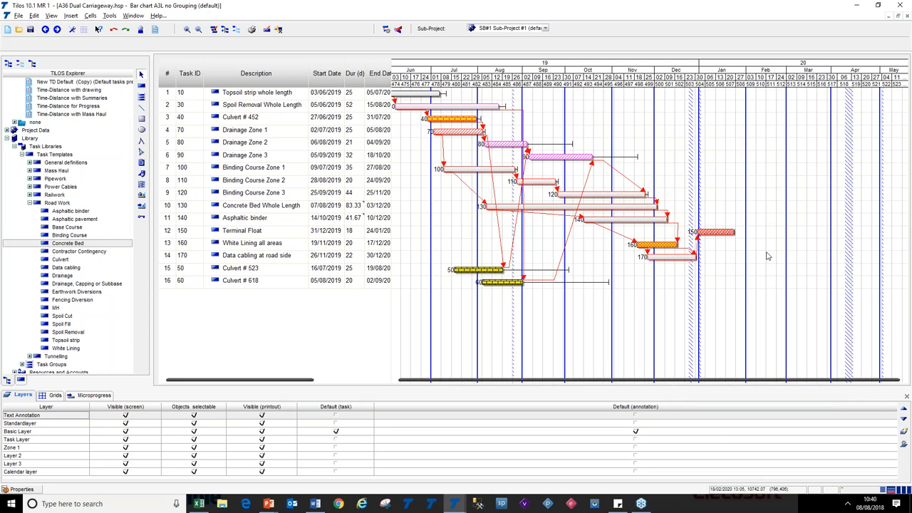
click(141, 85)
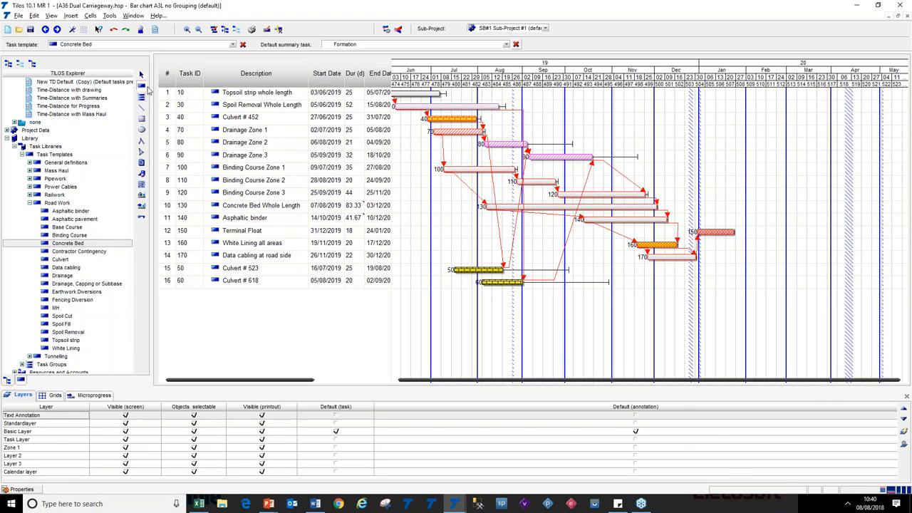
click(793, 299)
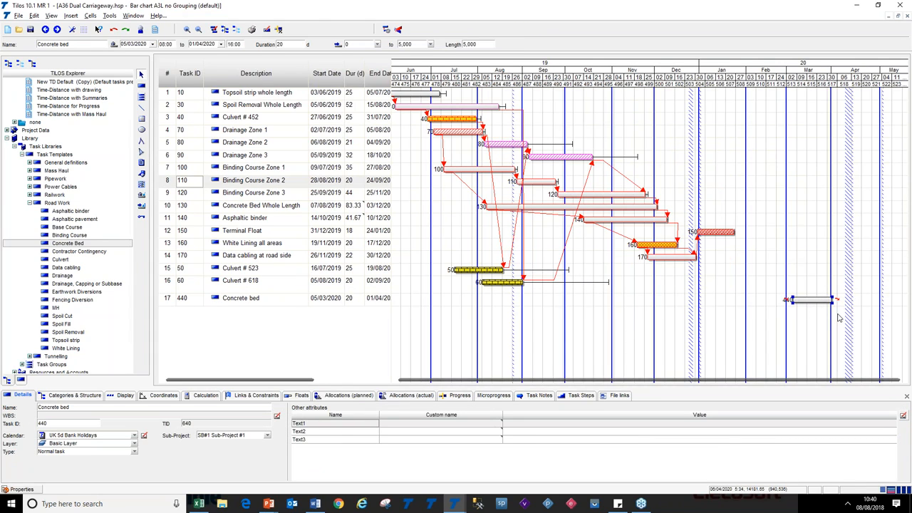
key(Delete)
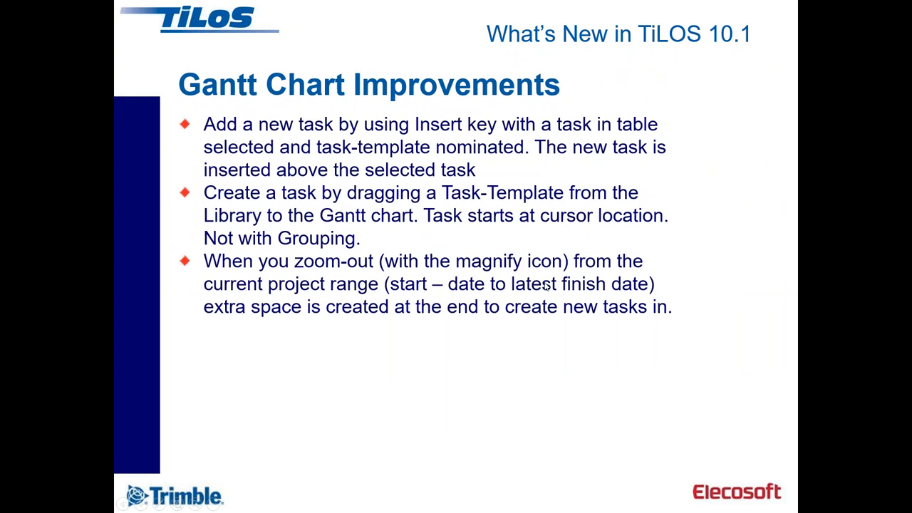
click(518, 329)
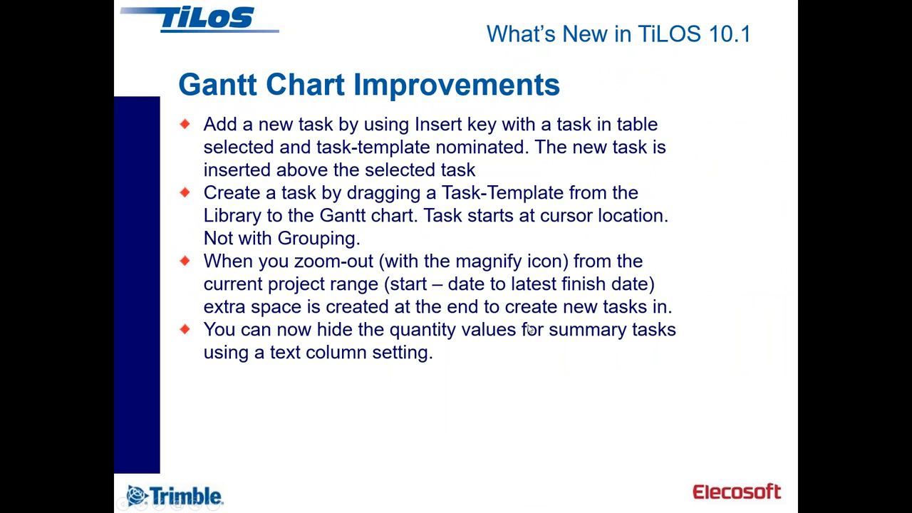
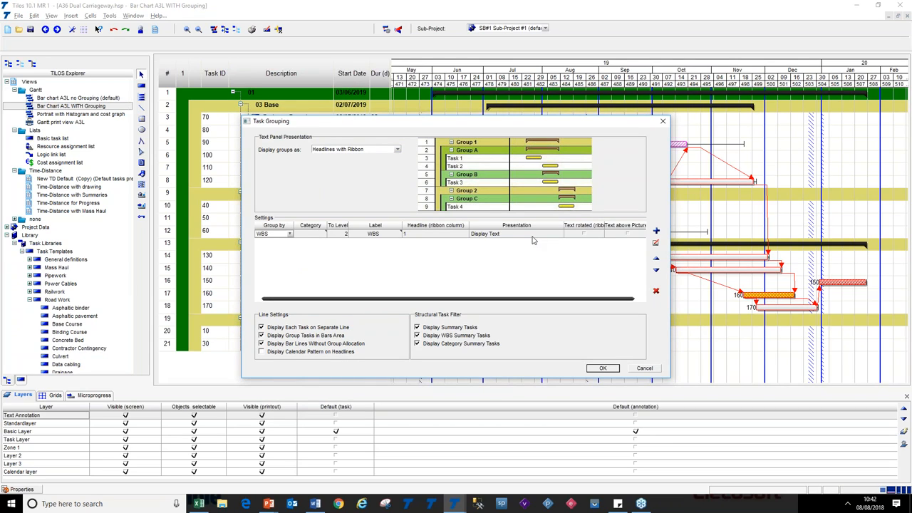
Review the WBS grouping's colour settings, browsing the colour code options, keep colour from Category/WBS enabled, and close the settings dialogs
click(532, 238)
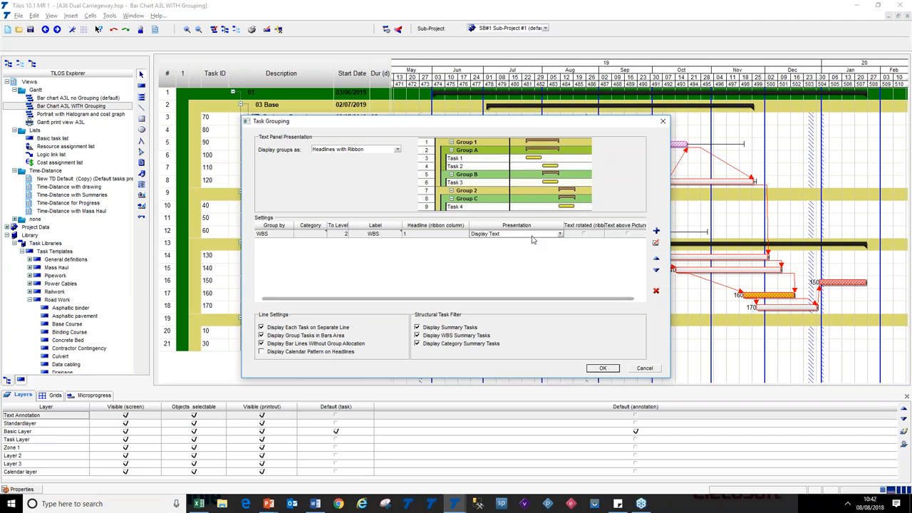
click(655, 243)
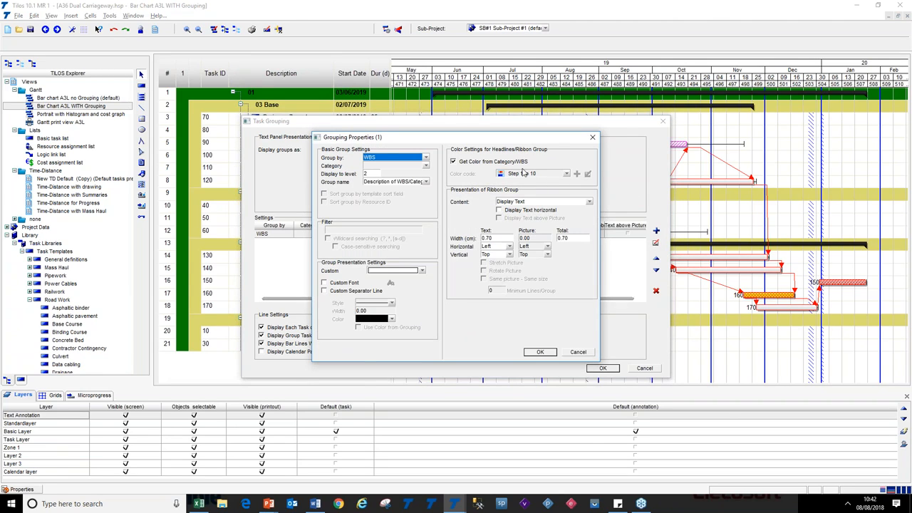
click(496, 162)
click(496, 162)
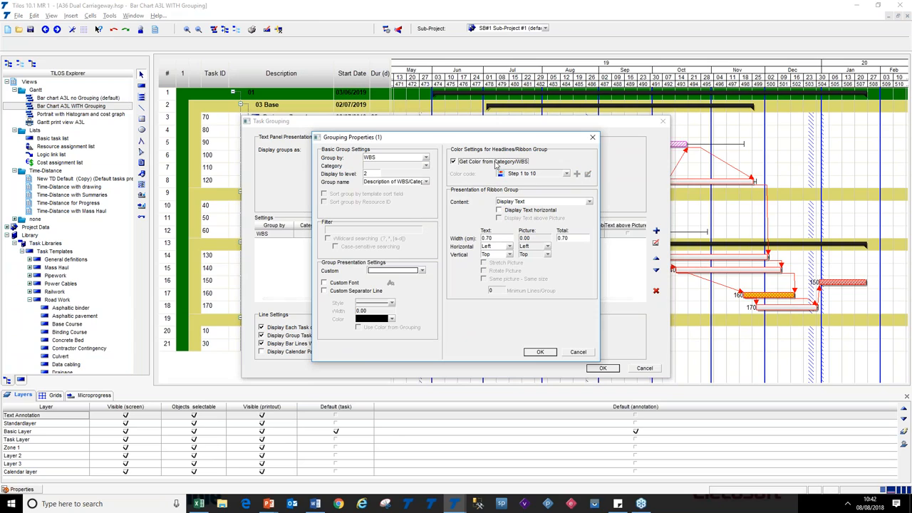
click(498, 163)
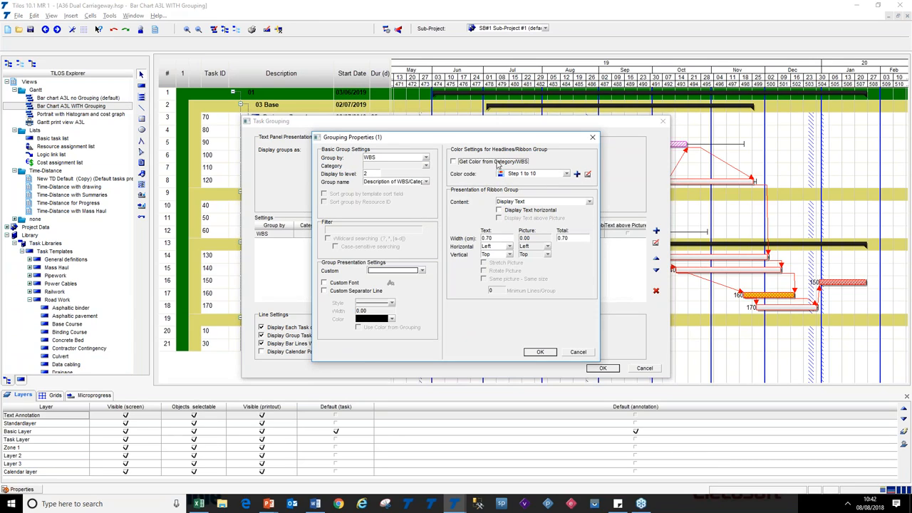
click(566, 174)
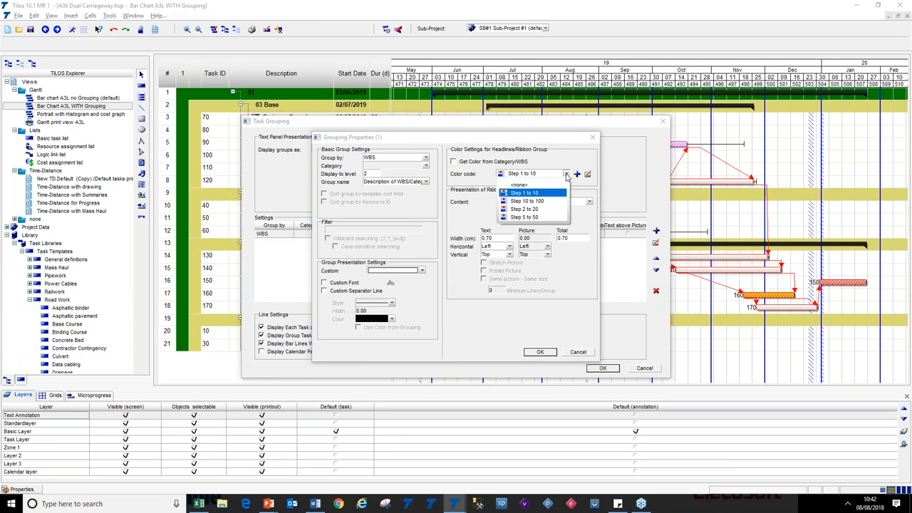
click(566, 176)
click(505, 163)
click(542, 354)
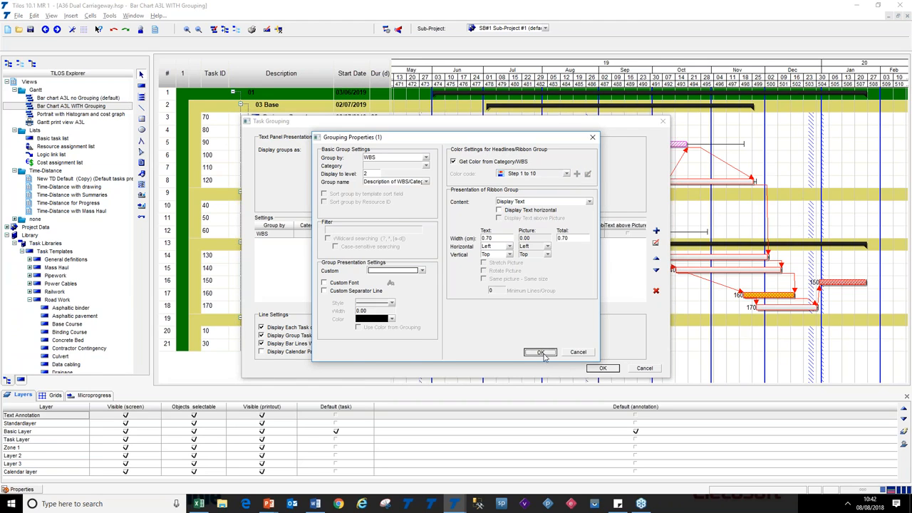
click(605, 369)
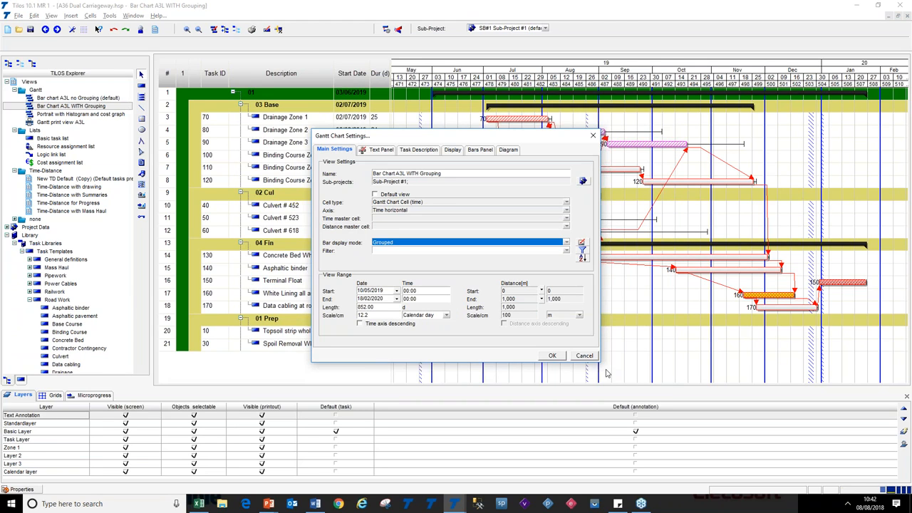
click(554, 356)
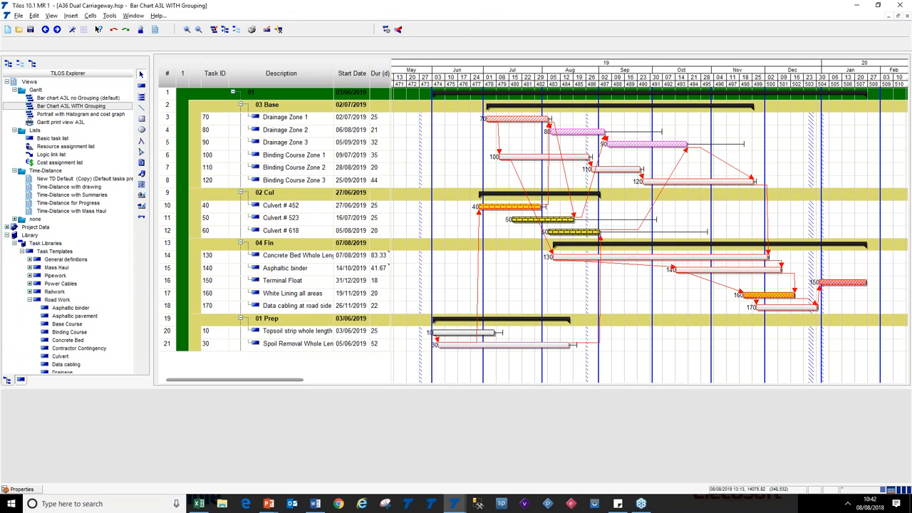
Collapse and re-expand the 03 Base group rows in the Gantt chart
click(240, 105)
click(241, 105)
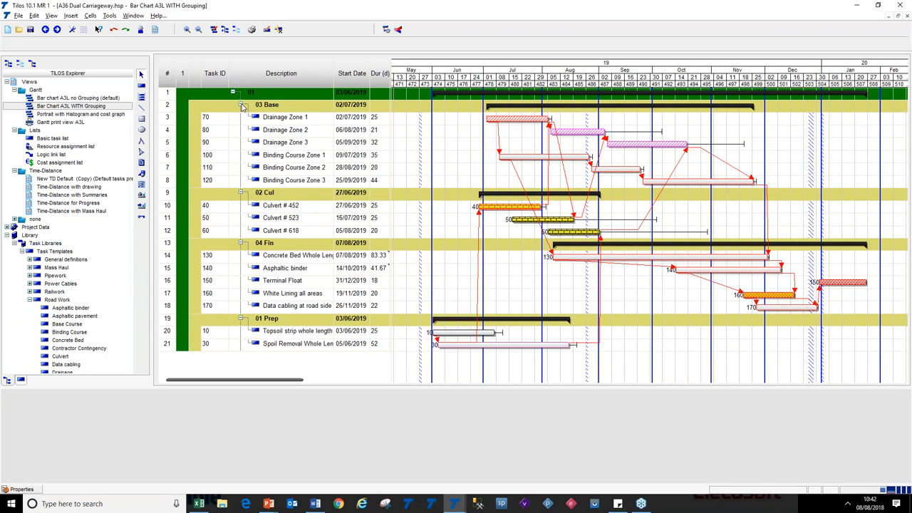
click(526, 282)
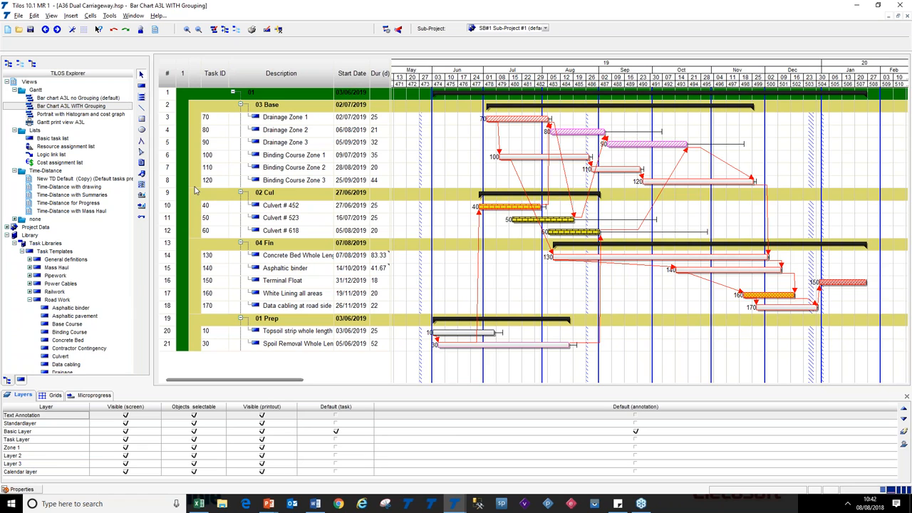
key(alt+Tab)
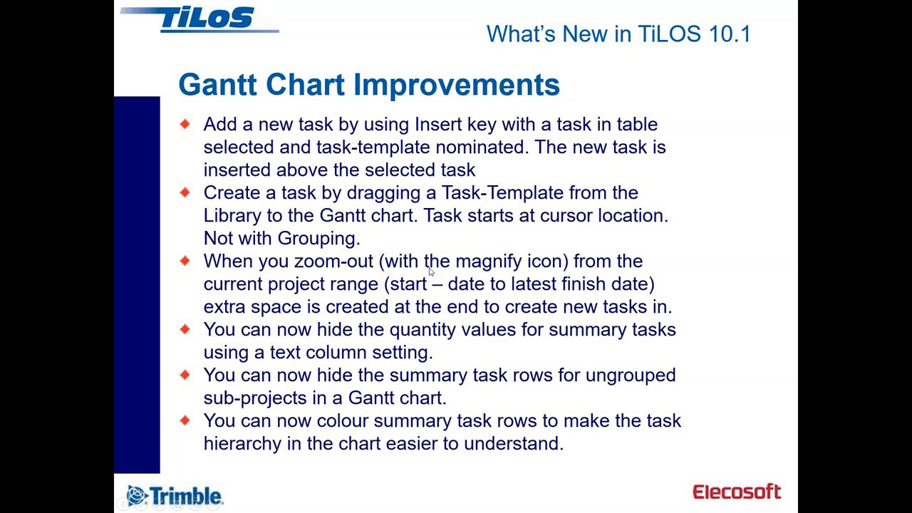
key(Right)
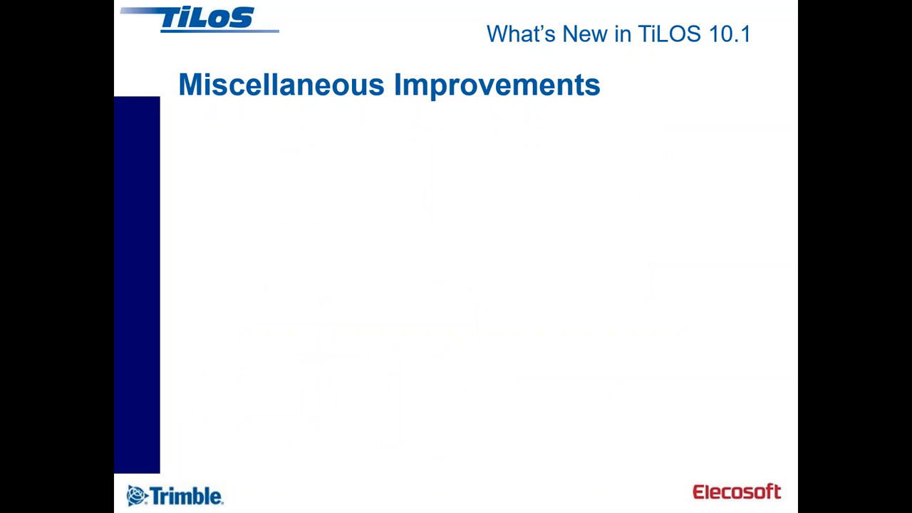
key(Right)
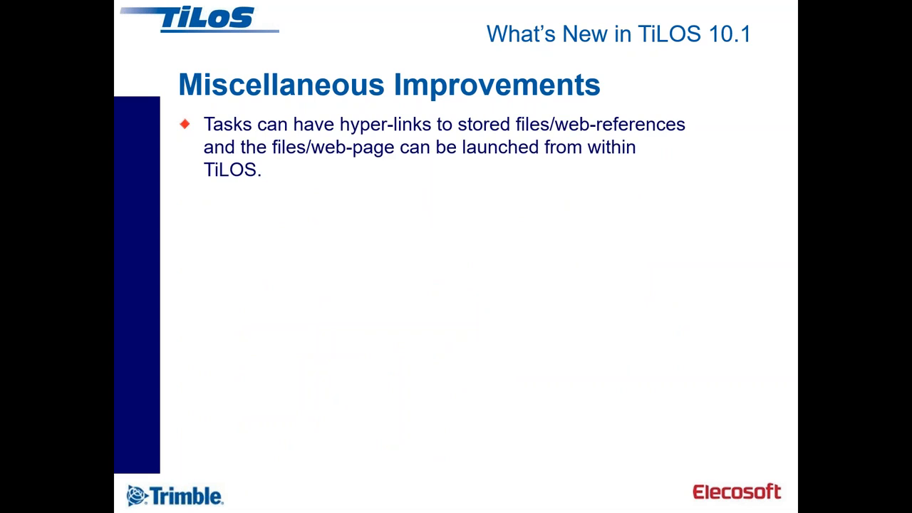
key(alt+Tab)
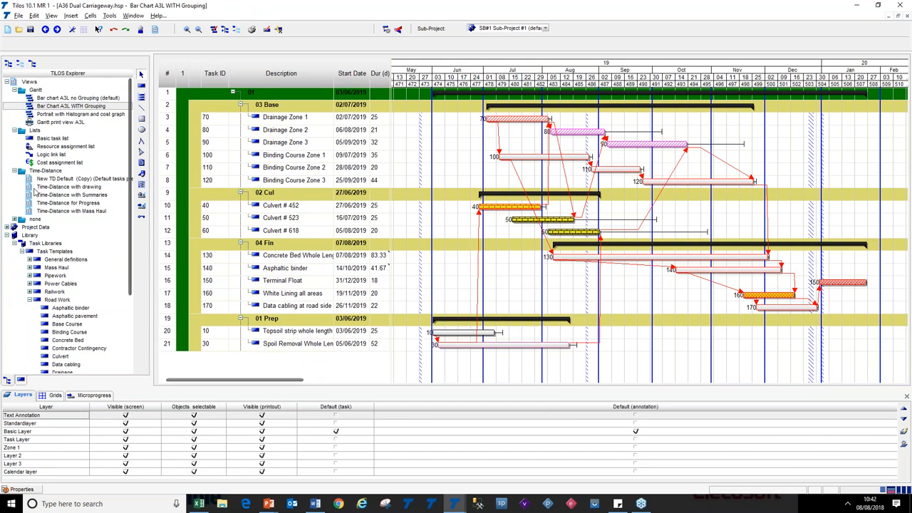
Open the Time-Distance with drawing view, select the Topsoil strip whole length task and show its file links
double_click(64, 187)
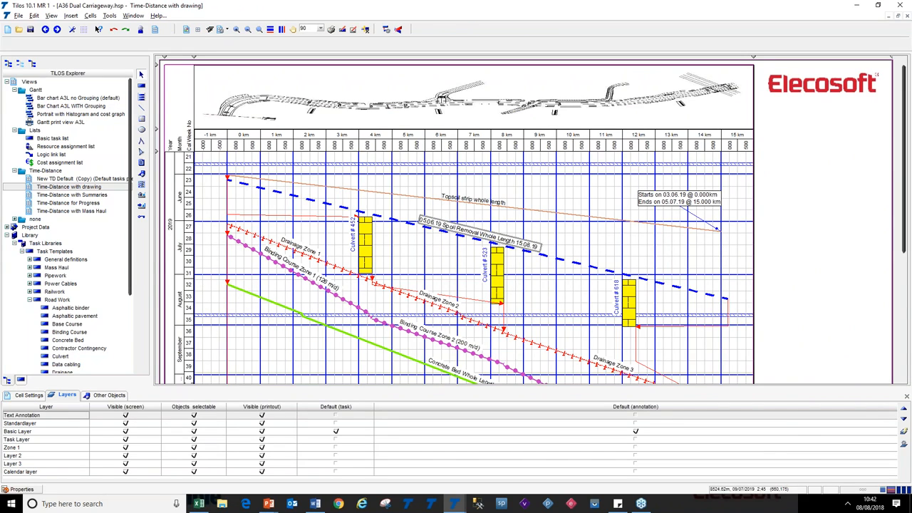
click(621, 276)
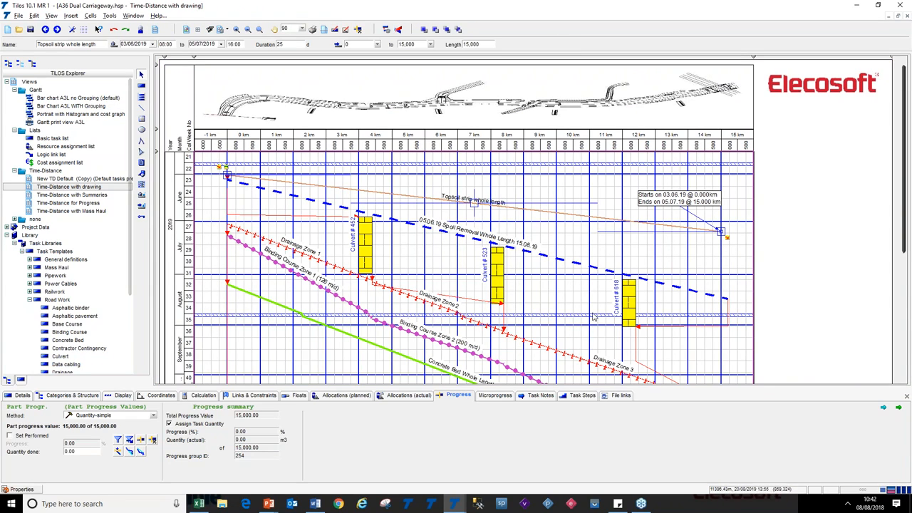
click(617, 396)
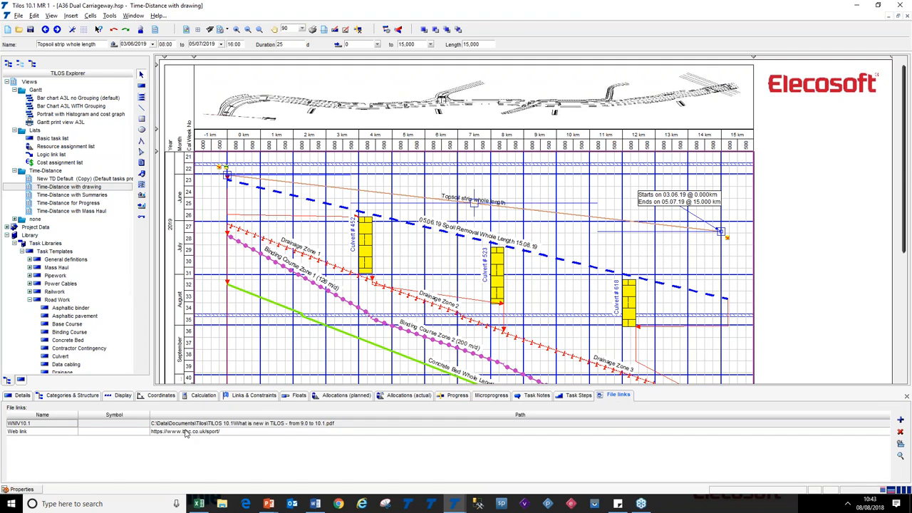
Assign the Elecosoft Logo symbol to the WNIV10.1 file link
click(43, 425)
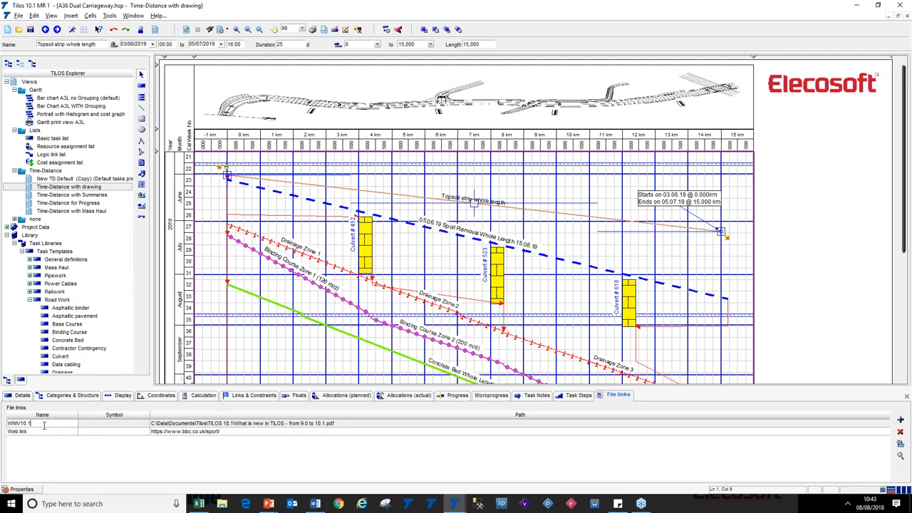
drag(9, 423, 7, 423)
click(105, 426)
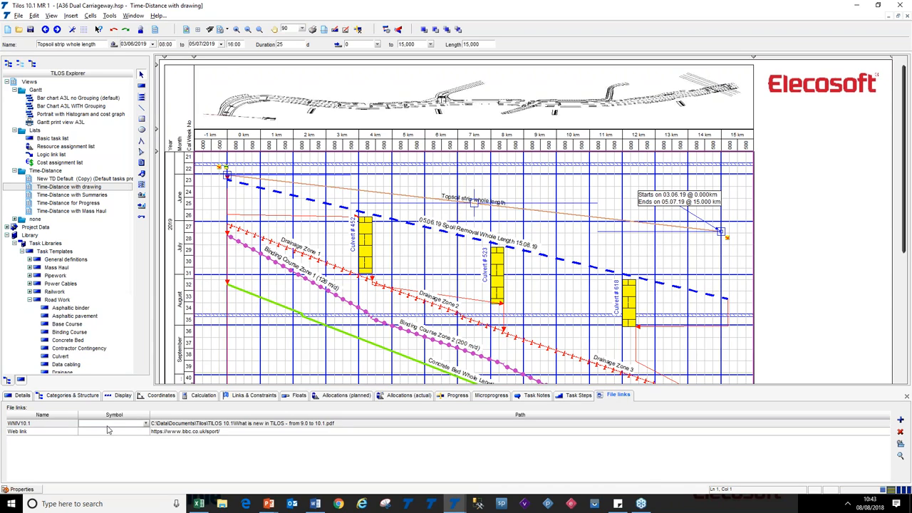
click(145, 425)
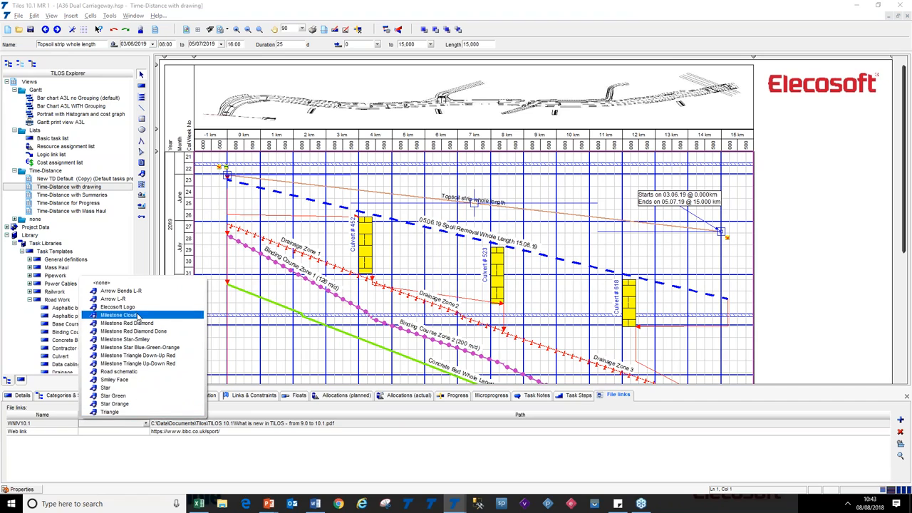
click(137, 308)
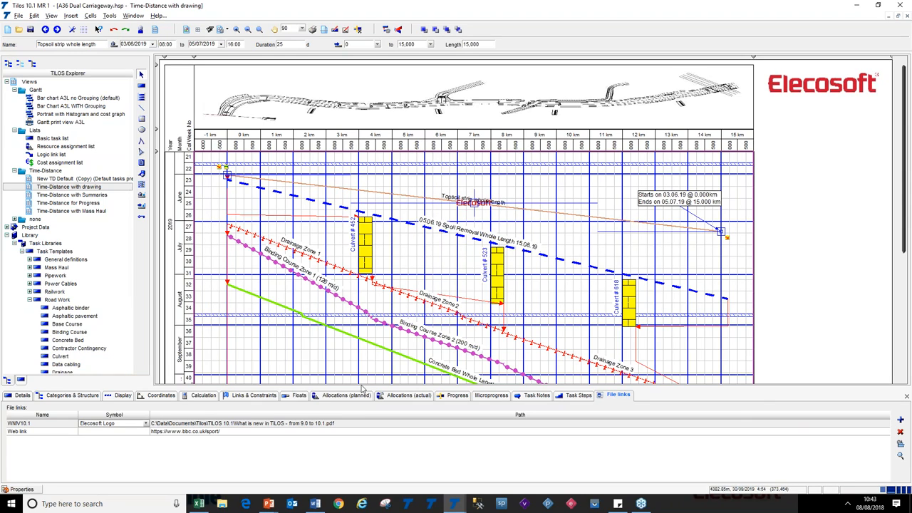
Reset the WNIV10.1 file link's symbol to none
click(146, 423)
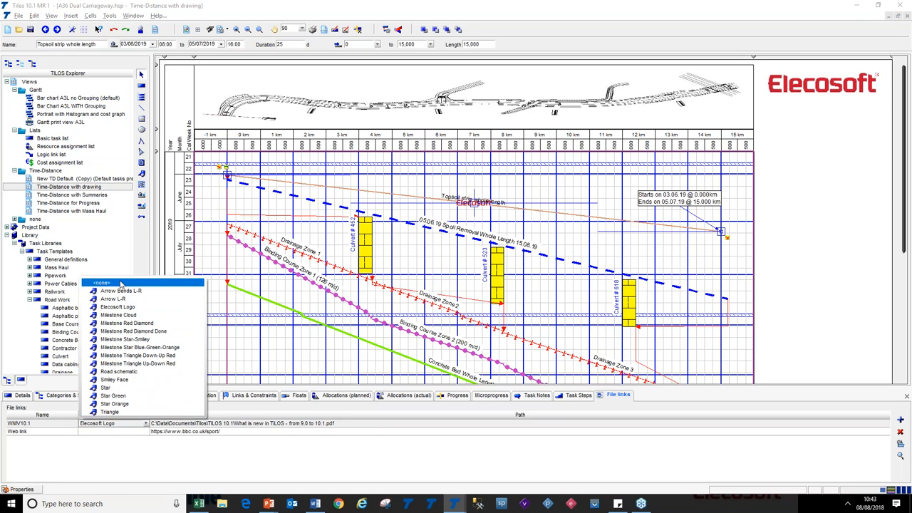
click(120, 283)
click(306, 425)
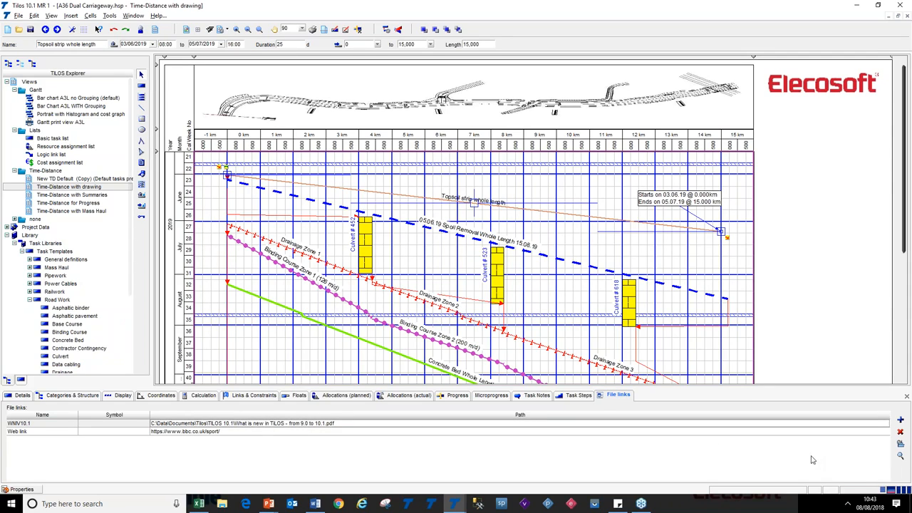
Launch the WNIV10.1 linked PDF from the task, scroll through it and close it
click(900, 456)
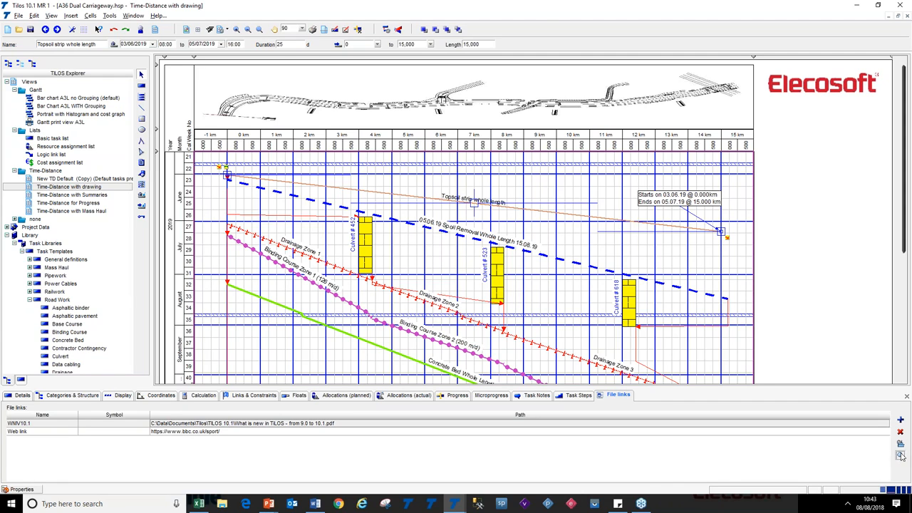
scroll(776, 305, down, 5)
scroll(776, 305, up, 5)
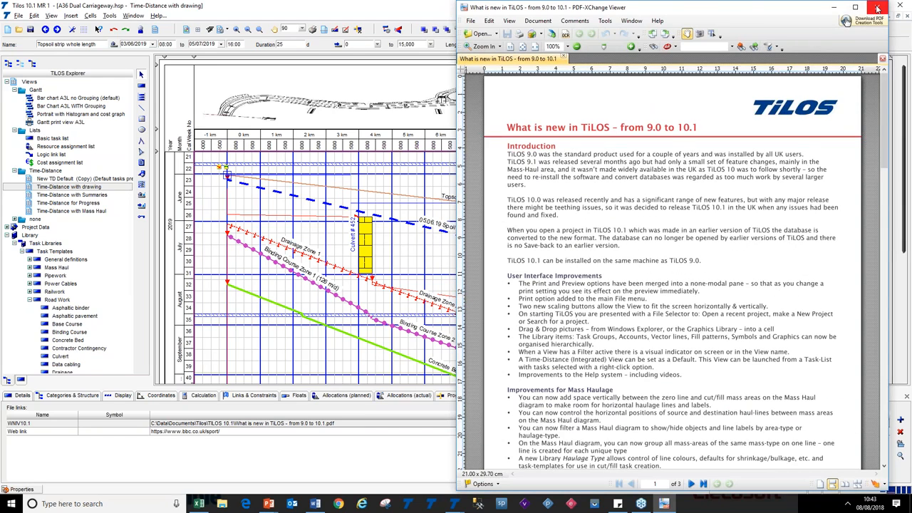
click(877, 8)
Select the link from Binding Course Zone 1 to Concrete Bed Whole Length and browse the successor task list
click(625, 183)
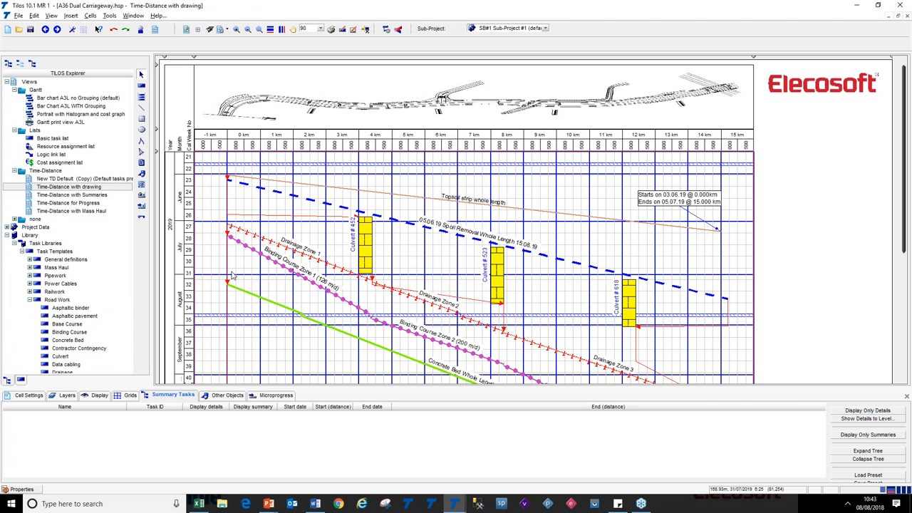
click(199, 365)
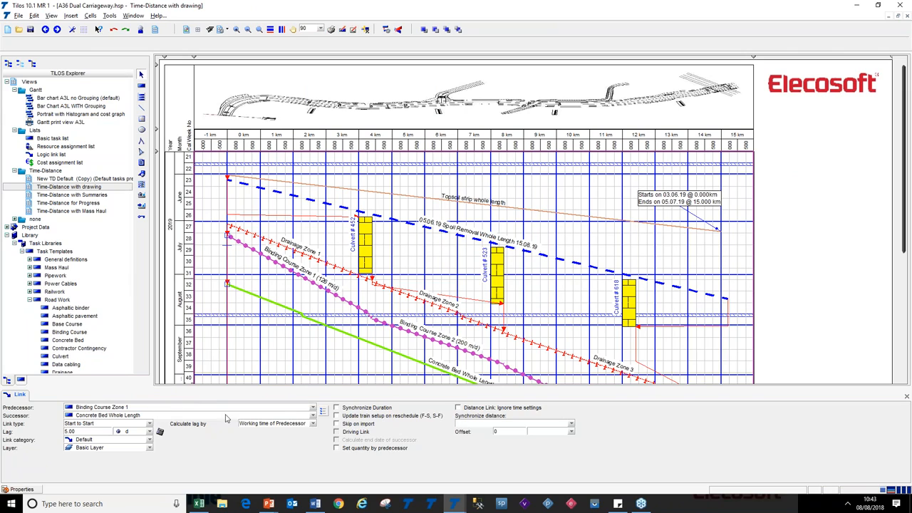
click(312, 415)
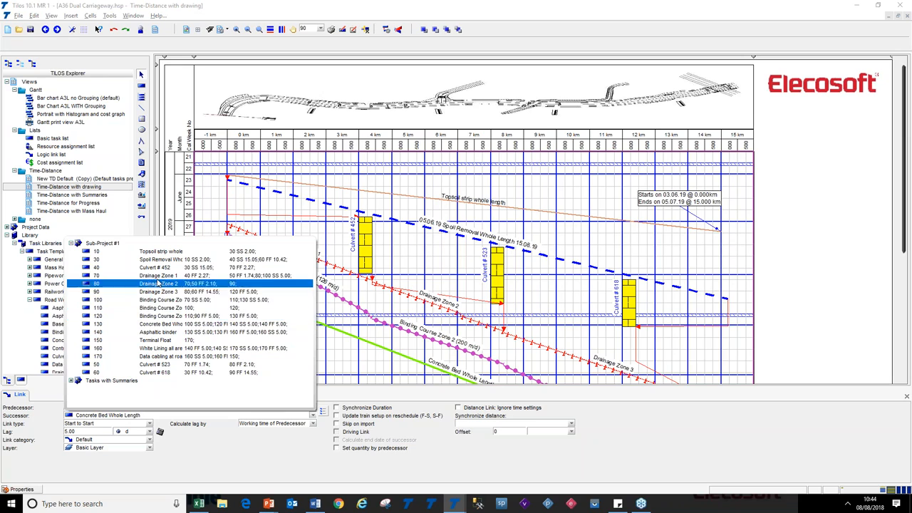
click(72, 381)
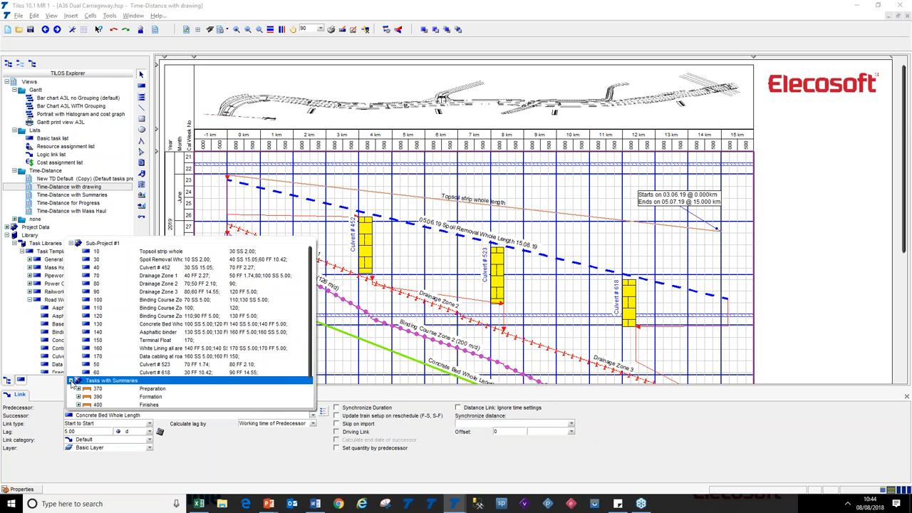
click(72, 381)
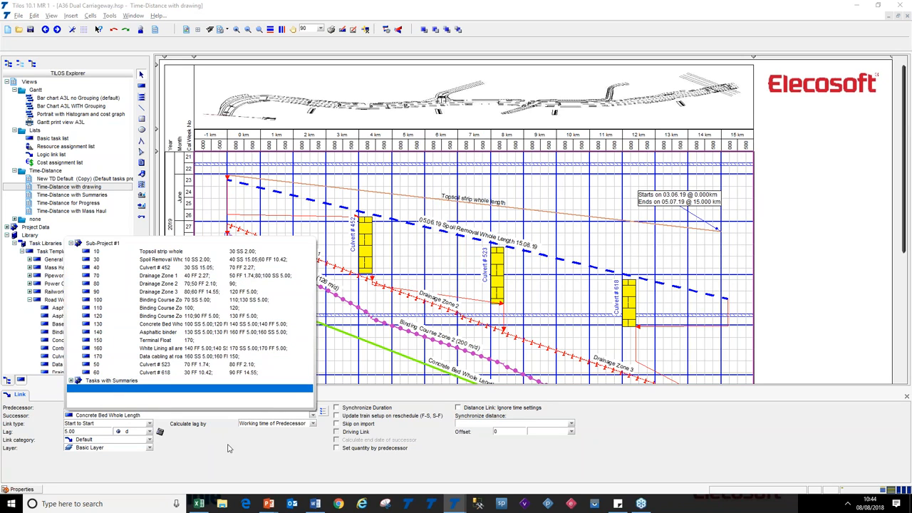
click(240, 464)
key(alt+Tab)
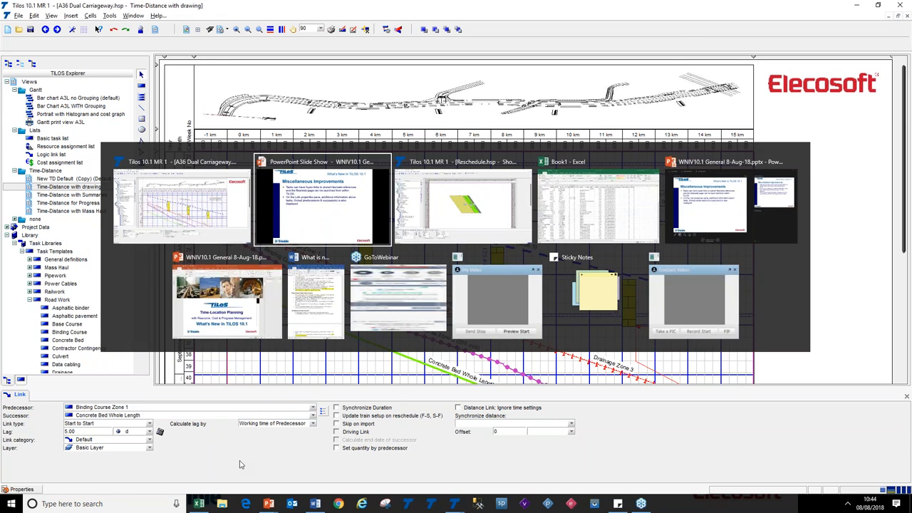
click(299, 321)
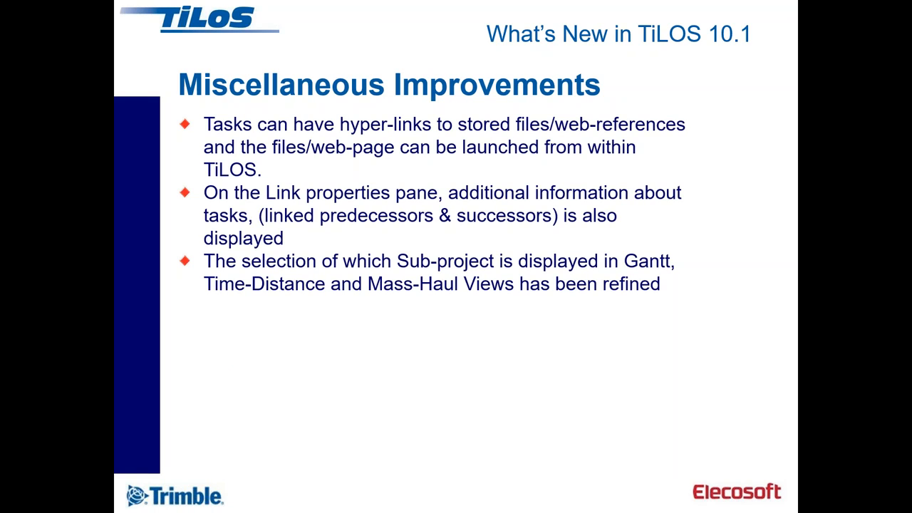
key(alt+Tab)
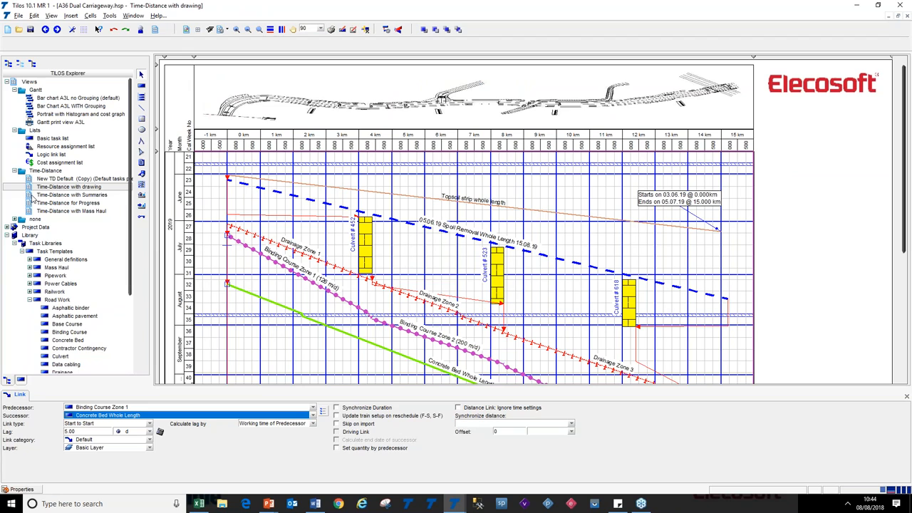
Open the Time-Distance with Summaries view and expand Project Data in the explorer
double_click(32, 197)
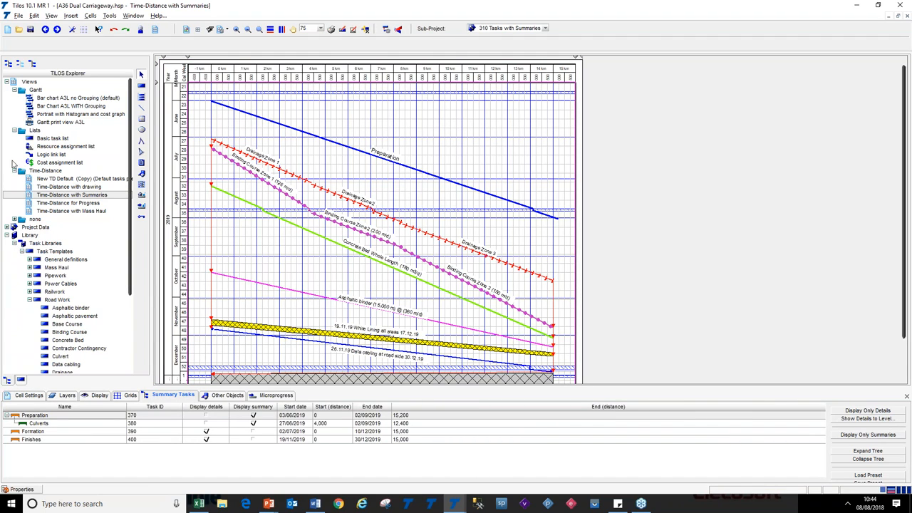
click(5, 227)
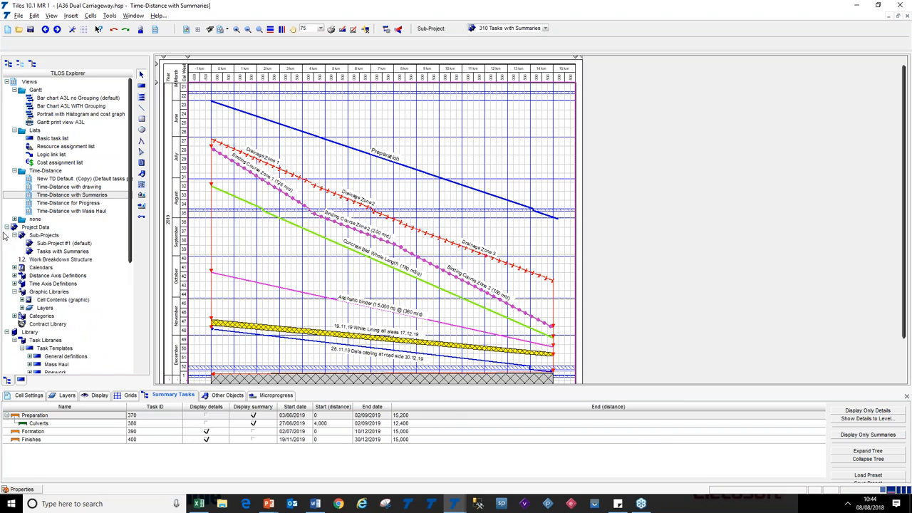
Select Sub-Project #1 in the explorer and open the sub-project display settings of the time-distance cell
click(54, 245)
click(56, 252)
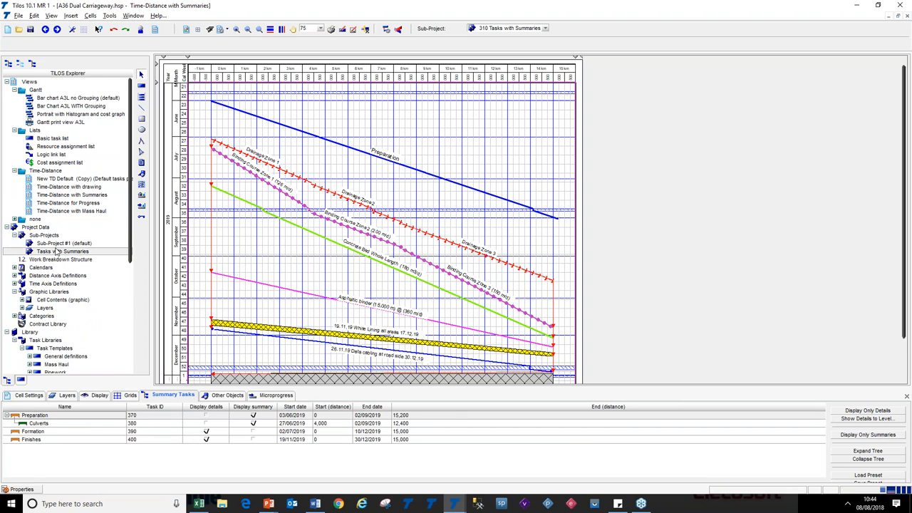
click(56, 244)
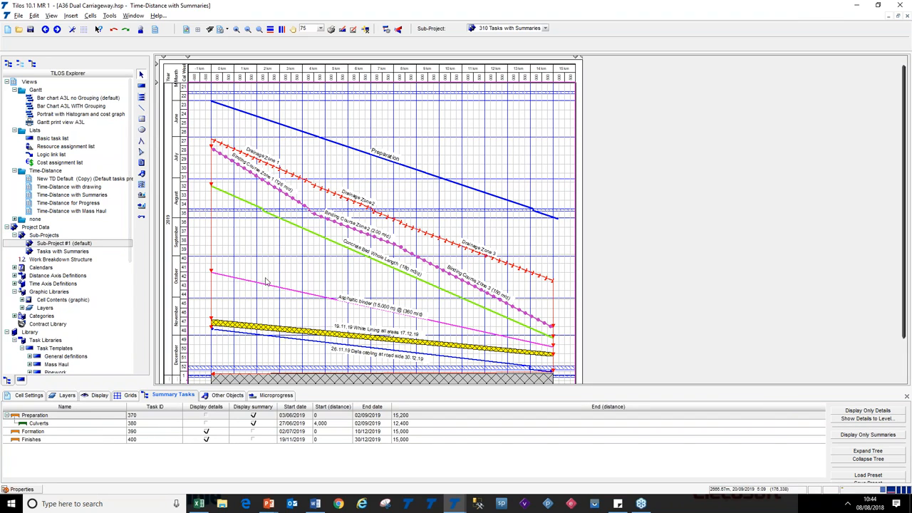
click(30, 396)
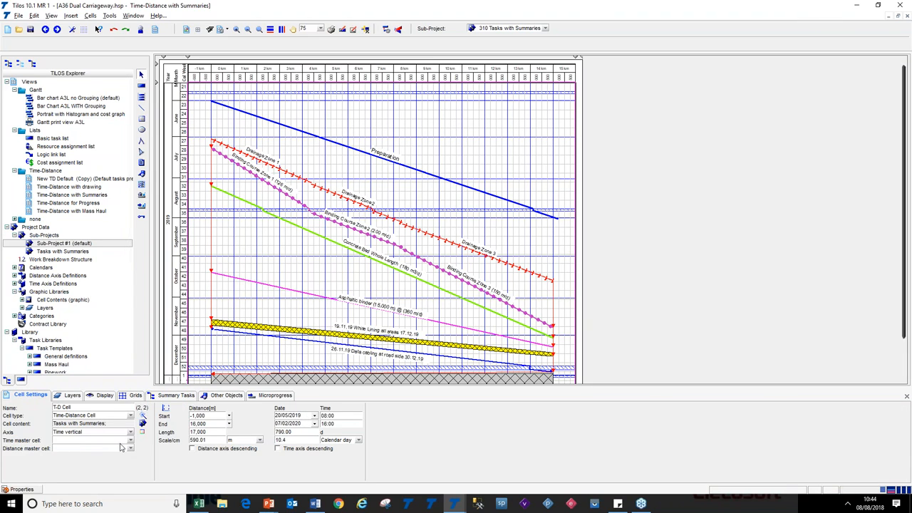
click(143, 423)
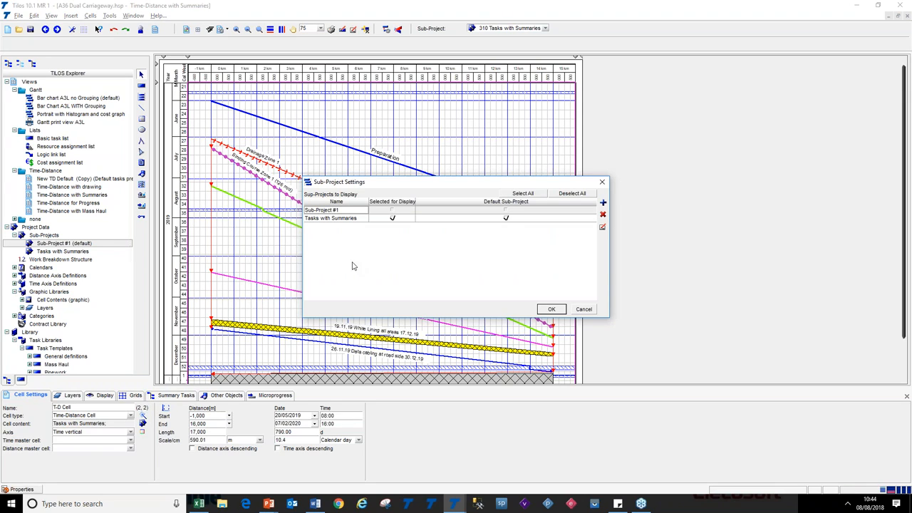
Toggle which sub-projects are selected for display, trying Select All and Deselect All, and confirm the settings
click(392, 210)
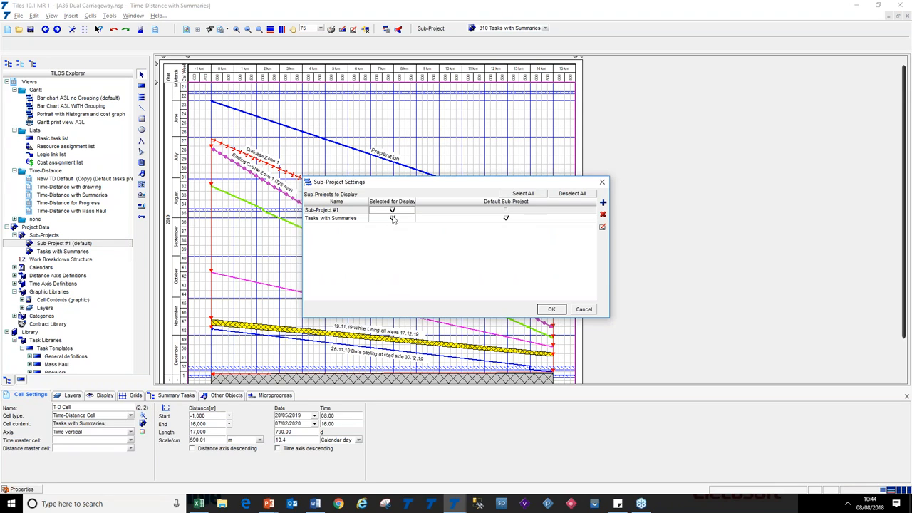
click(392, 218)
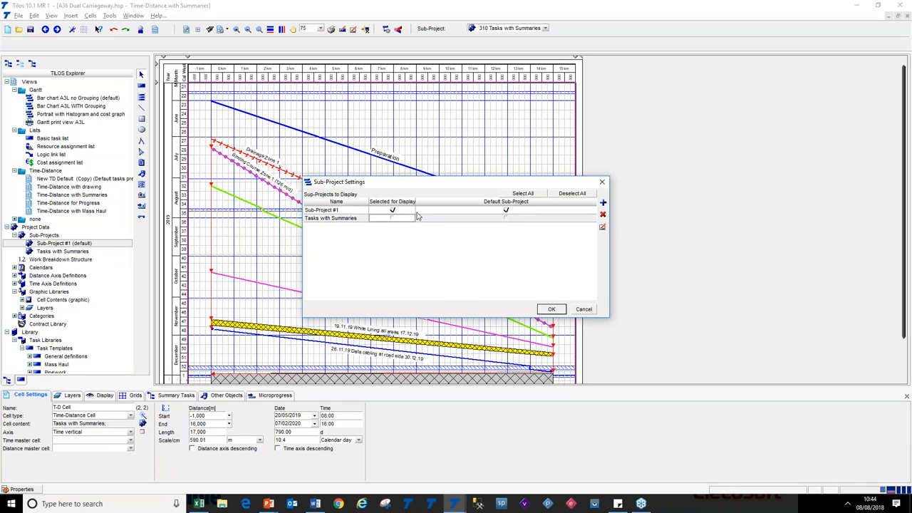
click(392, 211)
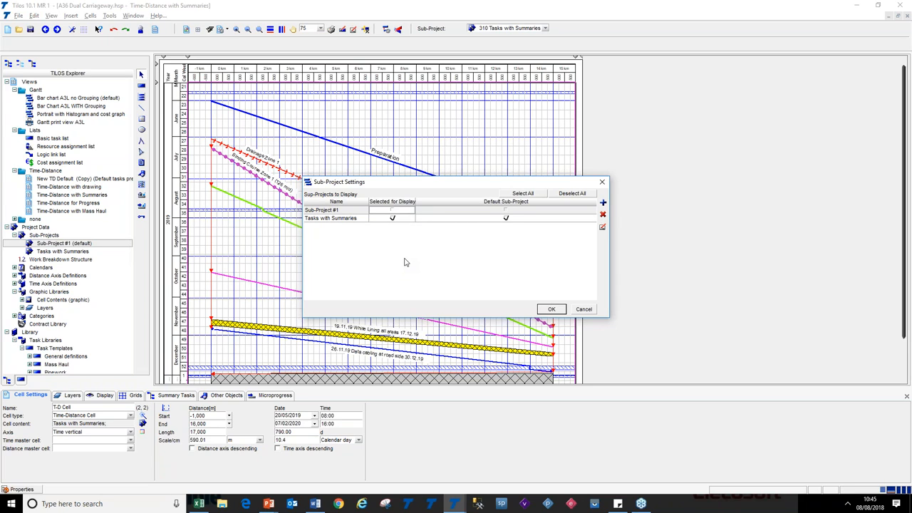
click(572, 194)
click(539, 196)
click(393, 211)
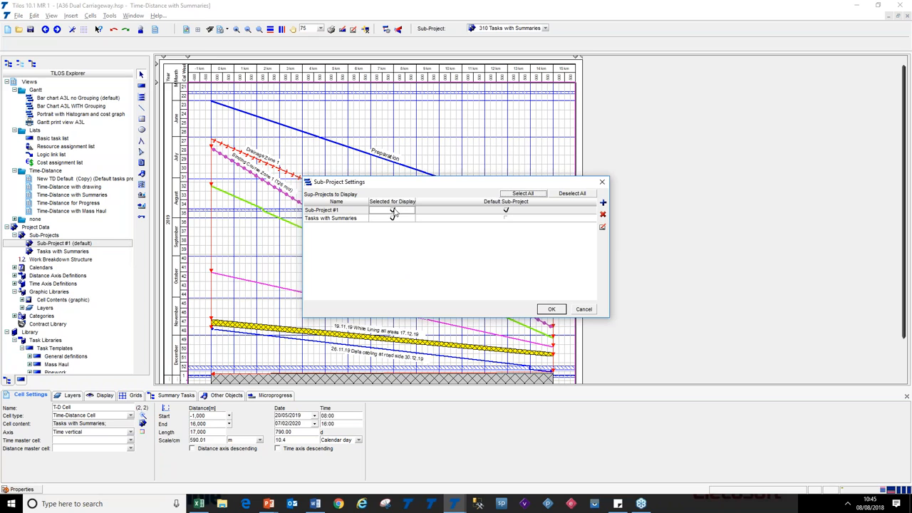
click(552, 310)
Advance the slide show to the duration format bullet and switch back to TiLOS
click(535, 275)
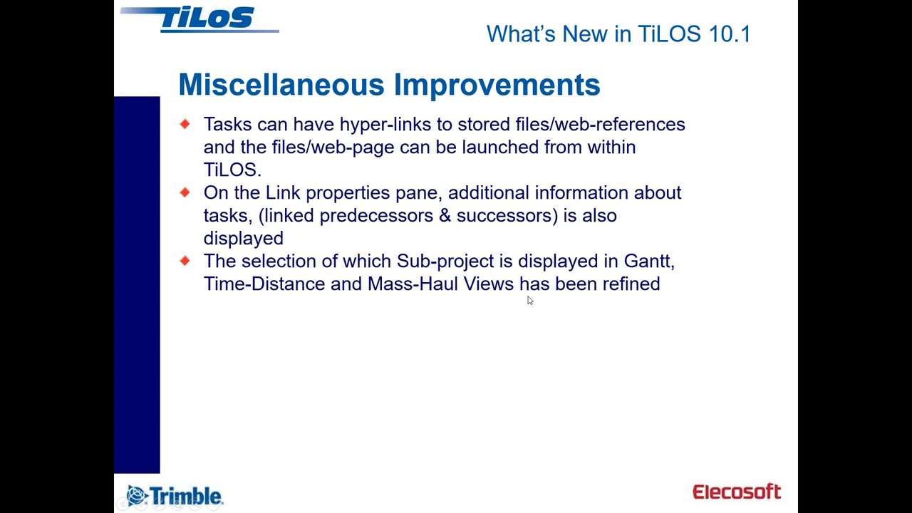
click(482, 303)
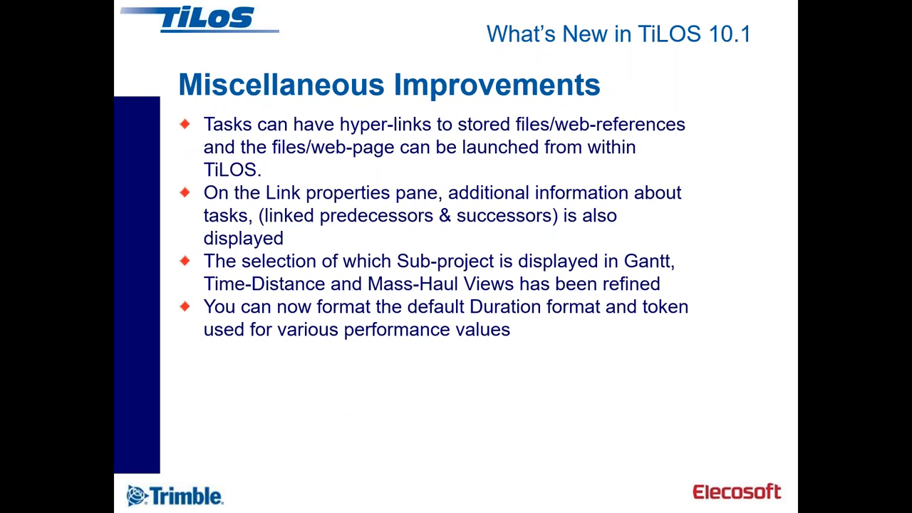
key(alt+Tab)
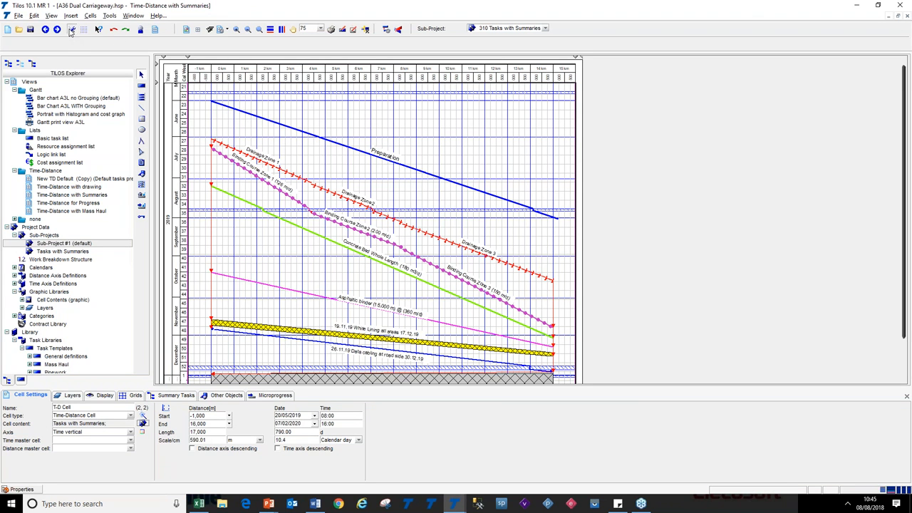
In project Options, toggle appending the base time unit to tokens and confirm
click(72, 30)
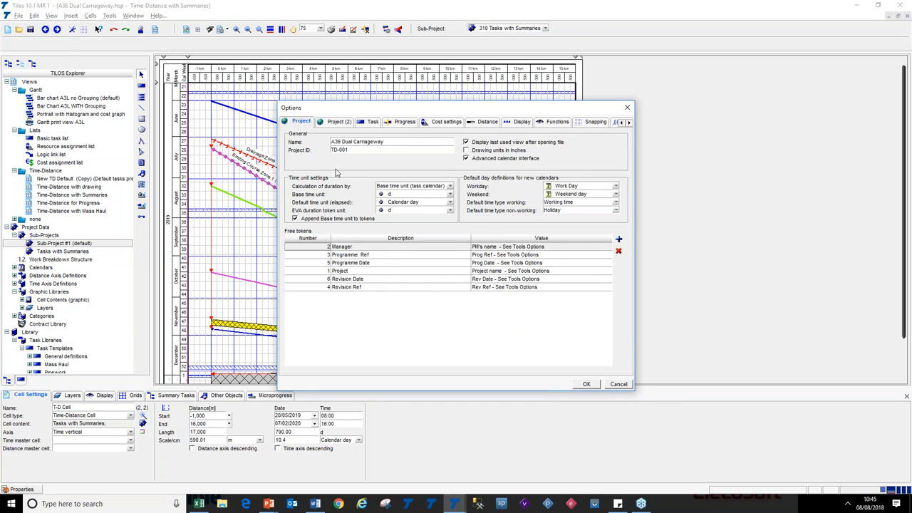
click(343, 219)
click(305, 221)
click(448, 193)
click(449, 193)
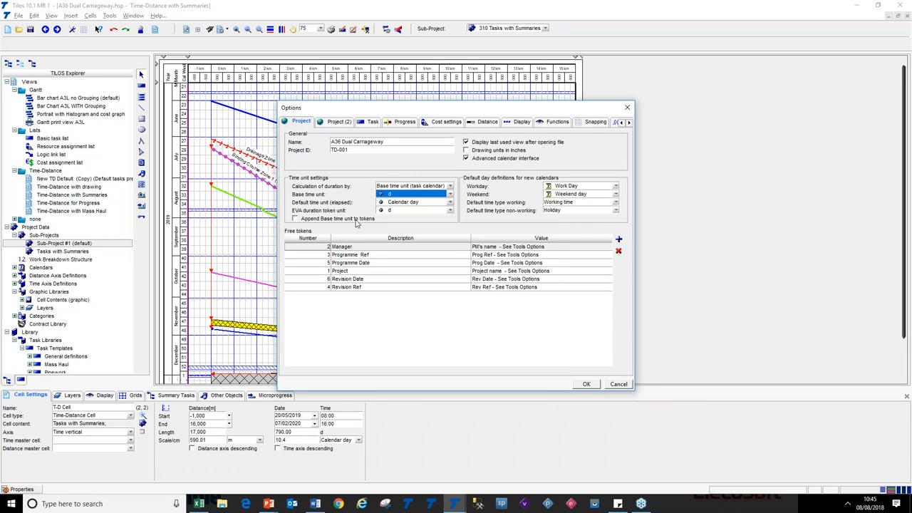
click(354, 220)
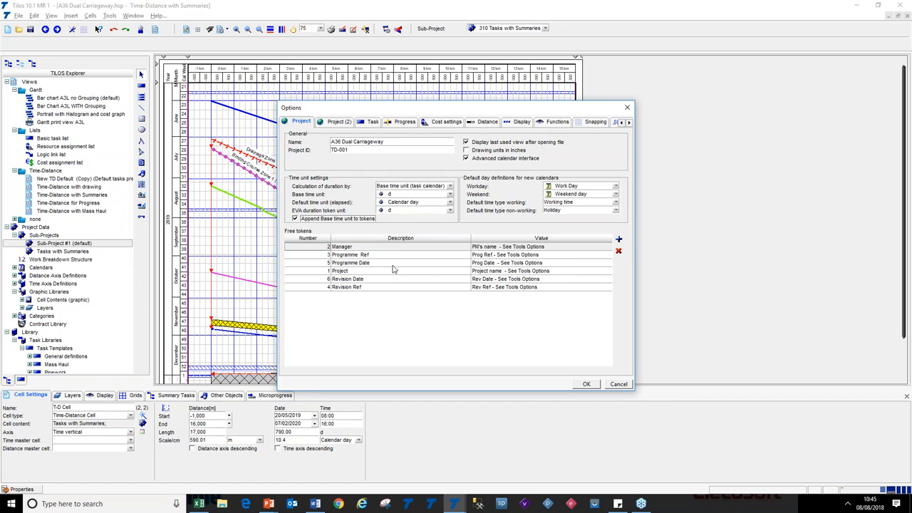
click(591, 384)
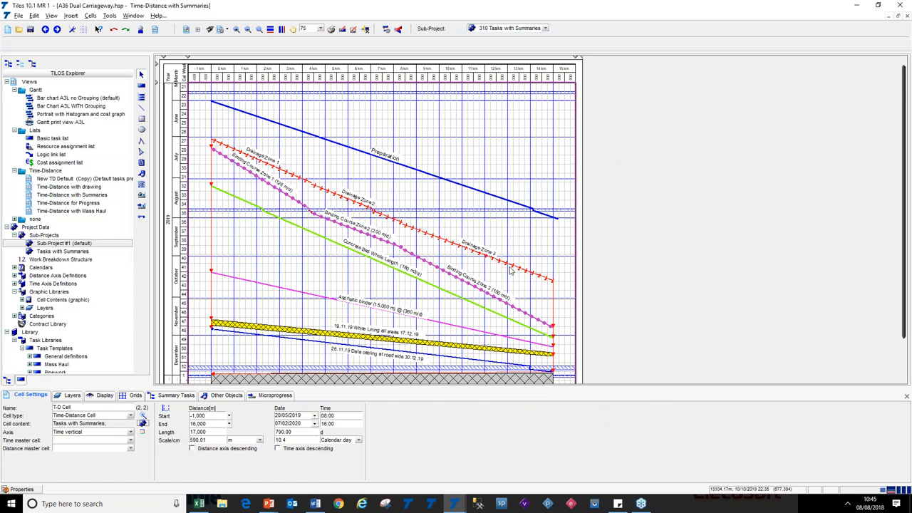
Add the Duration.Schedule.Base time unit token to the Preparation task's label text
click(395, 158)
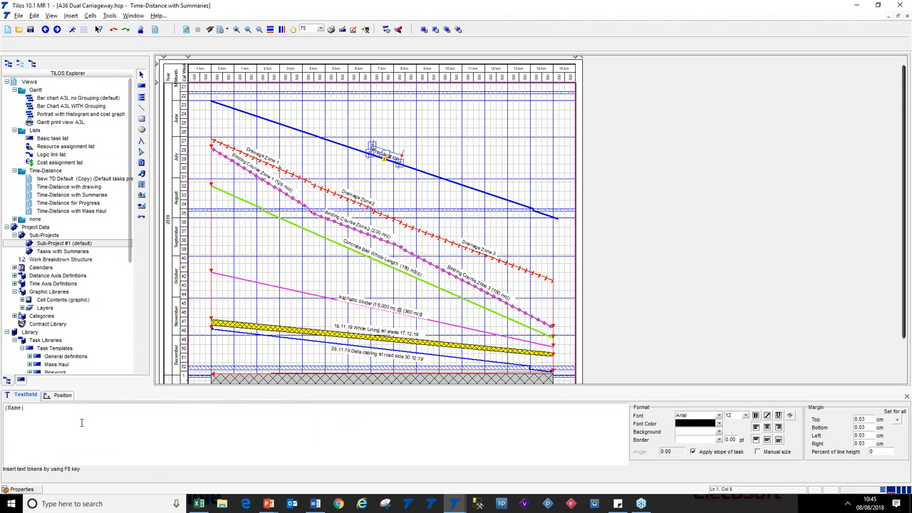
key(F8)
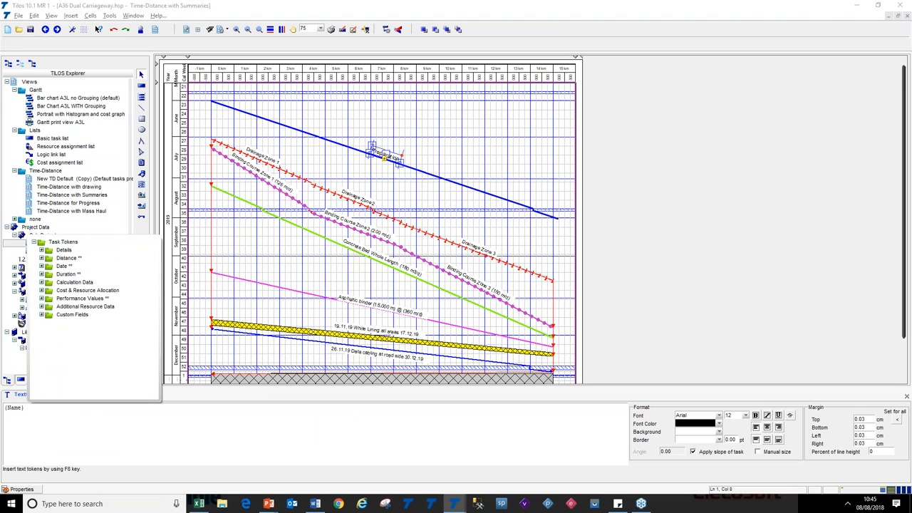
click(41, 274)
click(49, 282)
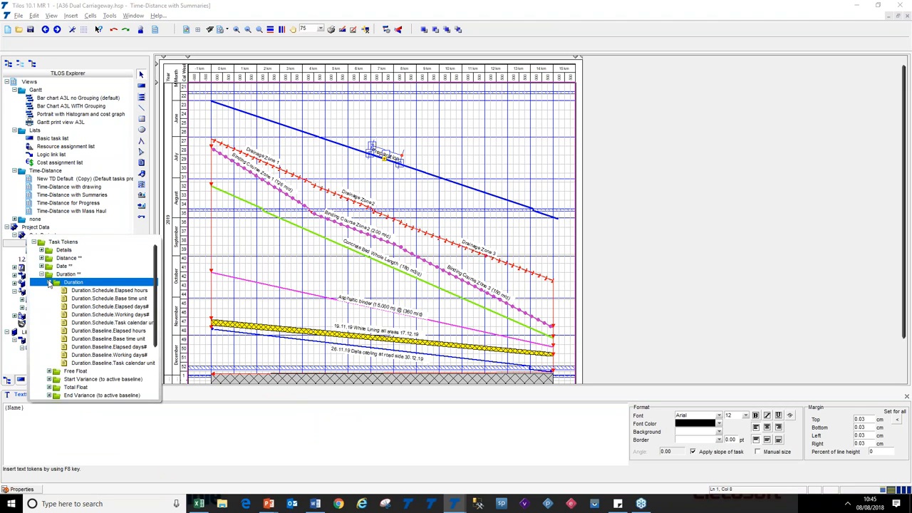
double_click(140, 299)
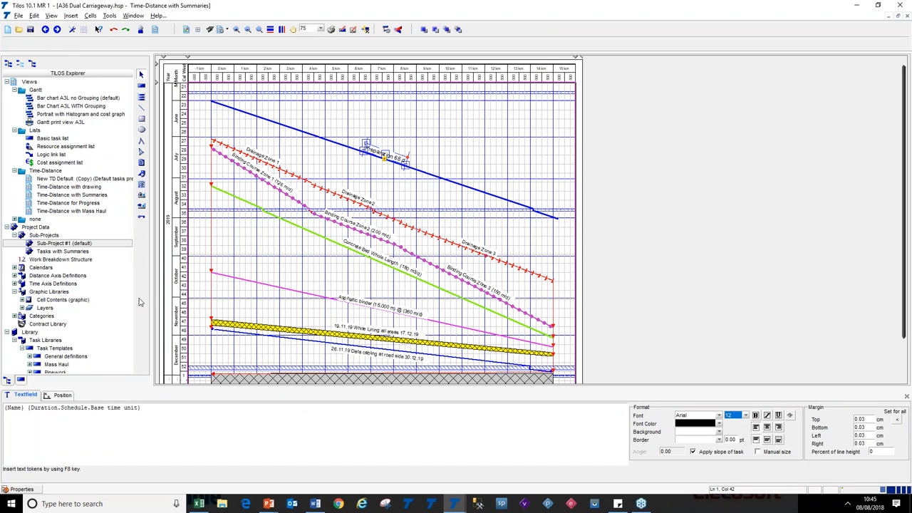
click(387, 180)
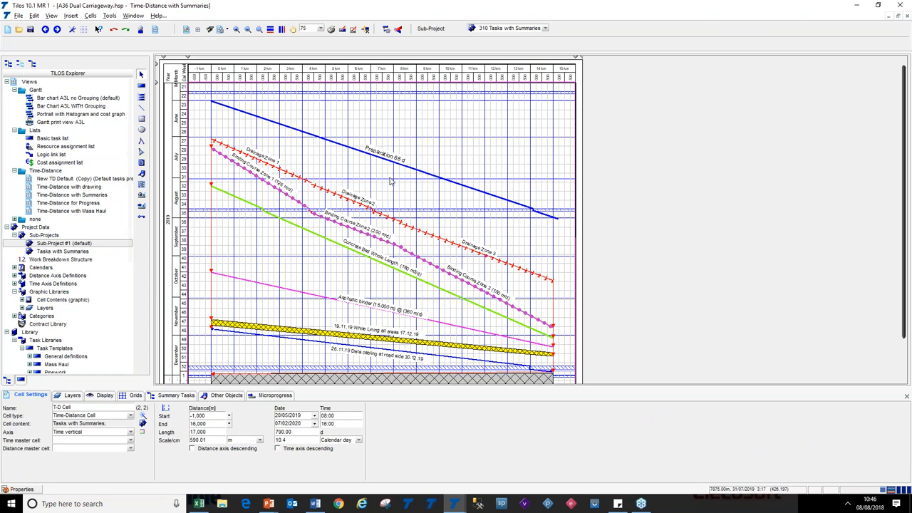
Turn off appending the base time unit to tokens in project Options and confirm
click(72, 30)
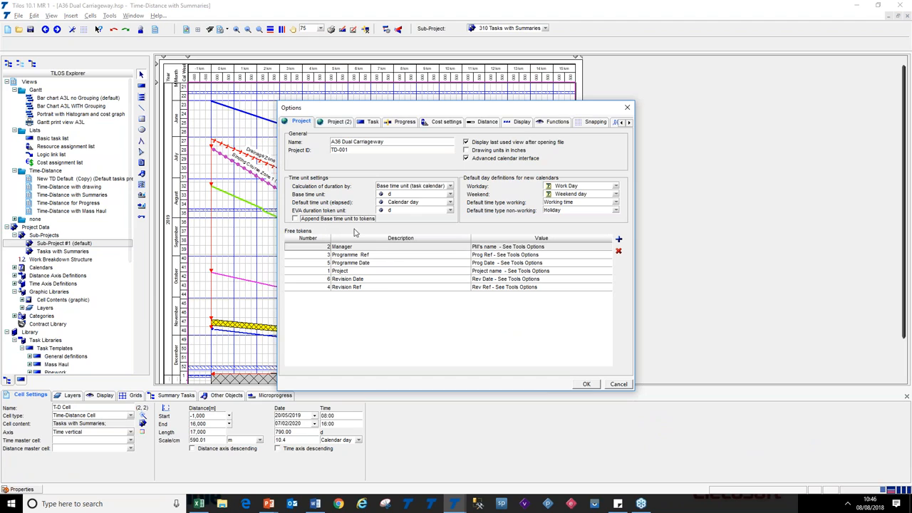
click(586, 385)
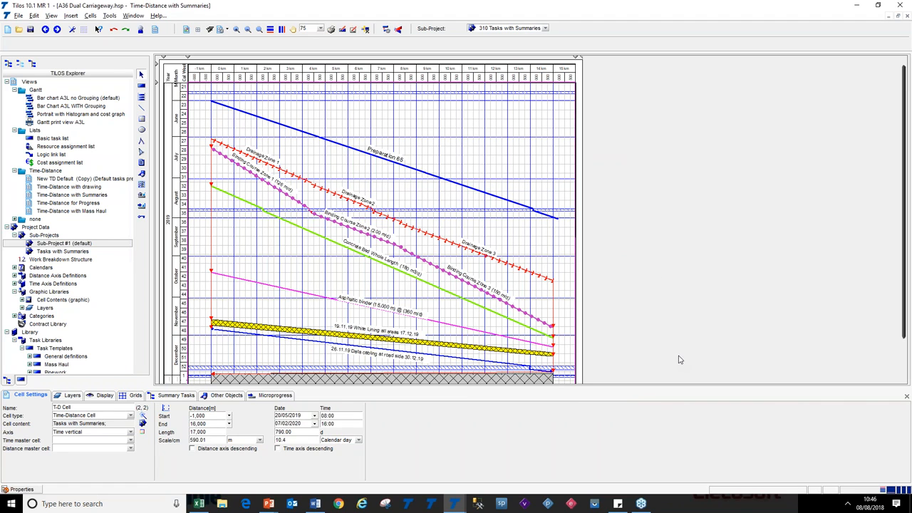
Advance the slide show to the summary colouring bullet and switch back to TiLOS
key(alt+Tab)
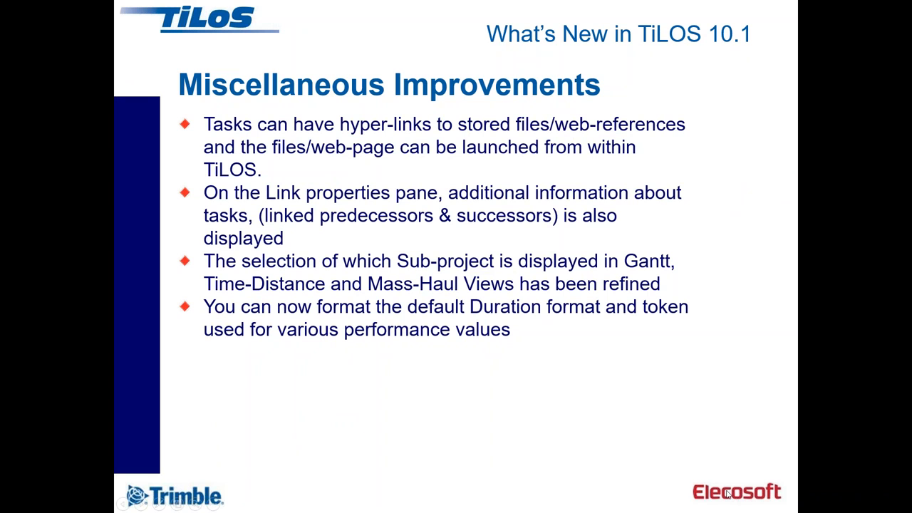
click(687, 448)
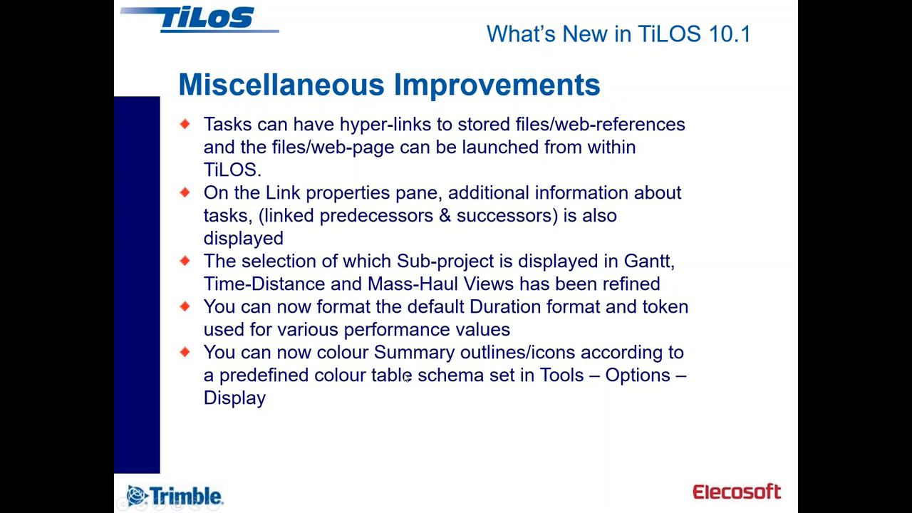
key(alt+Tab)
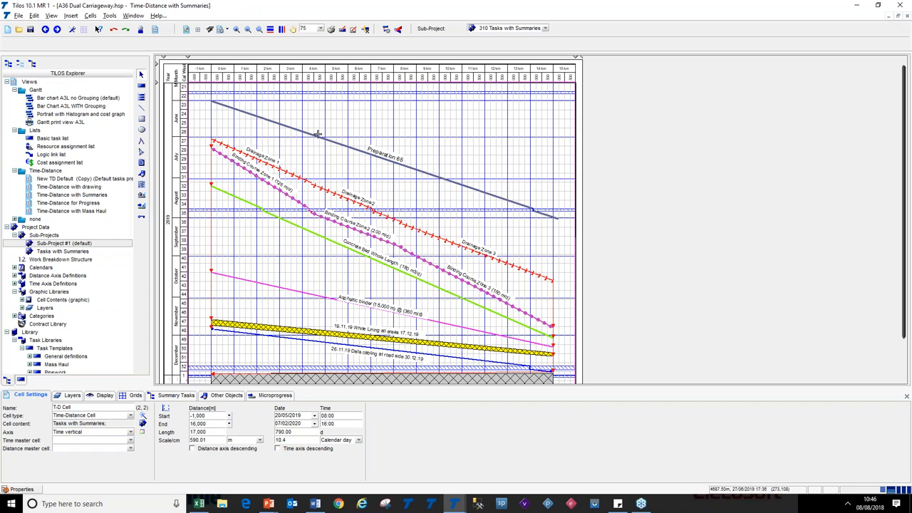
Select the Preparation summary and examine the Display options' summary colour set, Step 1 to 10, then cancel
click(212, 100)
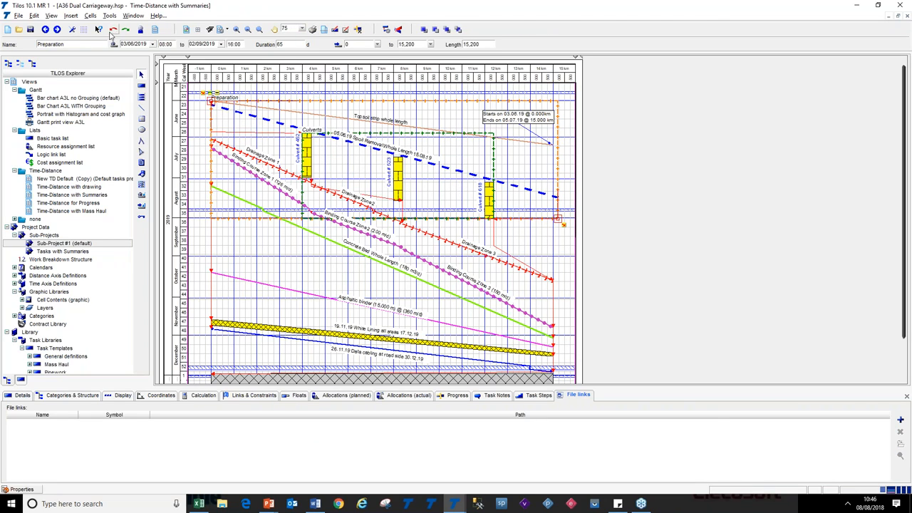
click(72, 29)
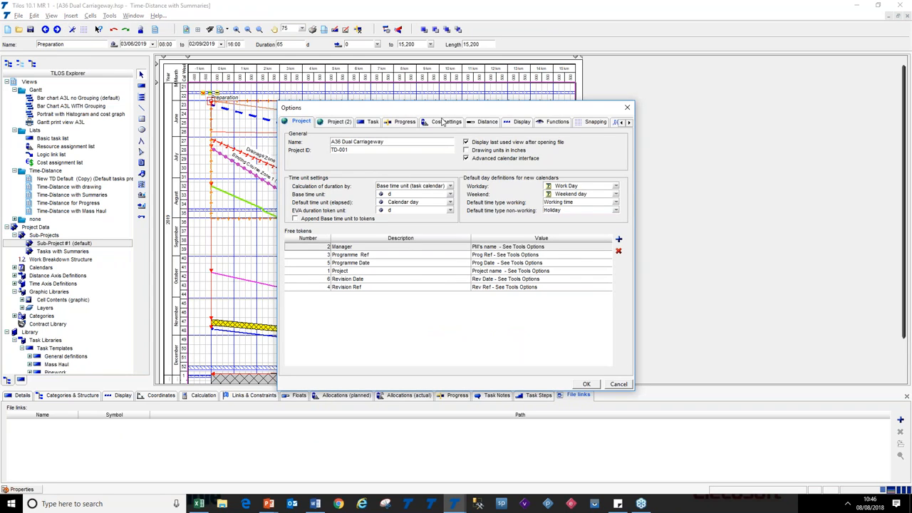
click(520, 123)
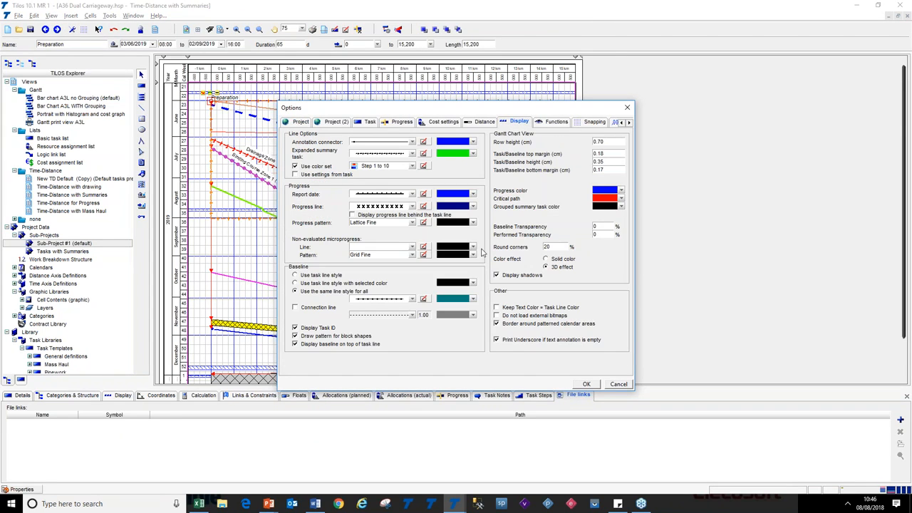
click(413, 166)
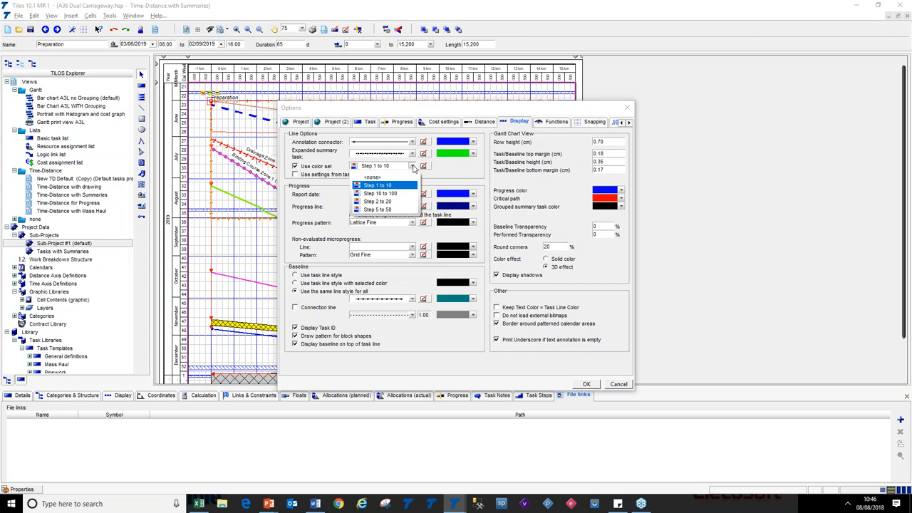
click(412, 166)
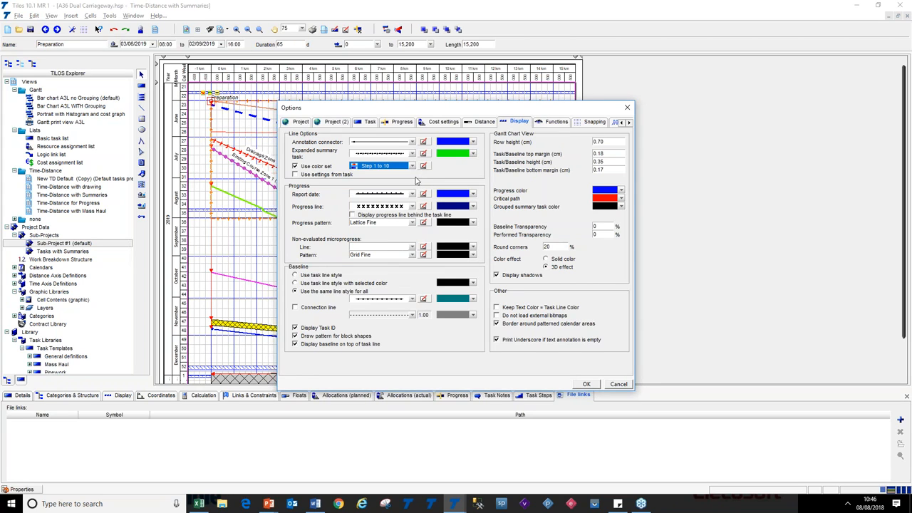
click(618, 384)
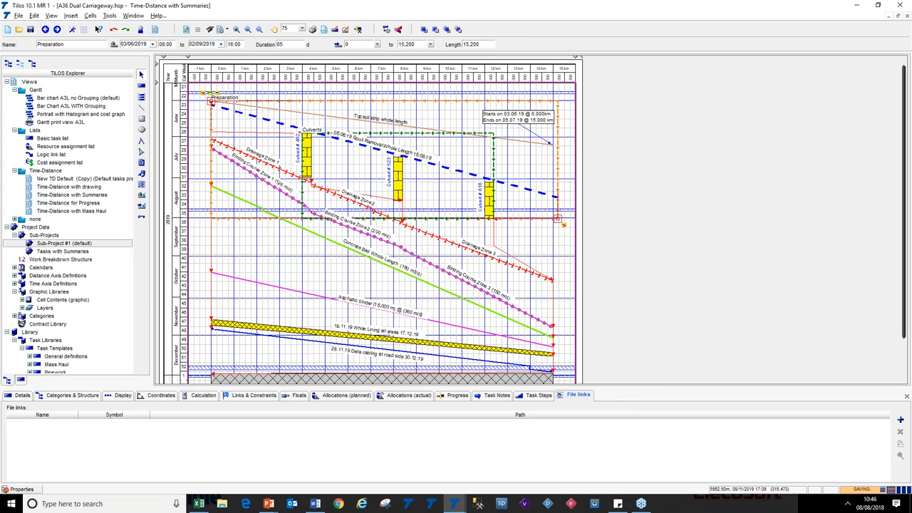
In the Summary Tasks pane, display details instead of the summary for Preparation and toggle Culverts' summary display
click(299, 262)
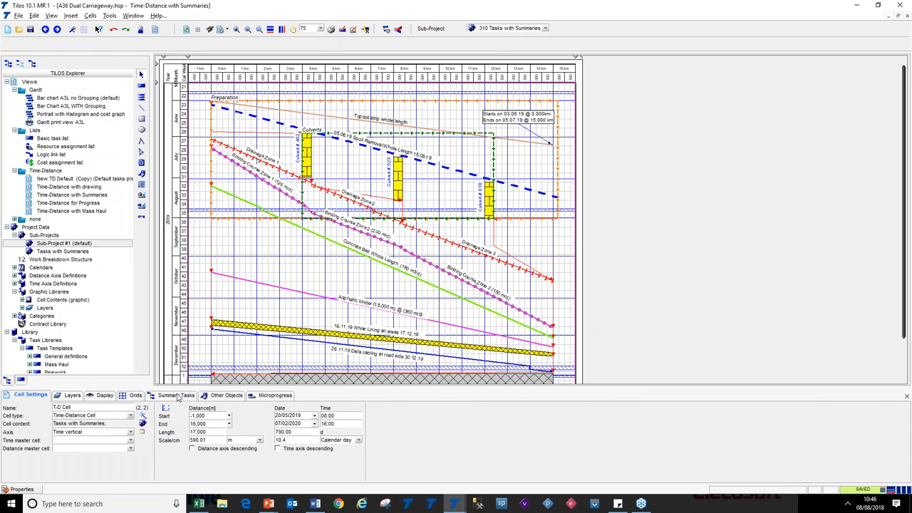
click(207, 416)
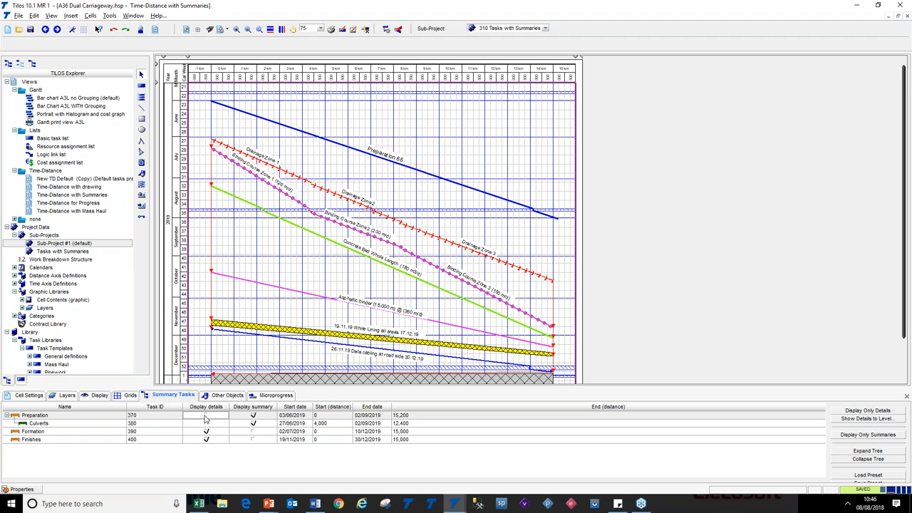
click(206, 416)
click(253, 416)
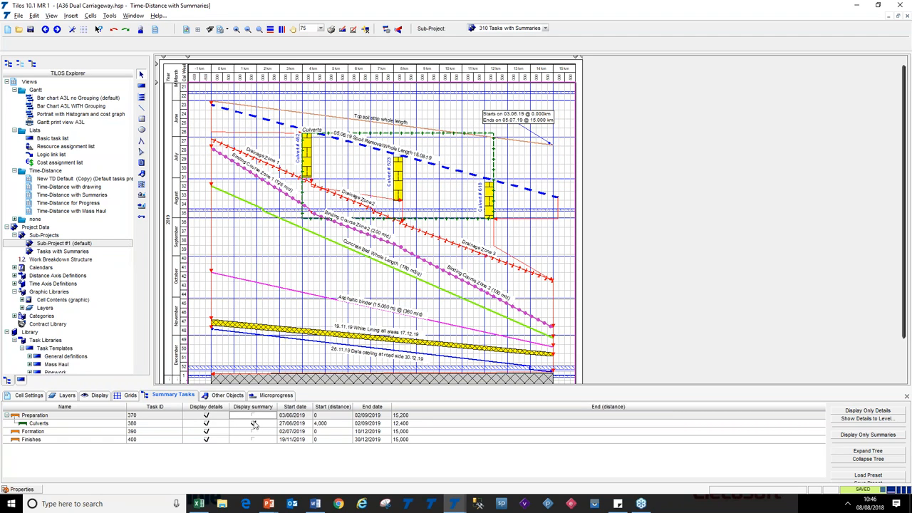
click(253, 423)
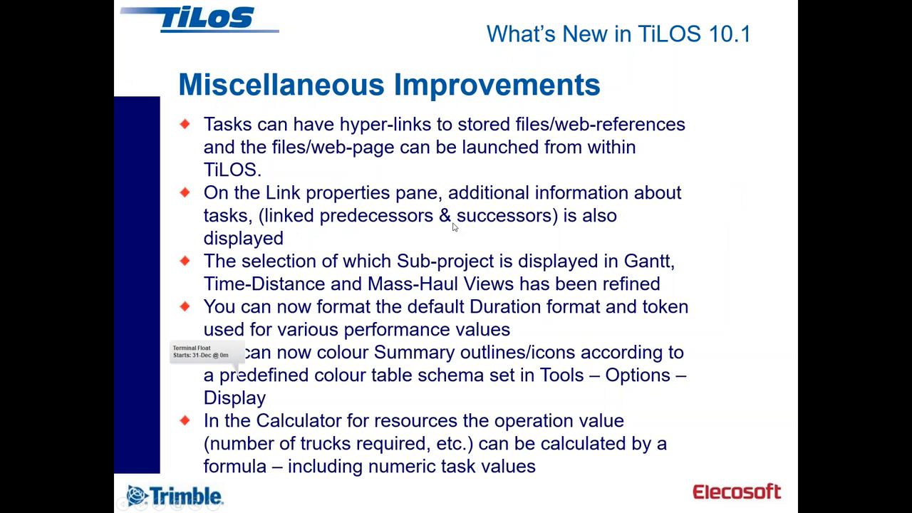
Switch back to TiLOS and view the planned allocations of the Asphaltic binder task
key(alt+Tab)
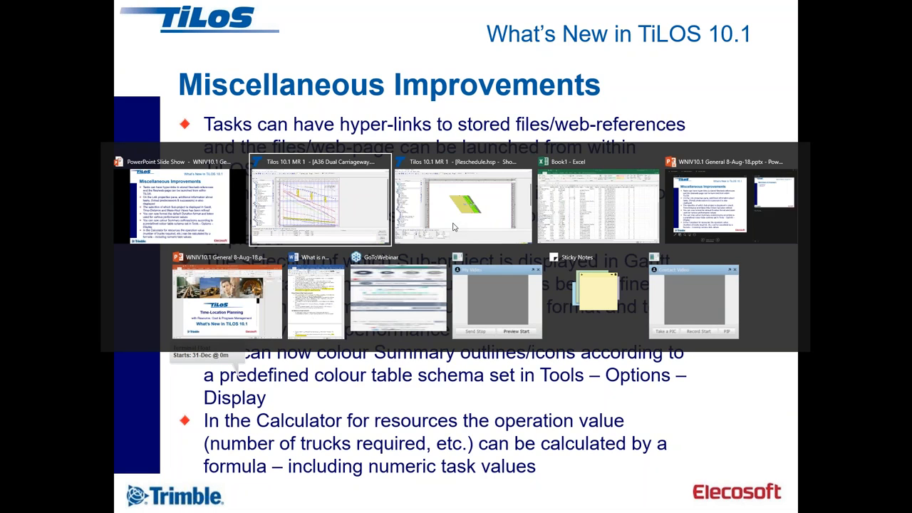
key(alt)
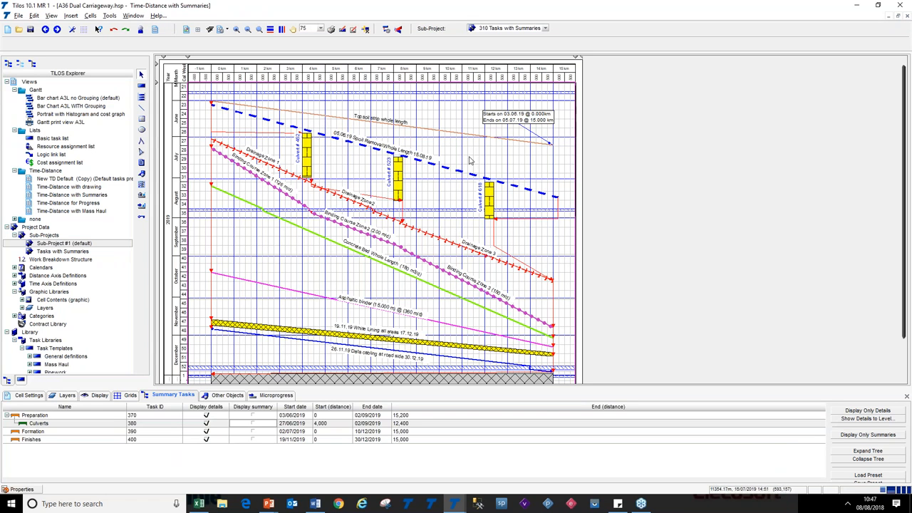
click(453, 134)
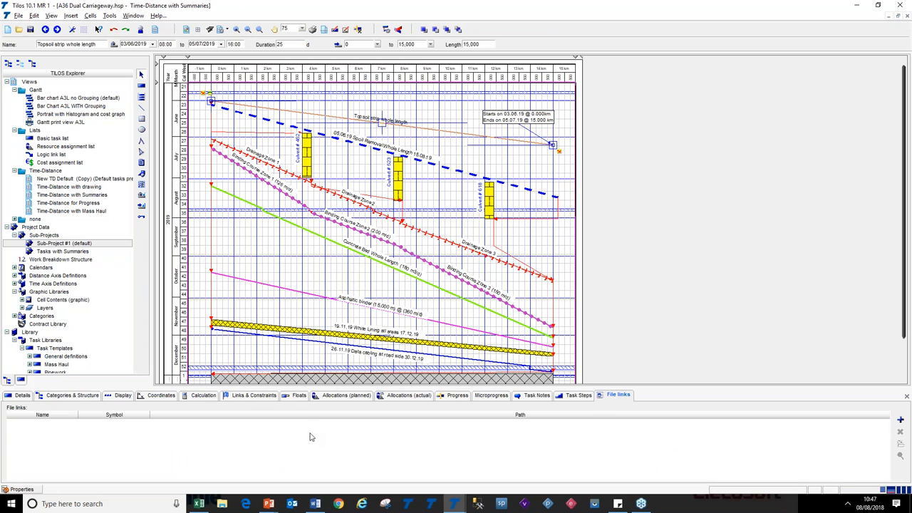
click(329, 395)
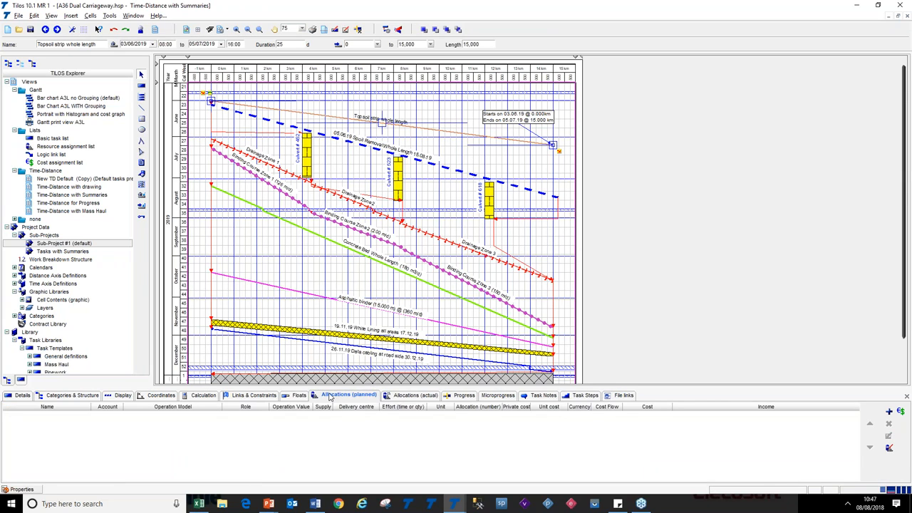
click(426, 284)
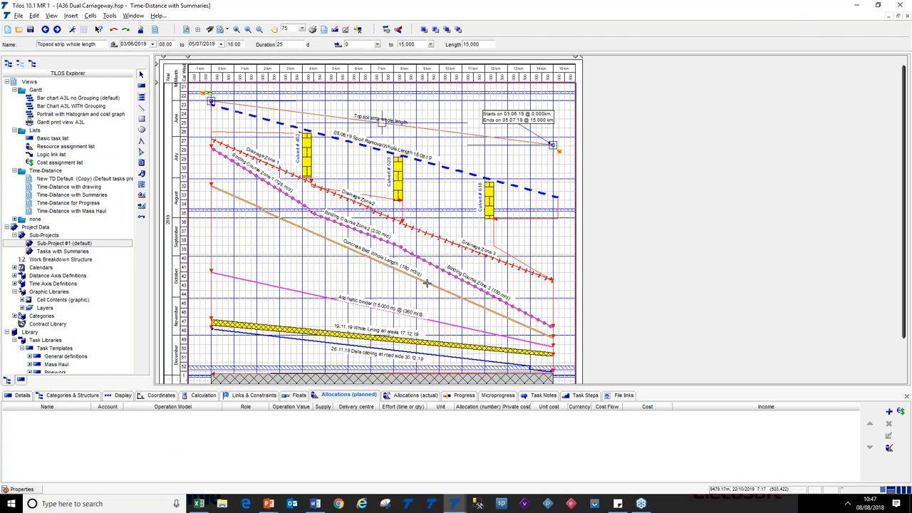
click(446, 324)
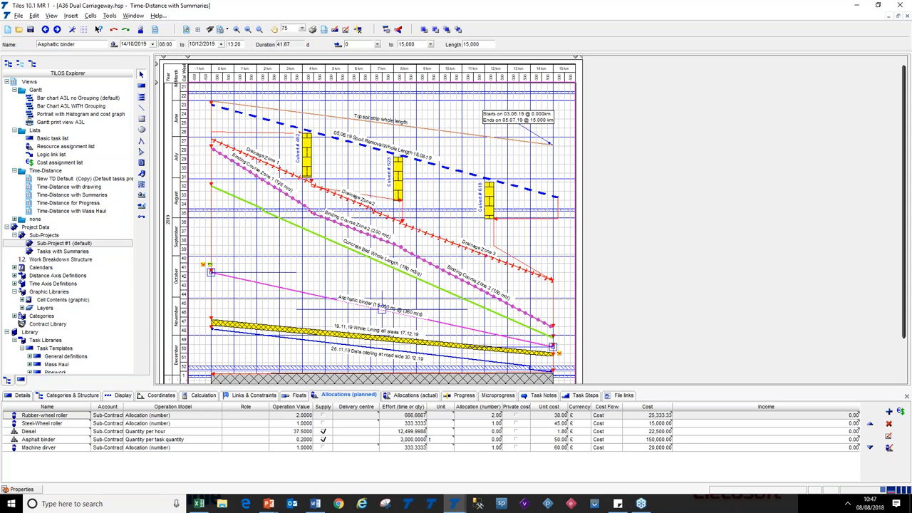
Open the Rubber-wheel roller allocation's properties, then its operation value calculator, and browse the insertable task tokens
click(283, 418)
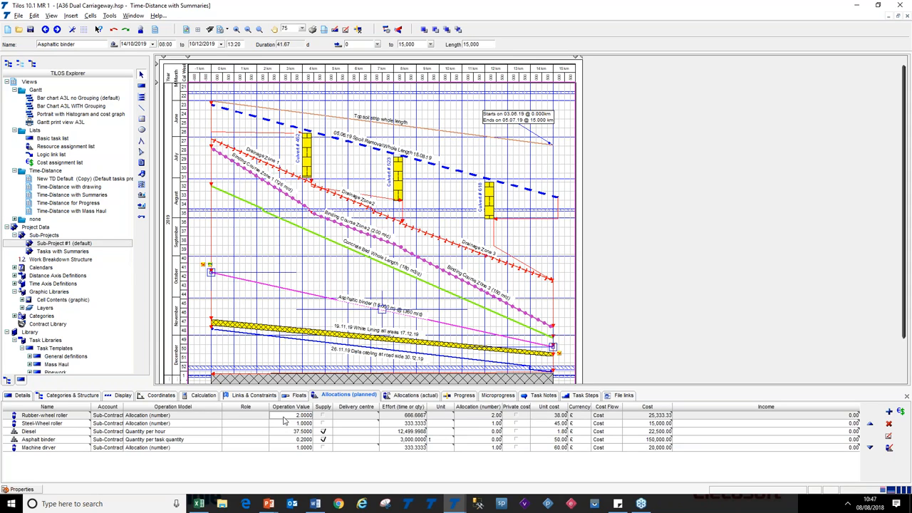
double_click(283, 420)
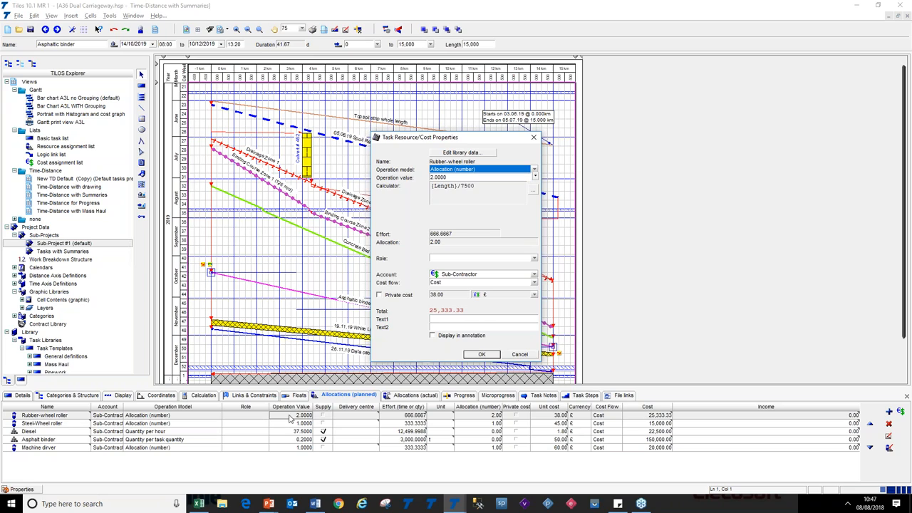
click(456, 182)
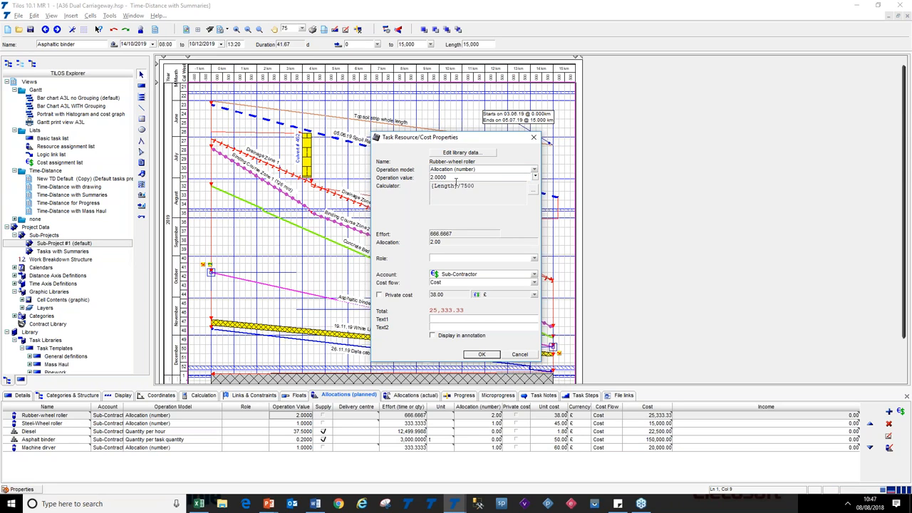
click(533, 191)
drag(335, 182, 299, 183)
click(361, 183)
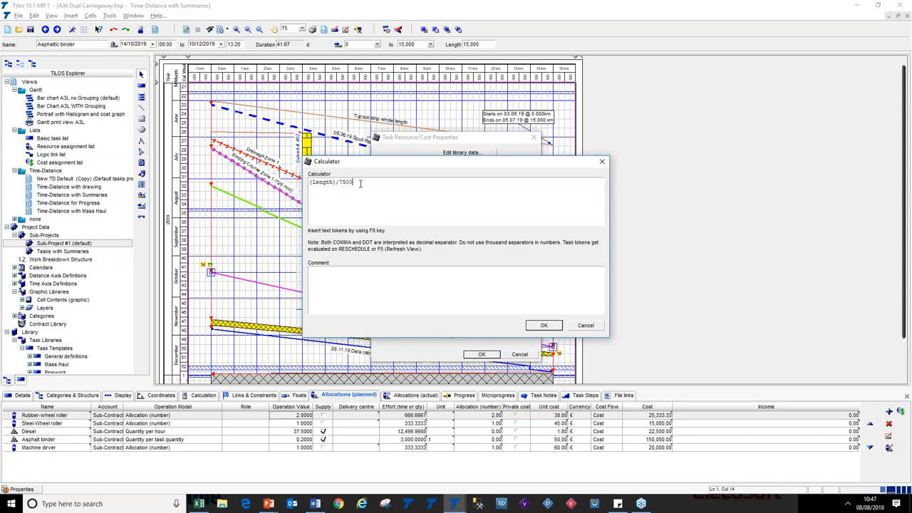
key(F8)
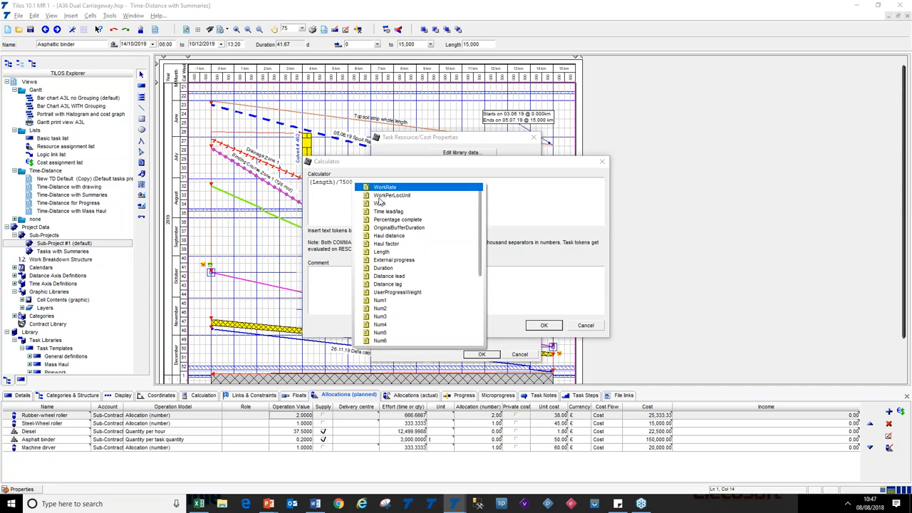
scroll(482, 223, down, 5)
scroll(480, 221, up, 5)
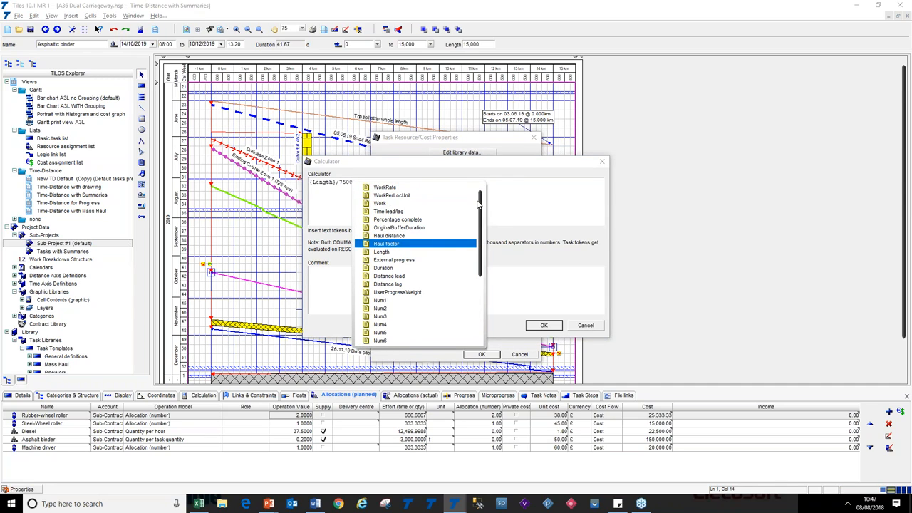
click(477, 167)
Review the (Length)/7500 calculator formula, then close the calculator and the resource properties dialog without changes
drag(356, 183, 342, 184)
click(343, 201)
drag(360, 183, 342, 182)
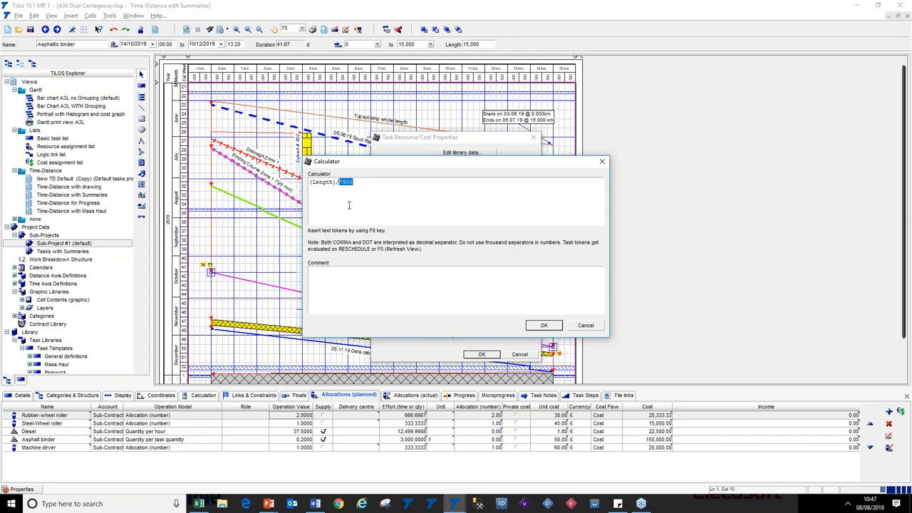
click(538, 325)
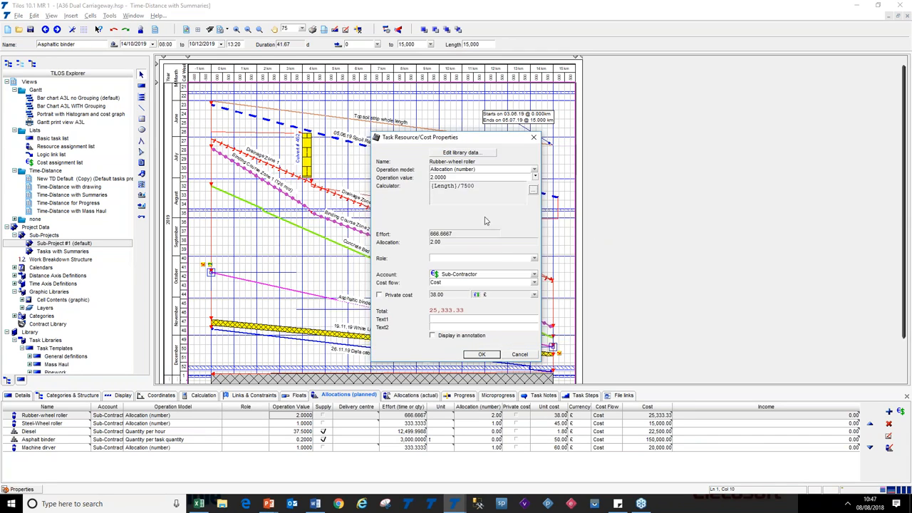
double_click(440, 177)
click(462, 187)
drag(458, 187, 430, 186)
click(520, 355)
click(332, 280)
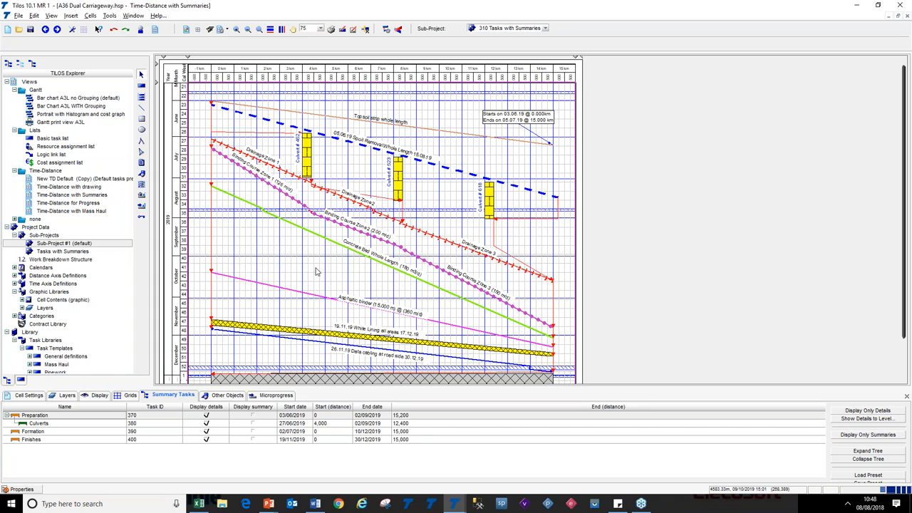
Switch to the slide show and advance to the Questions & Answers slide
key(alt+Tab)
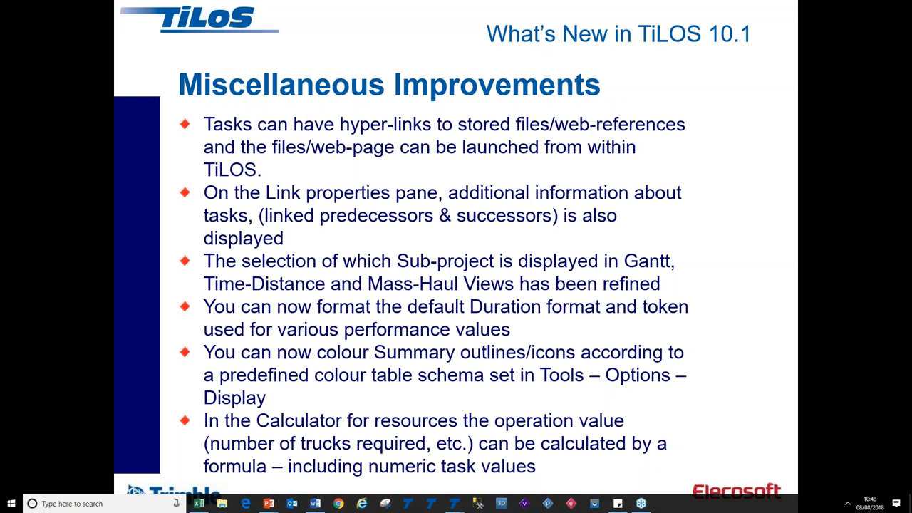
click(391, 229)
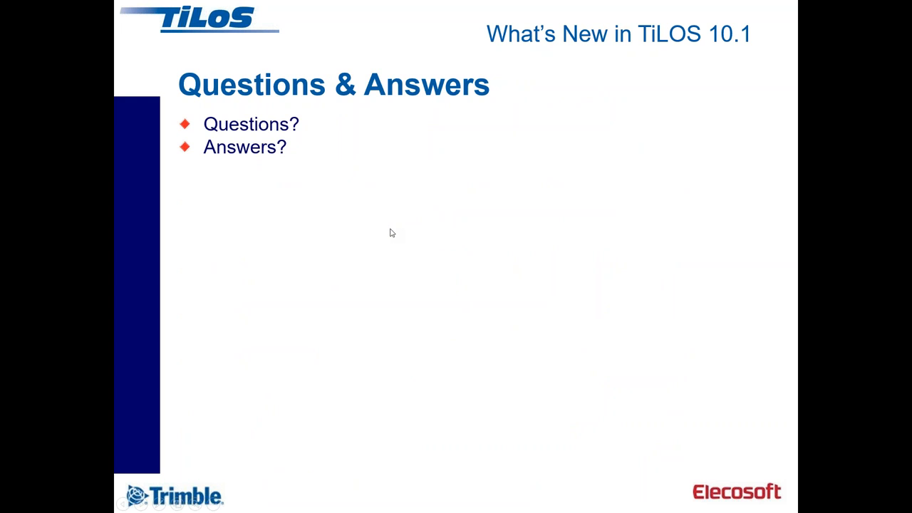